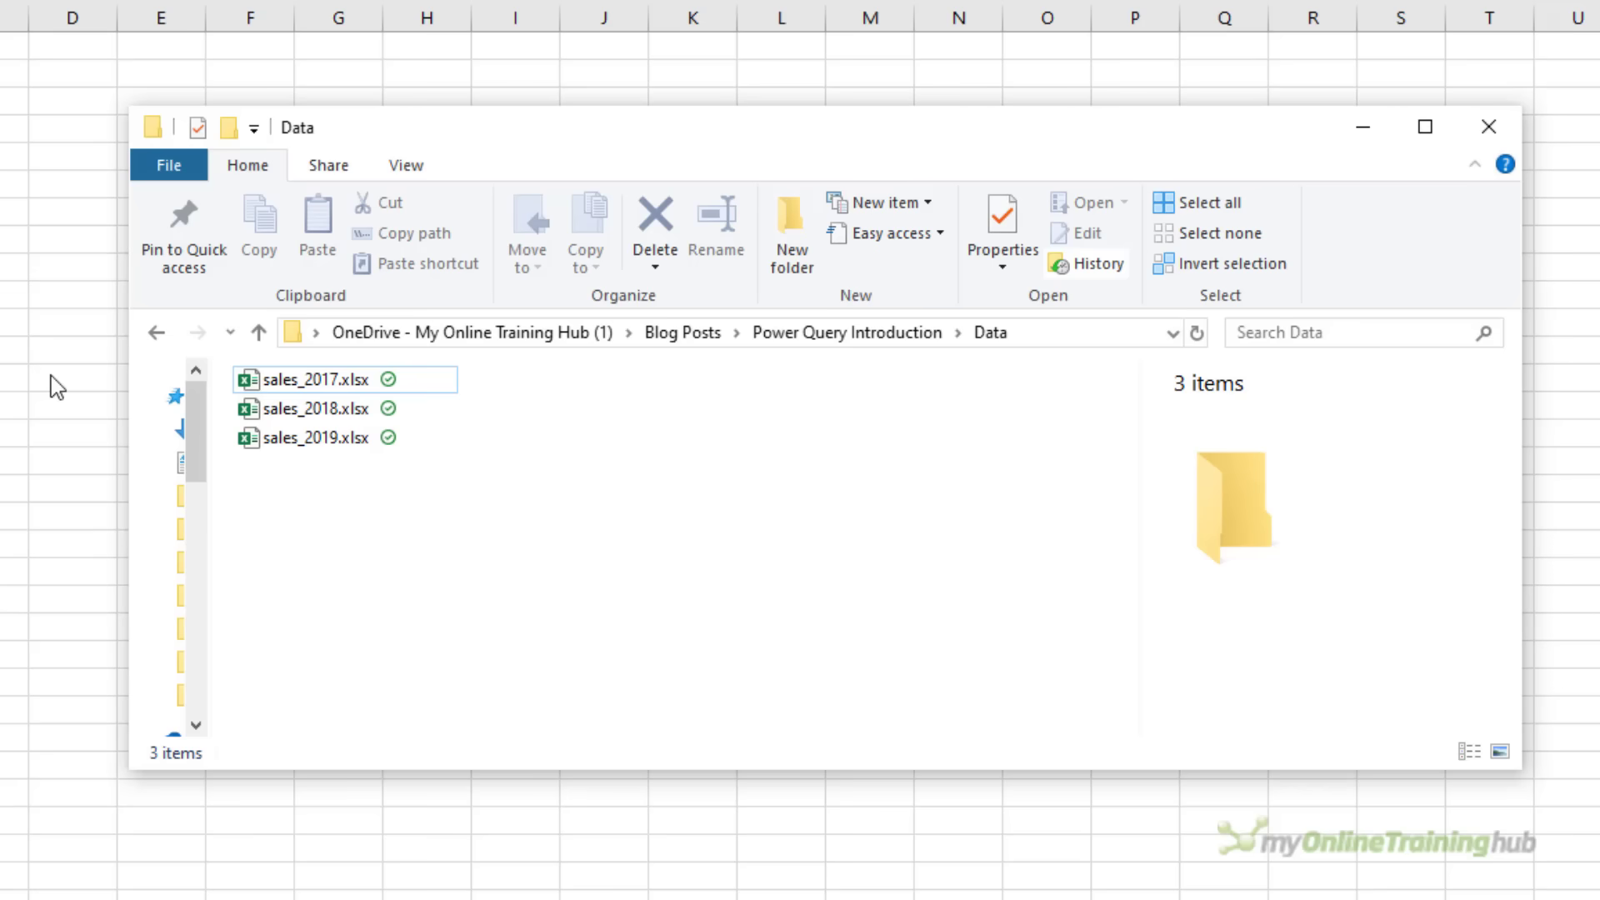
- Open sales_2017.xlsx from File Explorer's Data folder in Excel
double_click(363, 380)
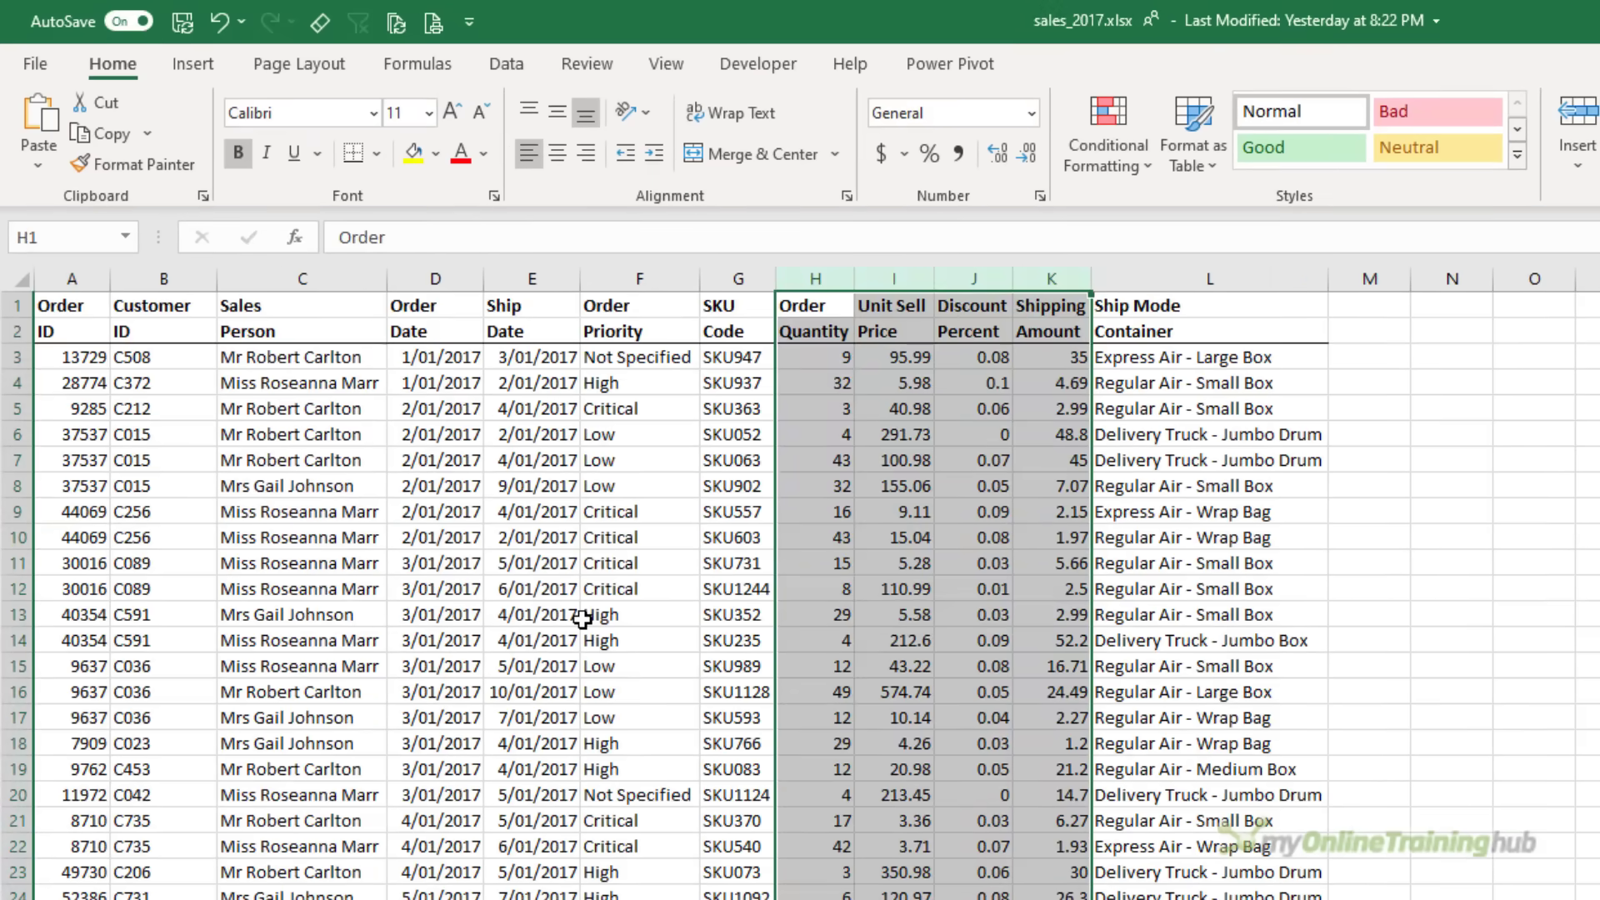
- Review sales_2017's two-row headings across rows 1–2 and columns like Sales Person, dates and Ship Mode
click(18, 311)
drag(19, 320, 19, 333)
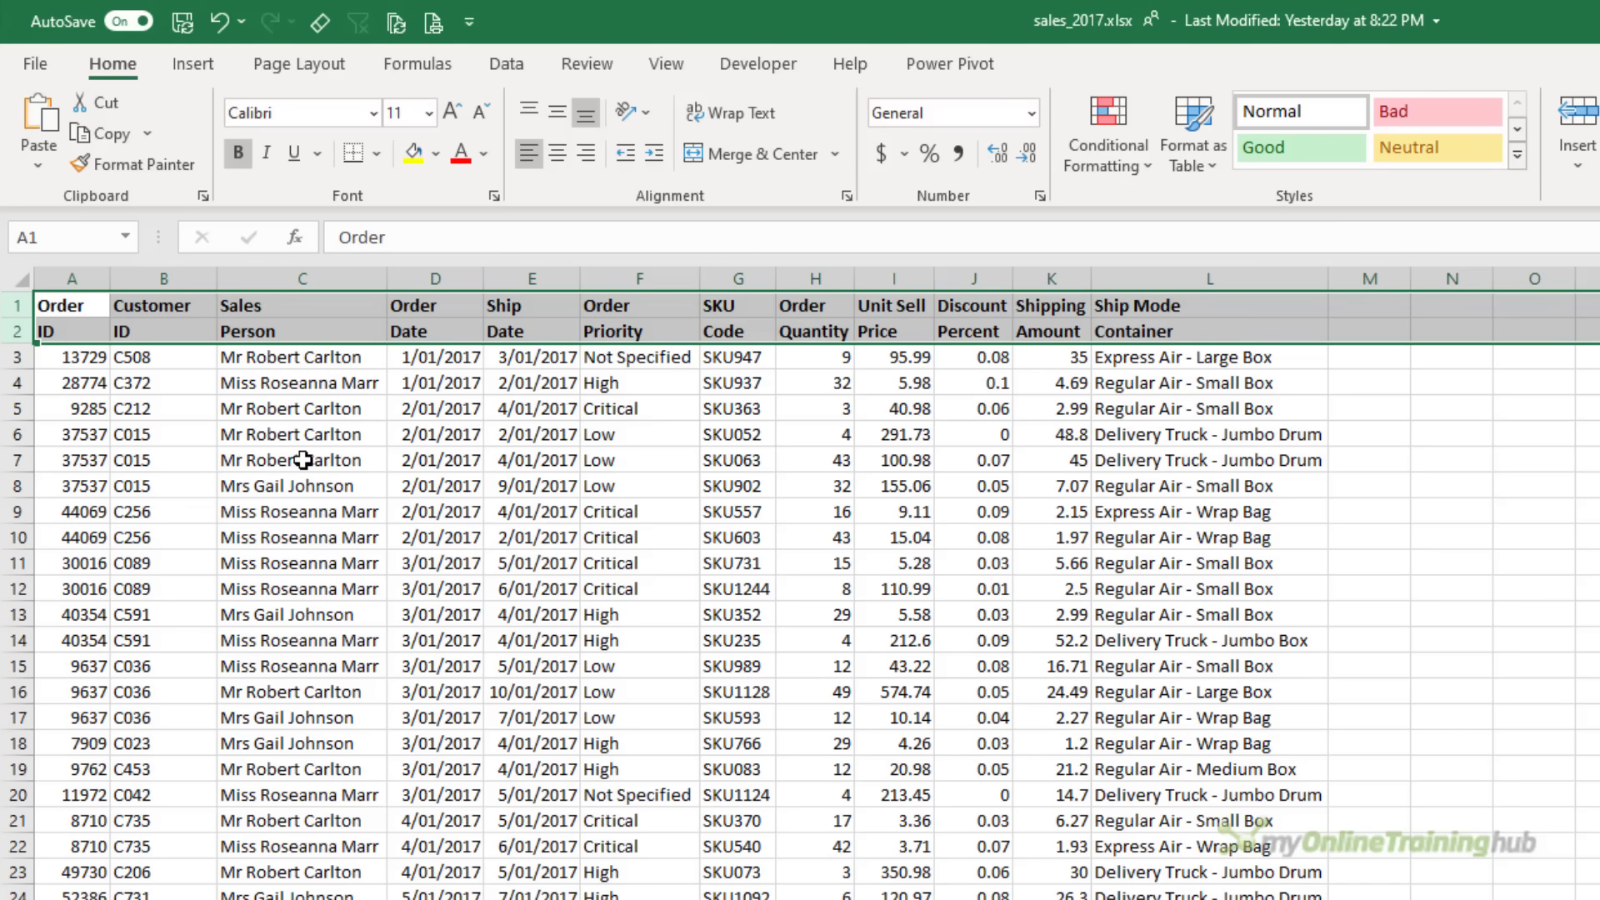
click(1154, 277)
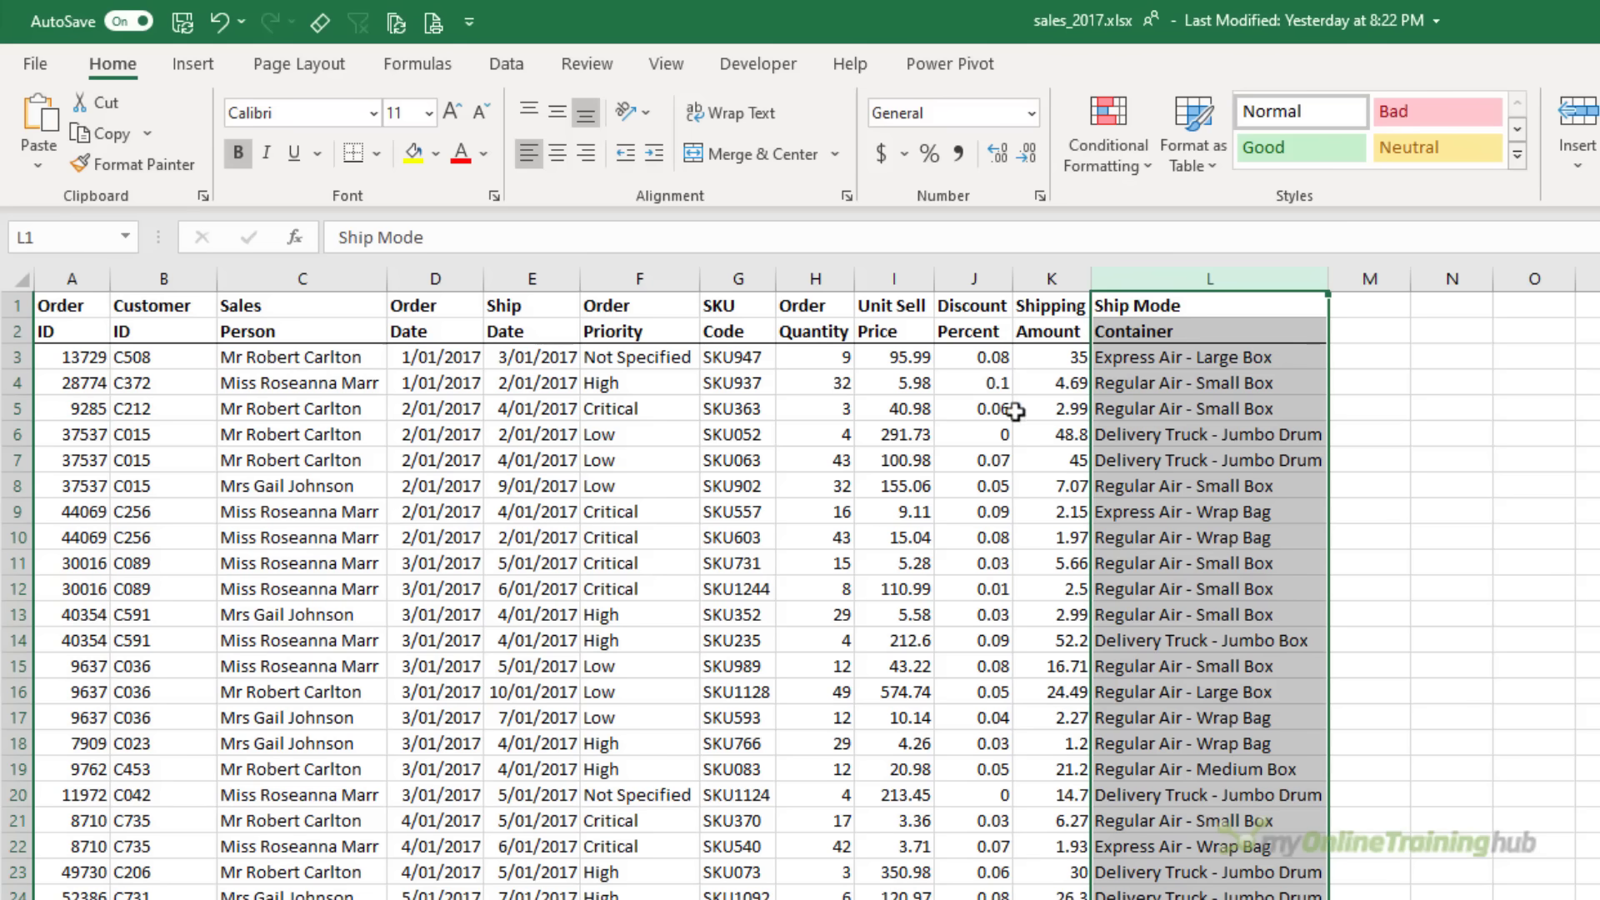
drag(813, 278, 965, 281)
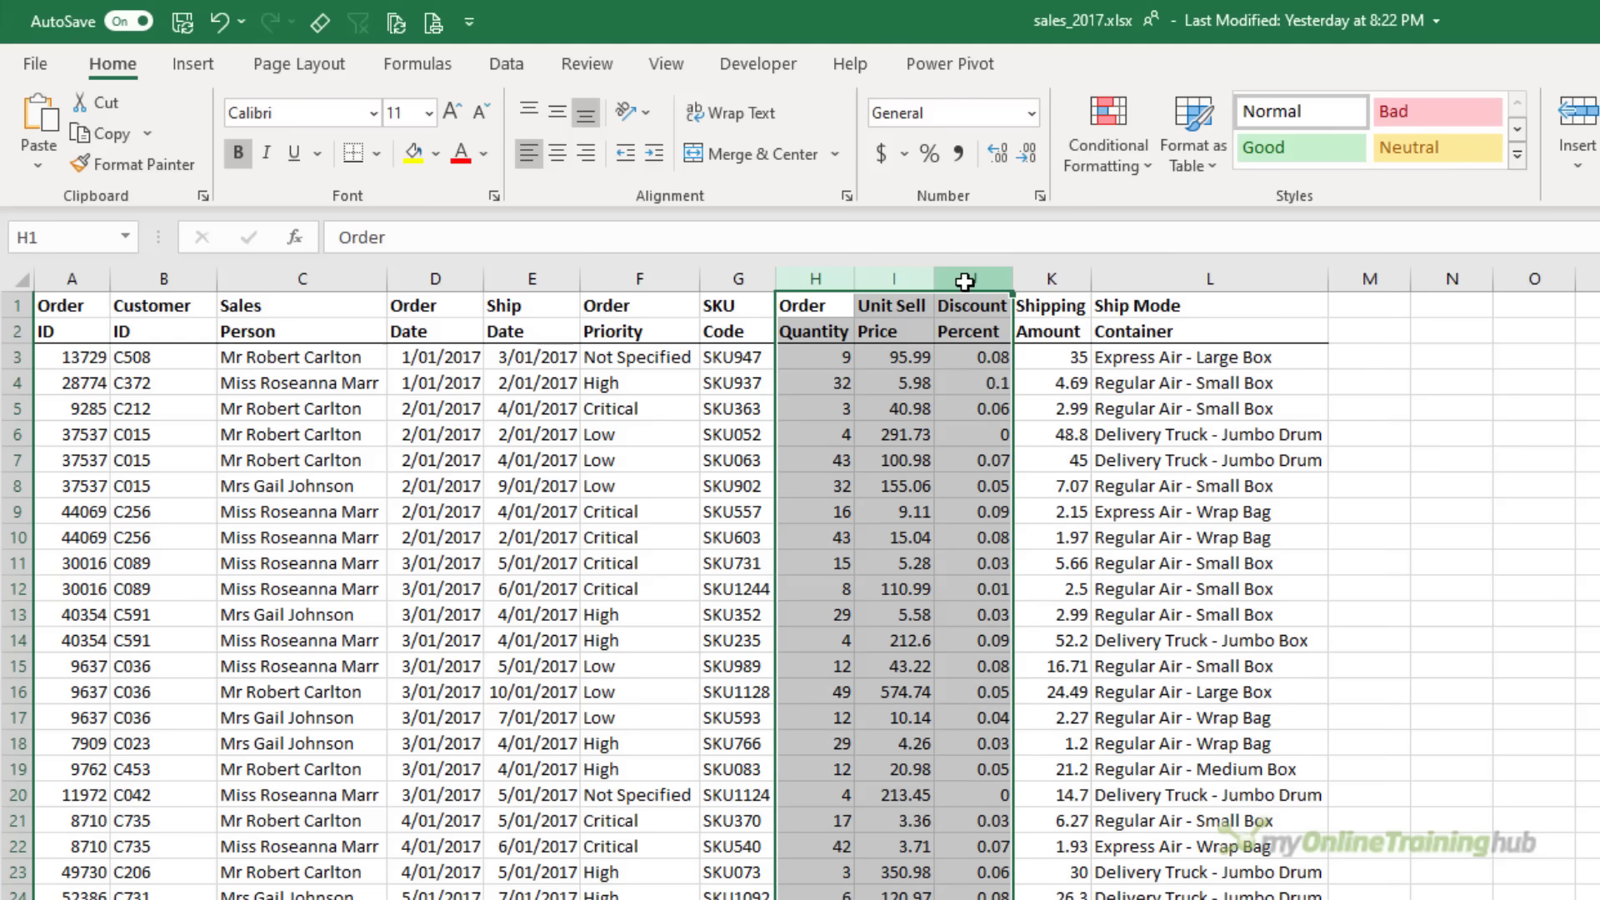
drag(554, 277, 462, 279)
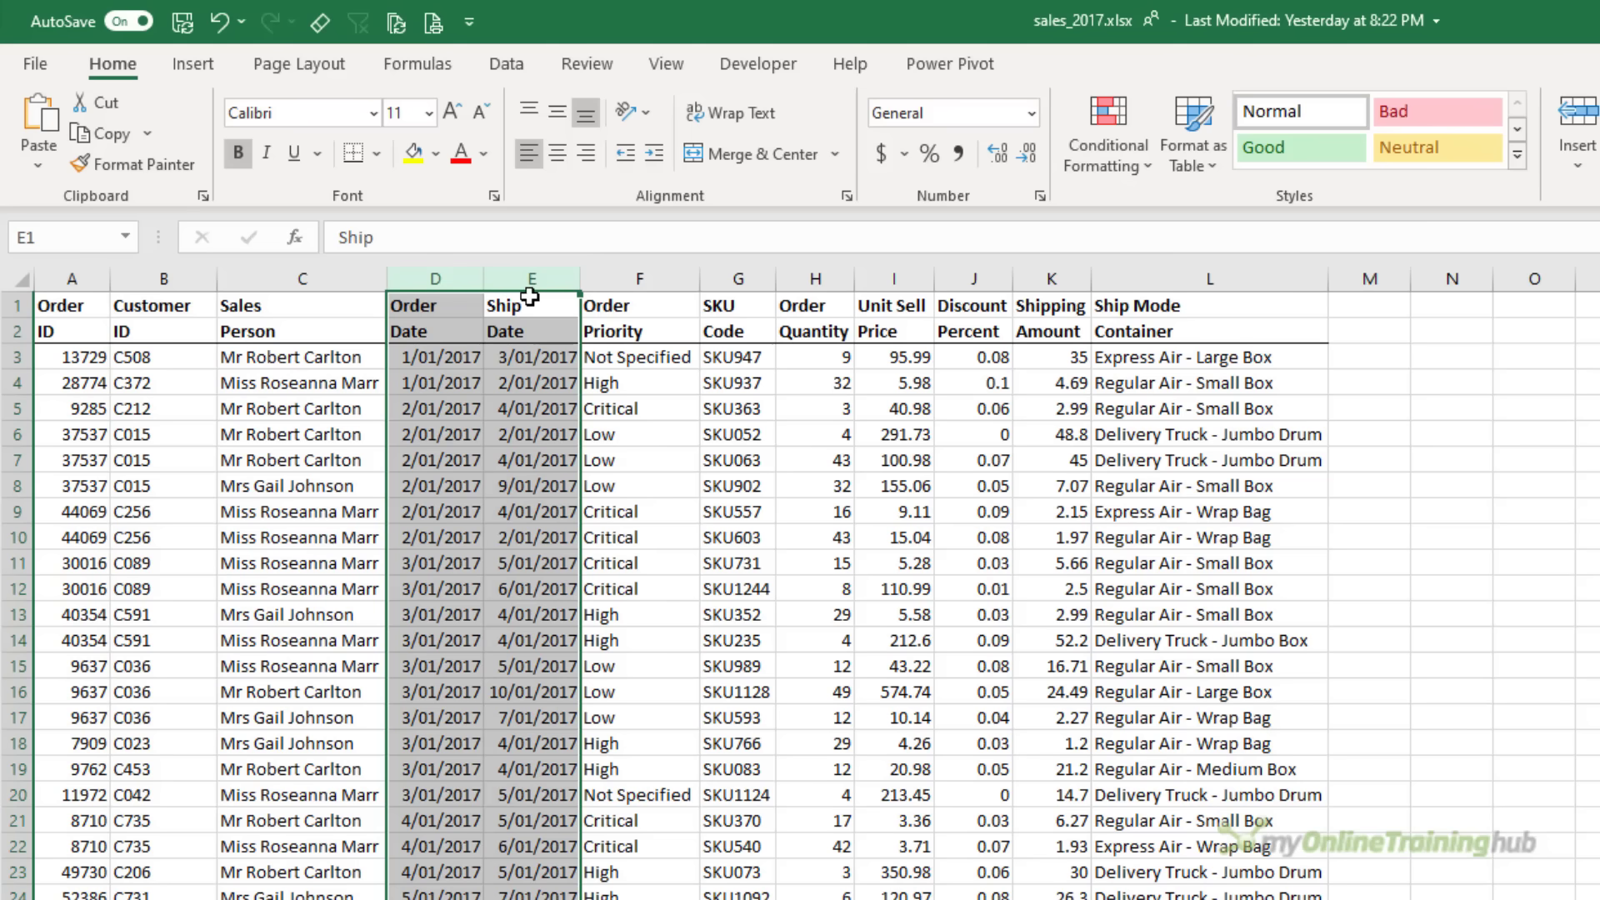
click(346, 278)
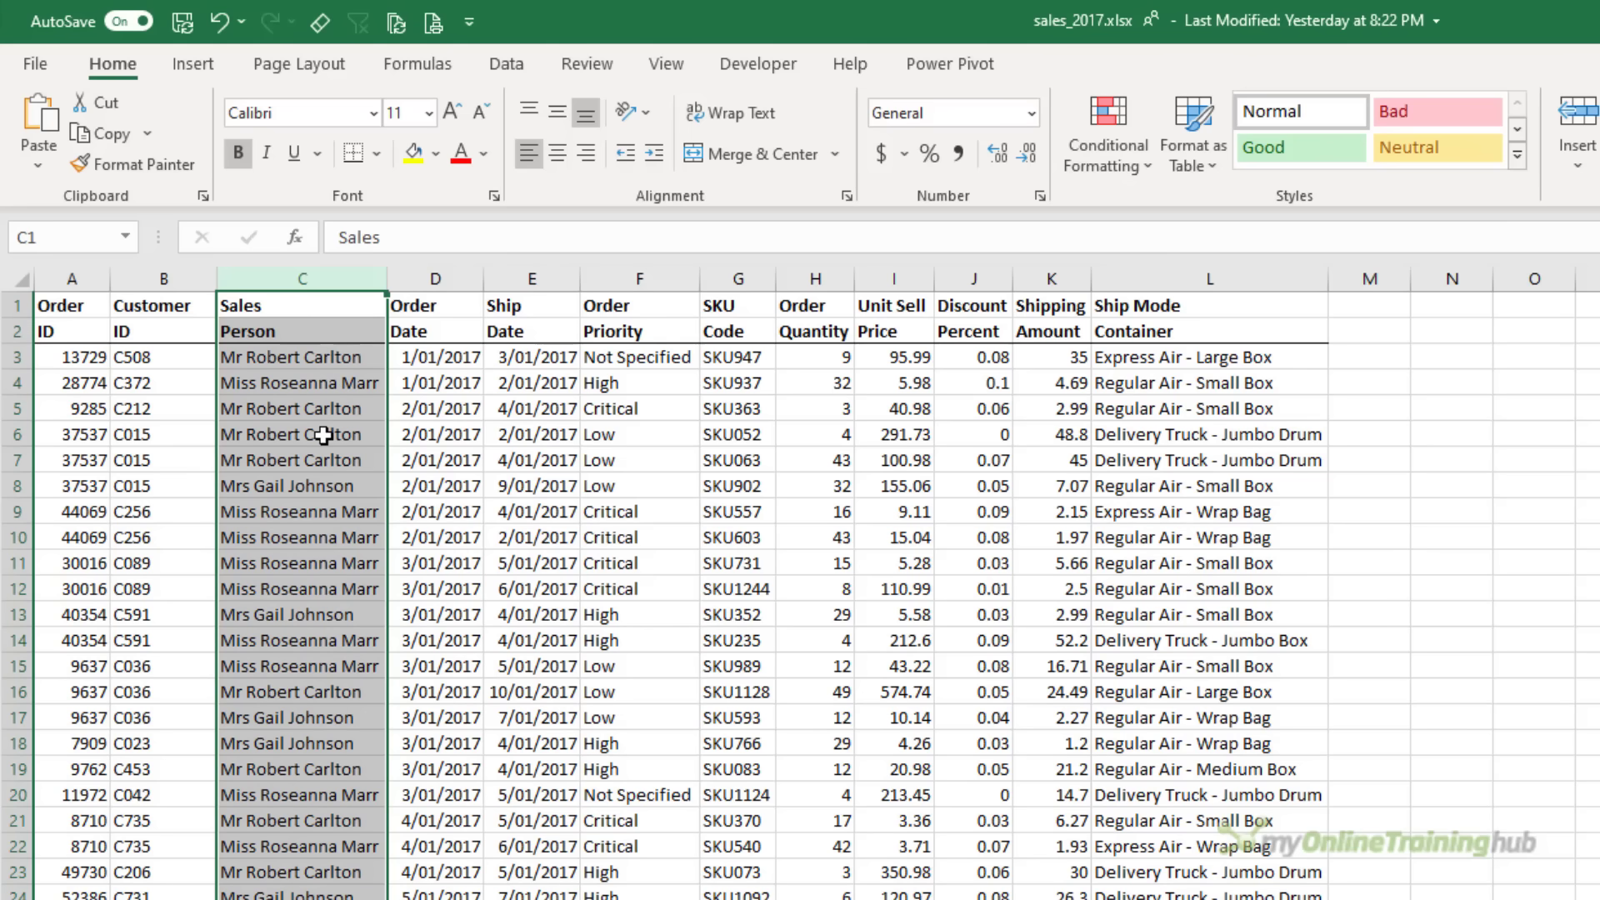
click(285, 328)
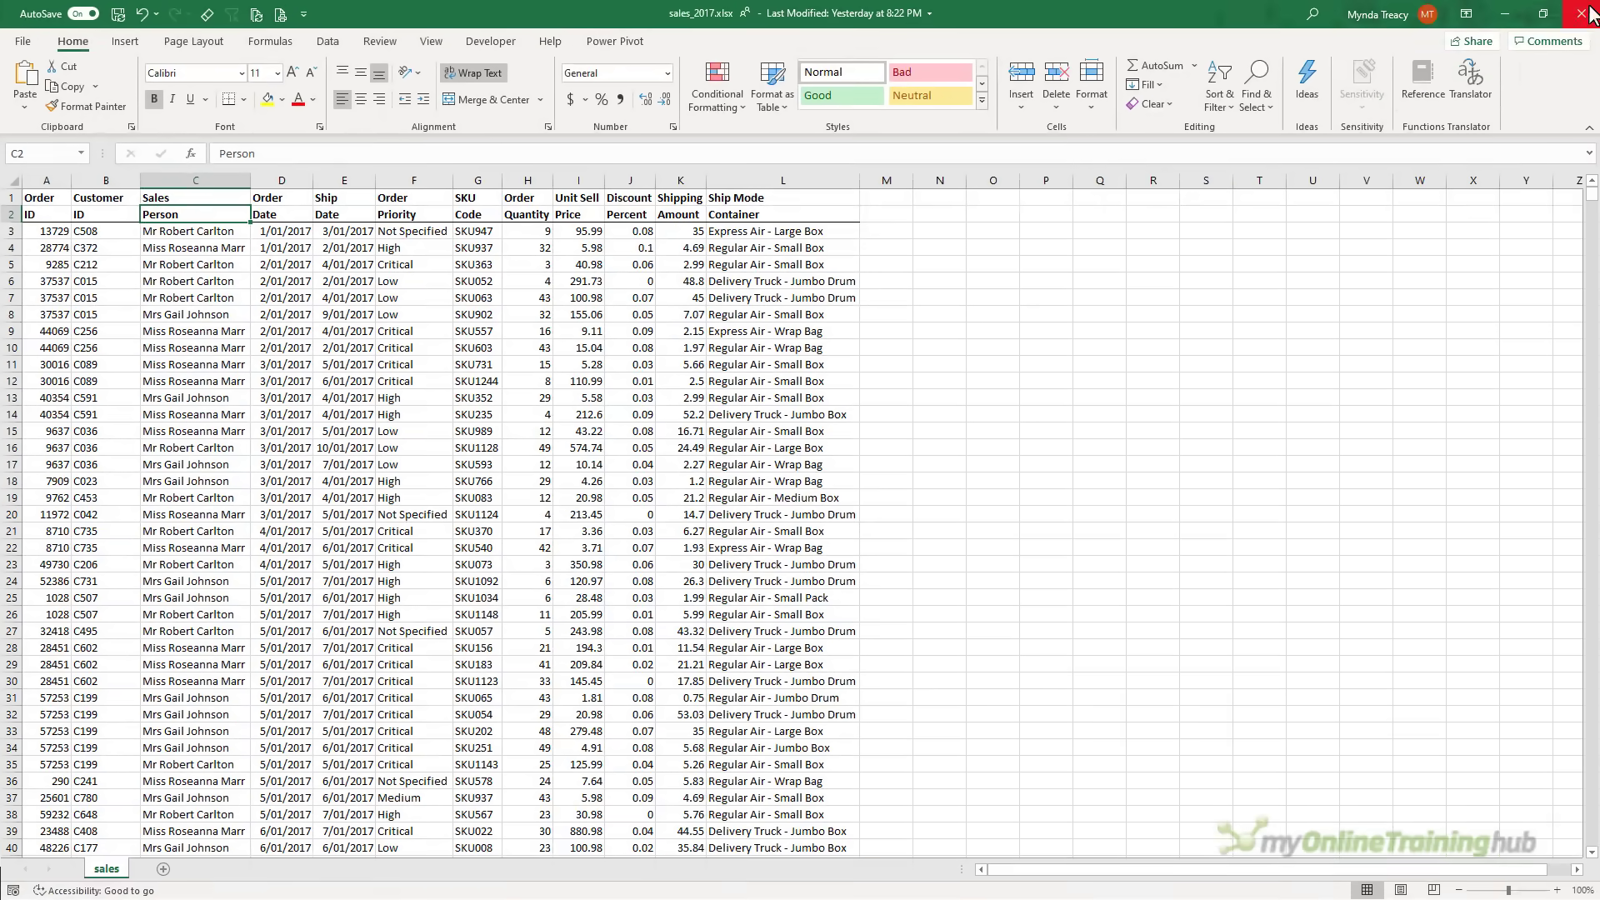
- Close sales_2017 and copy the Data folder's address from File Explorer
click(1583, 14)
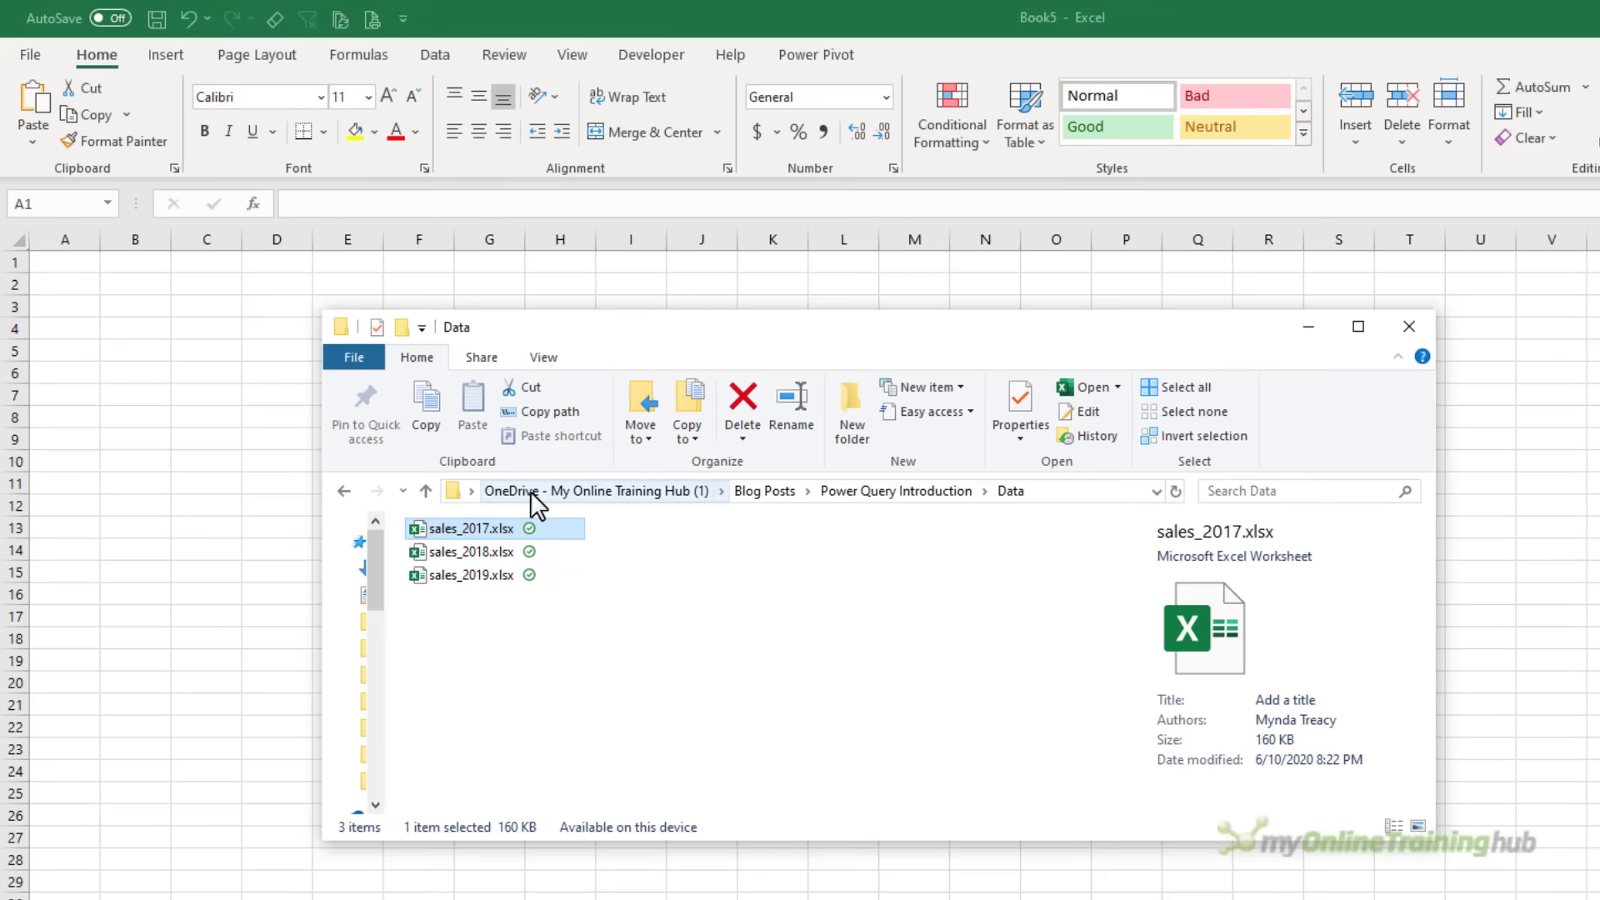
right_click(530, 491)
click(617, 510)
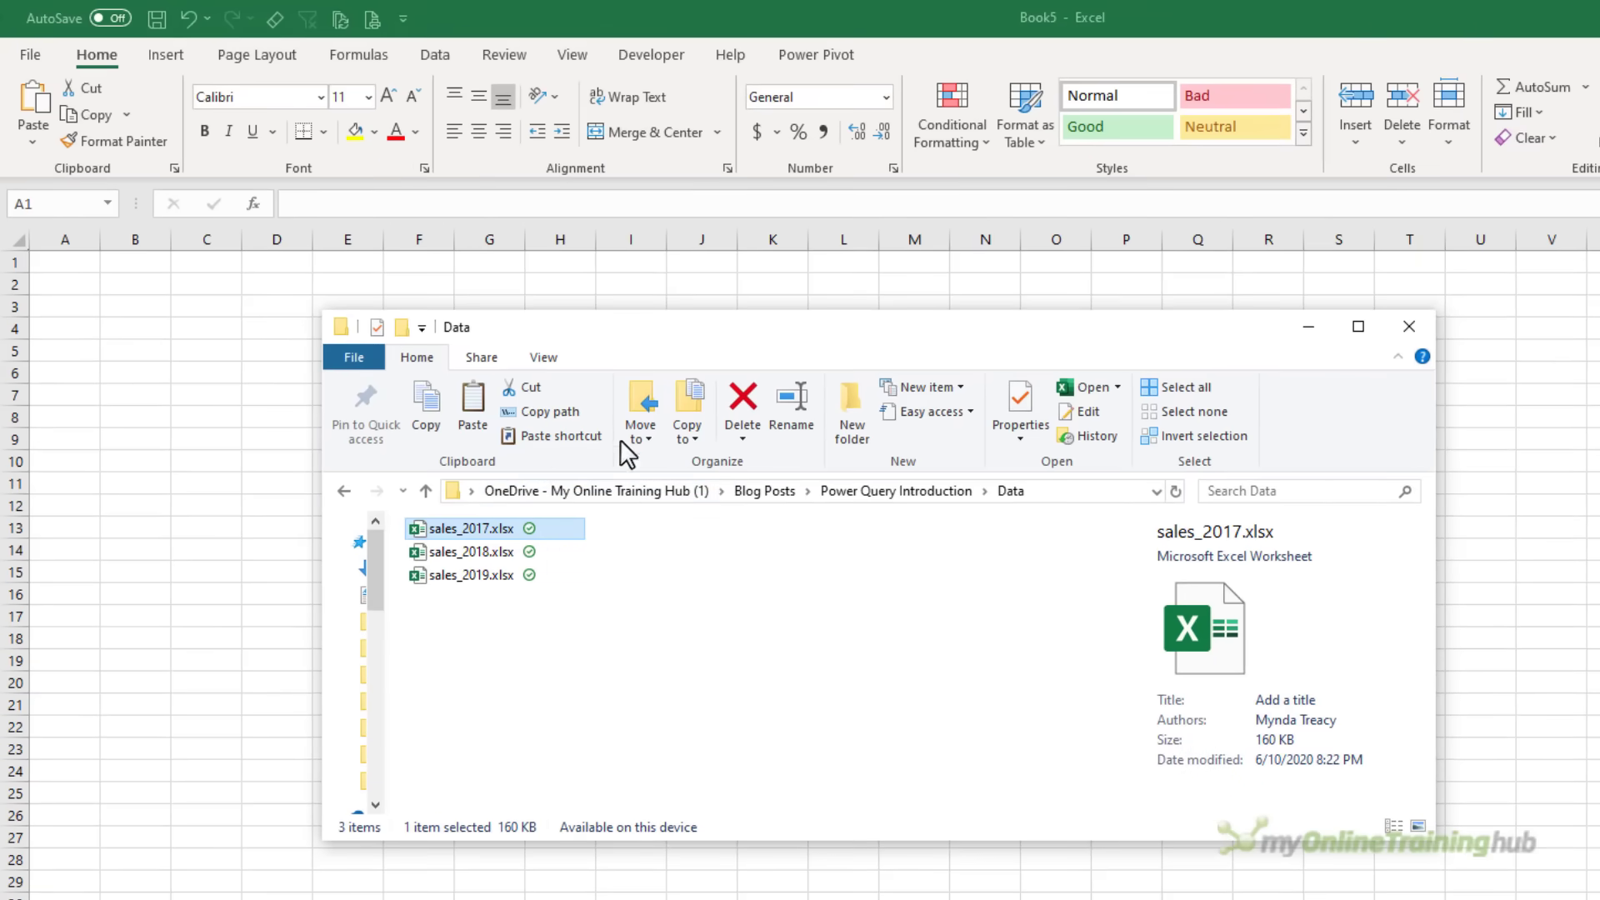
- Start a Data > Get Data > From Folder import using the pasted Data folder path
click(640, 6)
click(434, 57)
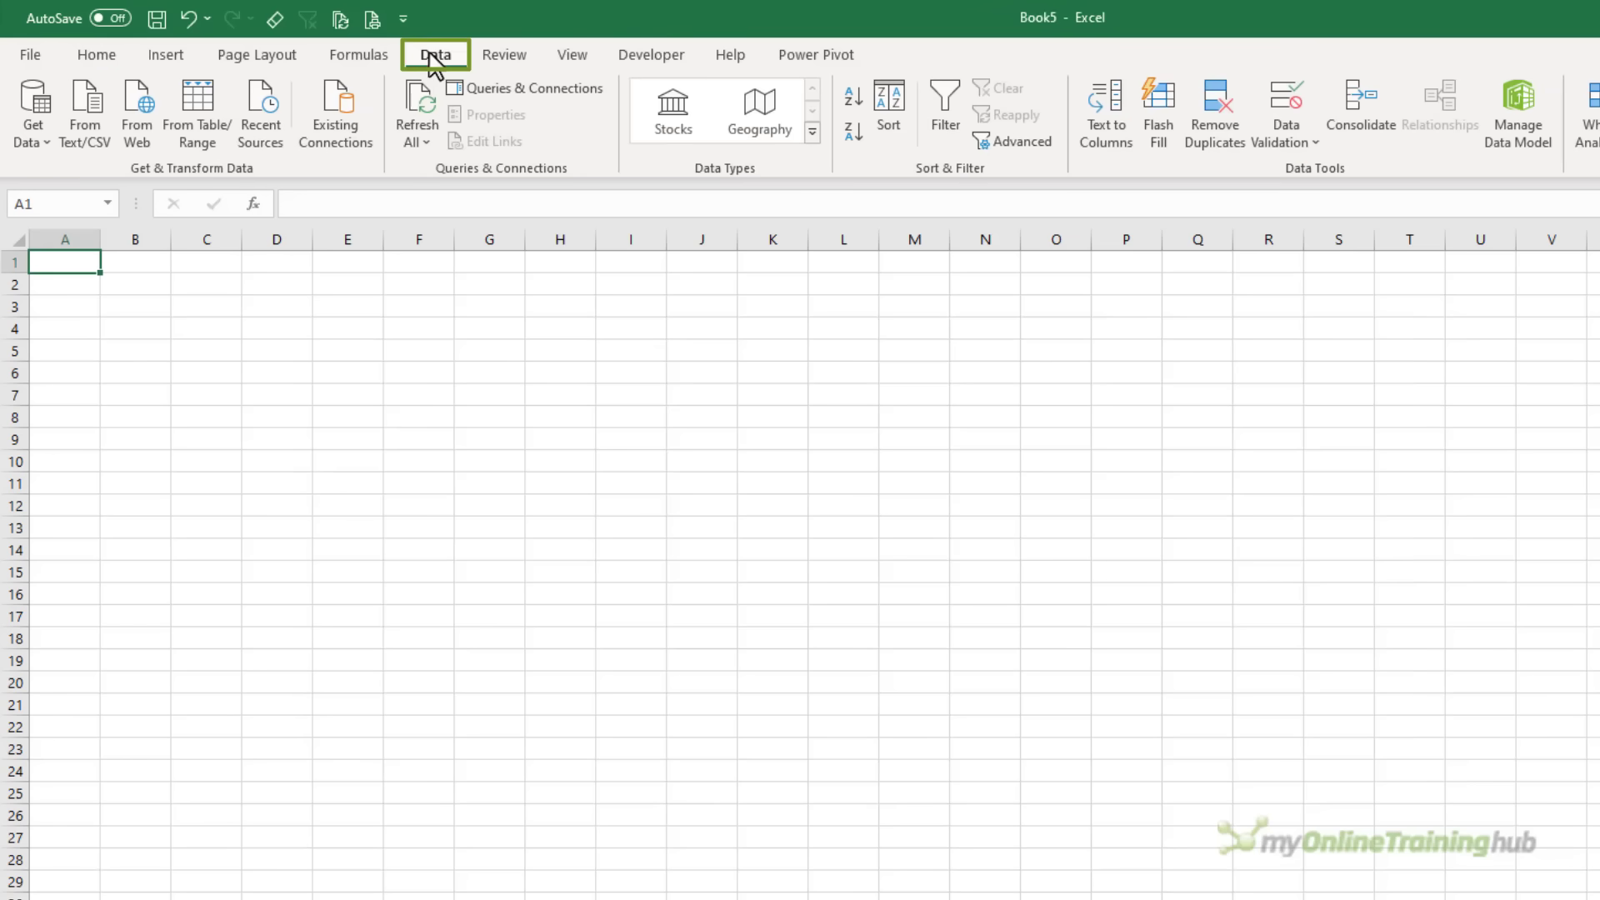
click(32, 137)
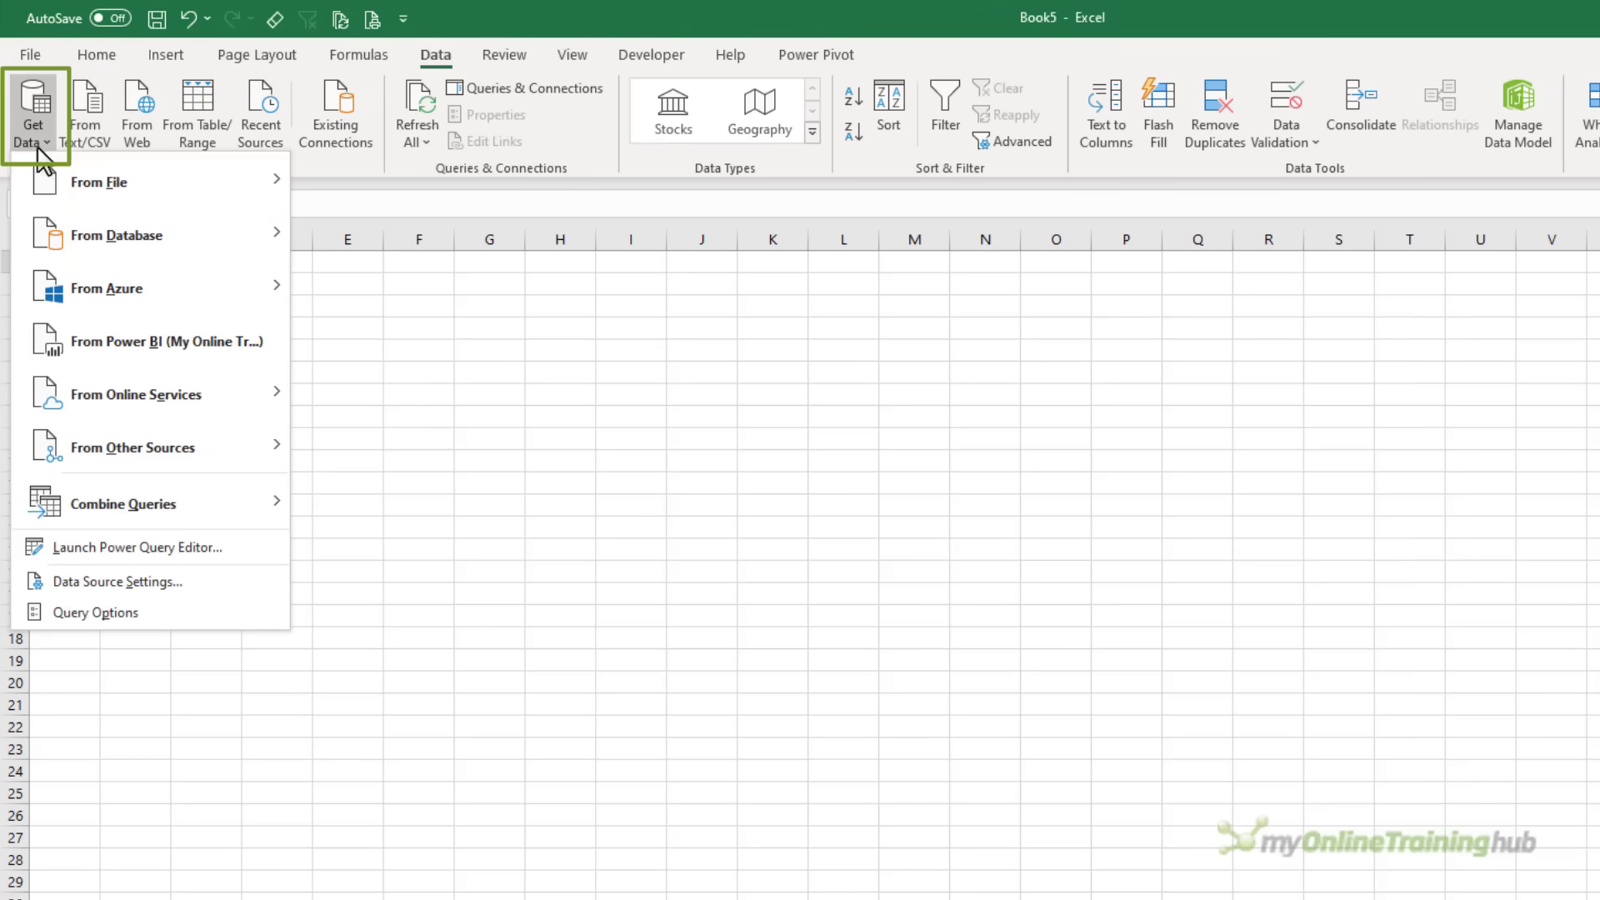
mouse_move(145, 185)
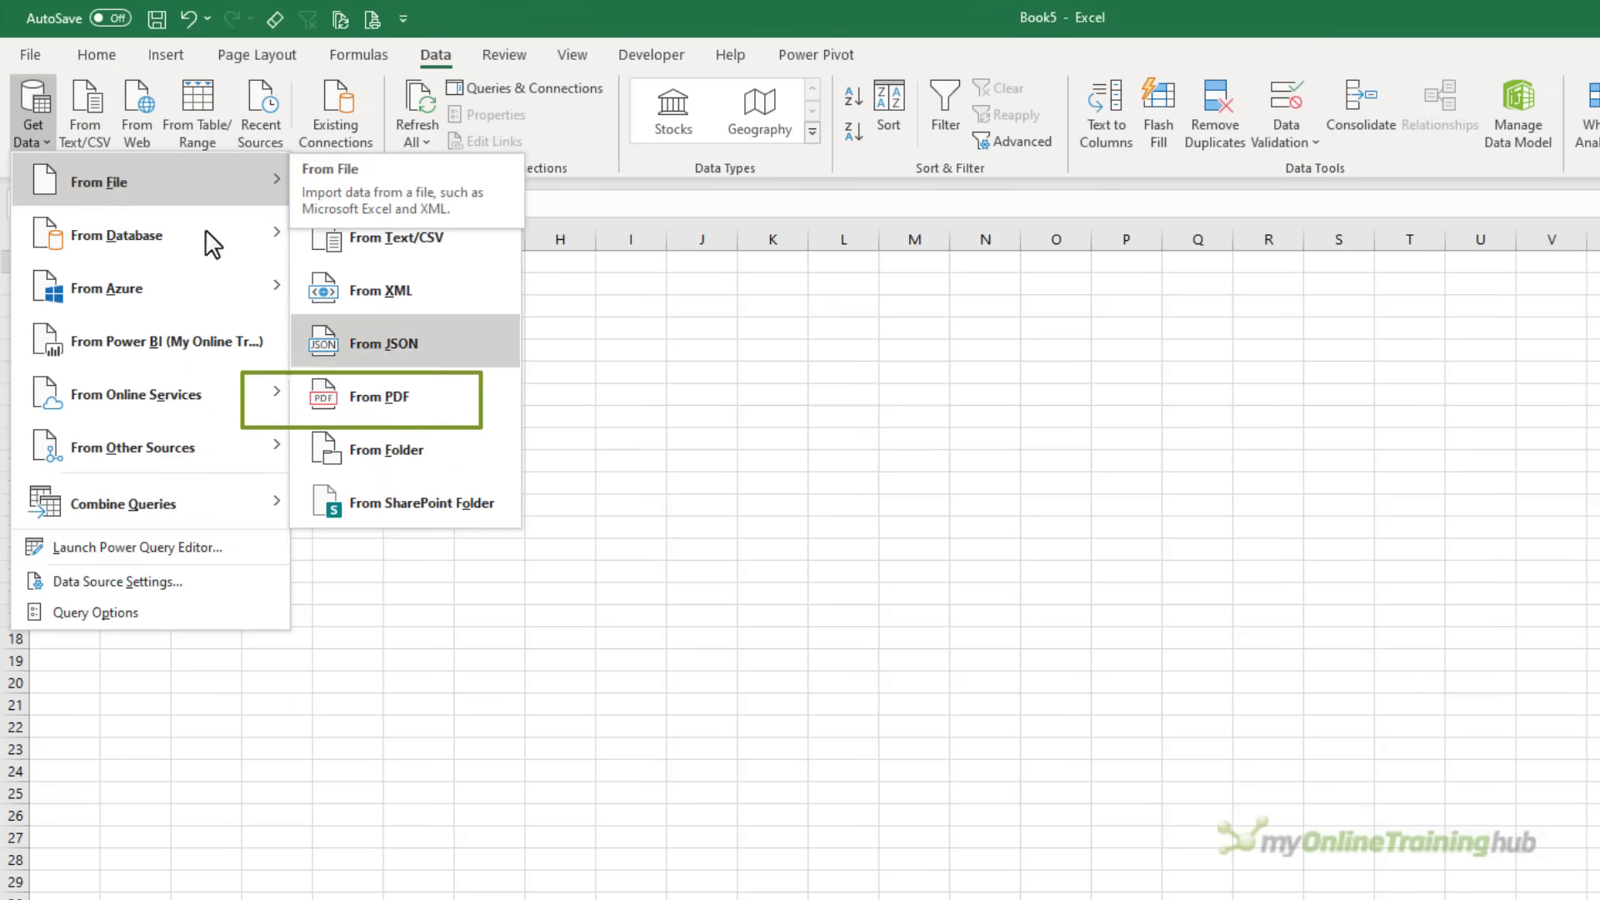
click(465, 434)
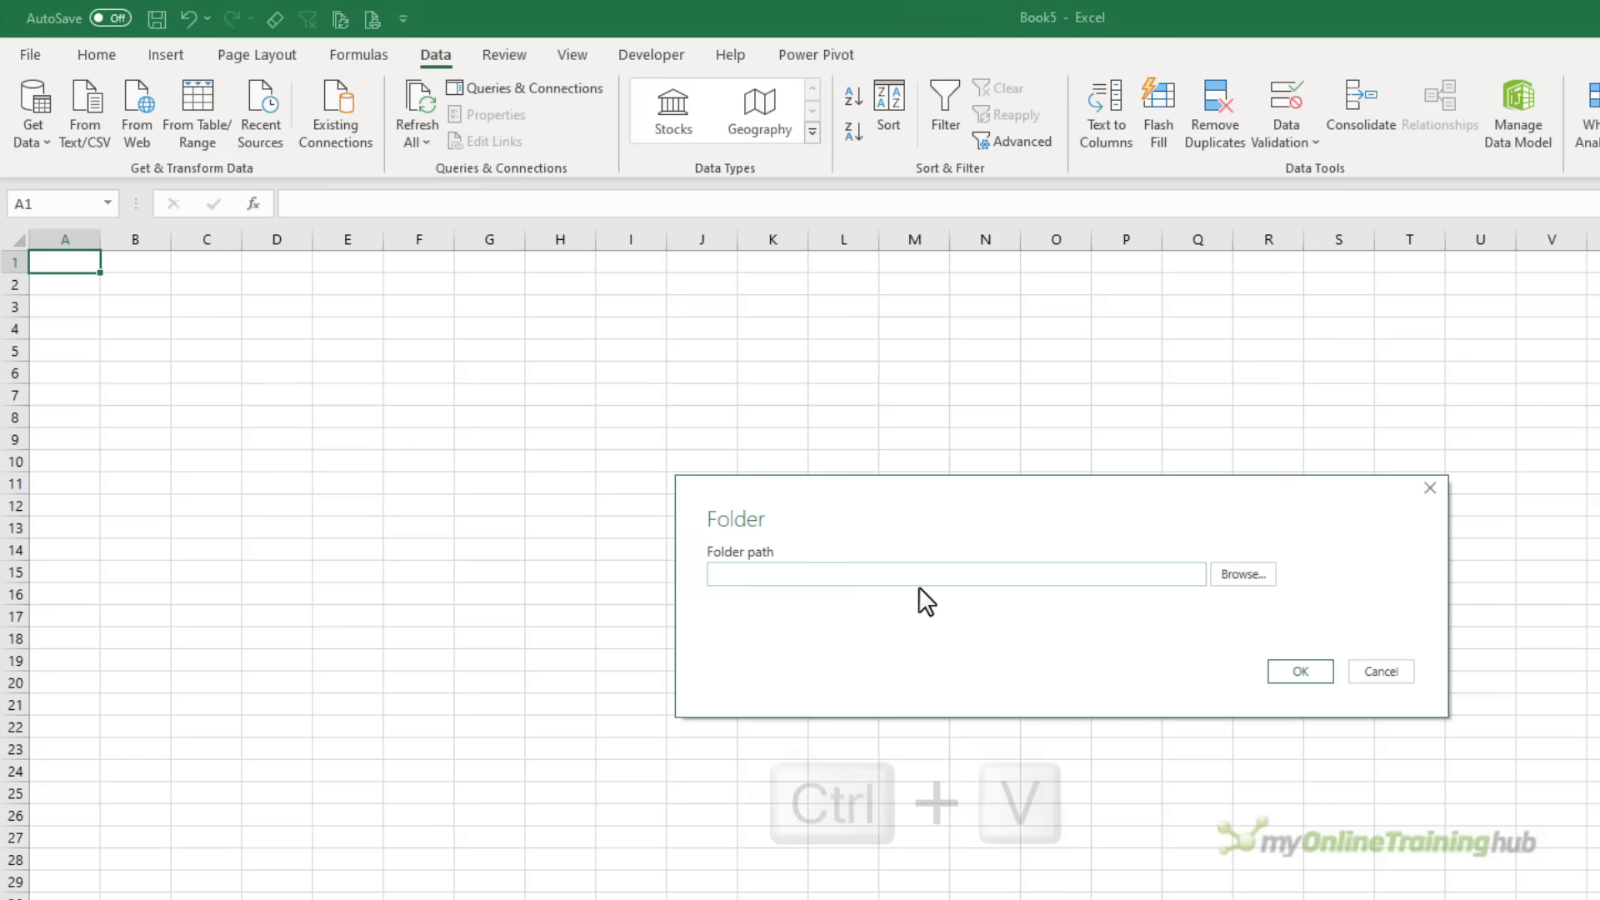
key(ctrl+v)
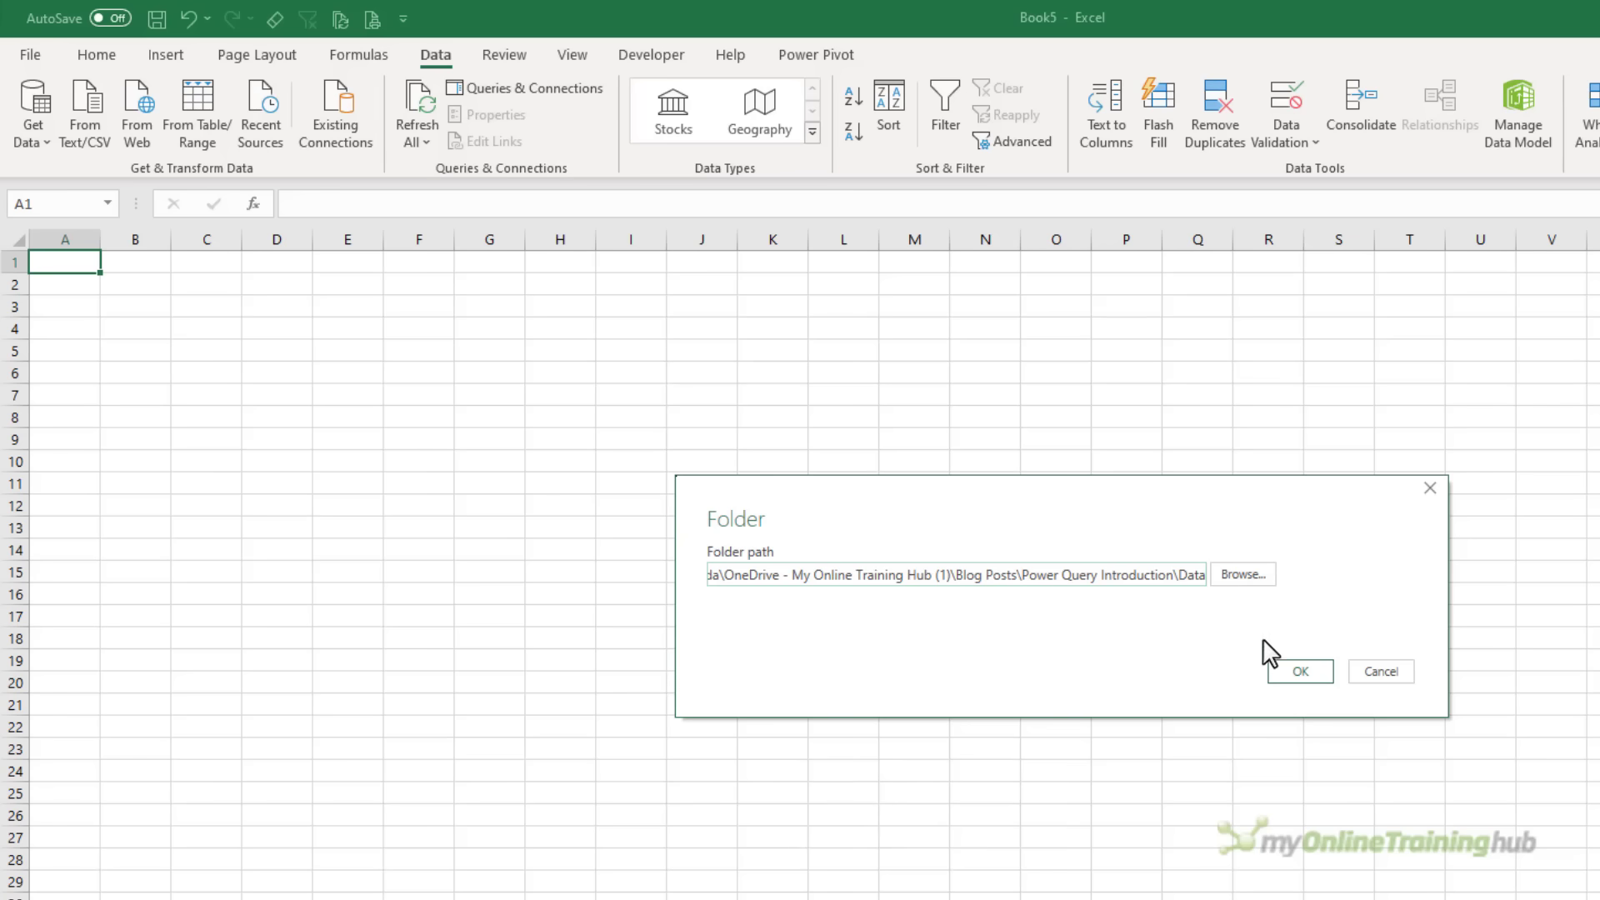
click(1283, 675)
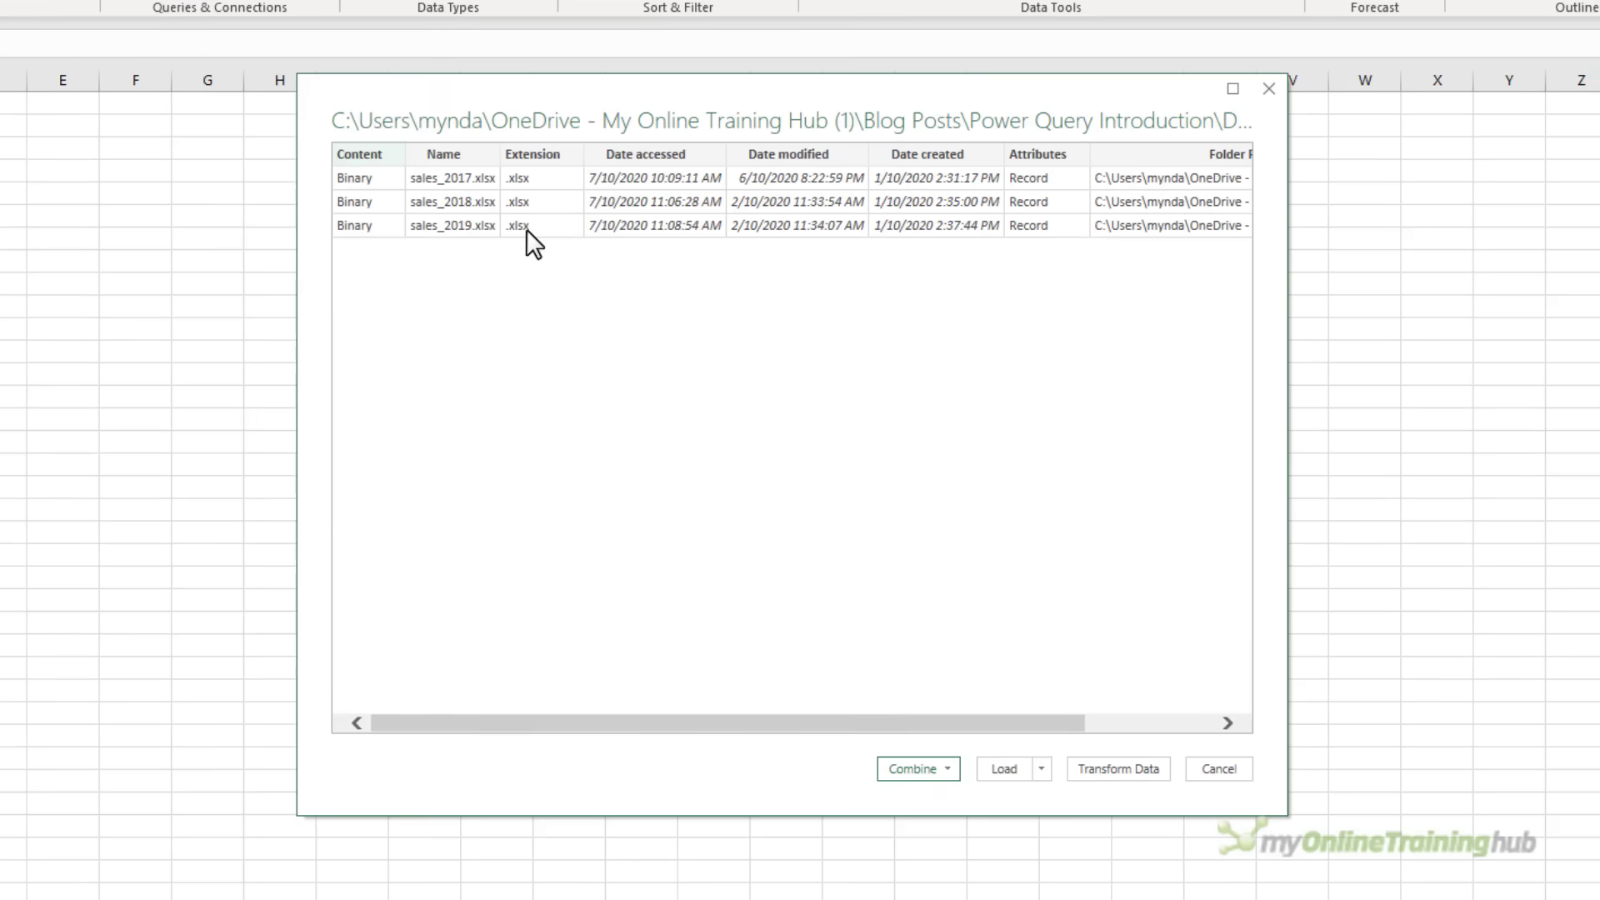
- Choose Combine & Transform Data for the three listed sales files
click(950, 766)
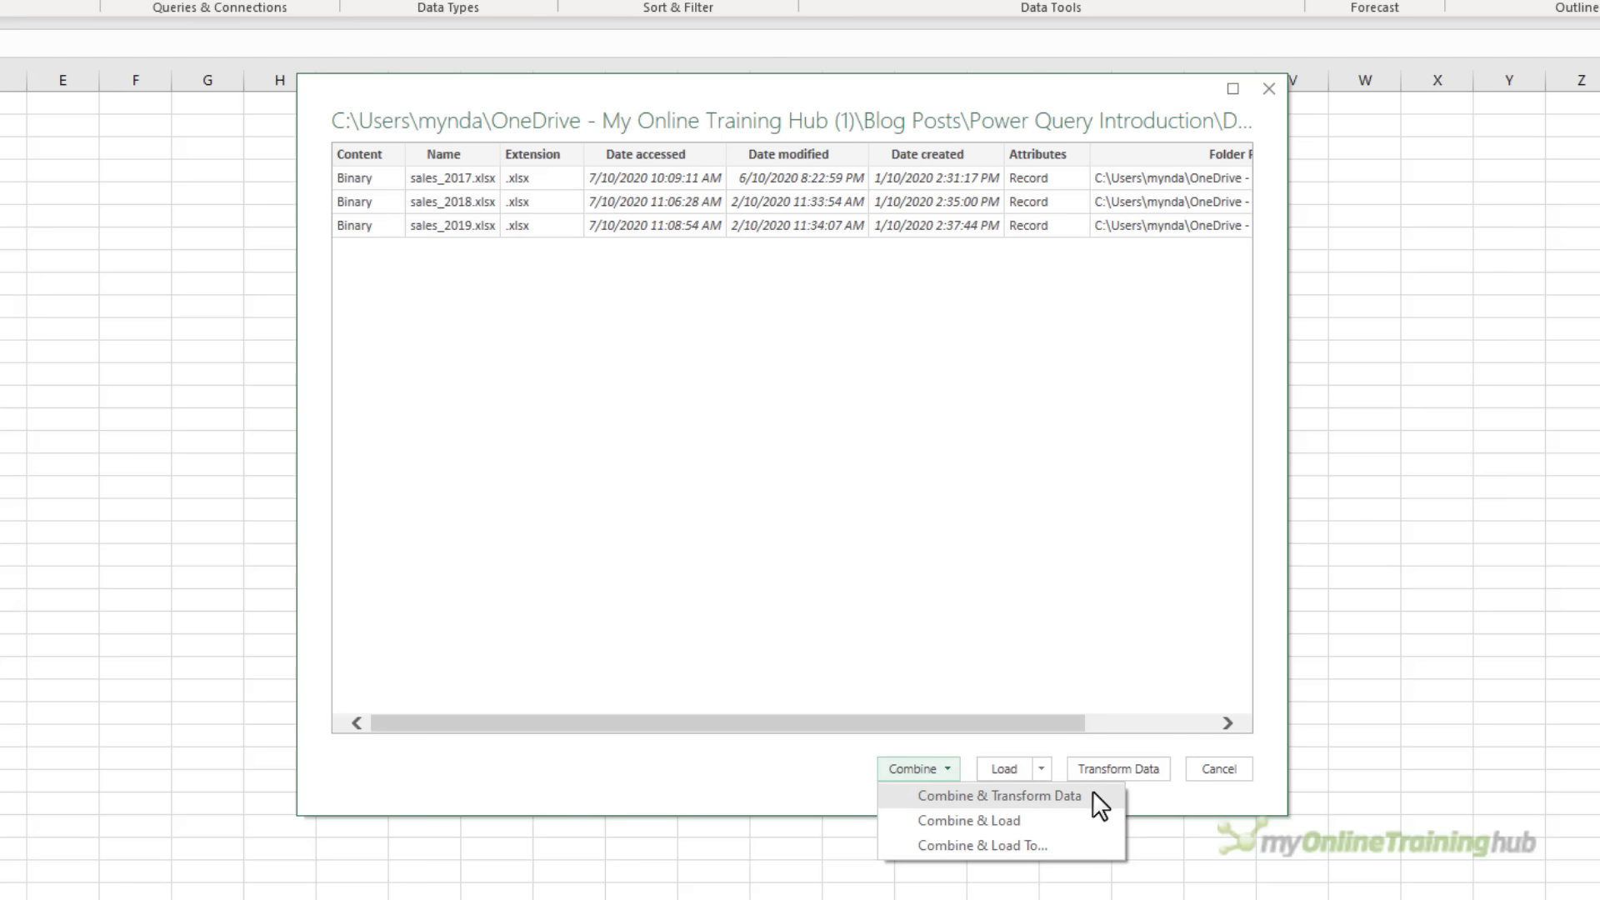
key(Down)
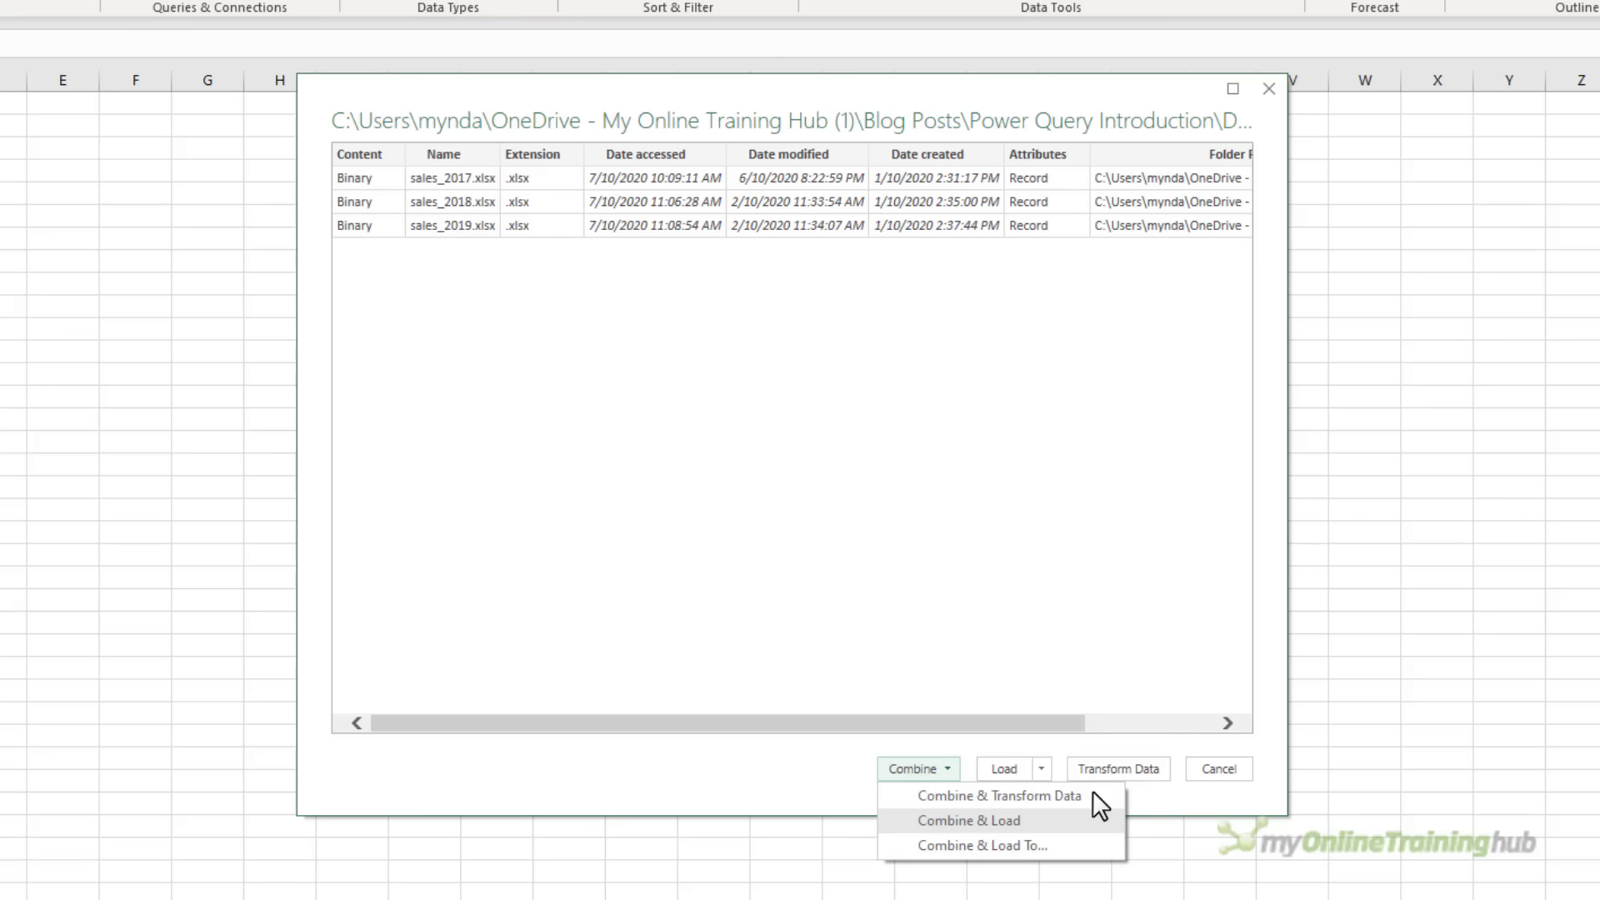
key(Up)
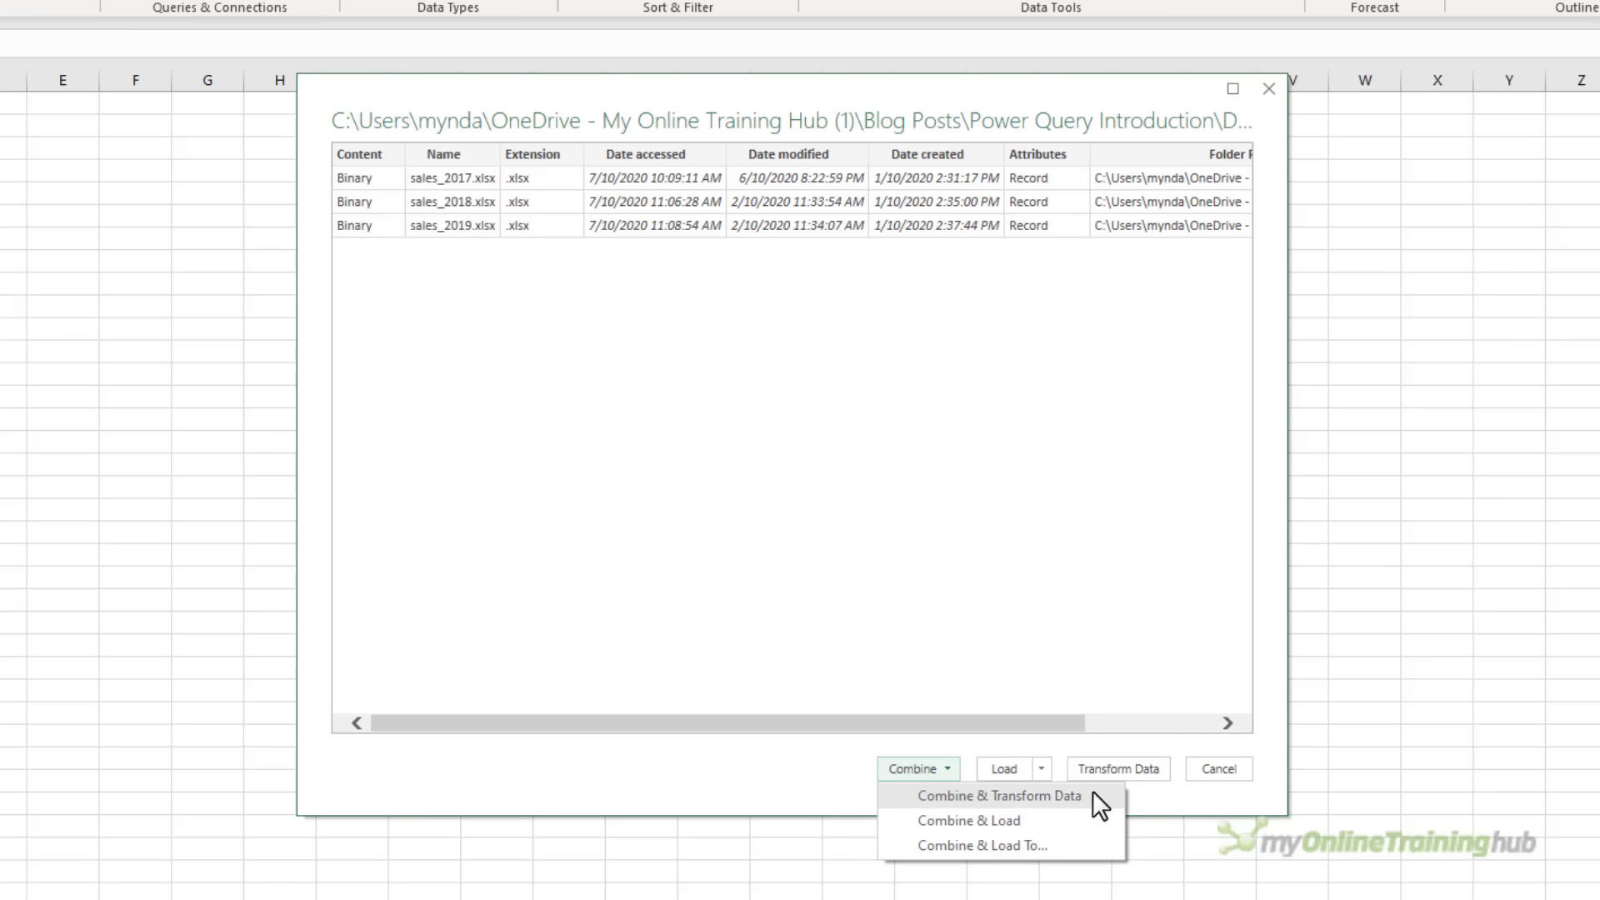
key(Return)
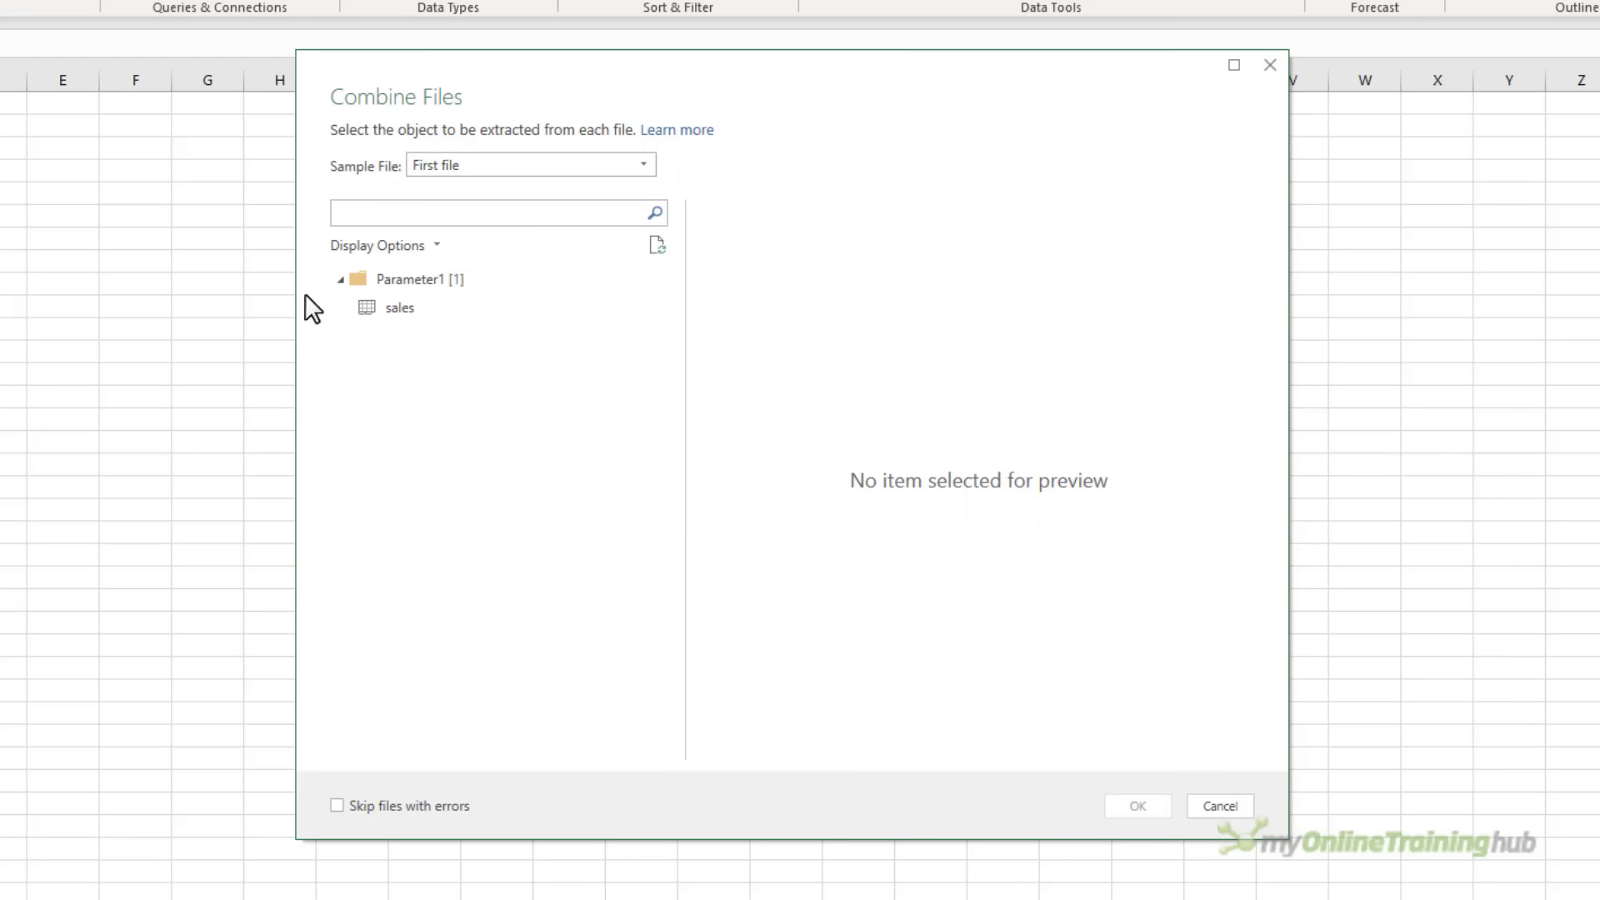
- Keep First file as the sample, pick the sales table, and combine the files
click(645, 167)
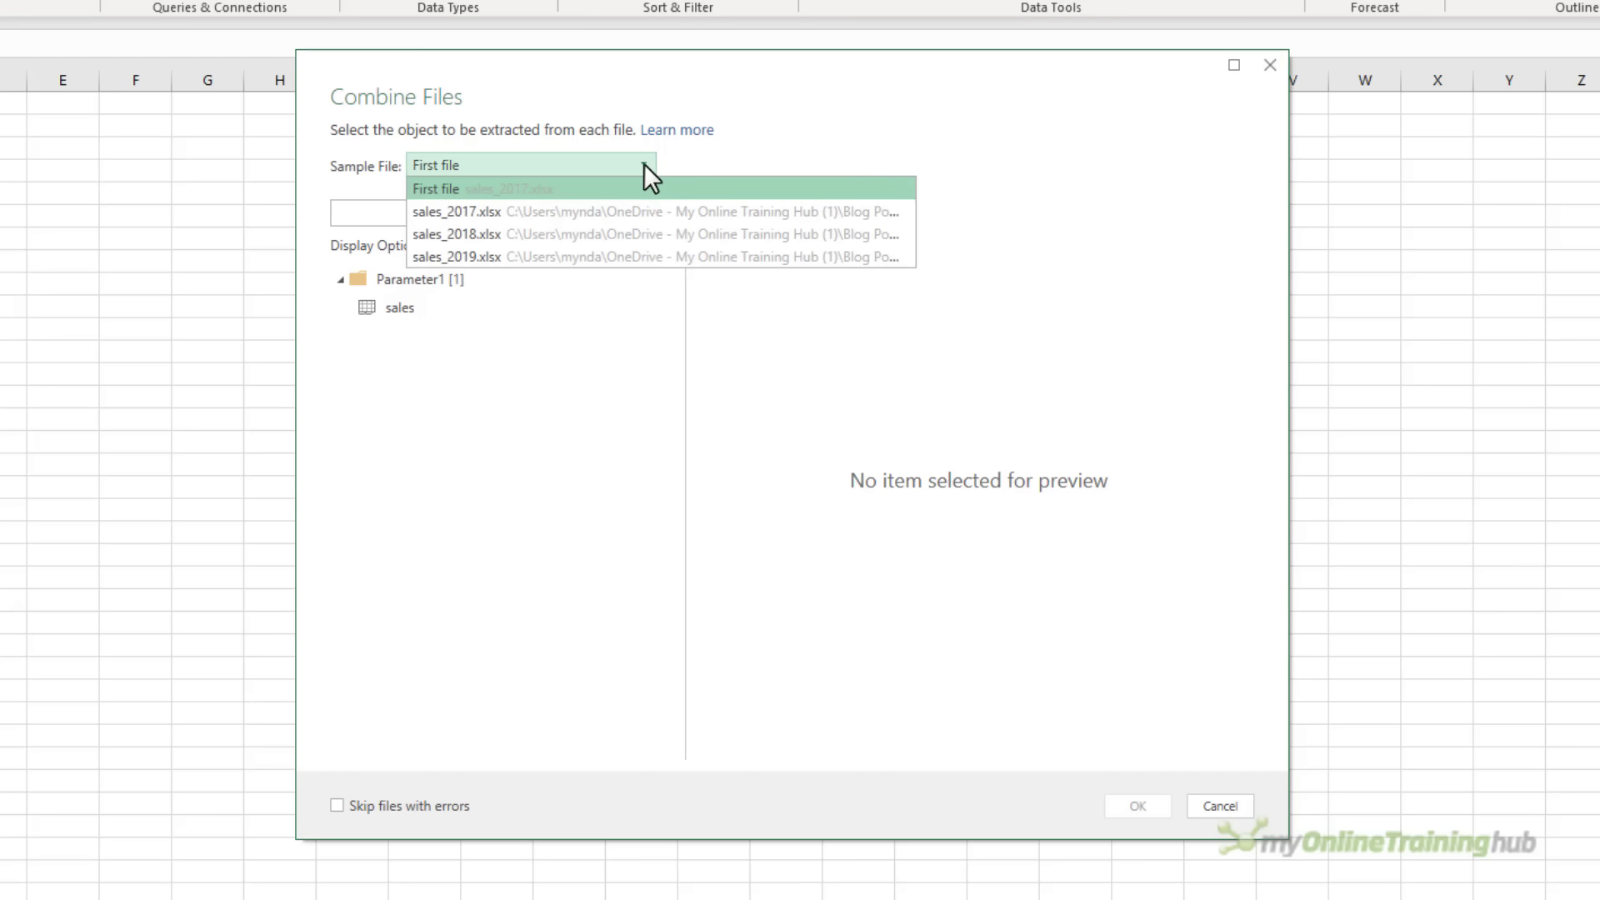
click(646, 166)
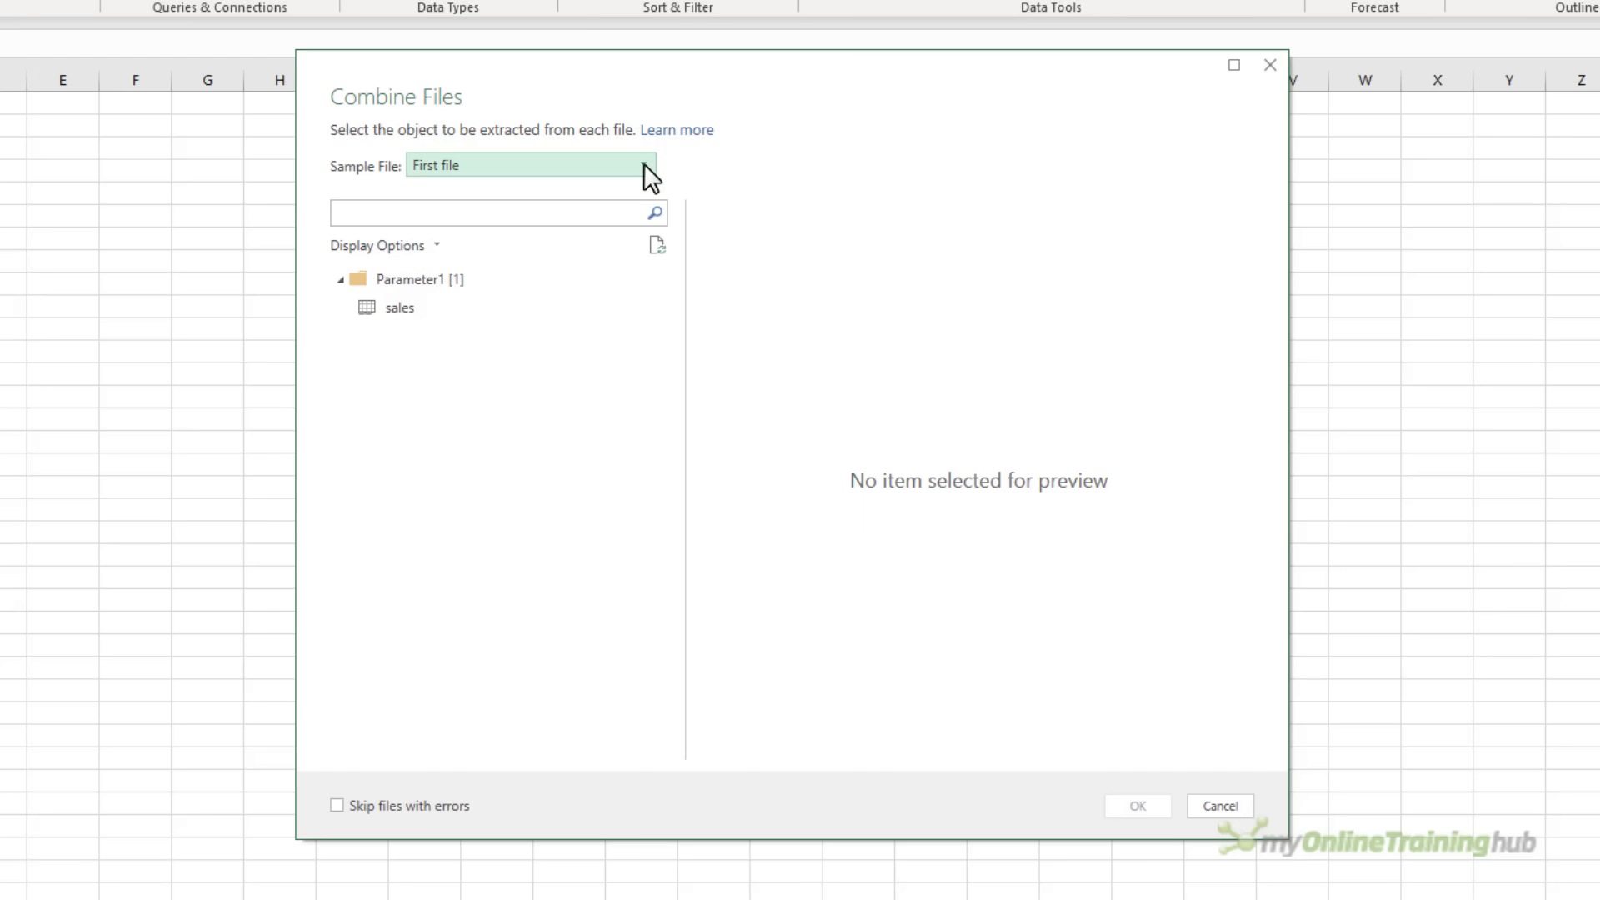
click(413, 307)
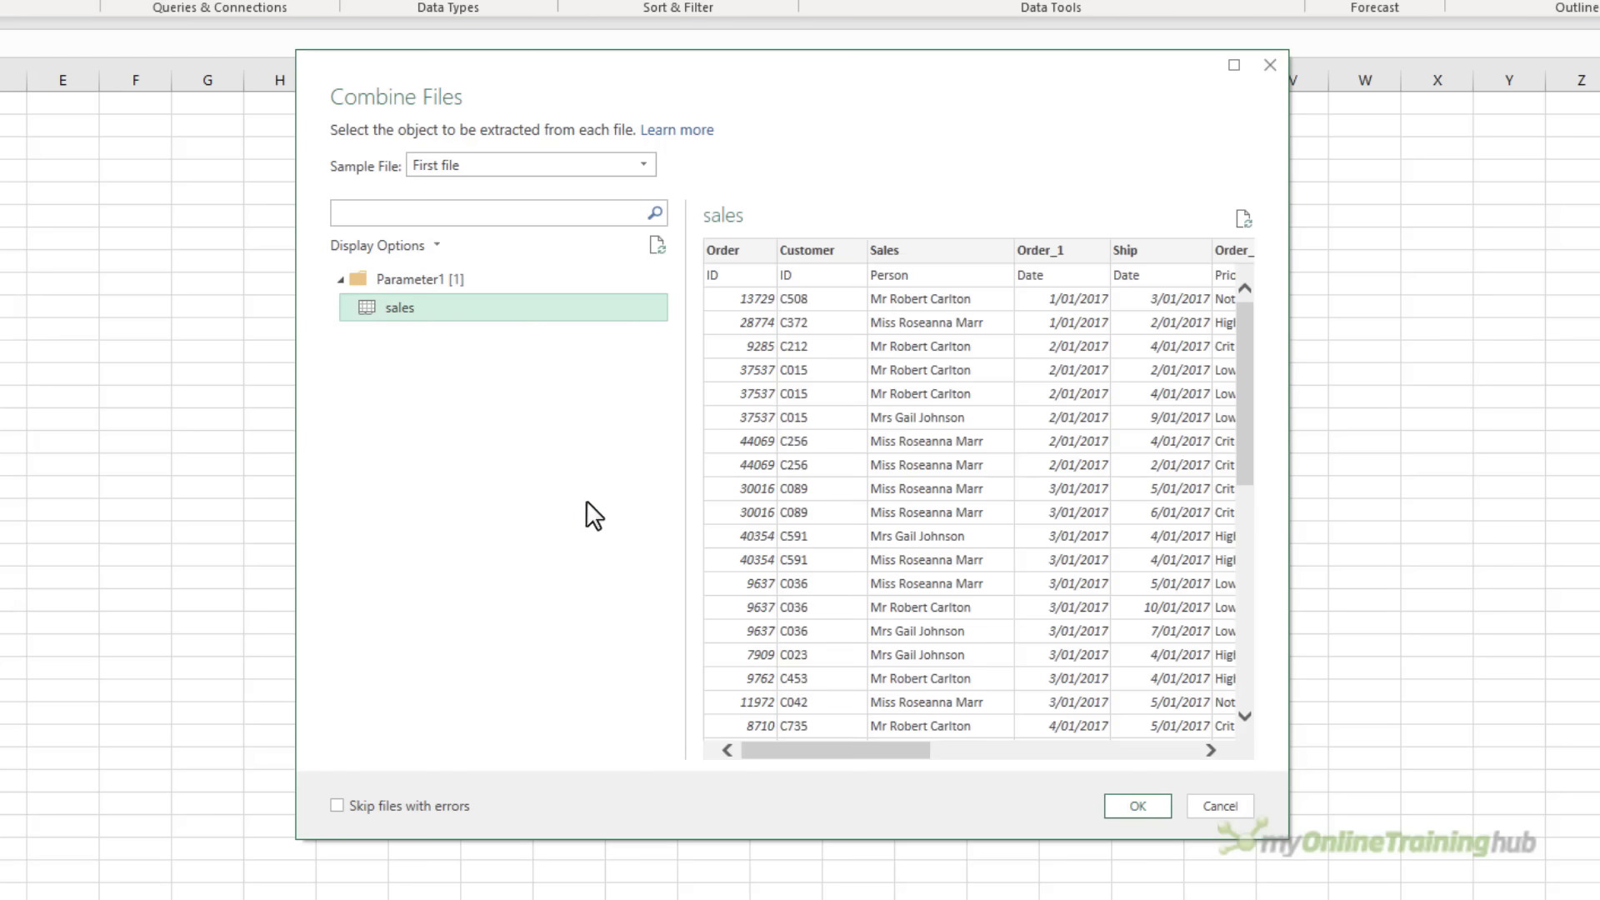
mouse_move(803, 743)
mouse_down()
mouse_move(1040, 738)
mouse_move(795, 729)
mouse_up()
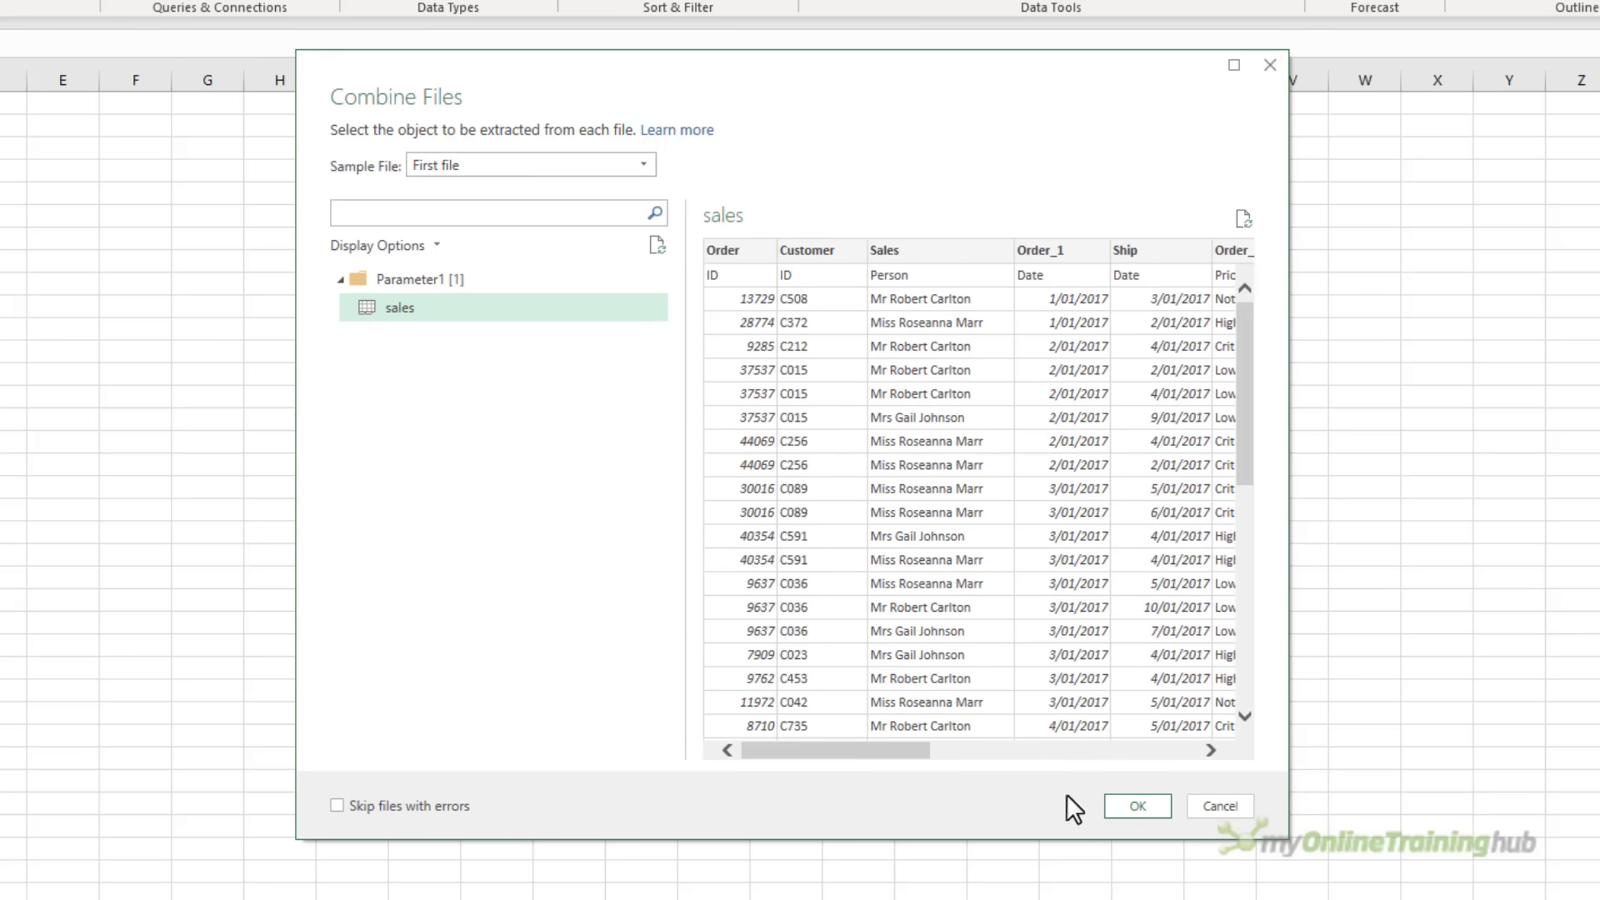
click(1113, 805)
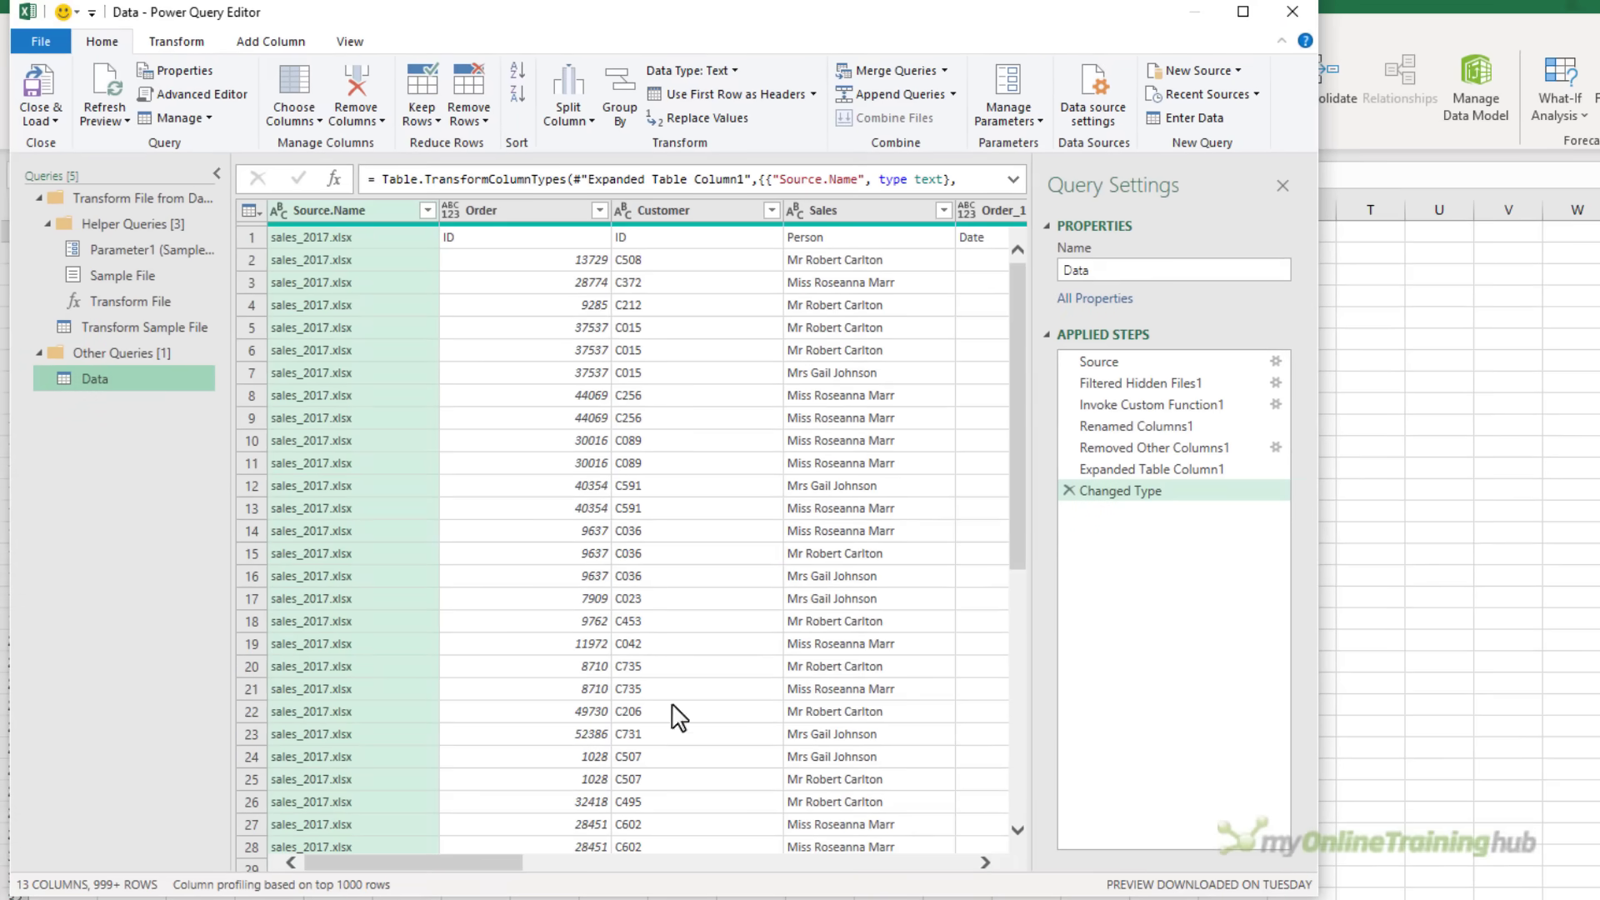
- Filter Source.Name to keep sales_2017, sales_2018 and sales_2019
drag(500, 863, 500, 896)
click(427, 210)
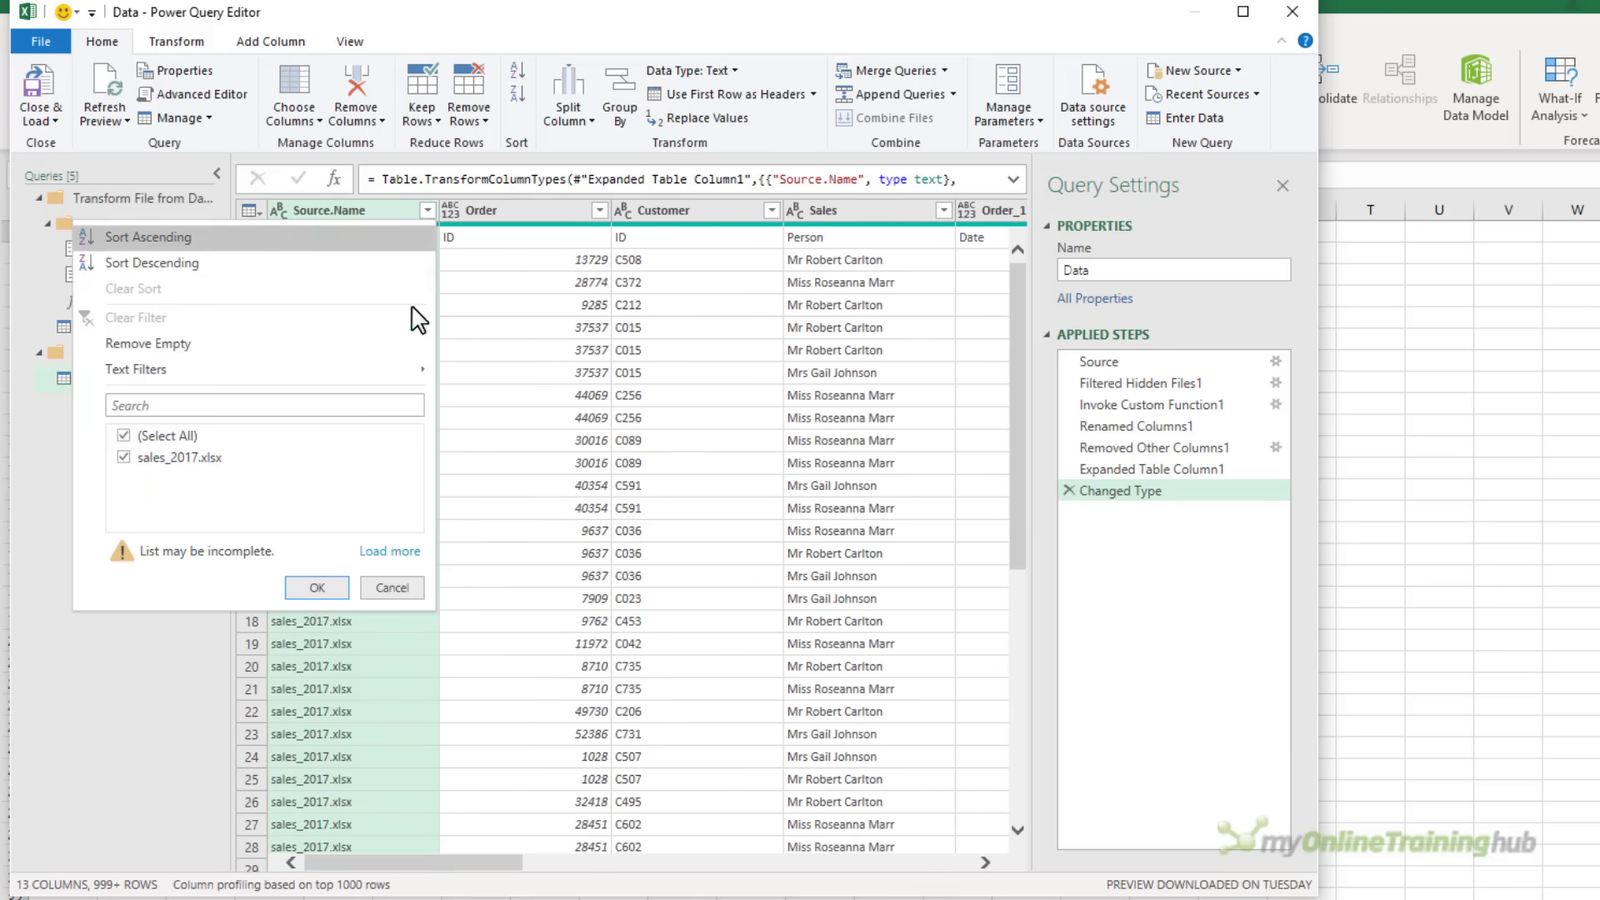
click(388, 552)
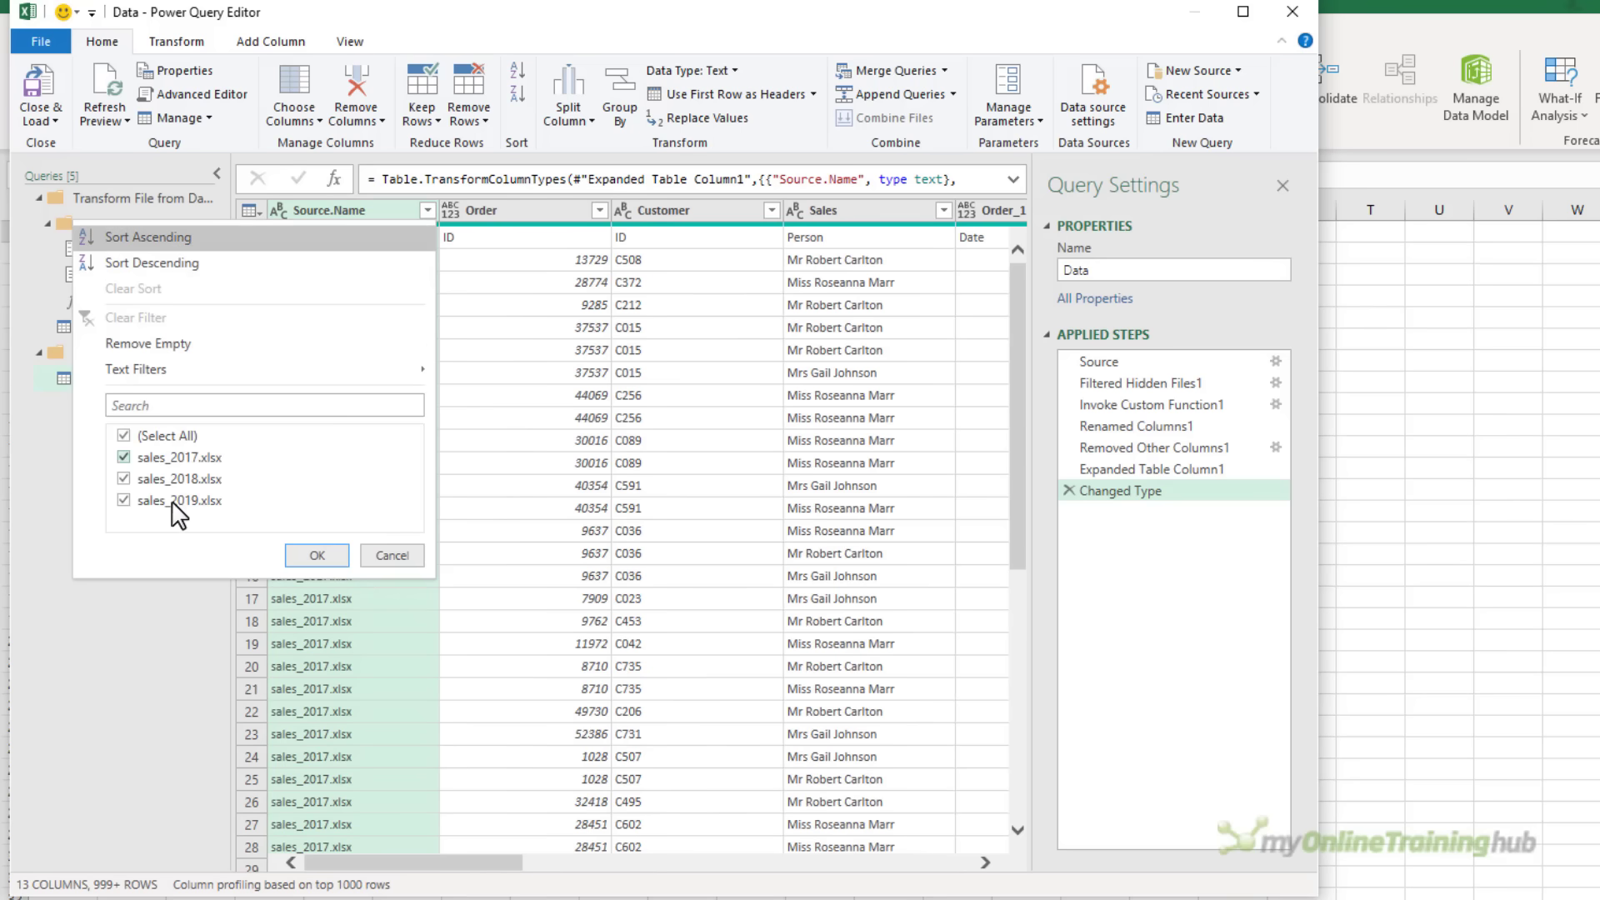
click(316, 555)
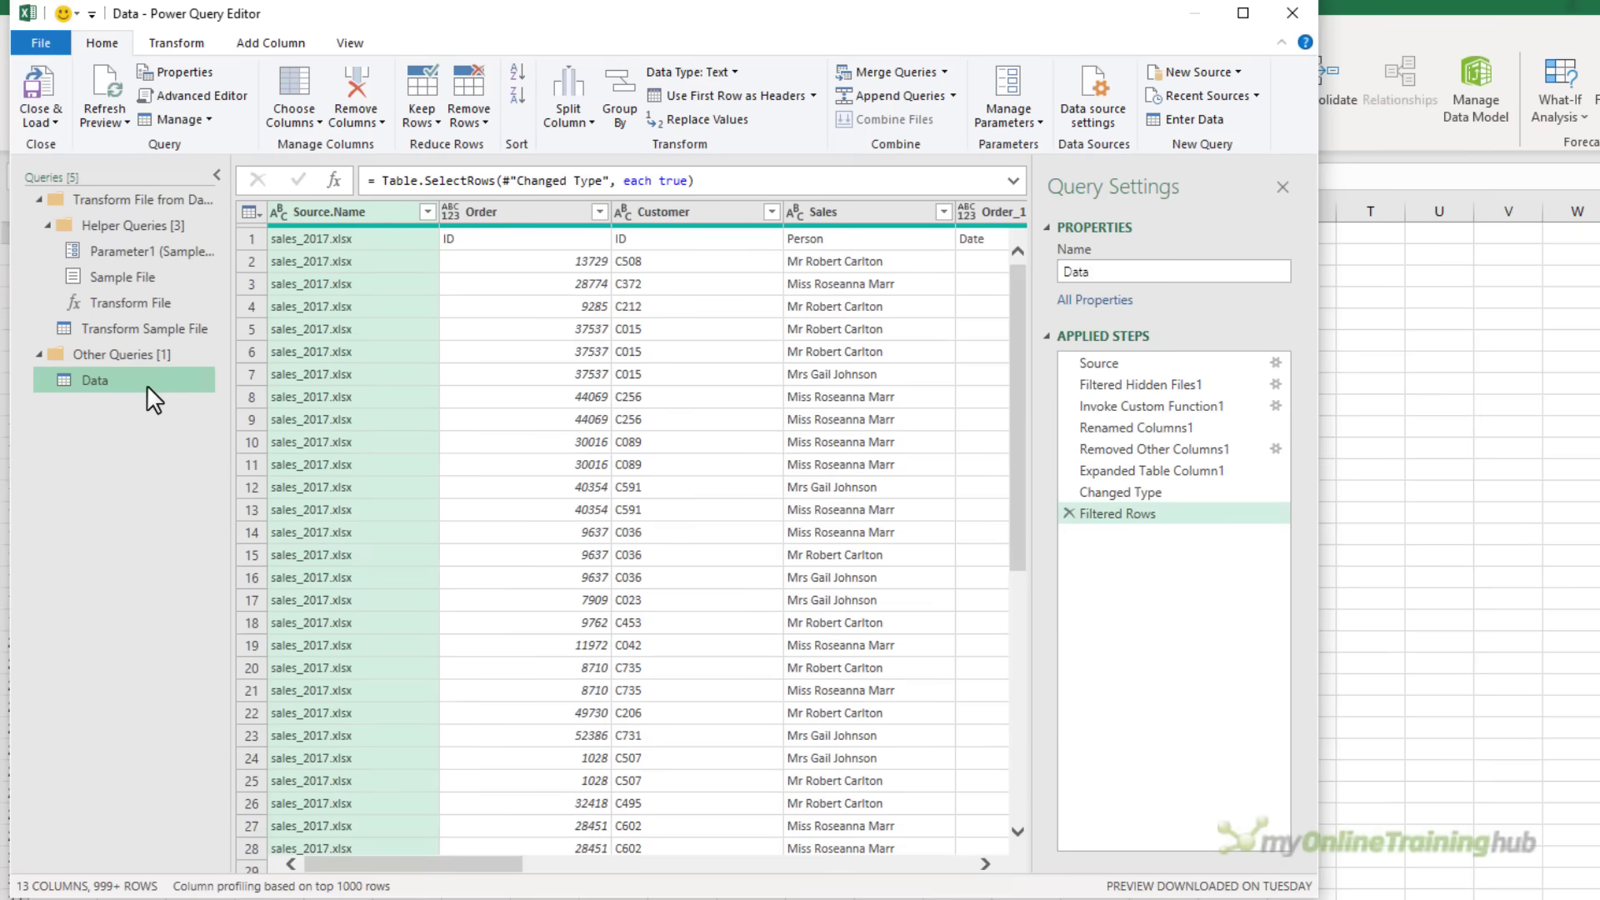
- In the Transform Sample File query, delete the Promoted Headers step
click(125, 326)
drag(448, 859, 790, 870)
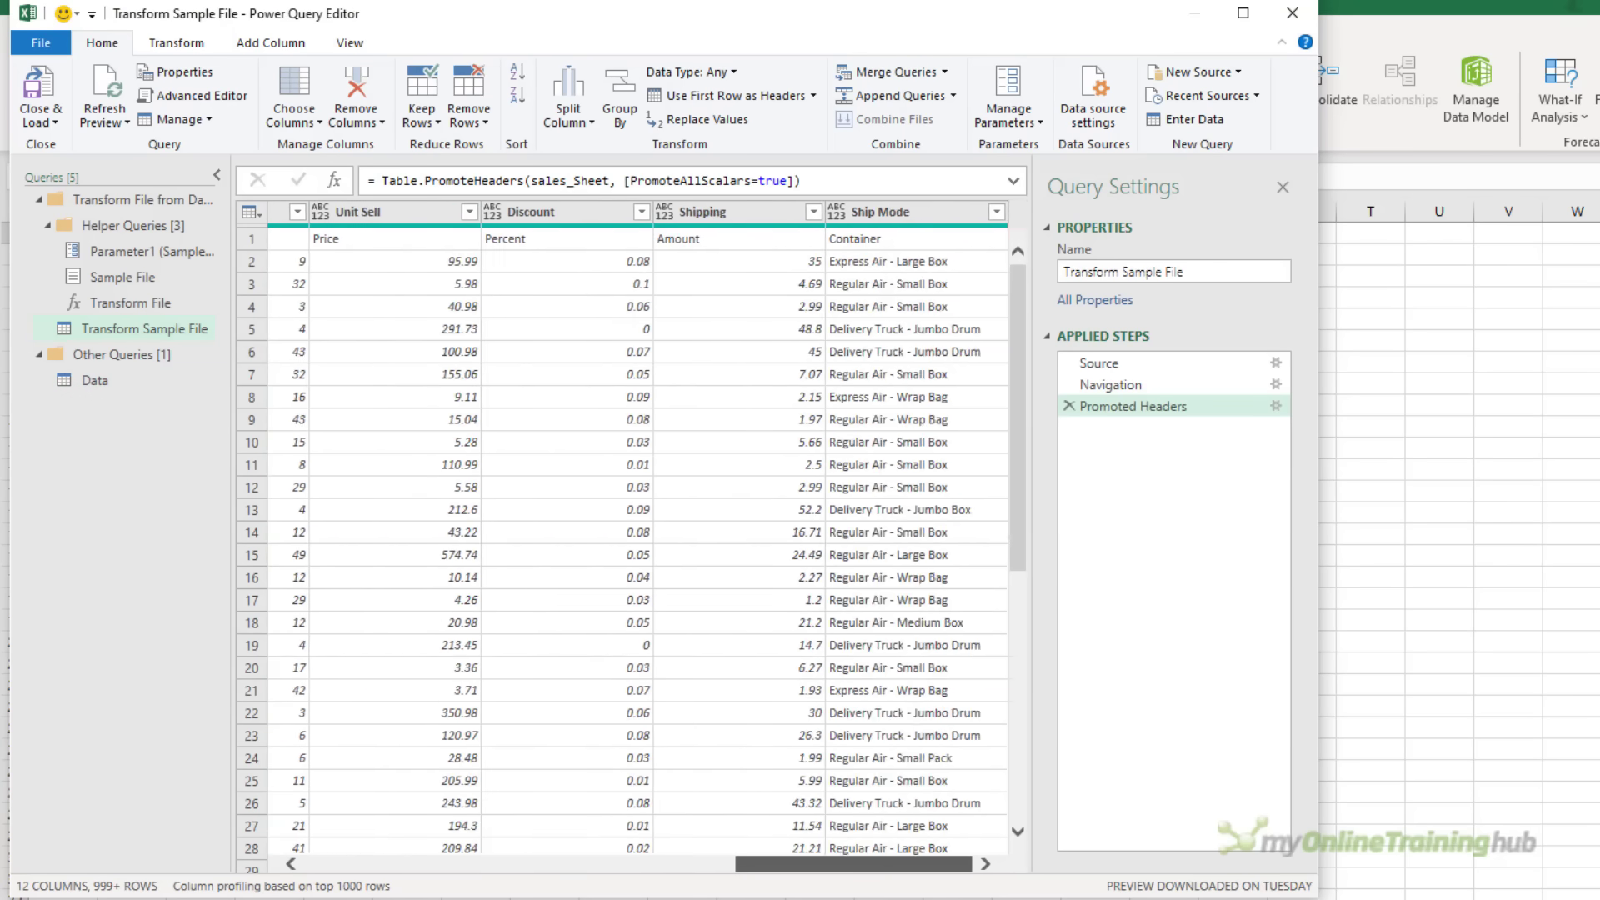
drag(841, 863, 410, 843)
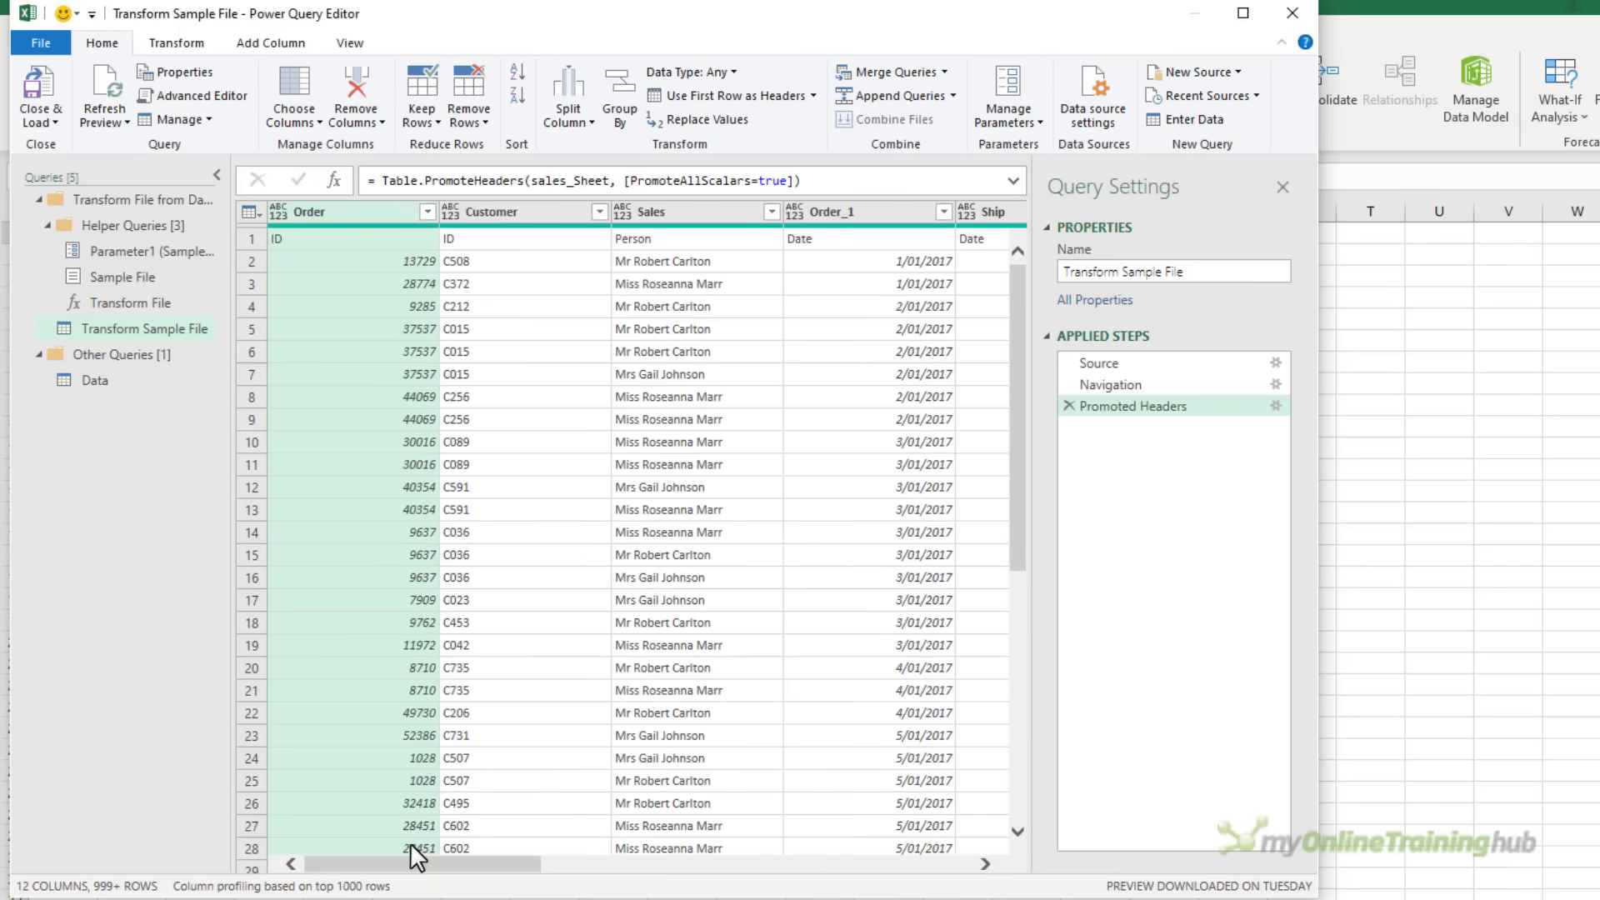
click(217, 175)
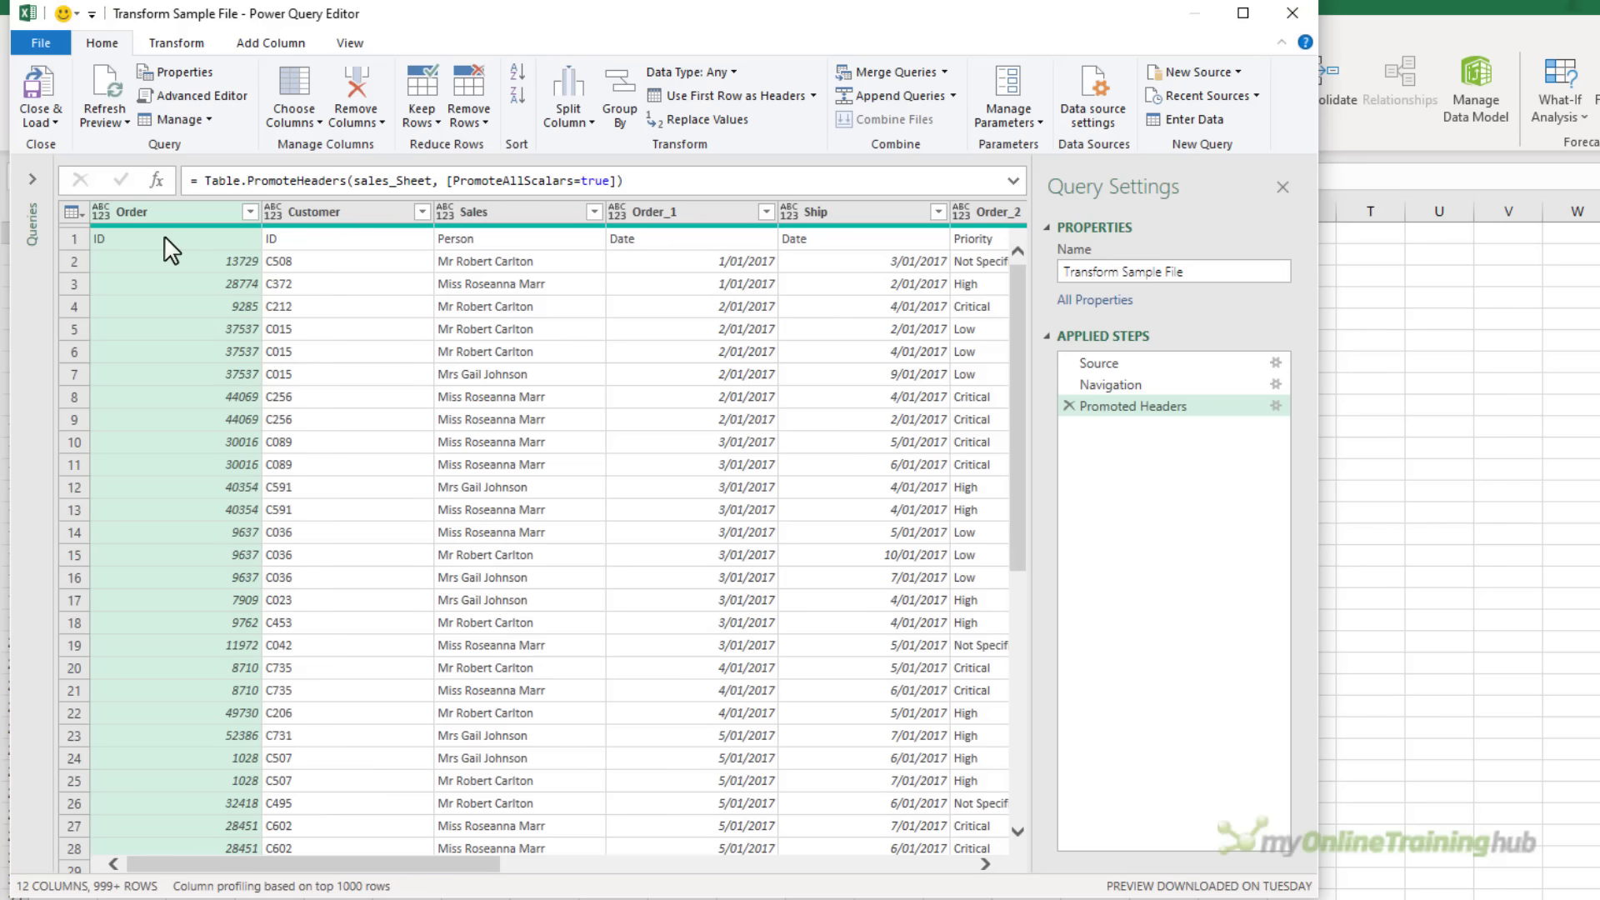
click(1069, 406)
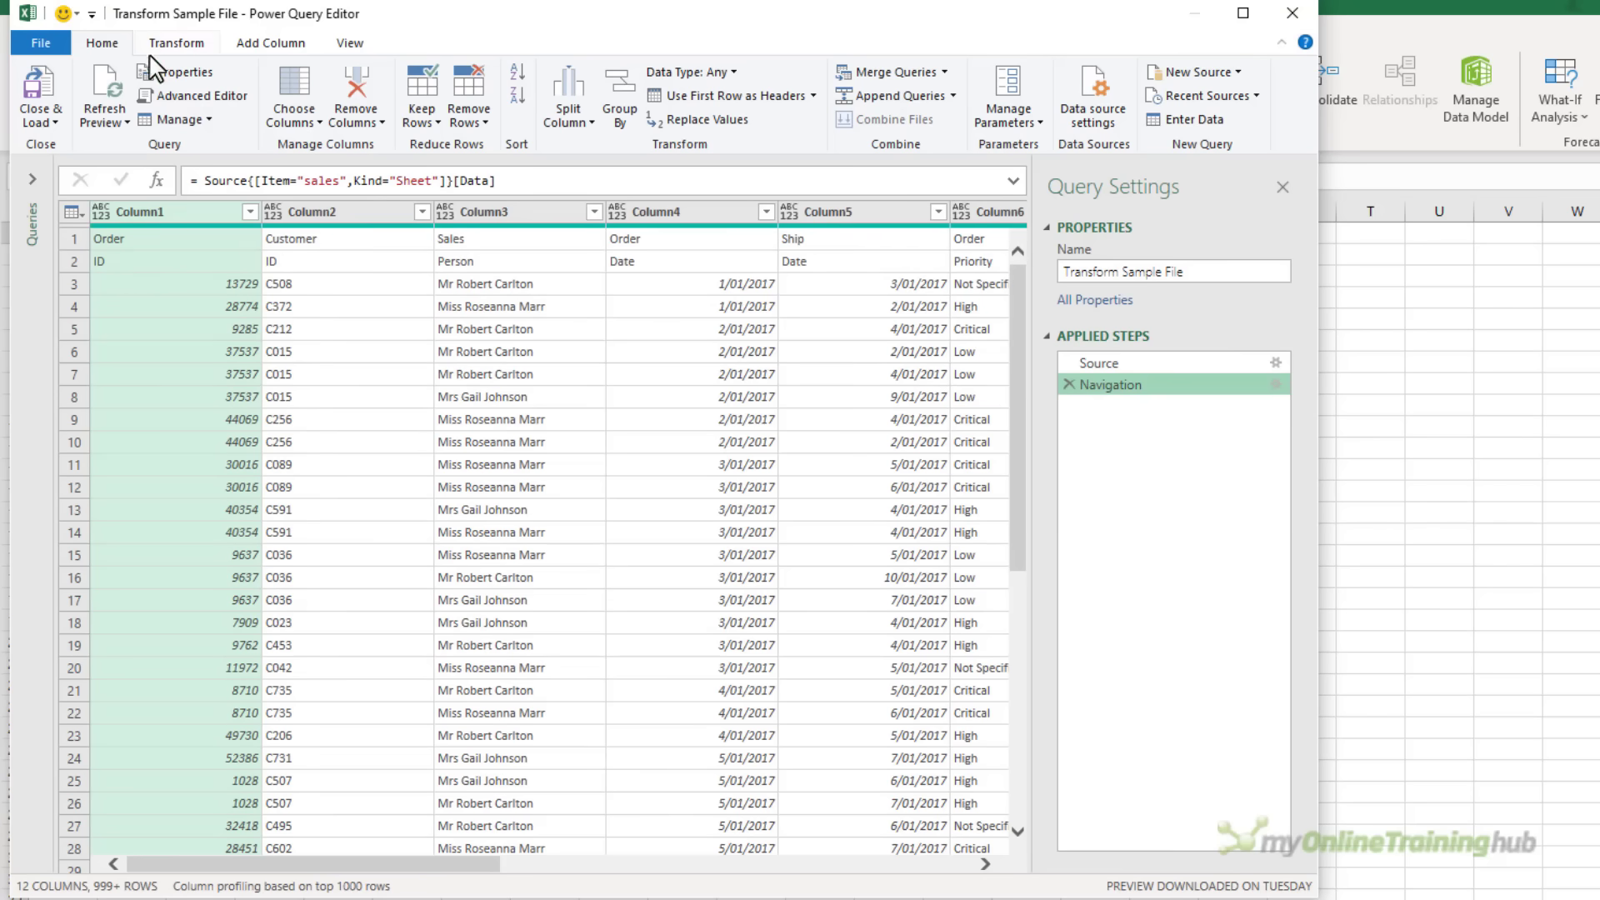
- Transpose the sample table and merge Column1 and Column2 with a space separator
click(175, 42)
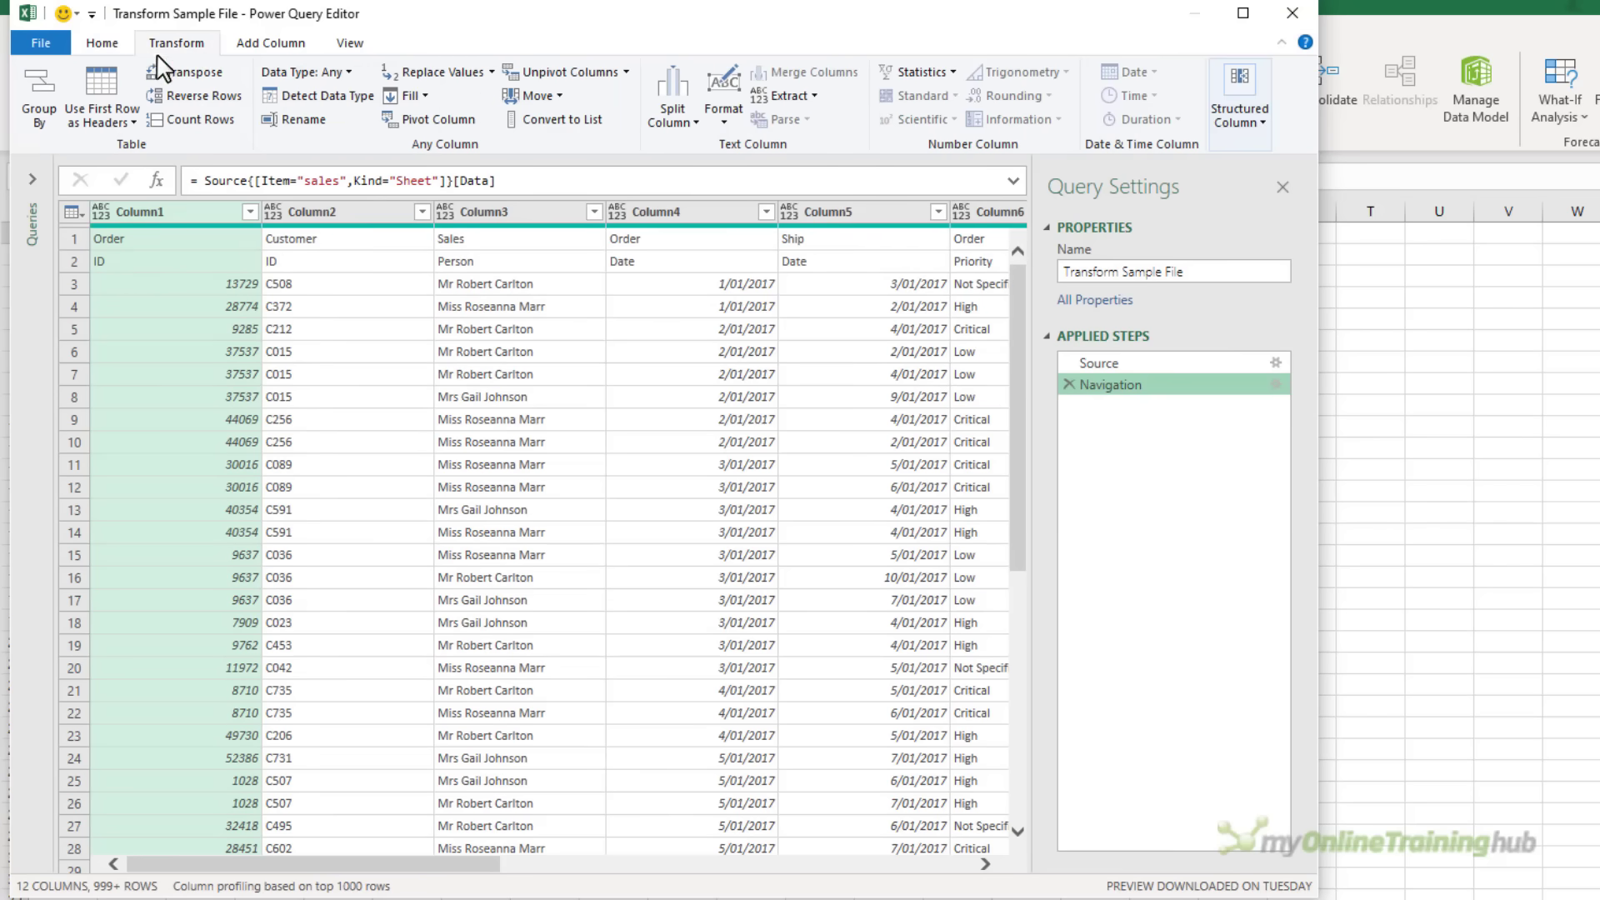
click(217, 72)
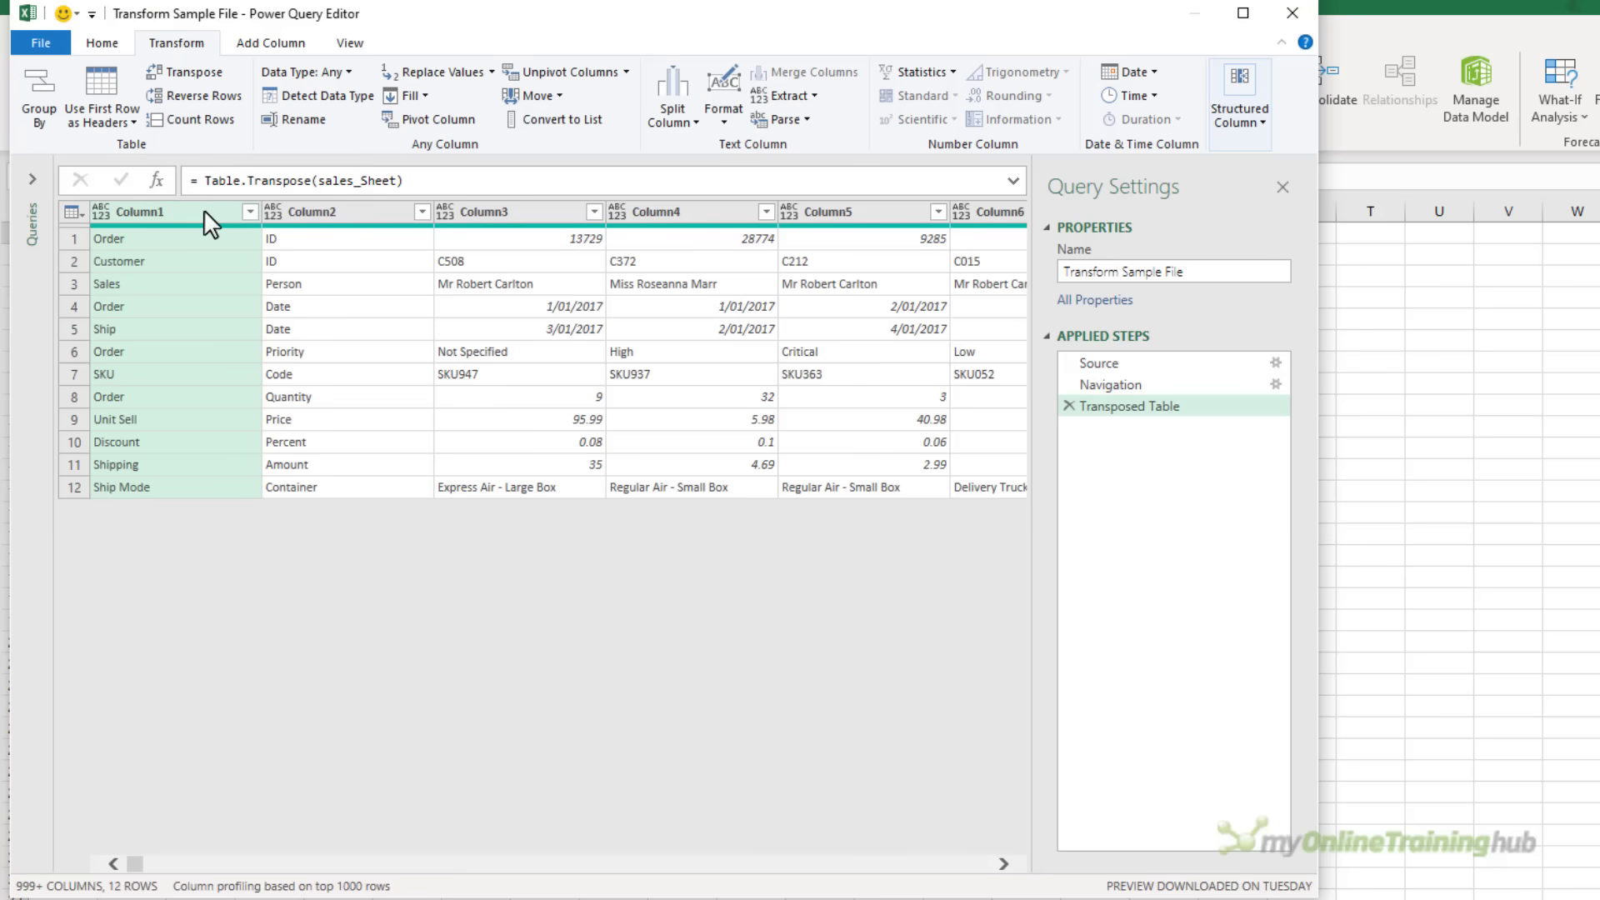
shift+click(332, 210)
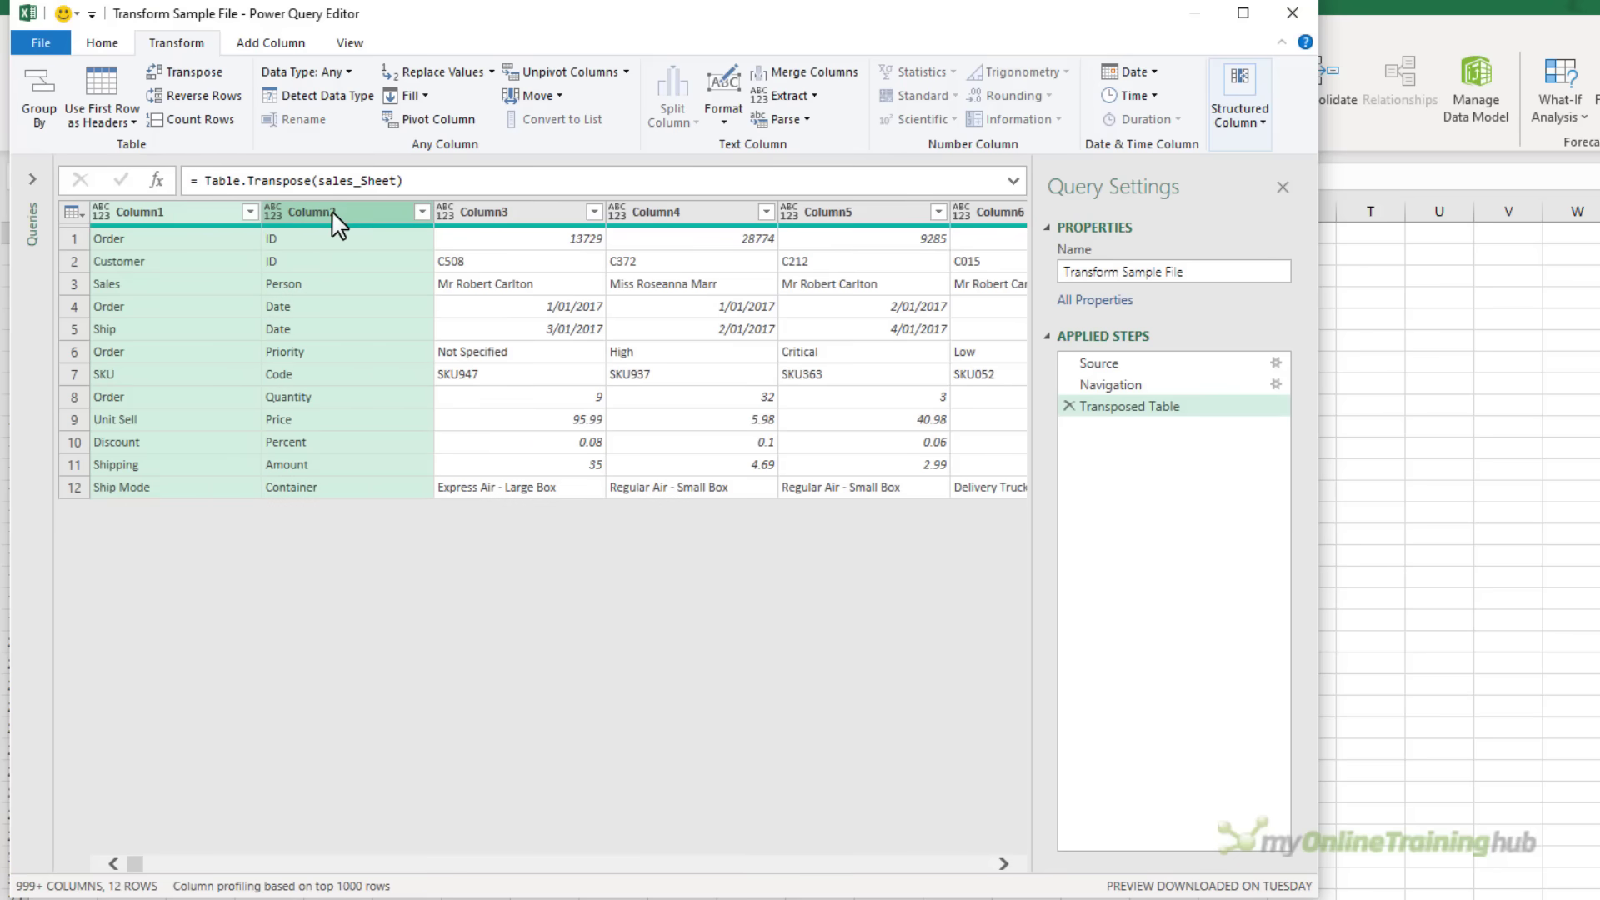
right_click(355, 211)
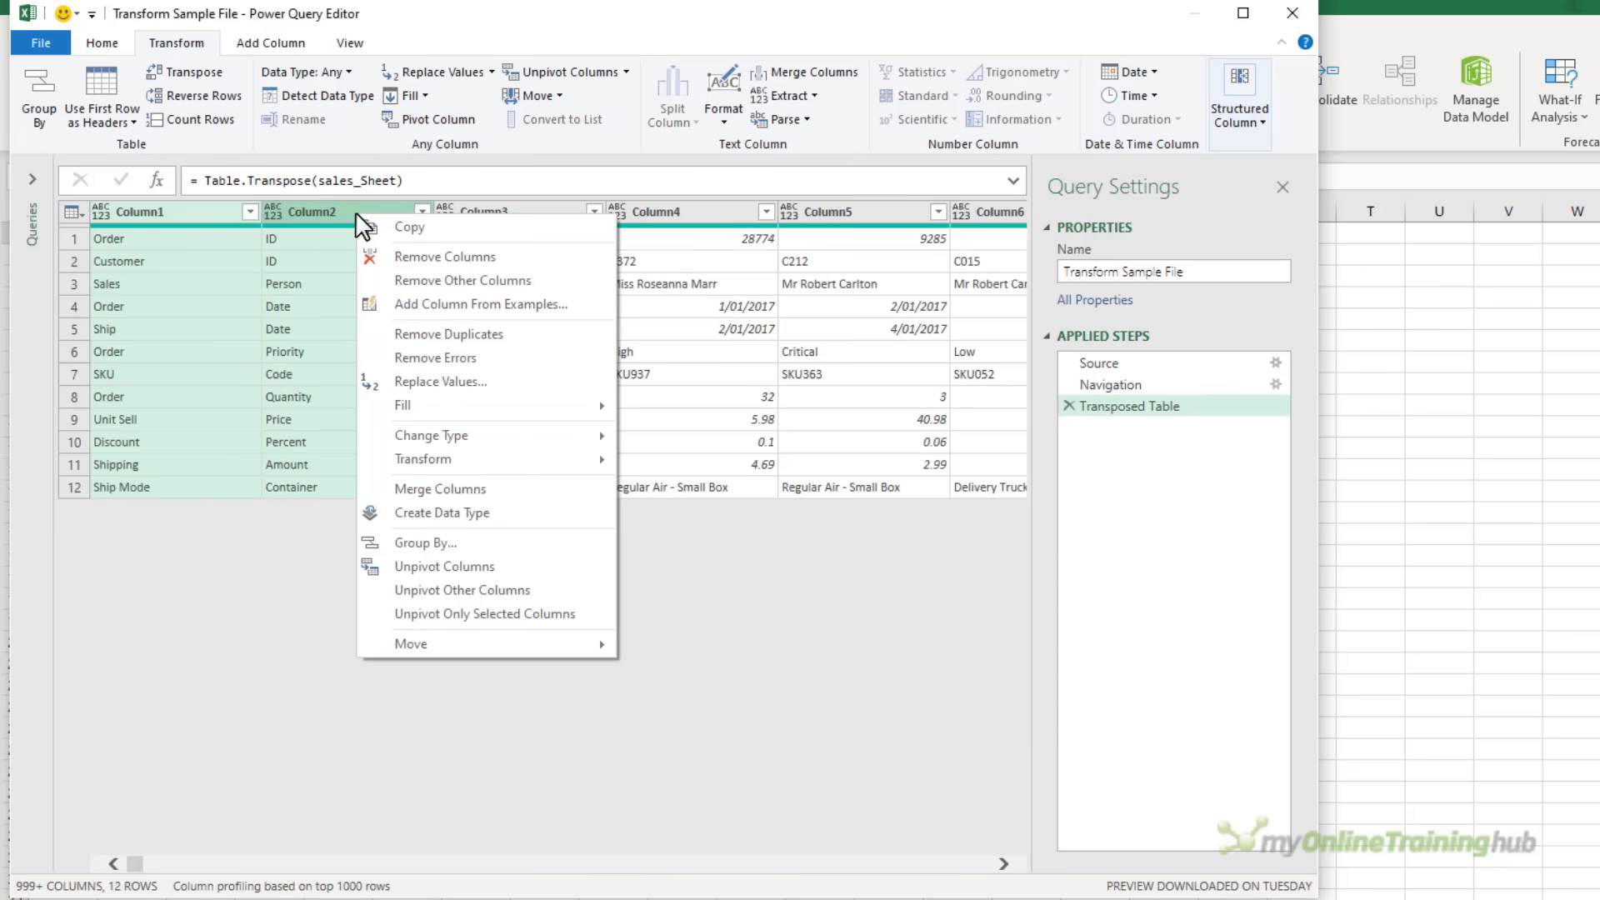
click(539, 495)
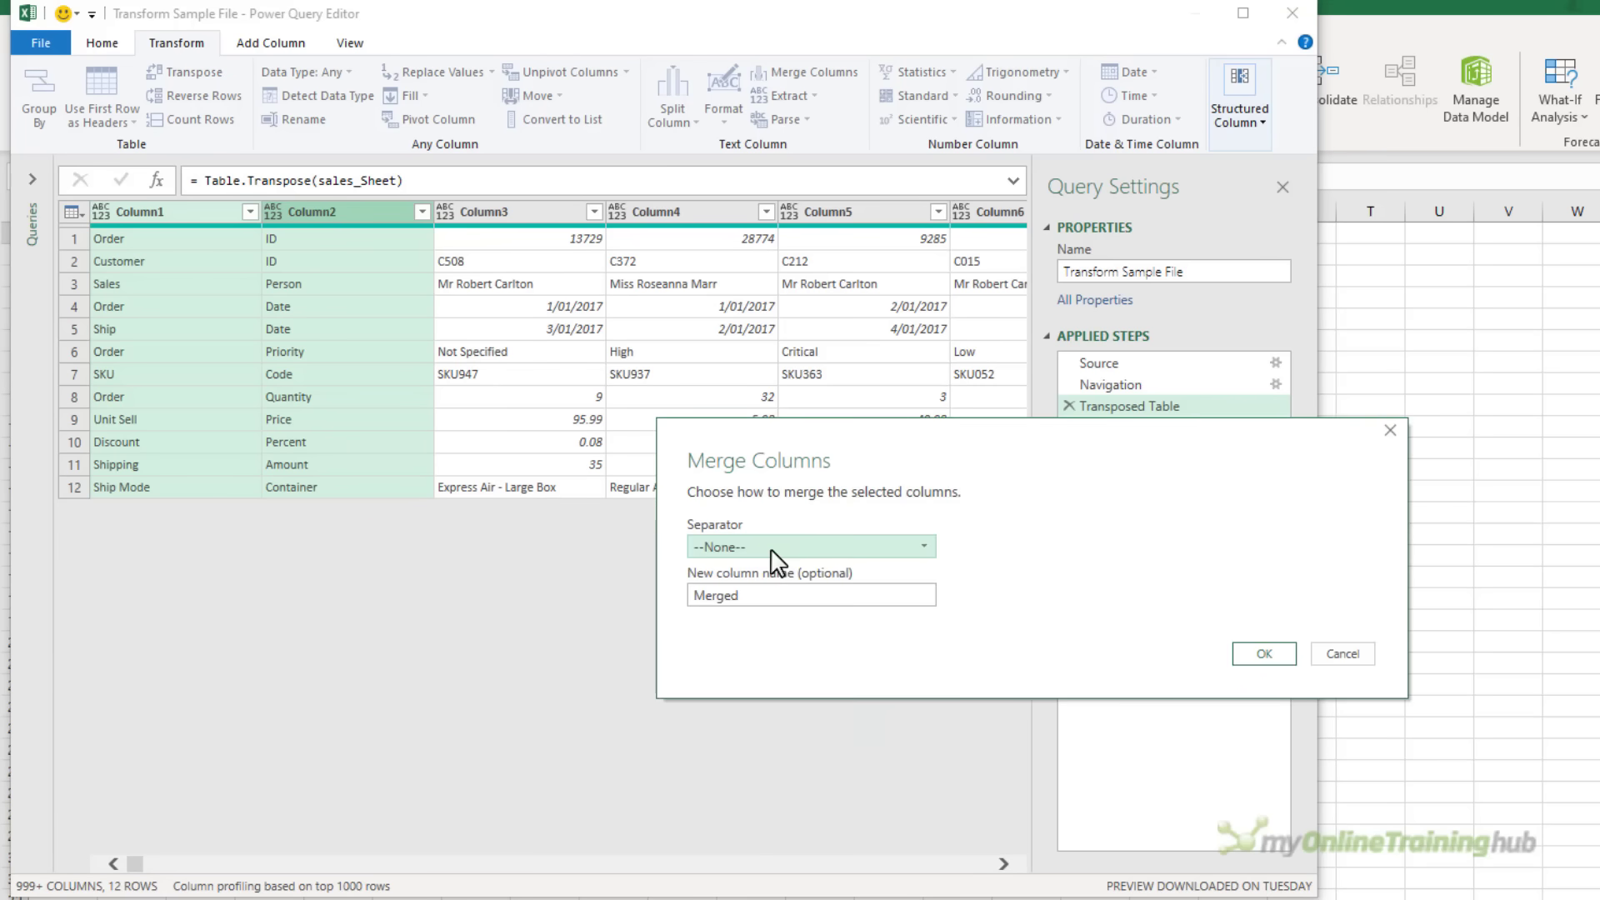
click(776, 547)
click(752, 679)
click(1243, 655)
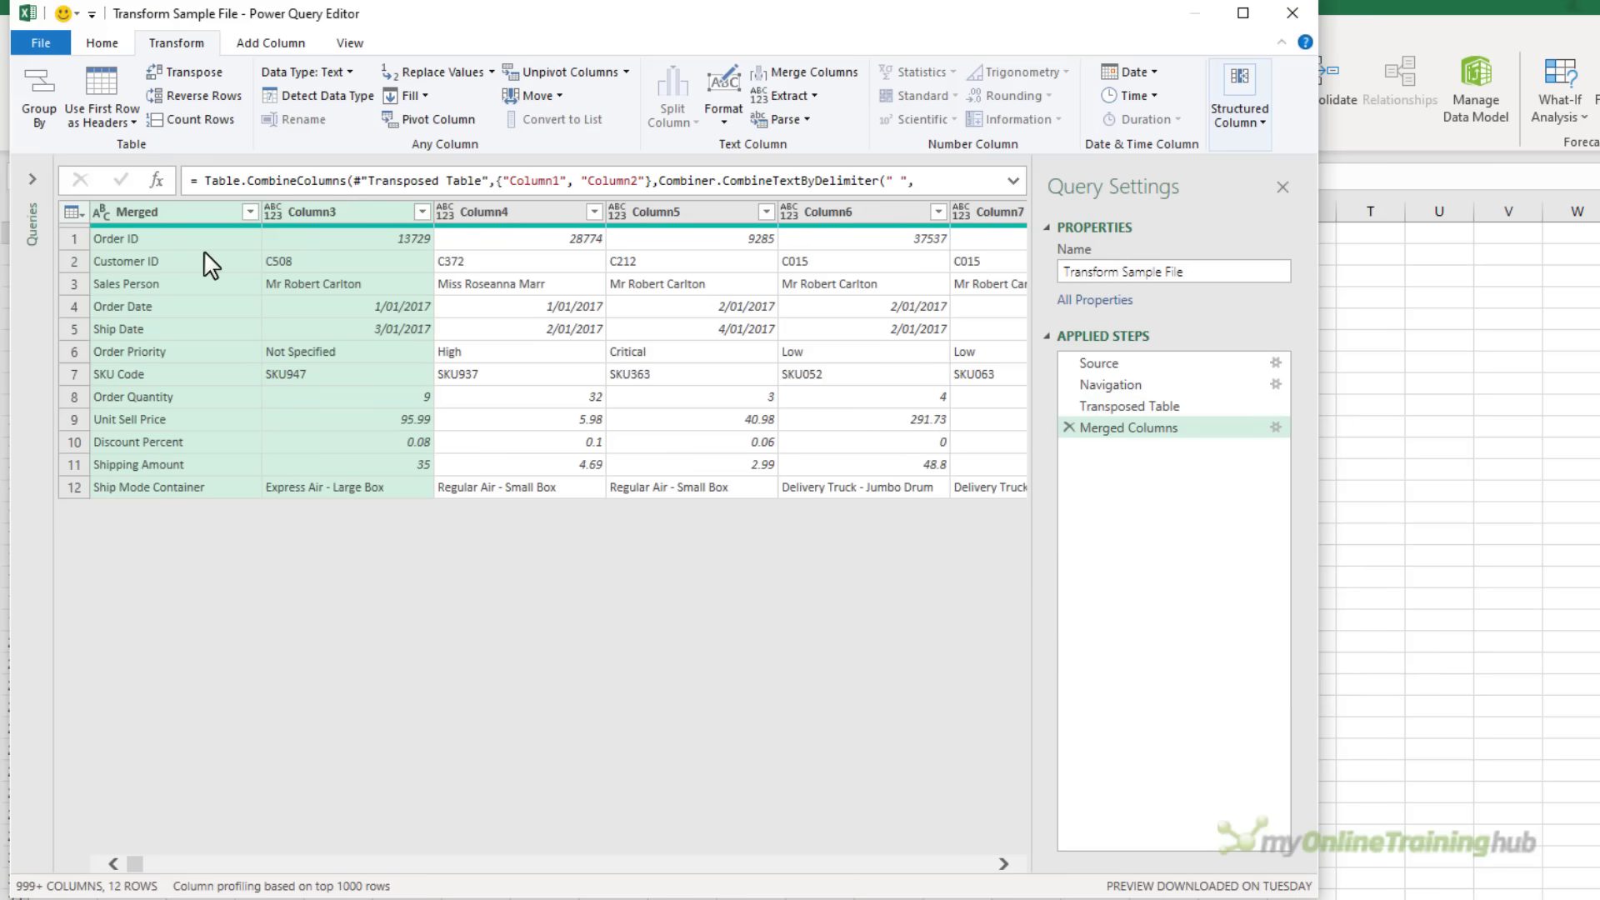
- Transpose the table back and promote the merged first row to column headers
click(173, 213)
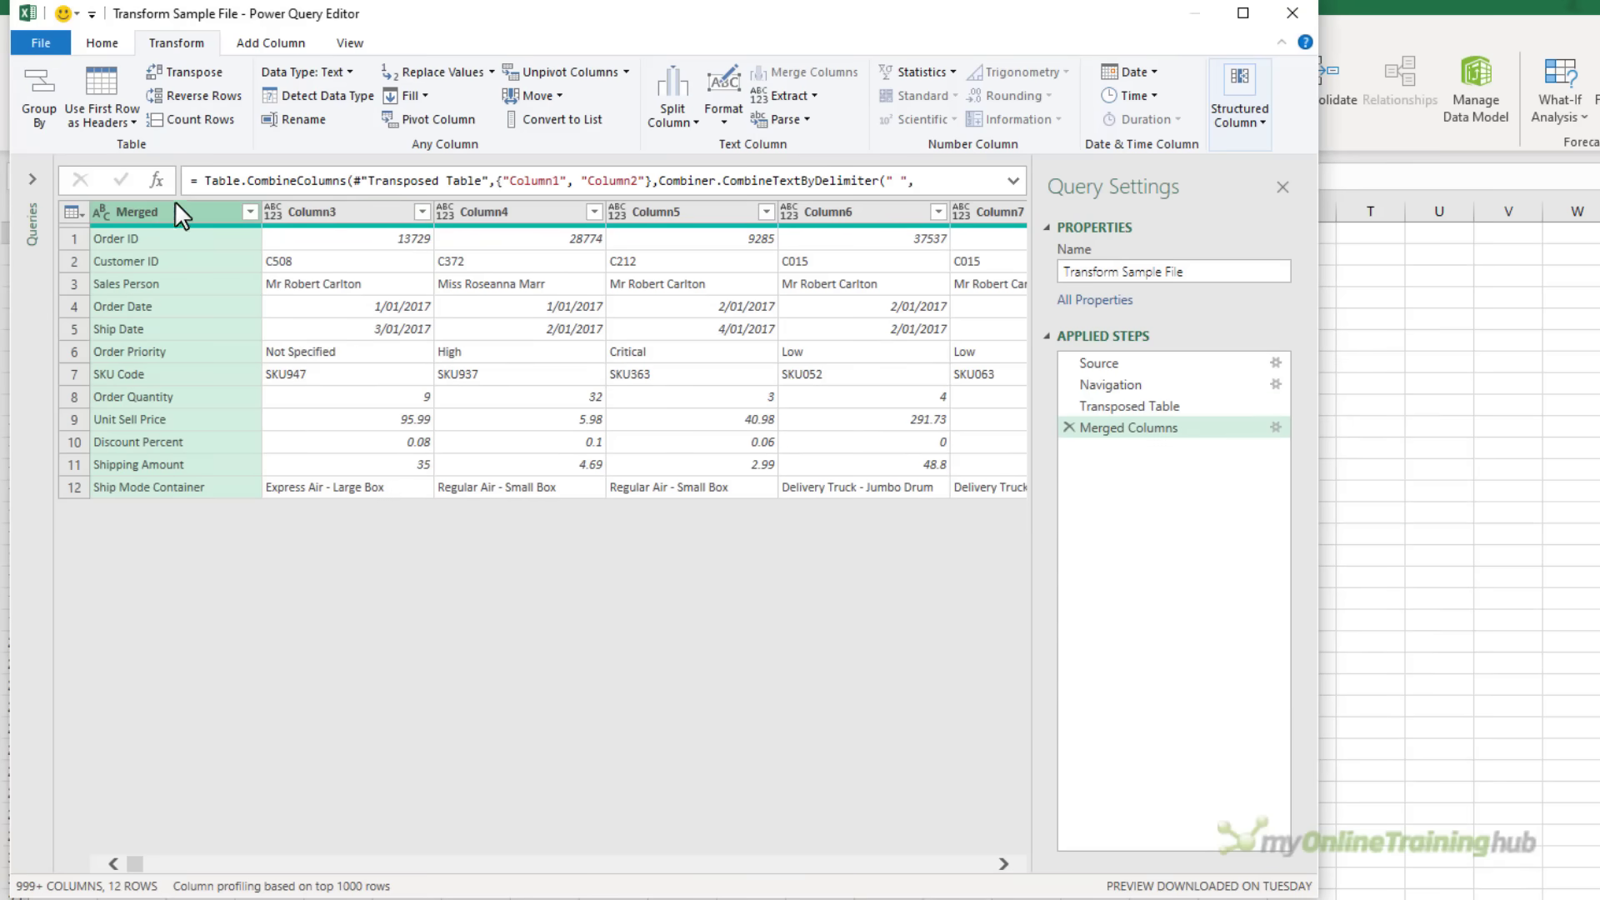
click(184, 72)
click(74, 212)
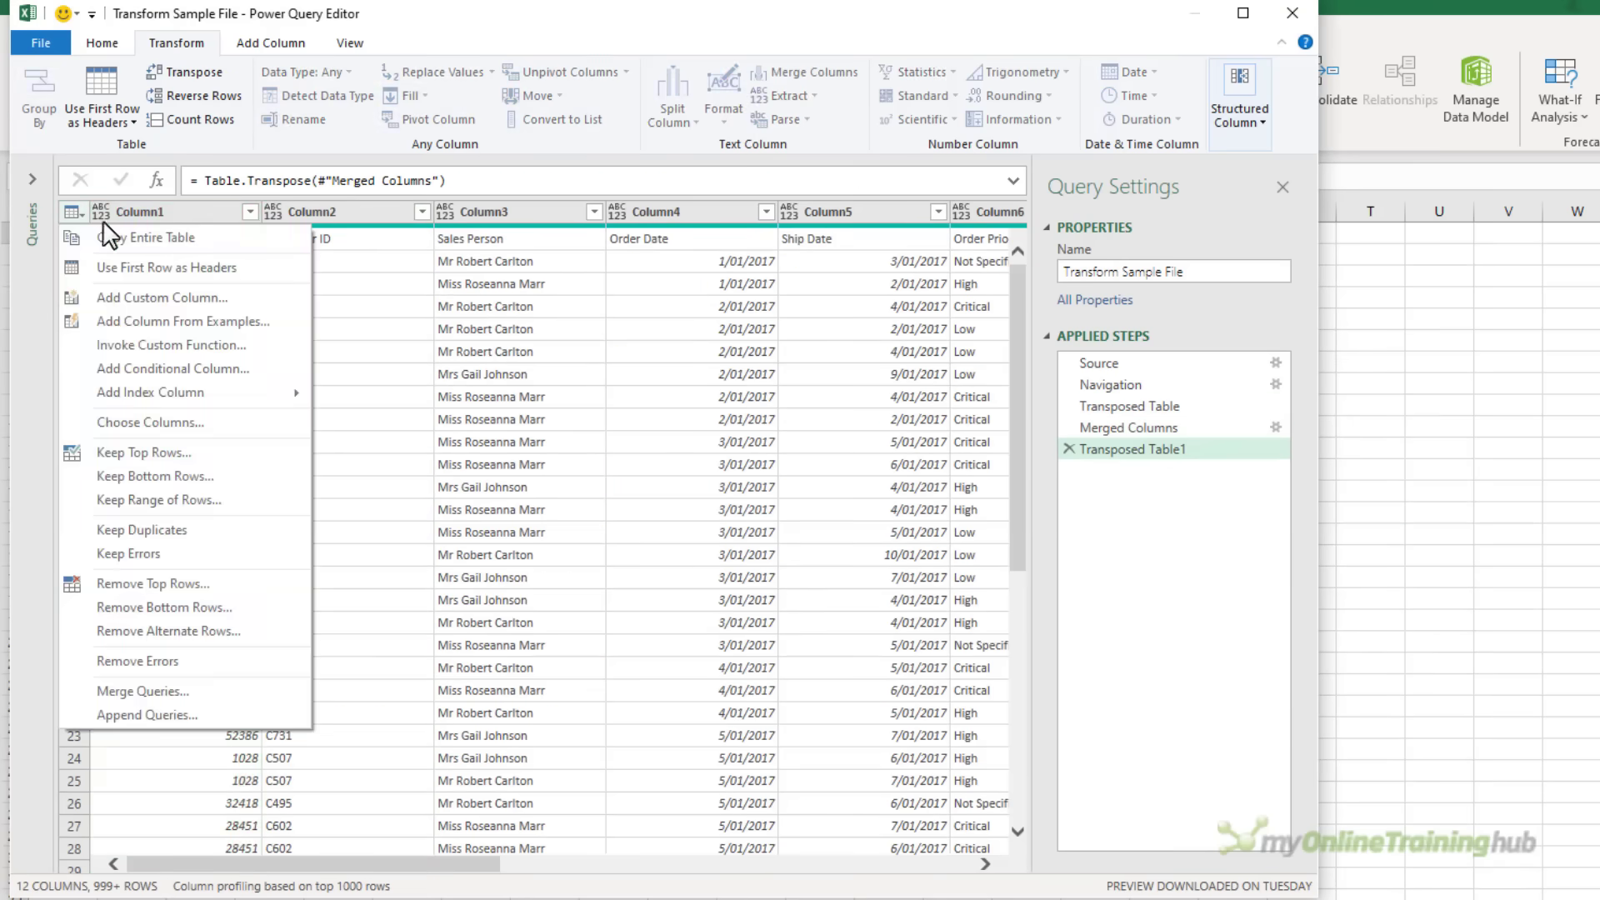
click(275, 268)
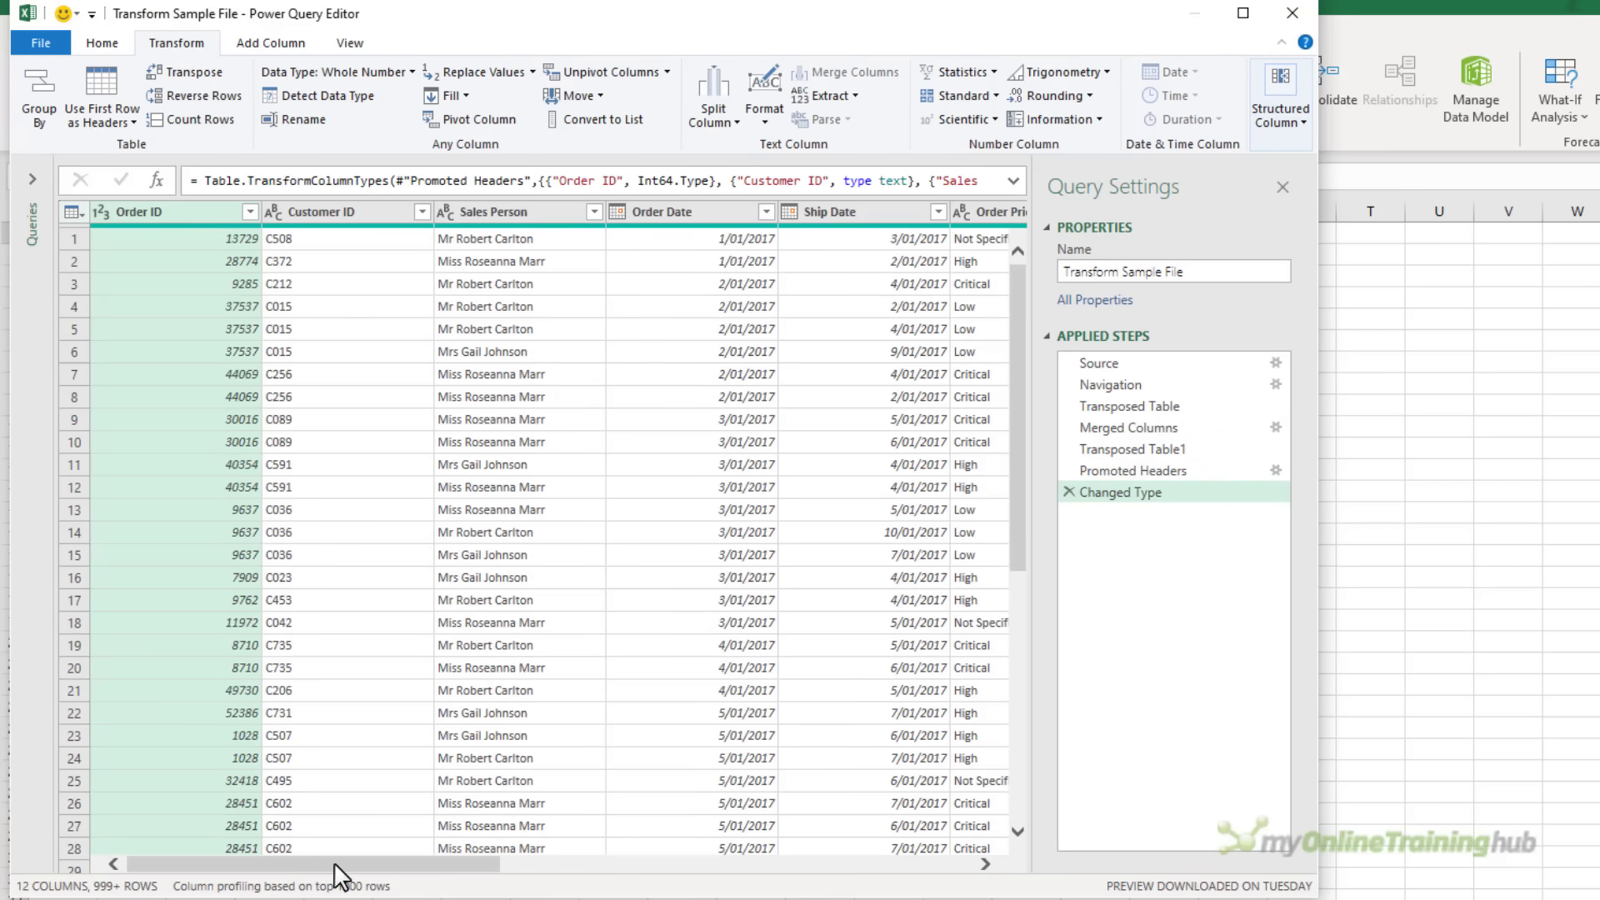
drag(335, 865, 815, 890)
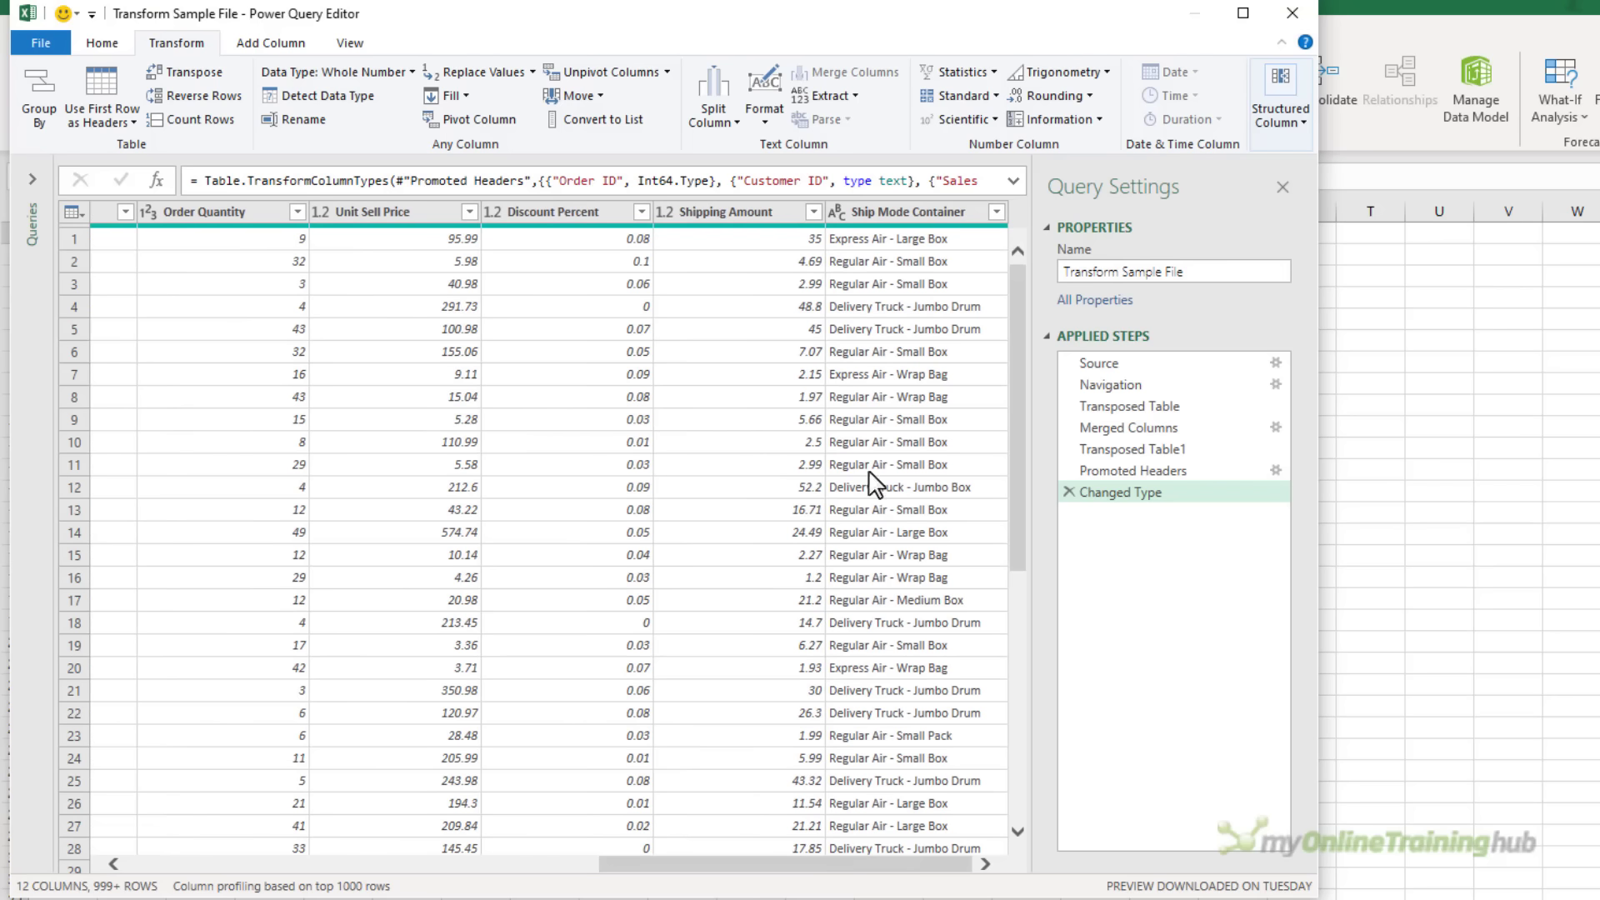
click(888, 213)
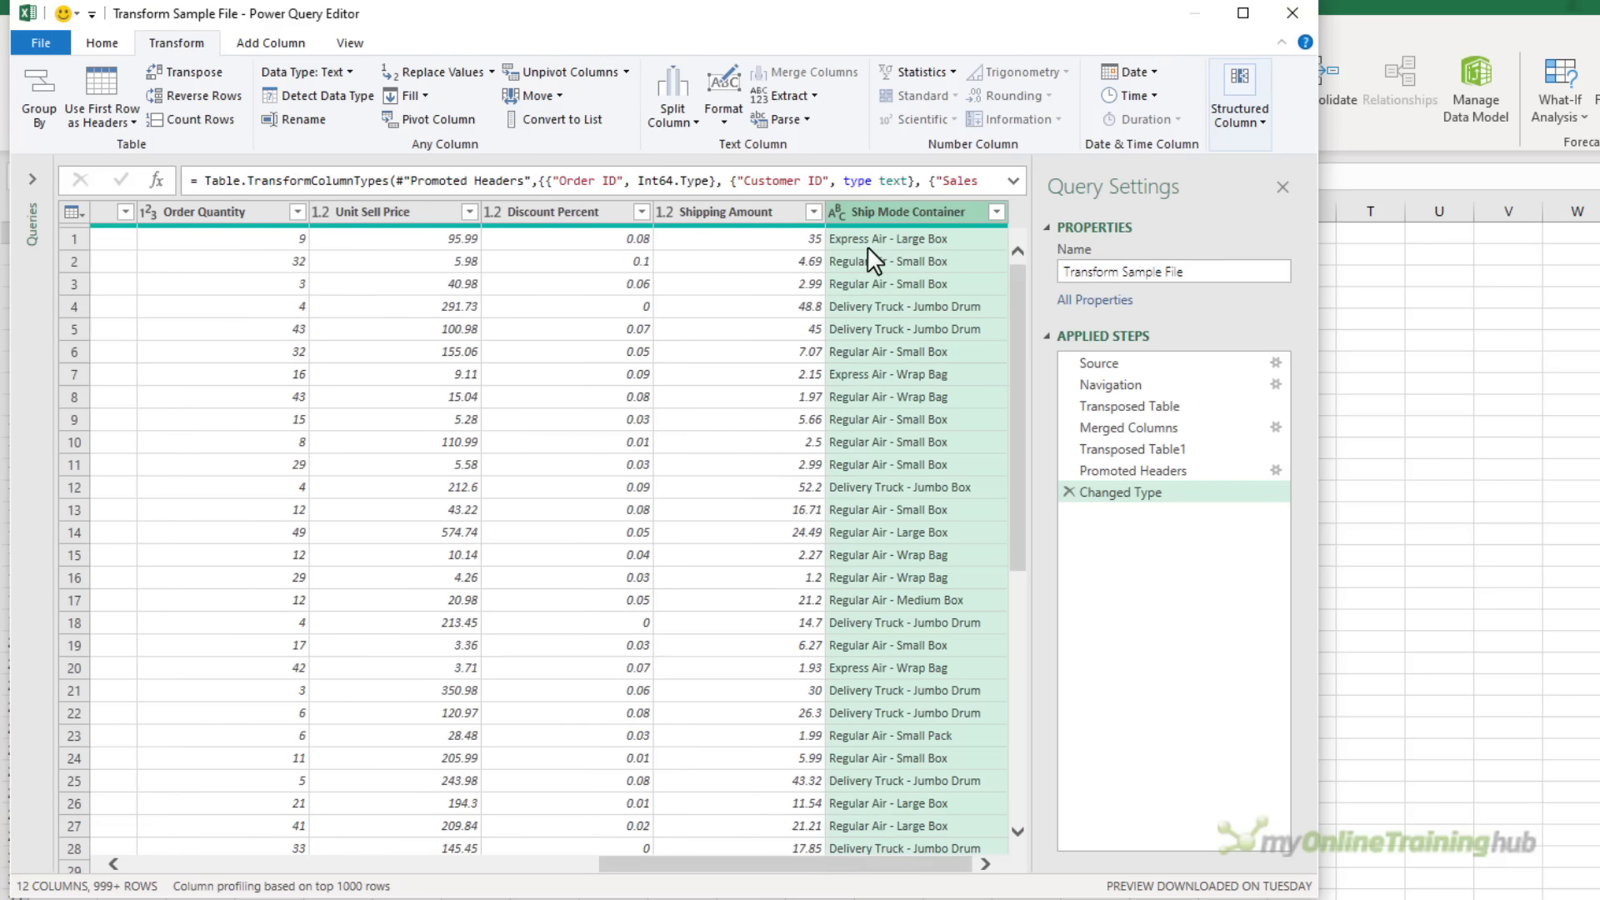
- Split Ship Mode Container at each dash using a custom delimiter
click(669, 120)
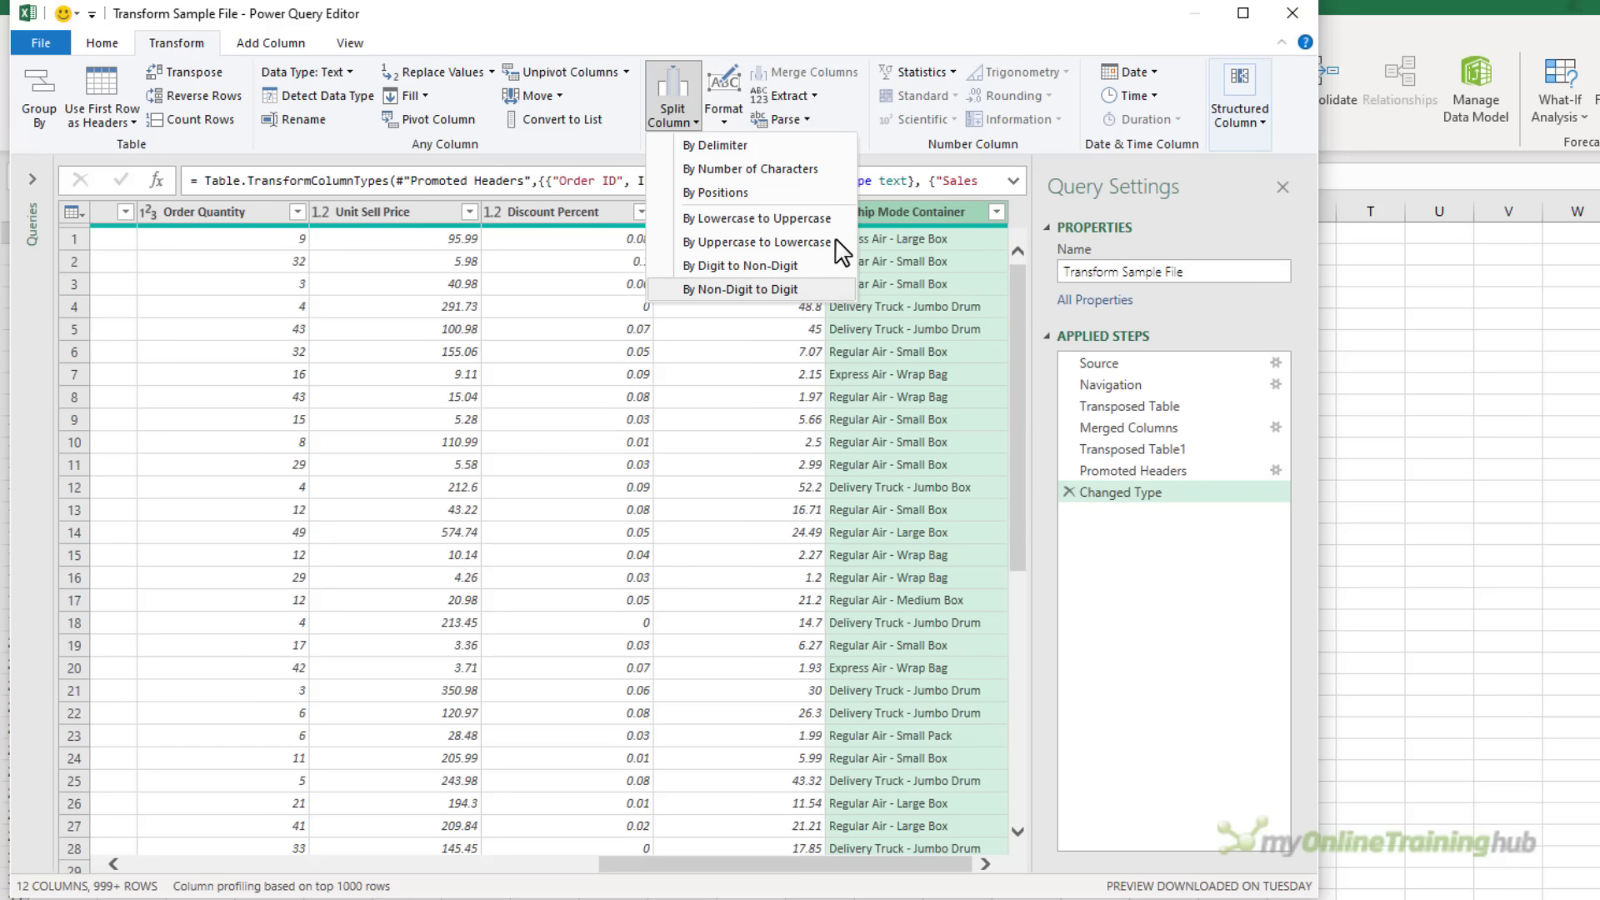
click(764, 145)
click(817, 510)
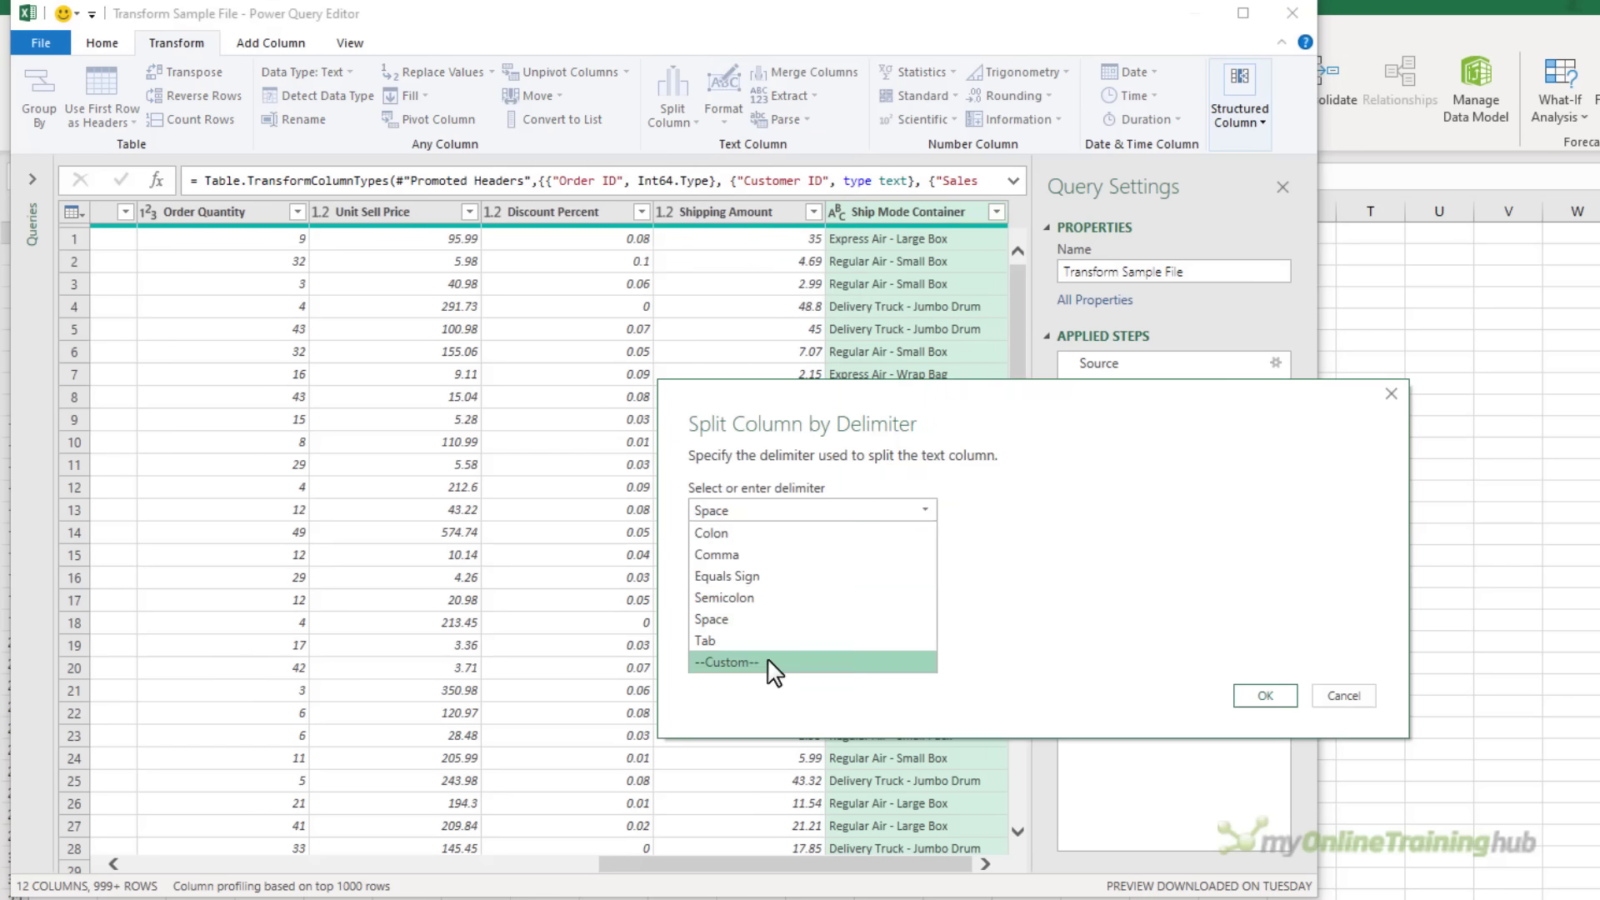
click(727, 663)
click(756, 540)
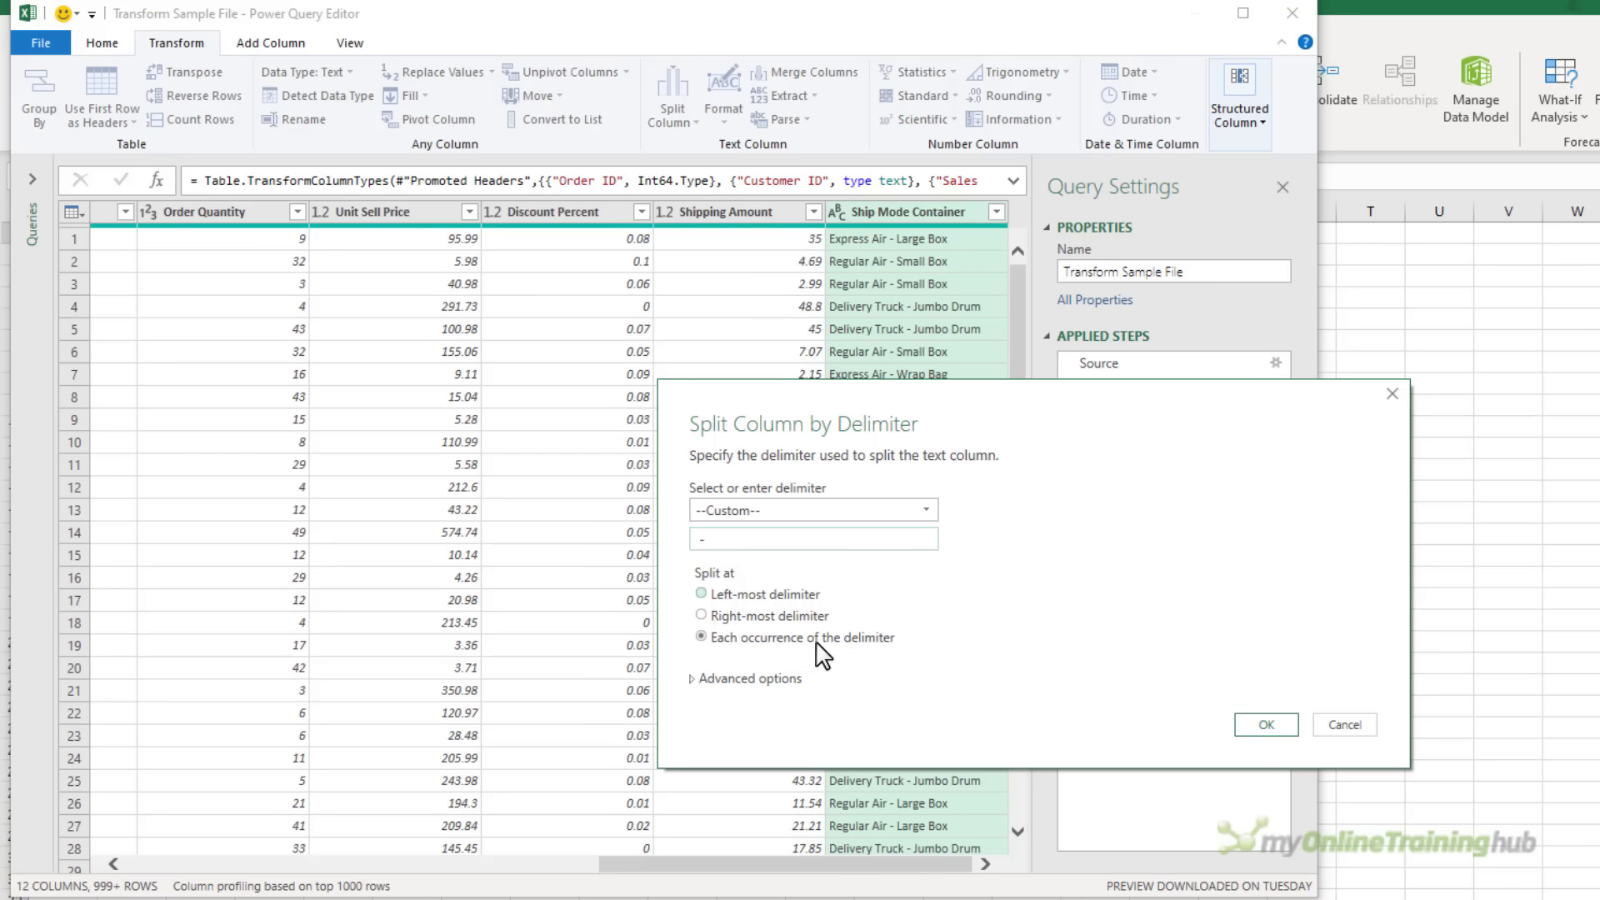
click(1247, 727)
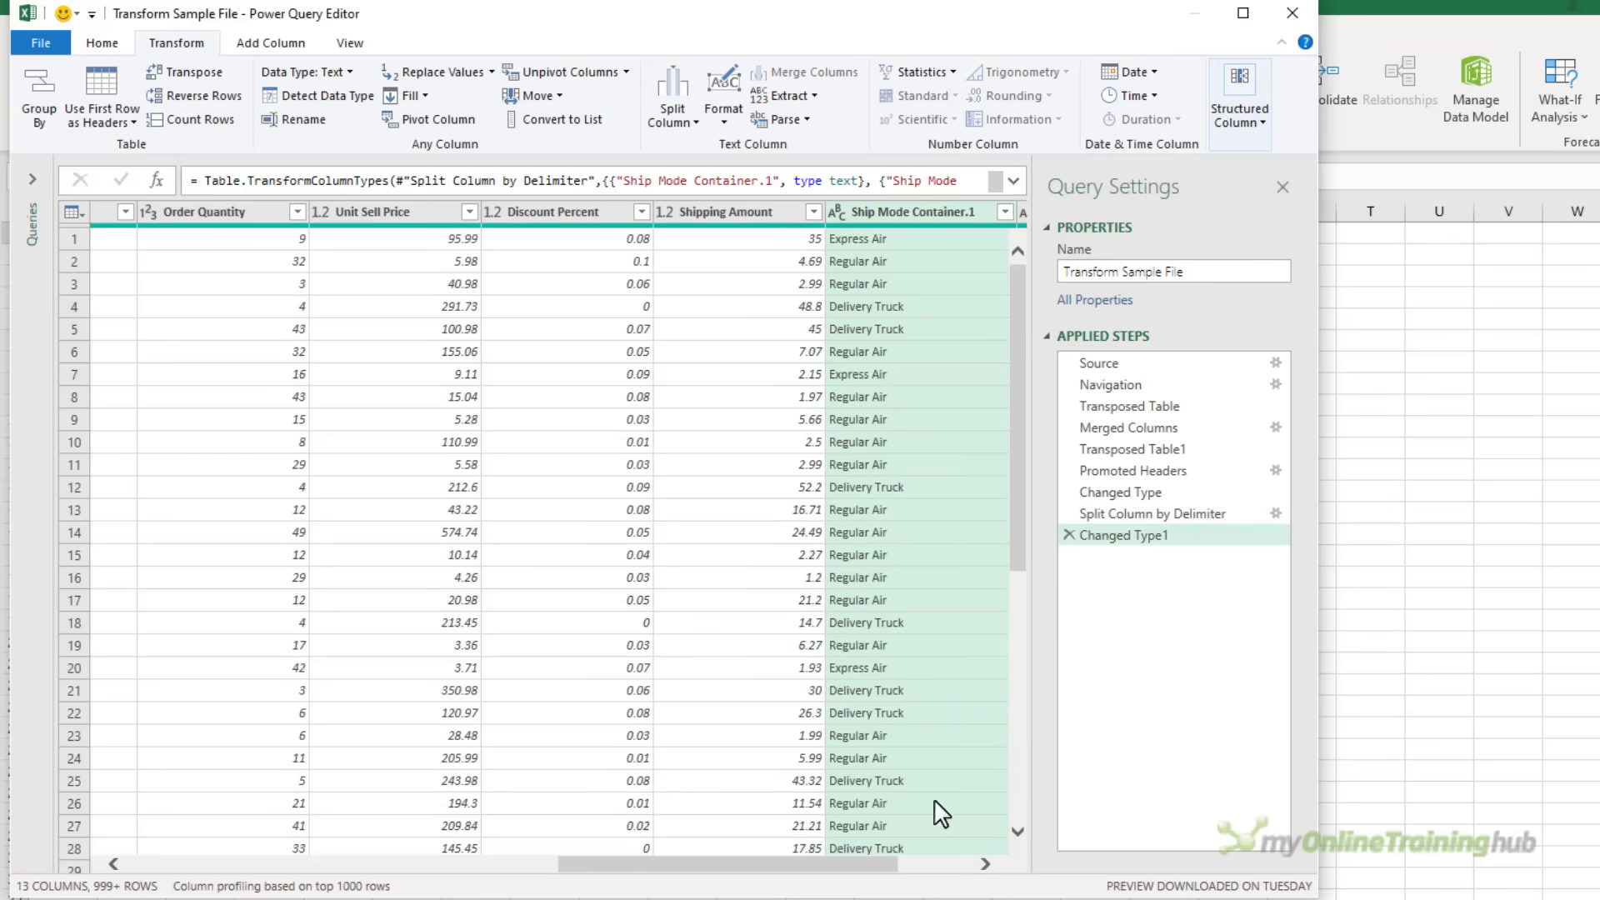
drag(703, 873, 857, 883)
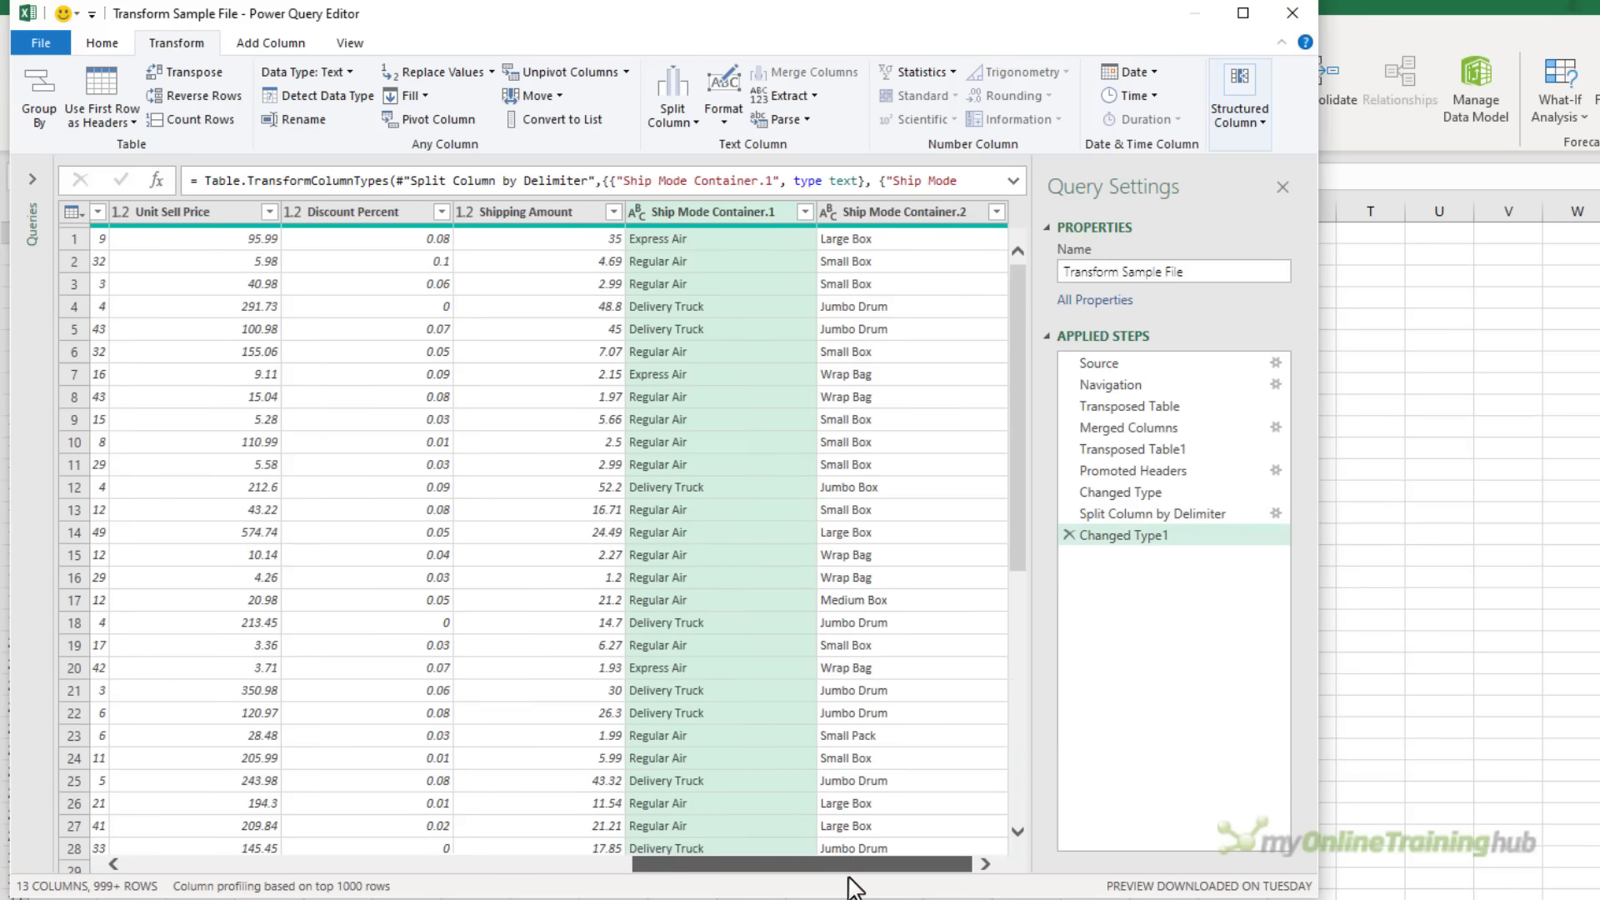
- Rename the two split columns to Ship Mode and Container
double_click(723, 215)
drag(713, 213, 798, 220)
key(BackSpace)
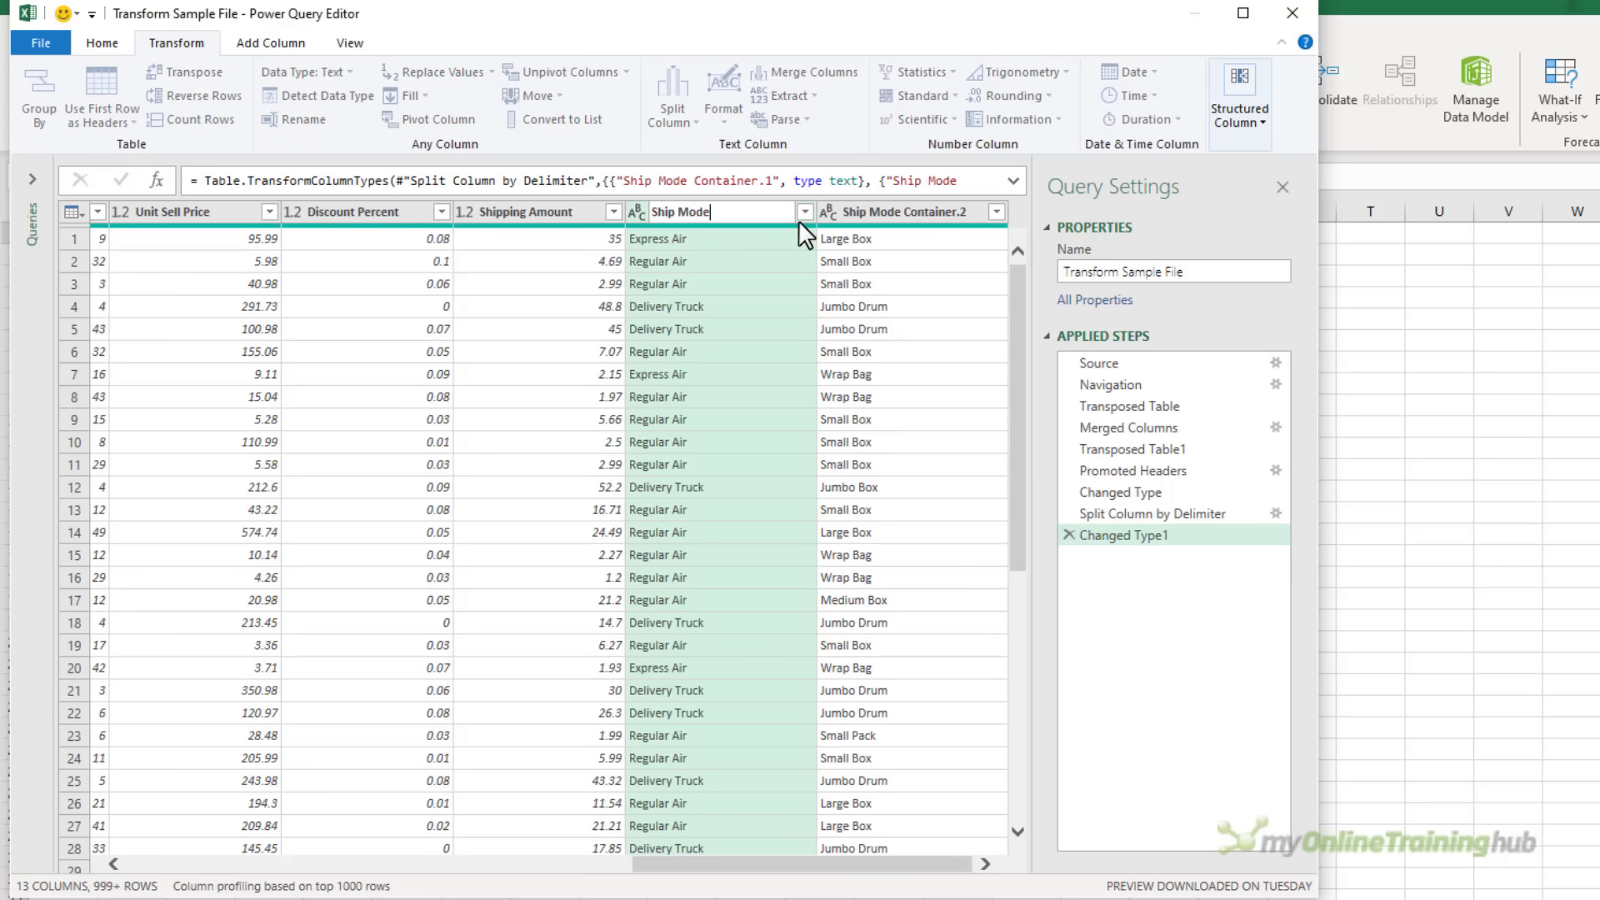
key(Return)
double_click(871, 211)
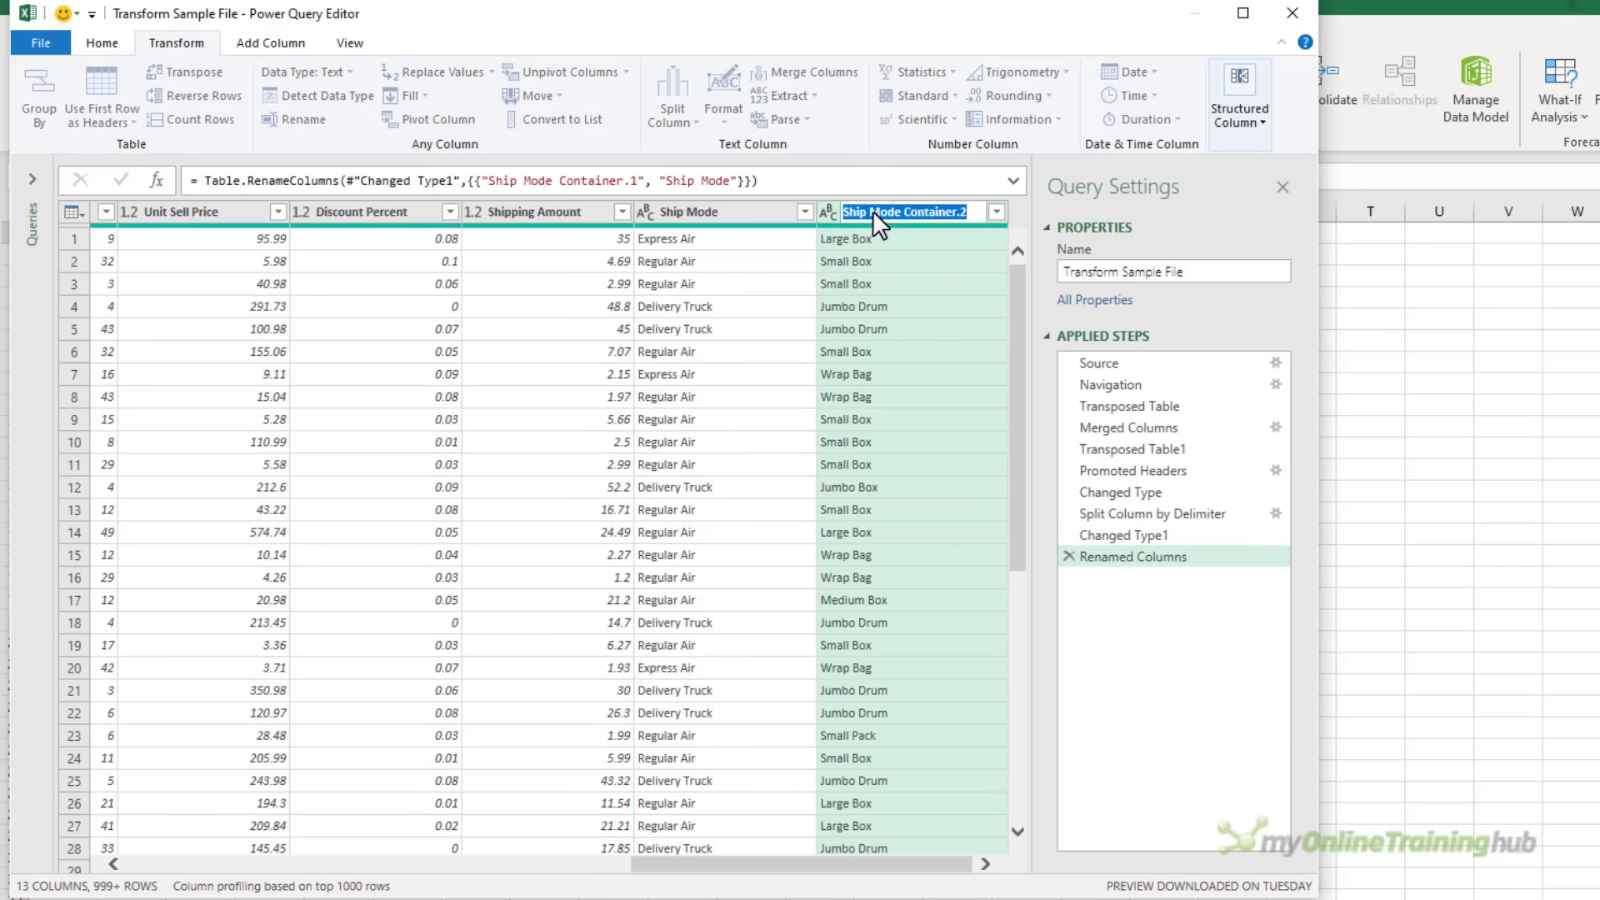
key(Home)
key(ctrl+Delete)
key(ctrl+Delete)
key(BackSpace)
key(BackSpace)
key(Return)
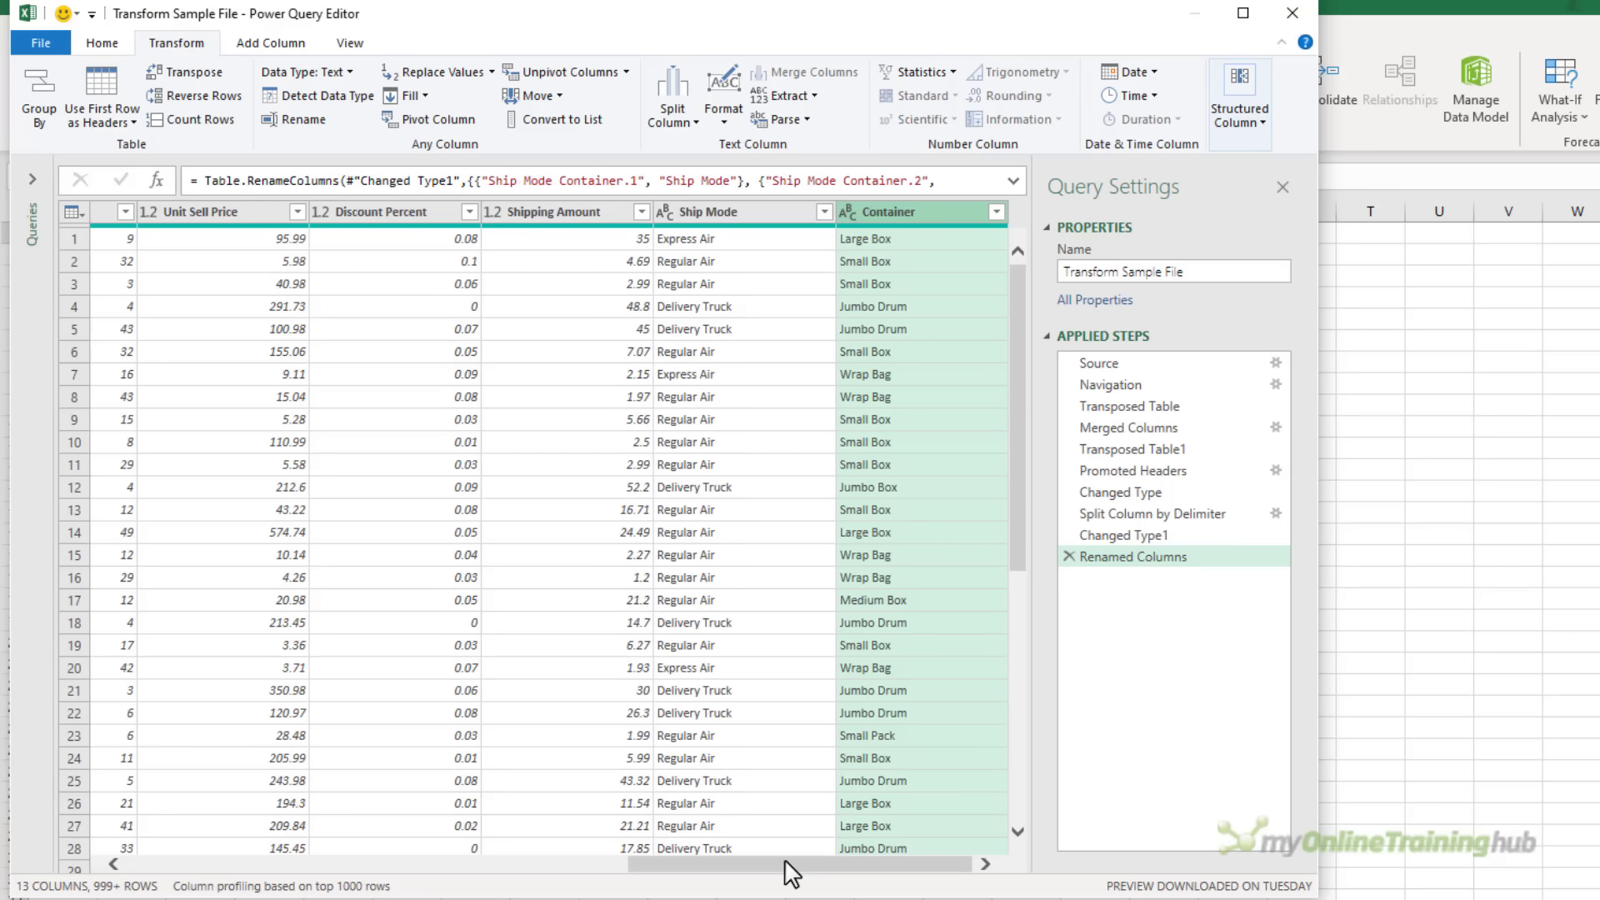
- Multiply Order Quantity, Unit Sell Price and Discount Percent into a new Multiplication column
scroll(783, 858, left, 5)
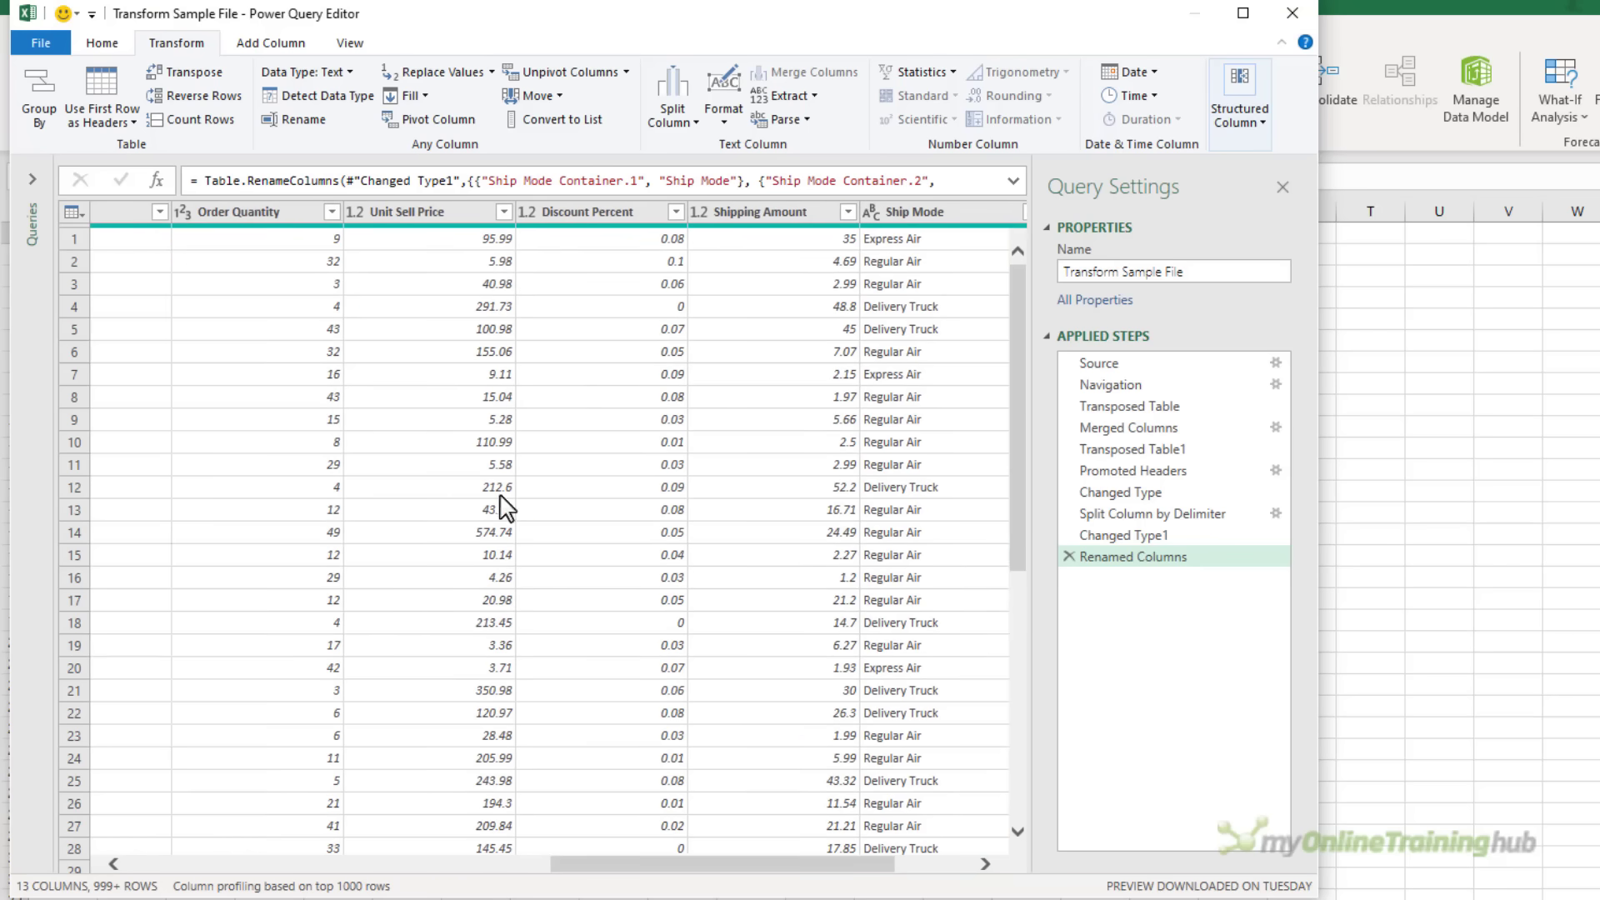
click(287, 213)
shift+click(567, 213)
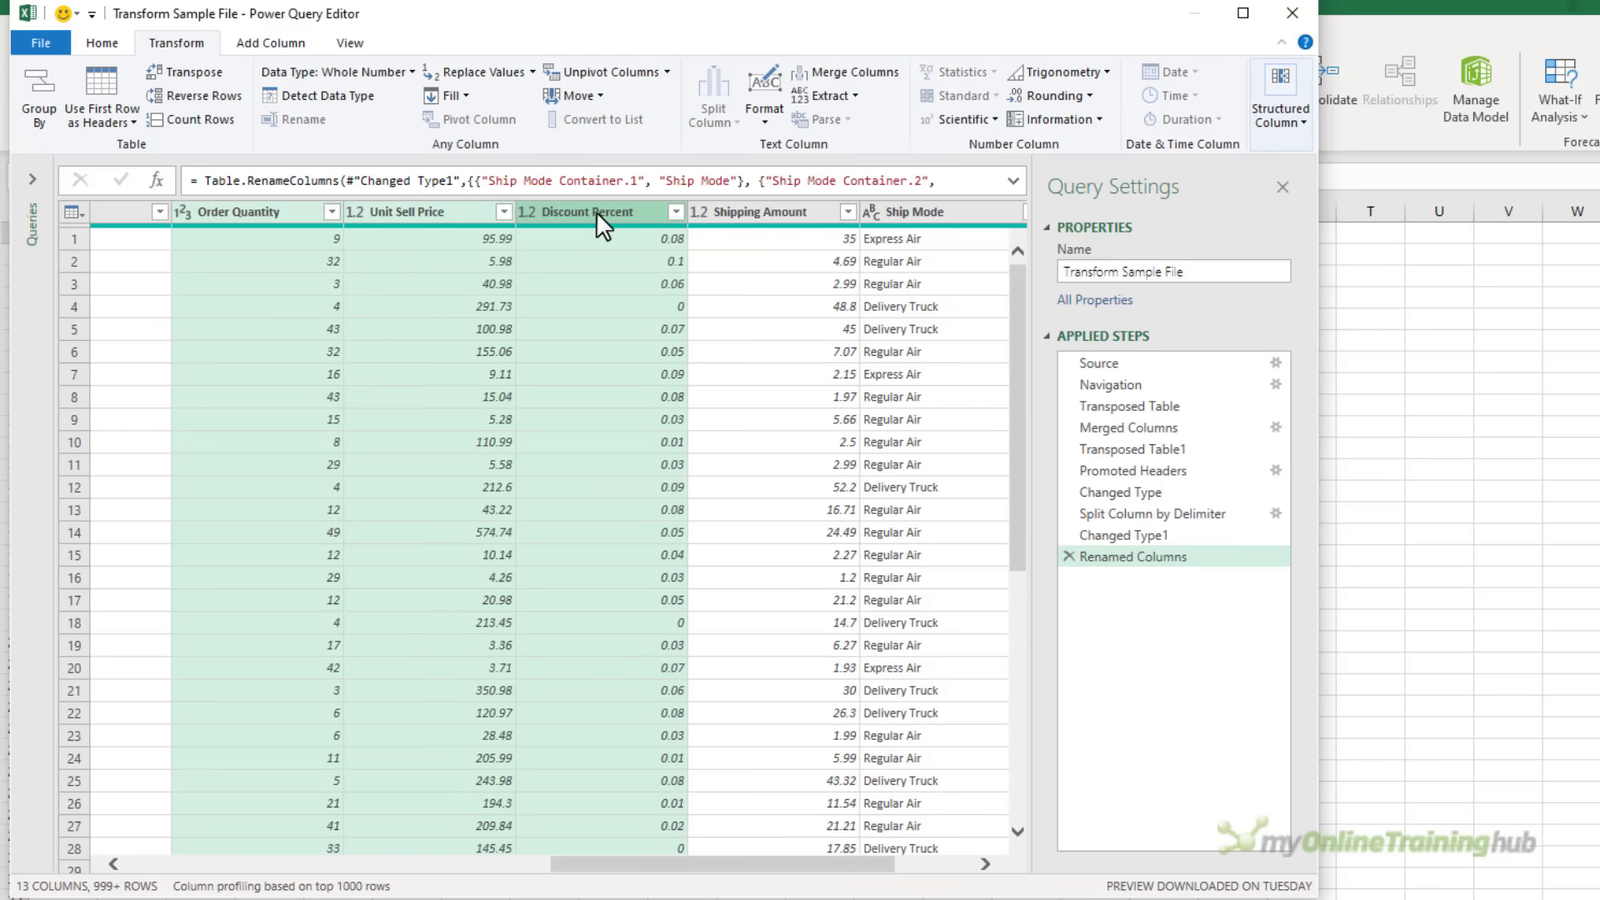
click(309, 42)
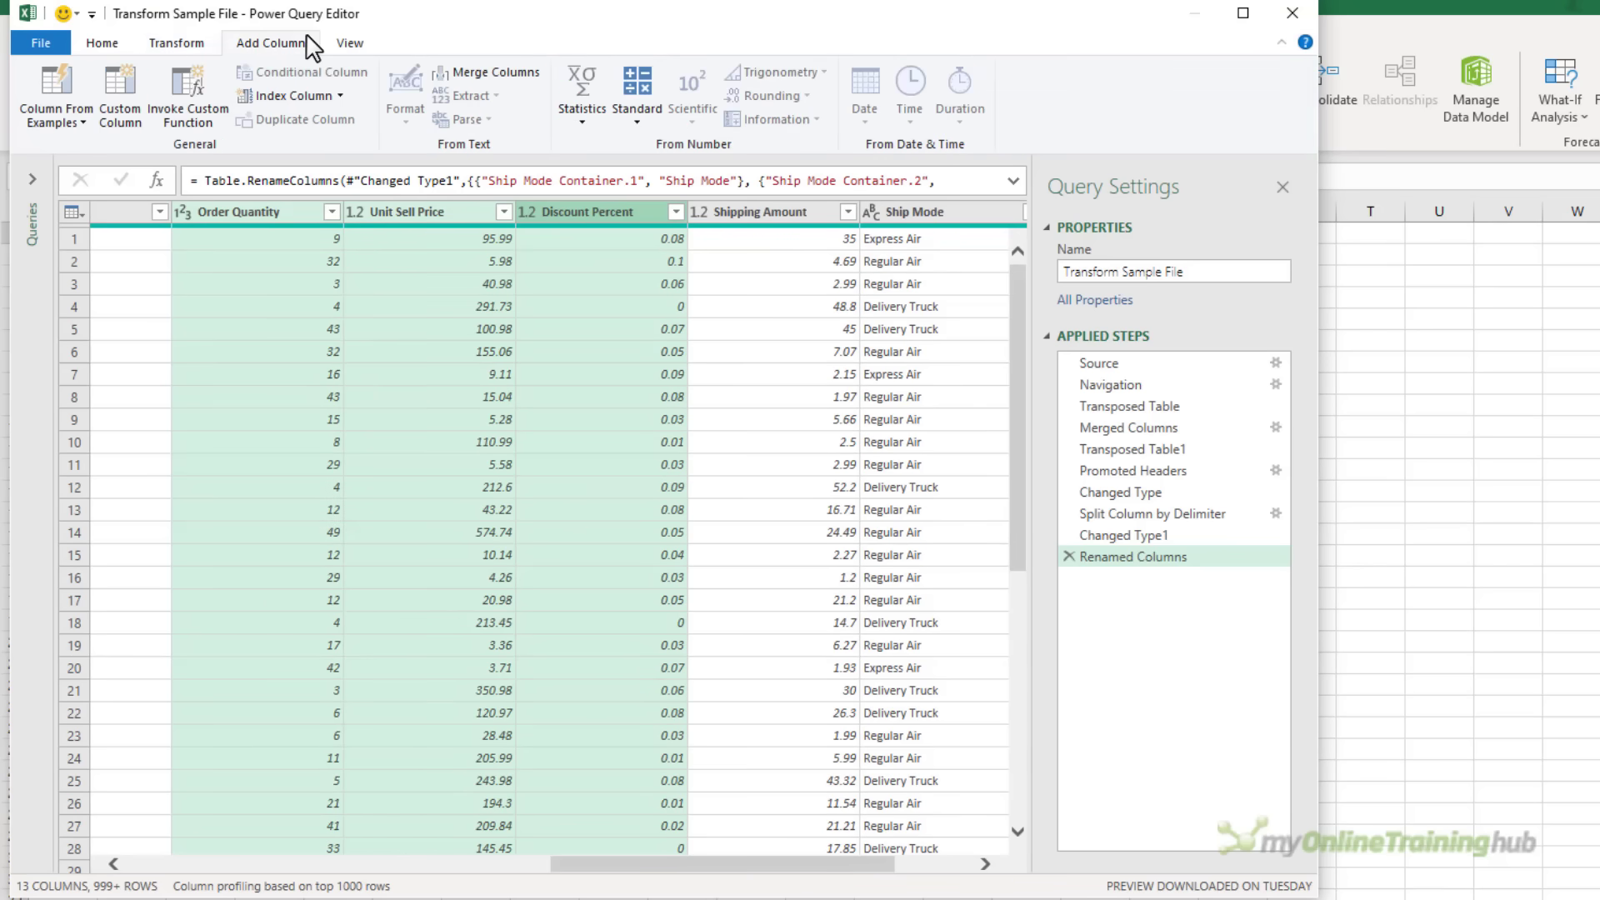
click(646, 118)
click(725, 170)
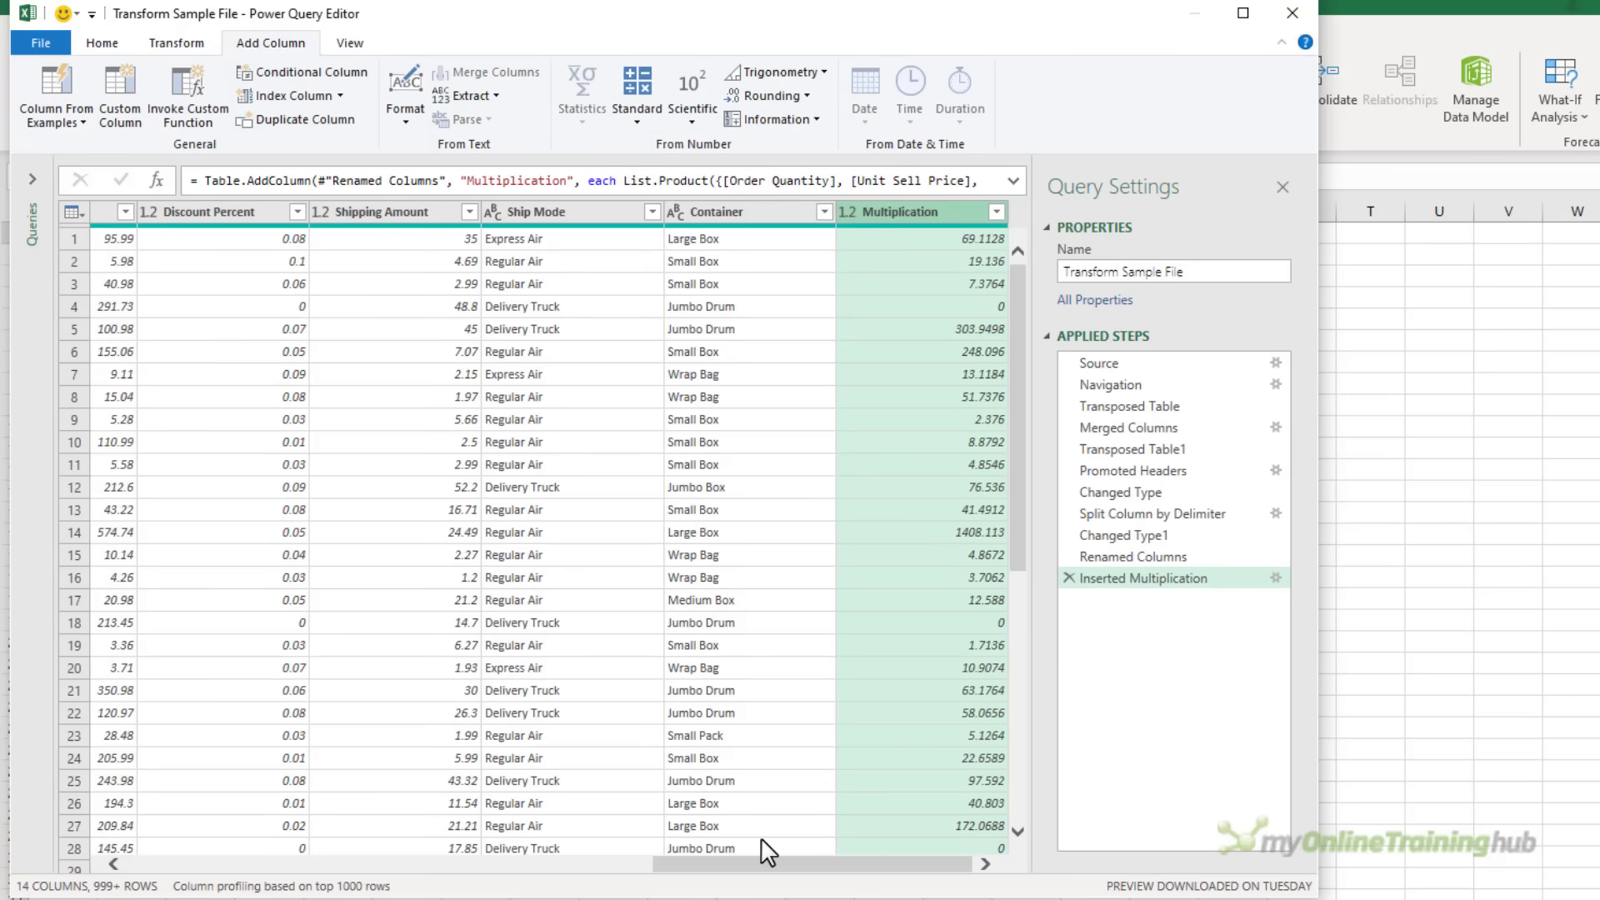
- Edit the multiplication formula so Discount Percent becomes (1-[Discount Percent])
click(1013, 180)
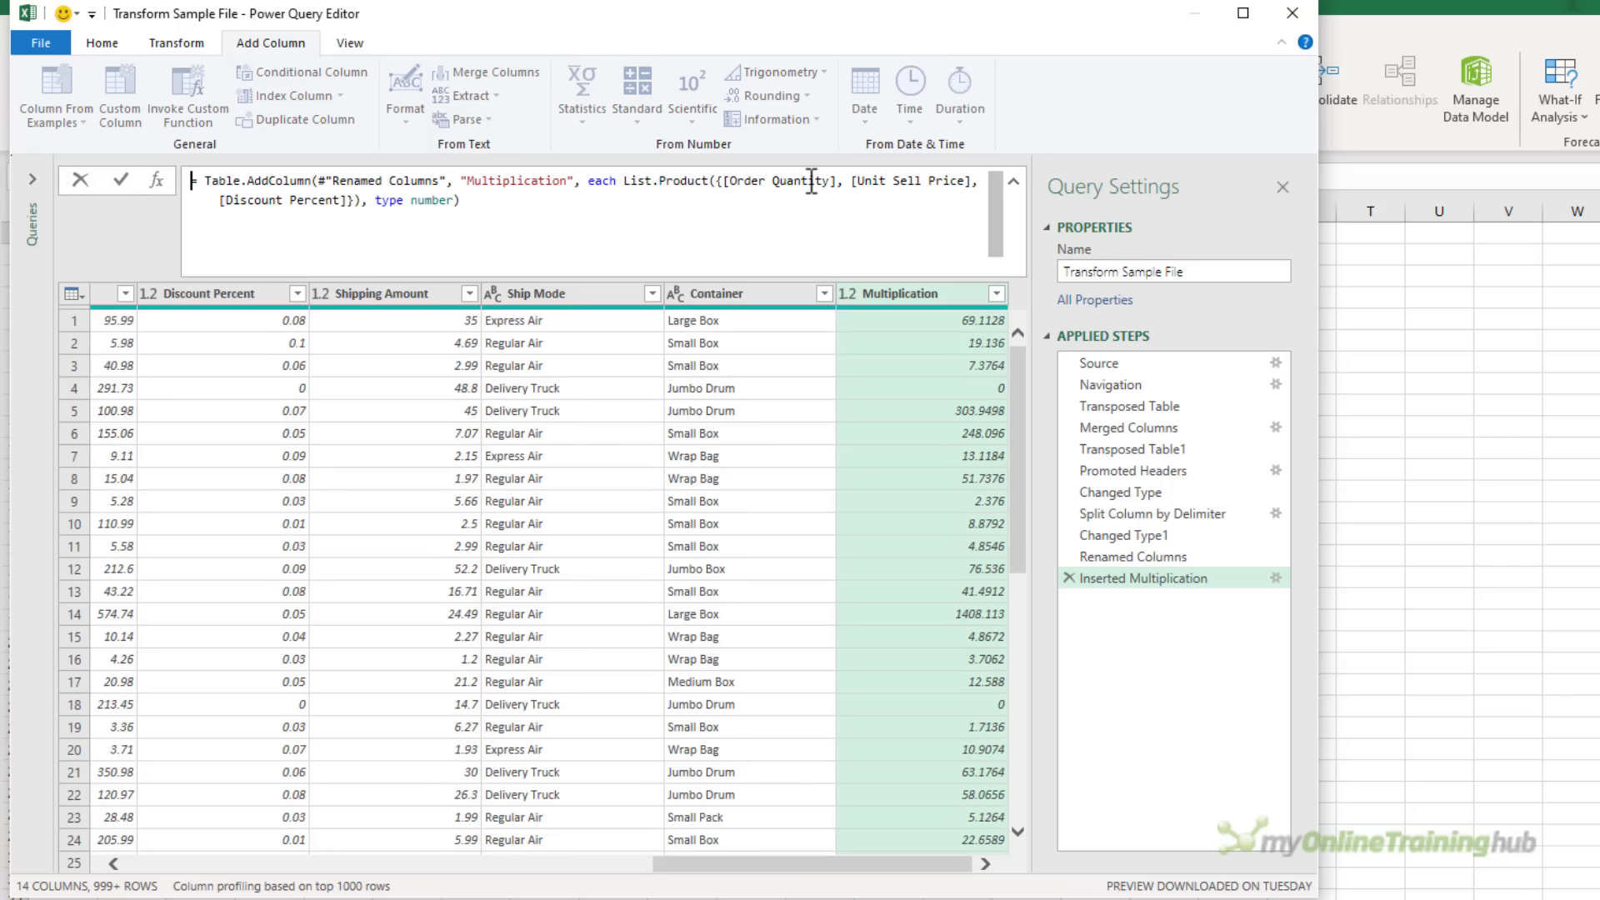
click(218, 200)
text((1-)
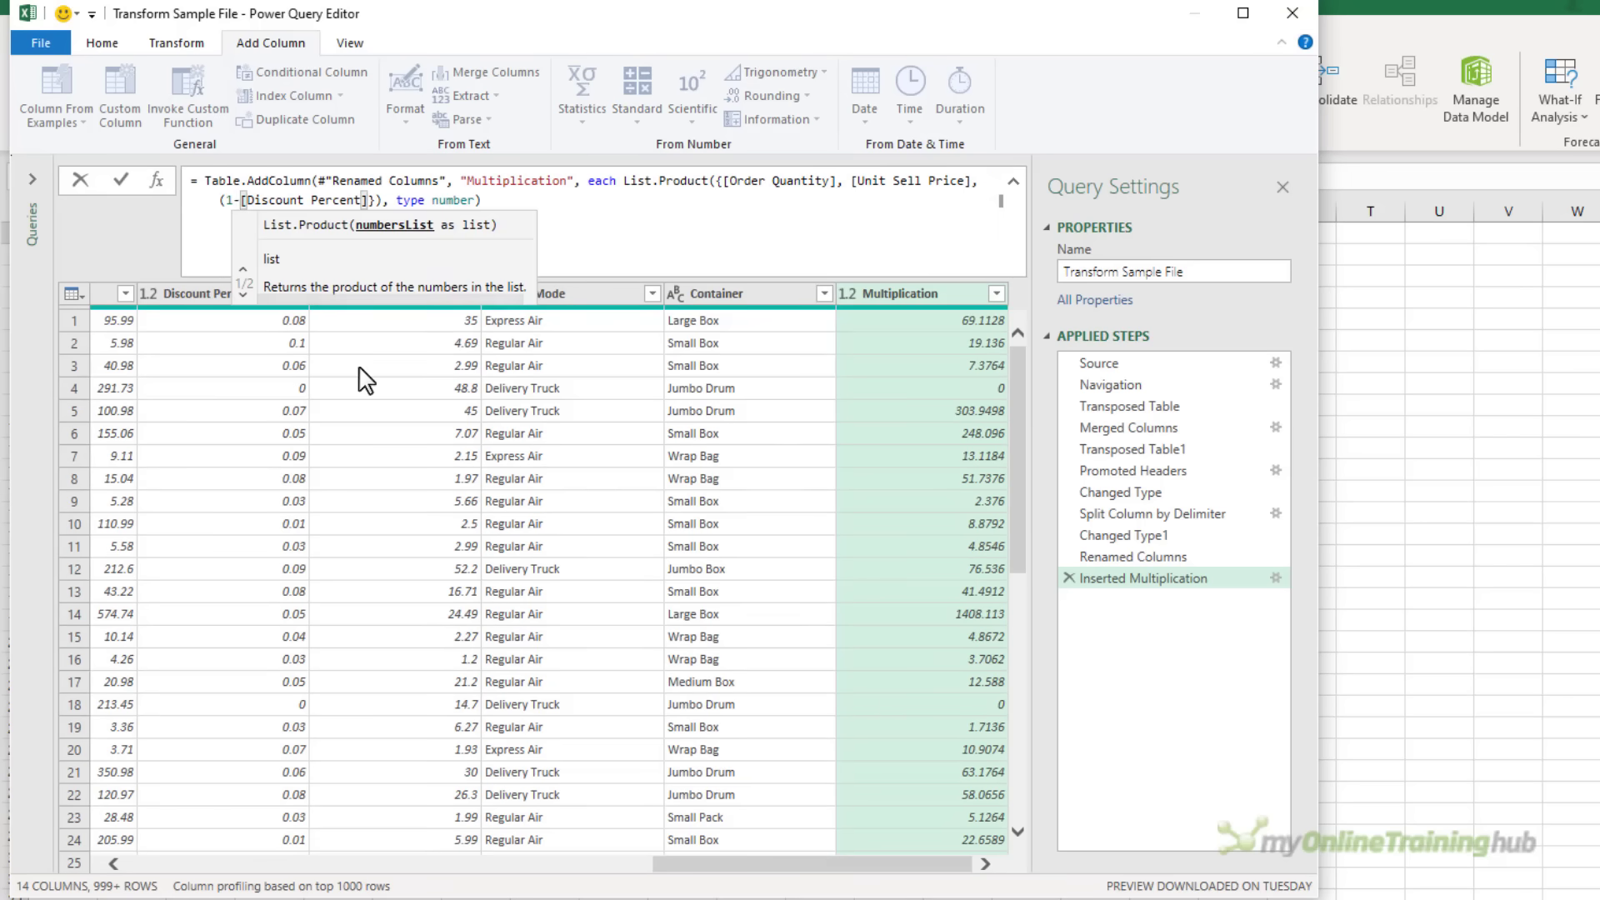
click(368, 200)
text())
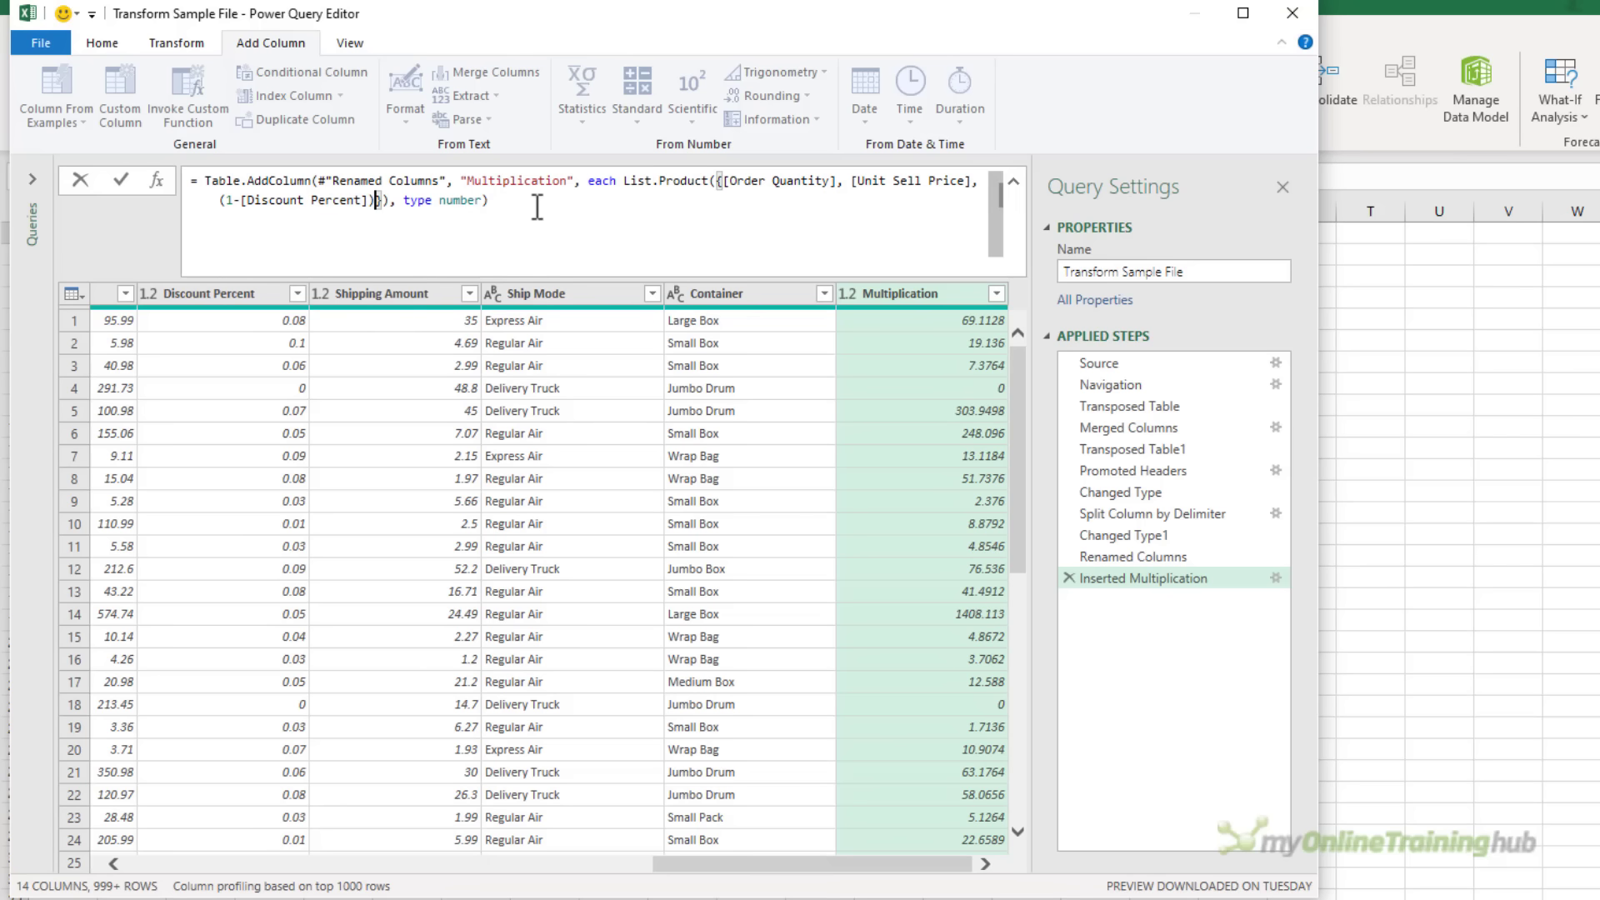
key(ctrl+a)
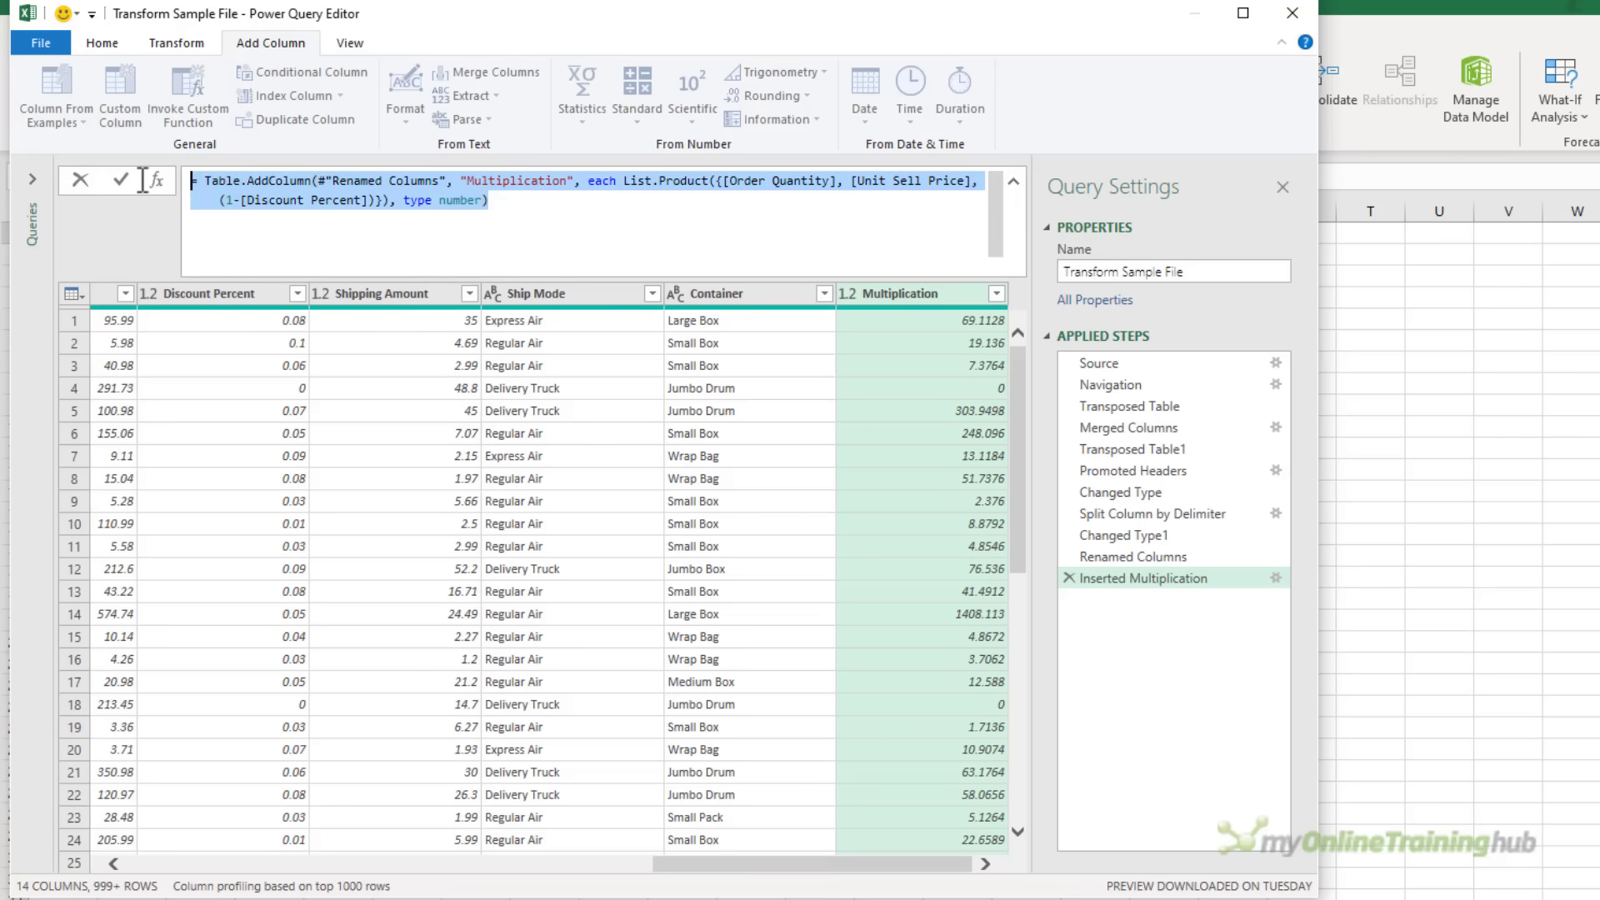
click(551, 209)
click(550, 209)
key(Return)
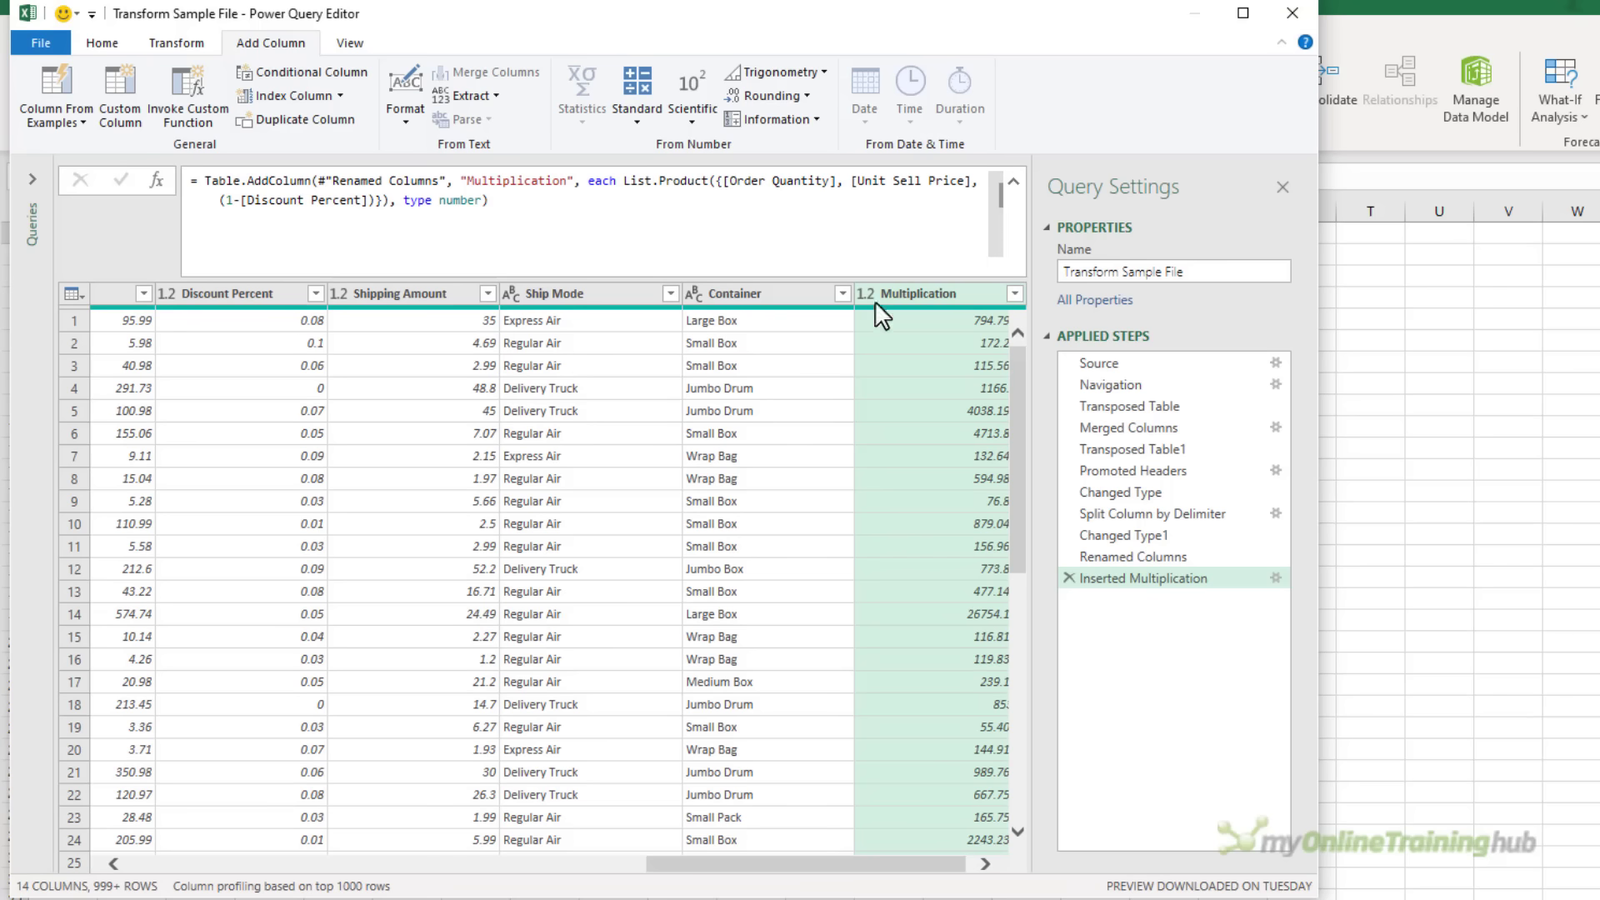
- Check the first calculated value and begin renaming the Multiplication column
click(935, 320)
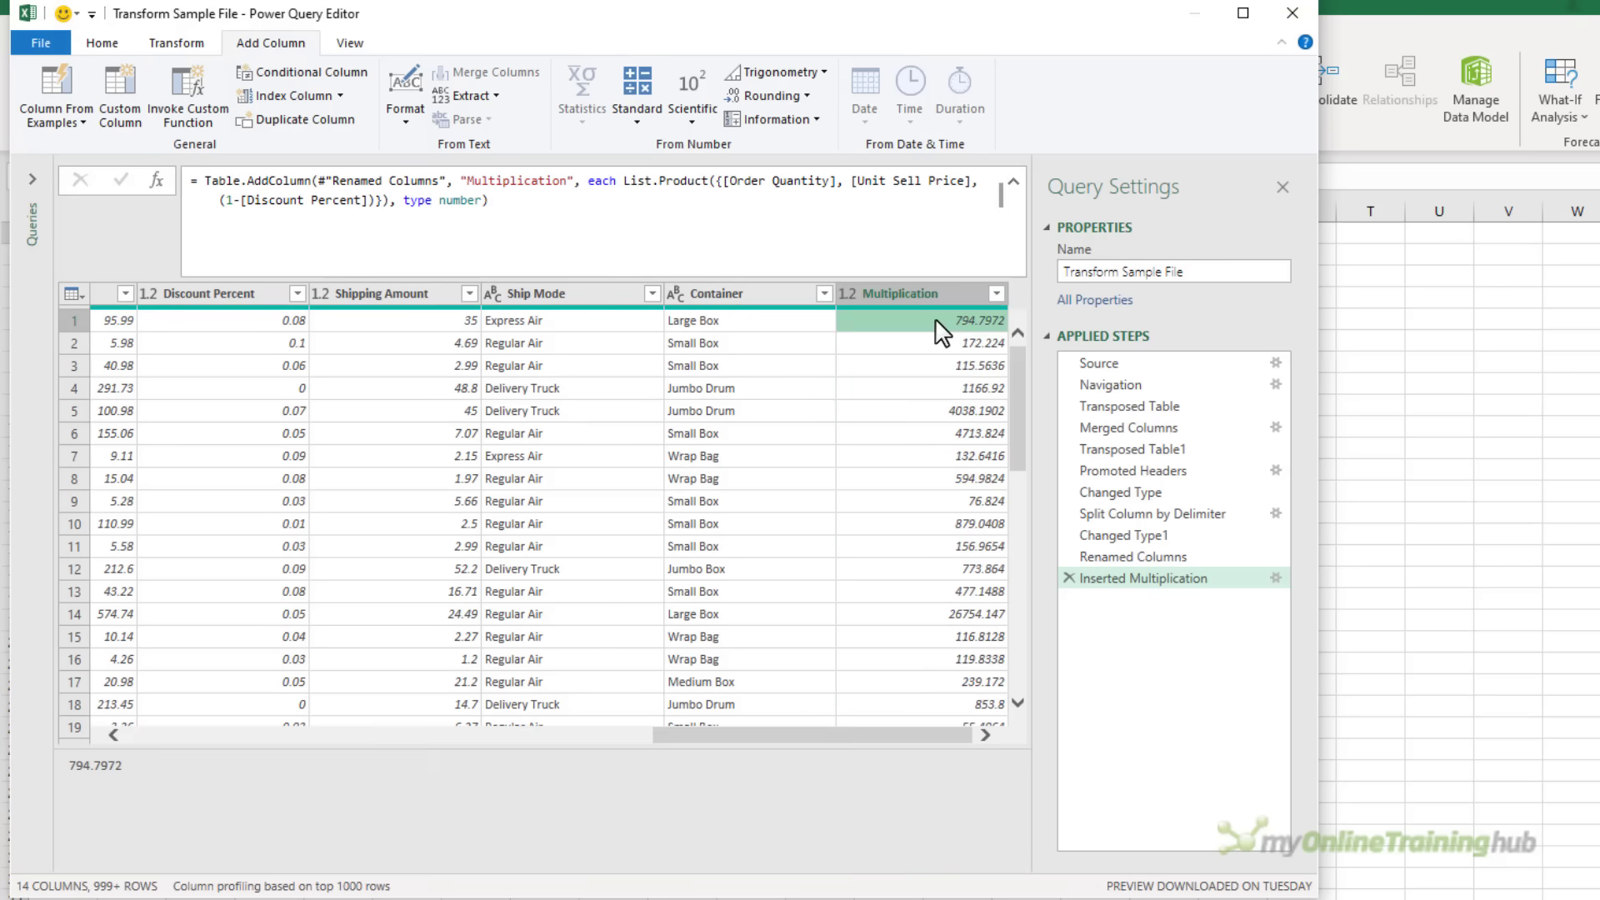
click(1013, 181)
click(952, 210)
double_click(953, 210)
- Name the column Sale Amount and round its values to 2 decimal places
text(Sale Amount)
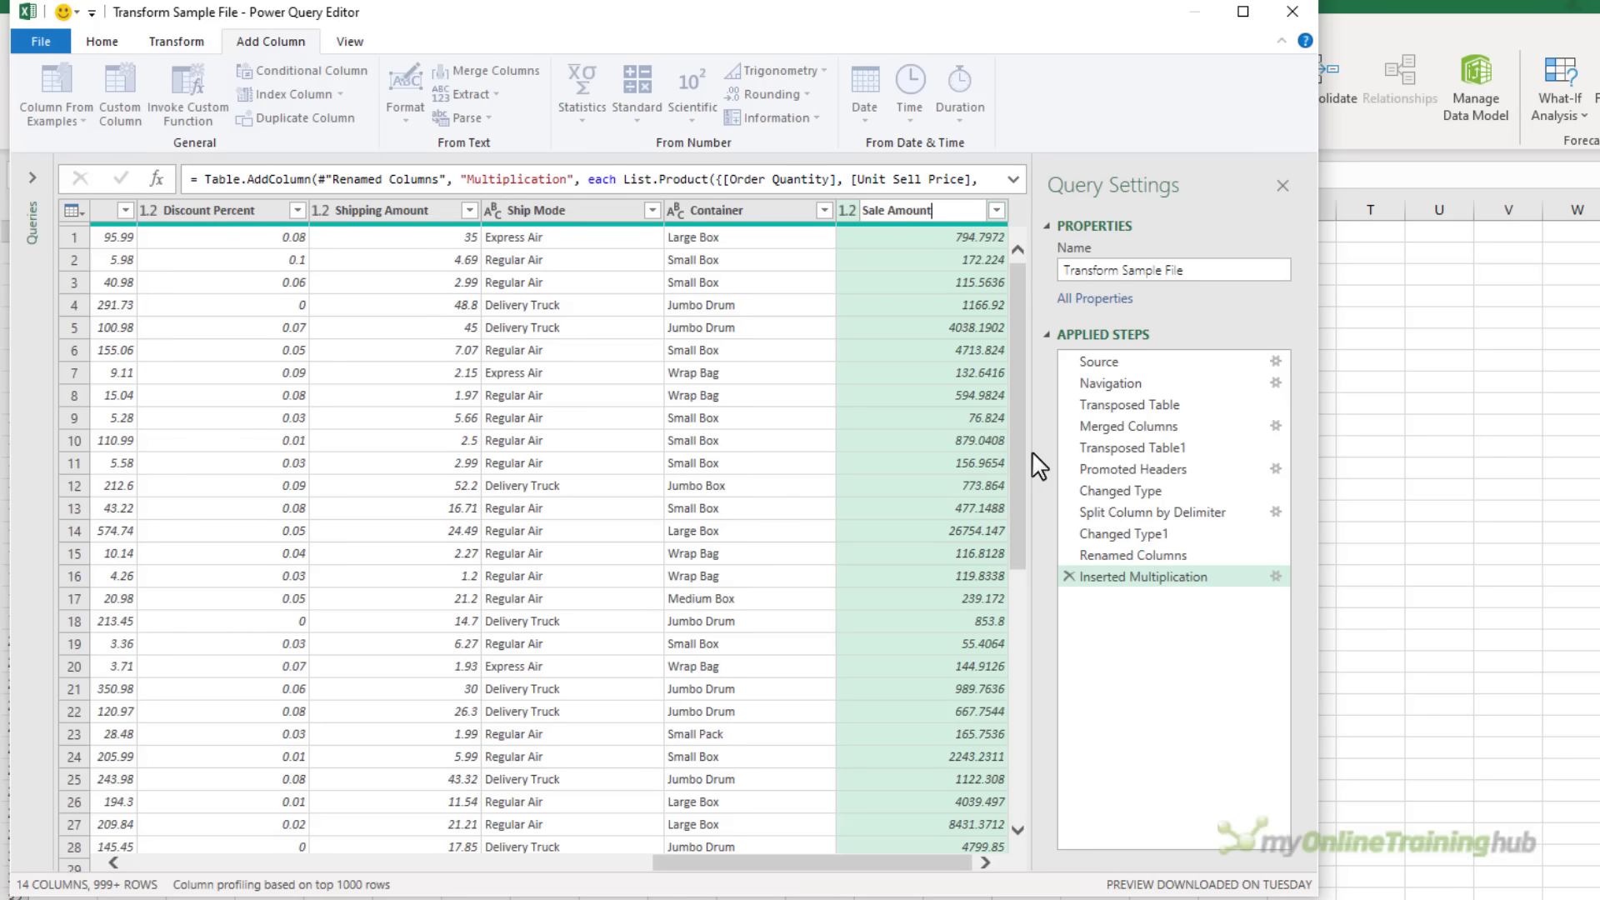
key(Return)
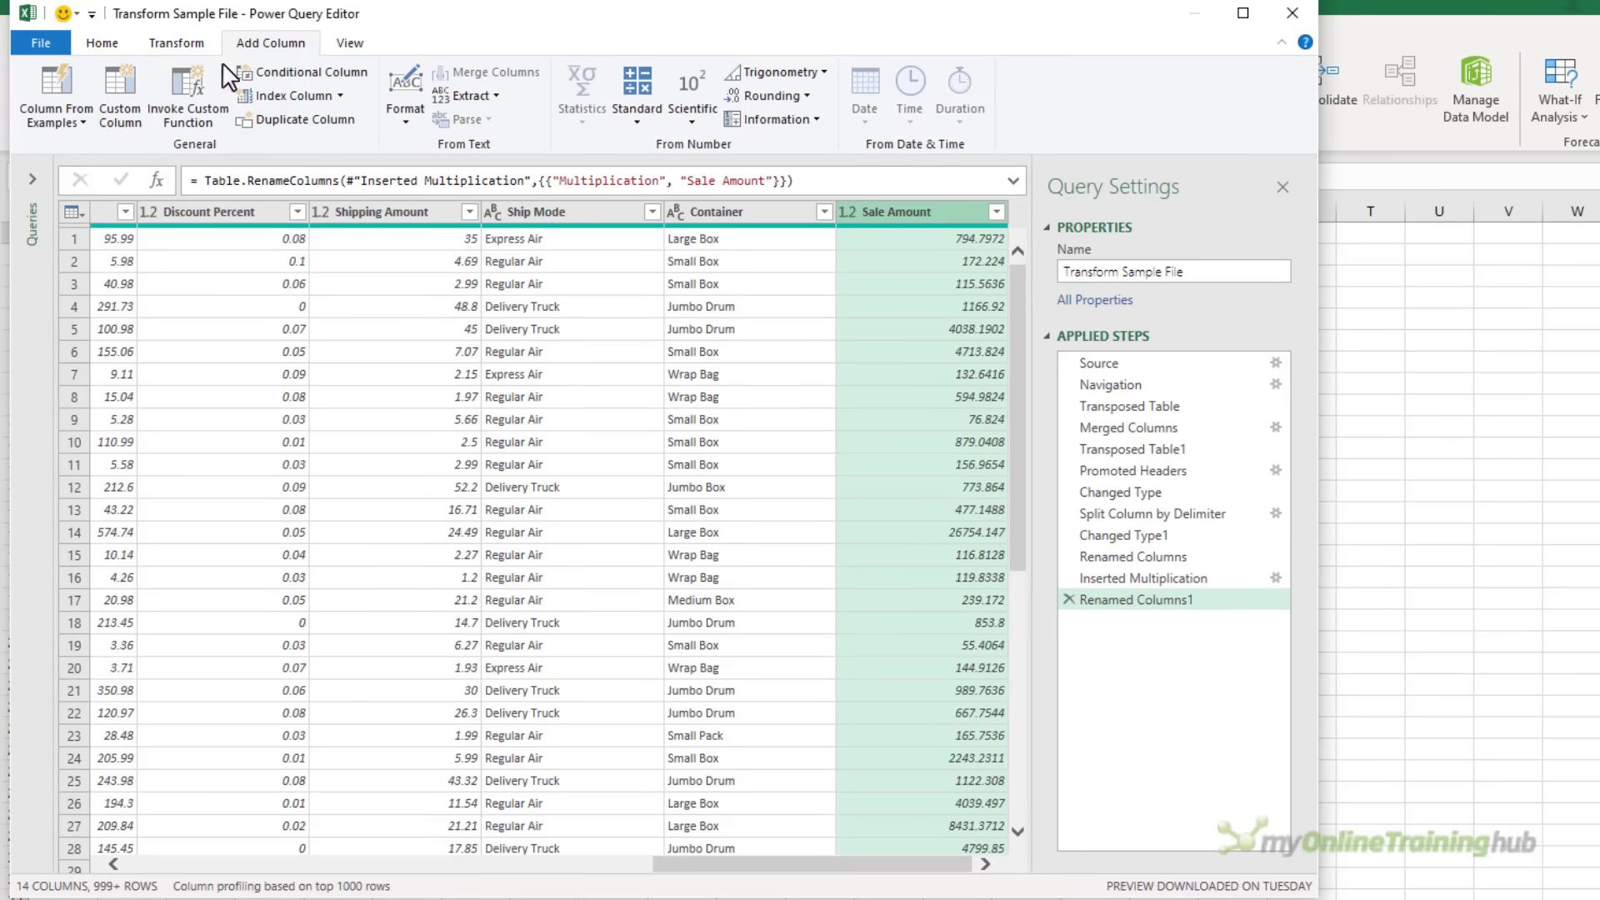
click(190, 45)
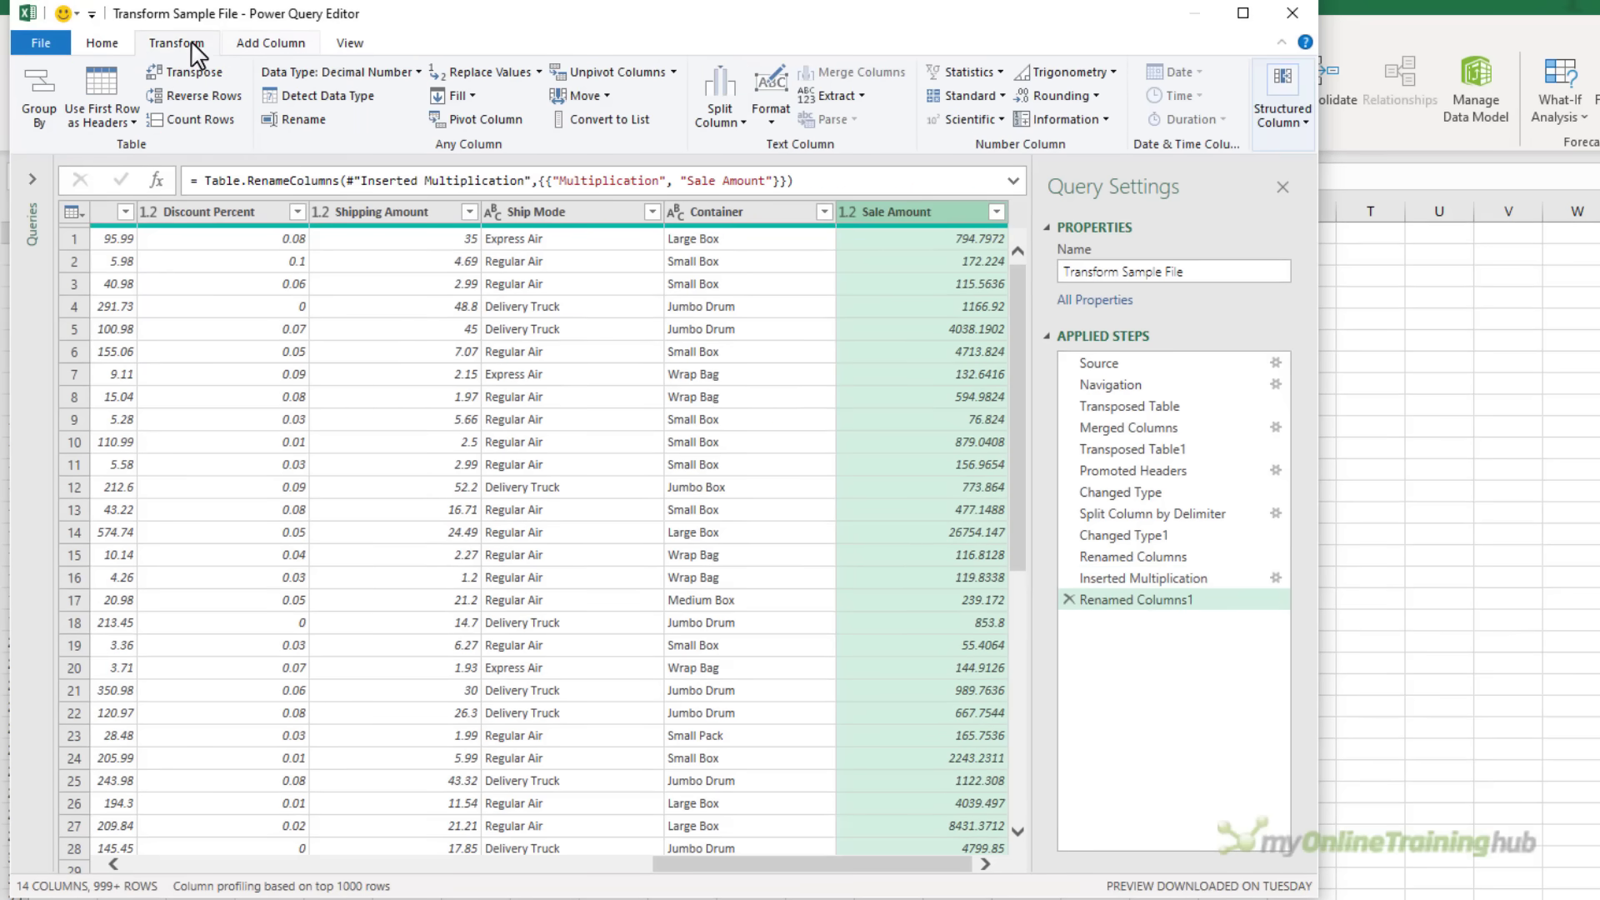
click(1075, 96)
click(1084, 169)
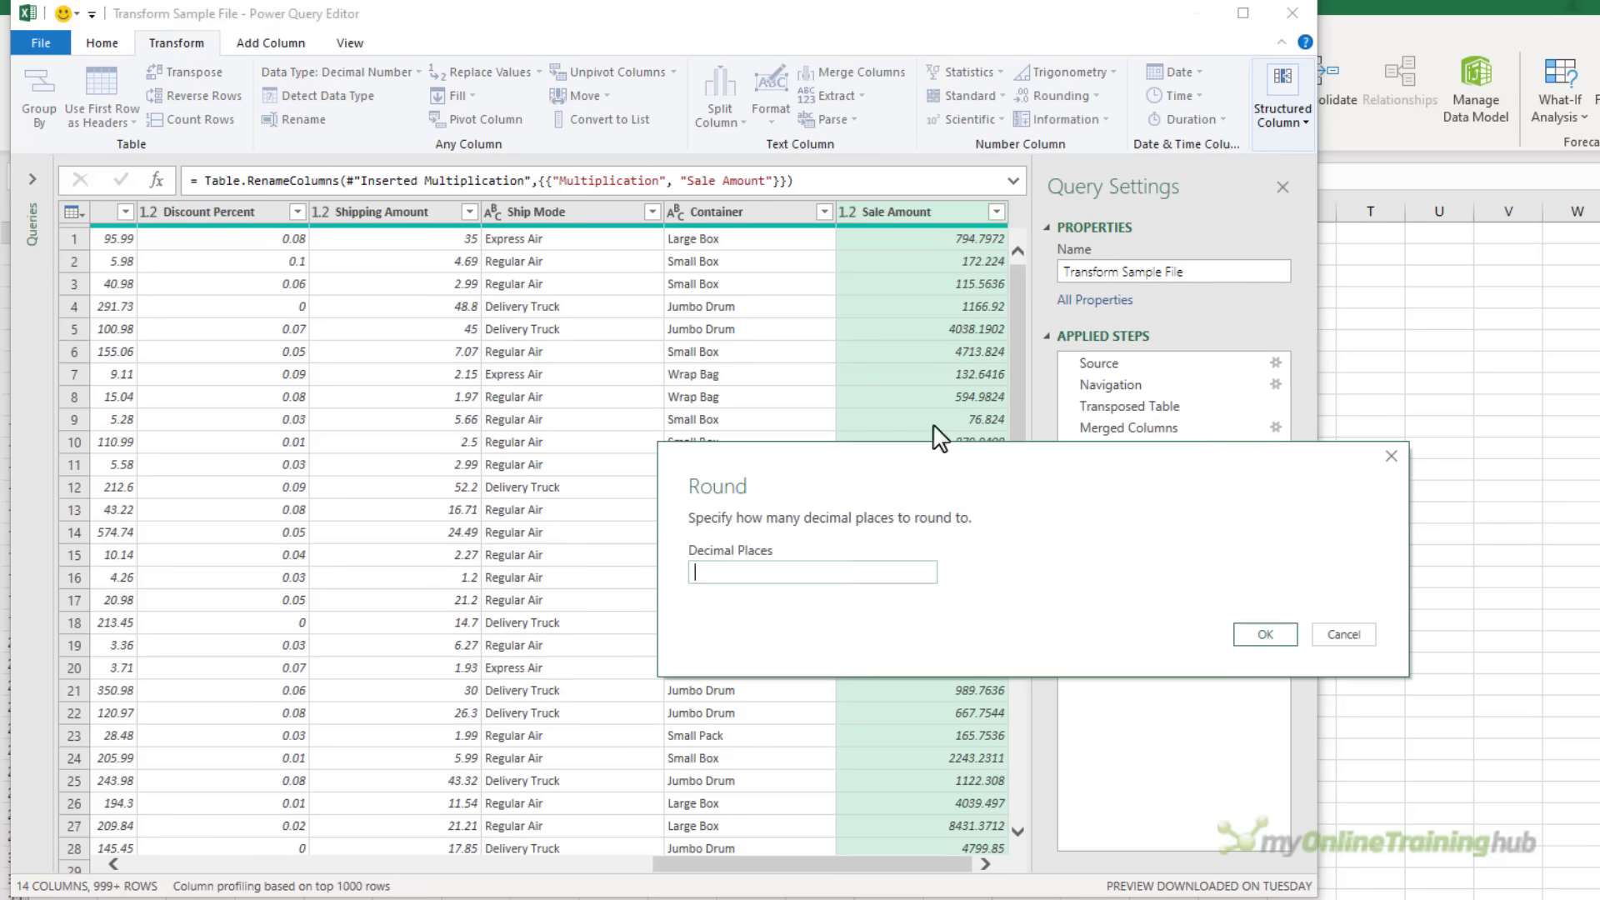
text(2)
click(1264, 635)
- Move Sale Amount between Discount Percent and Shipping Amount
drag(962, 865, 969, 862)
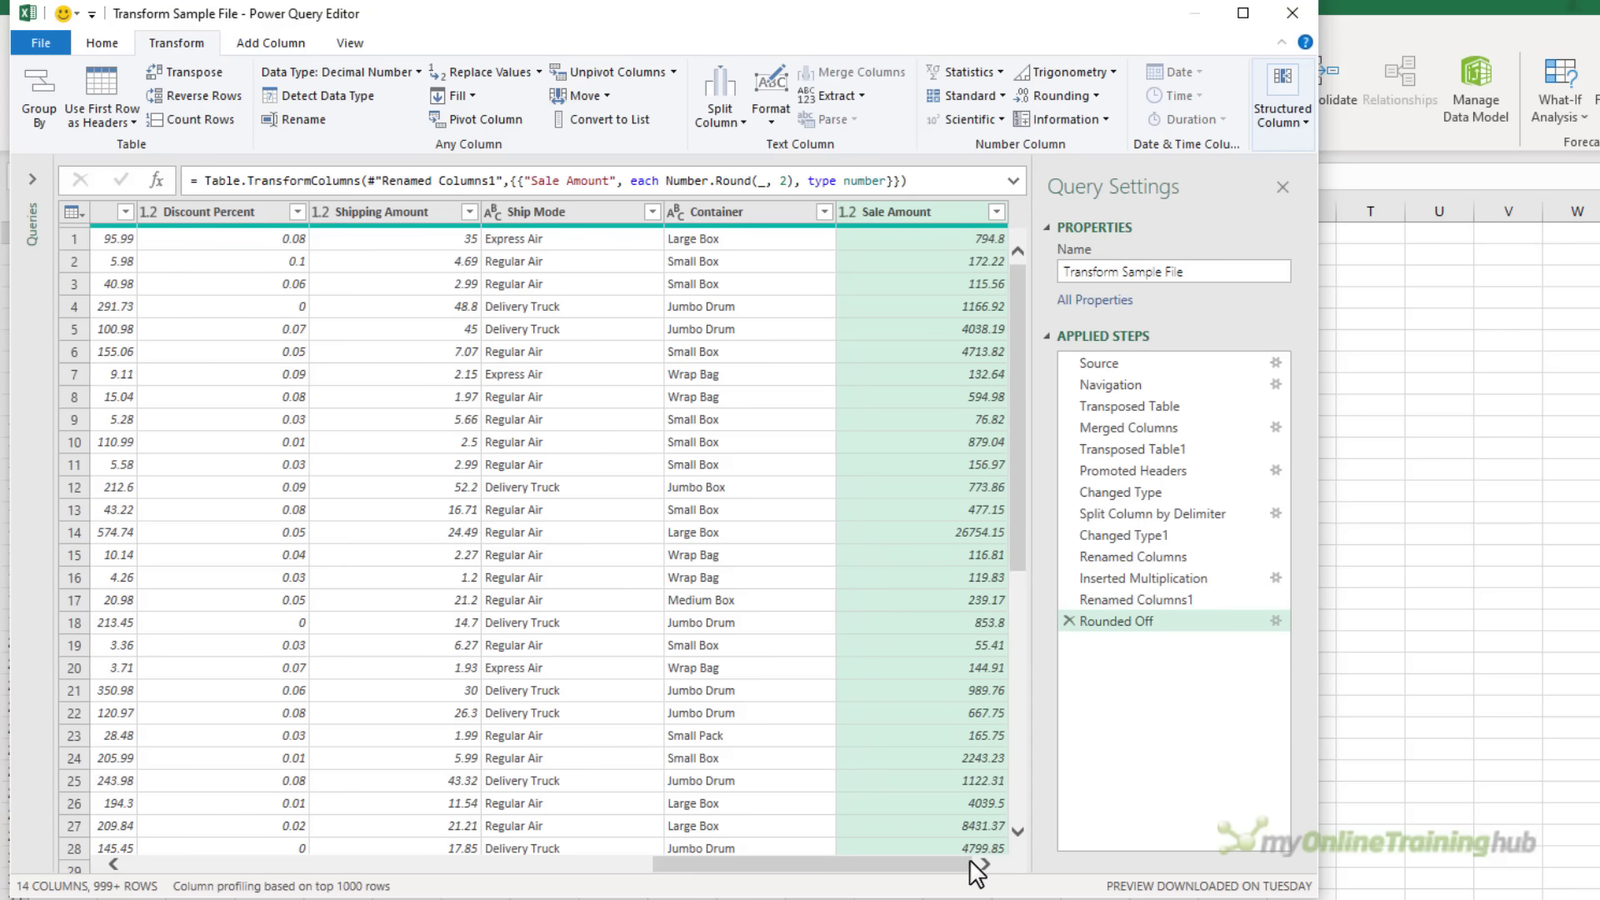
drag(882, 209, 325, 208)
drag(677, 867, 199, 865)
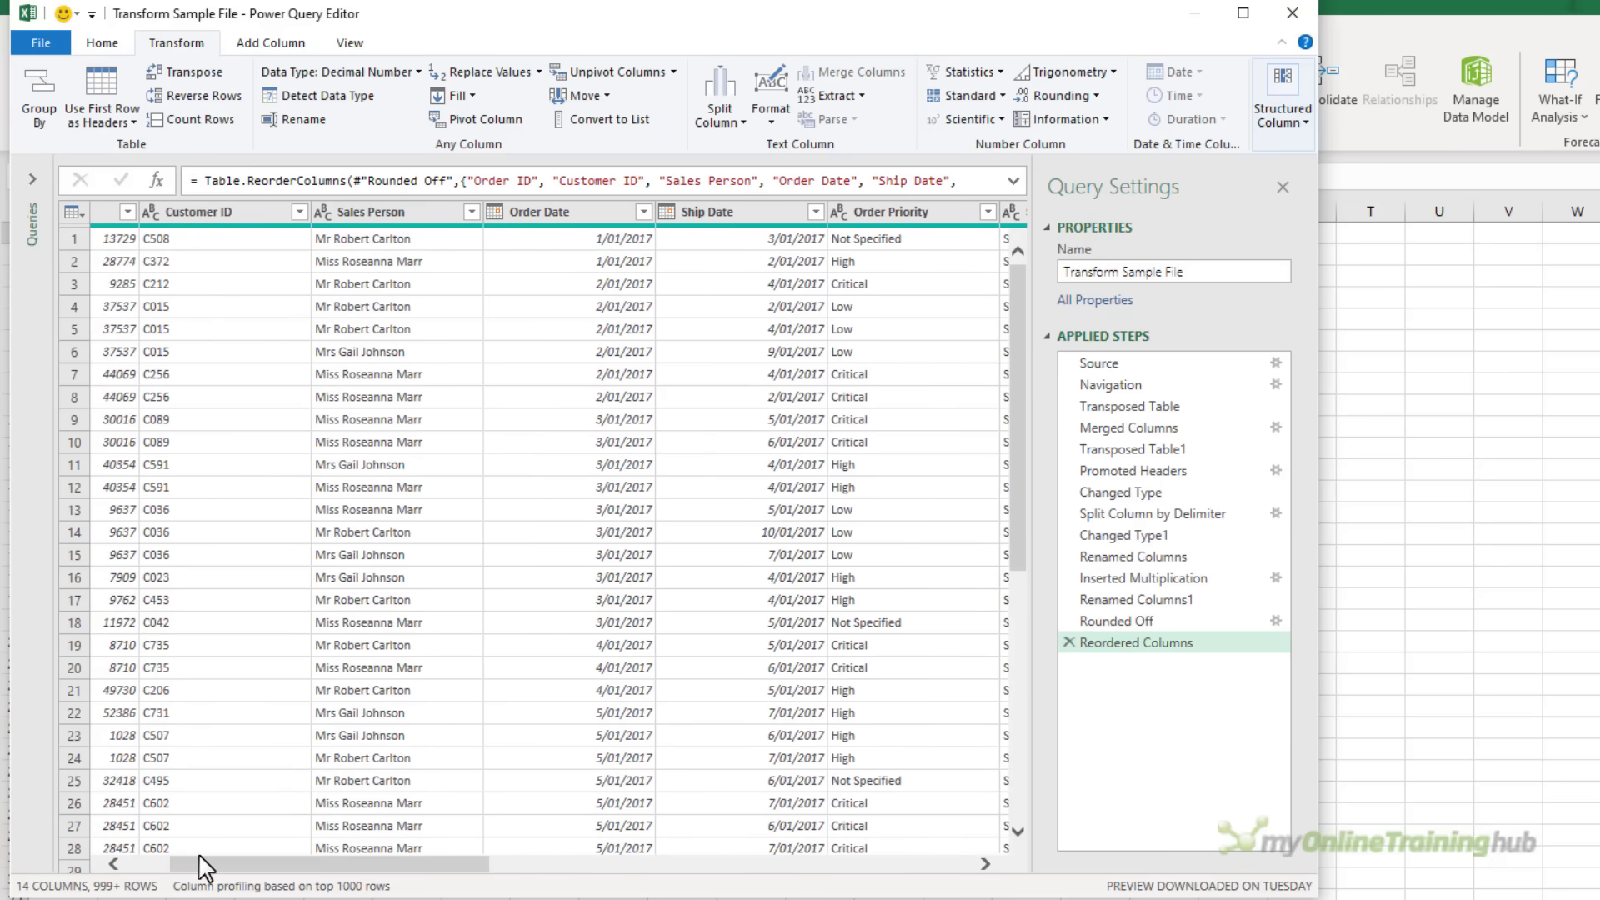
click(377, 213)
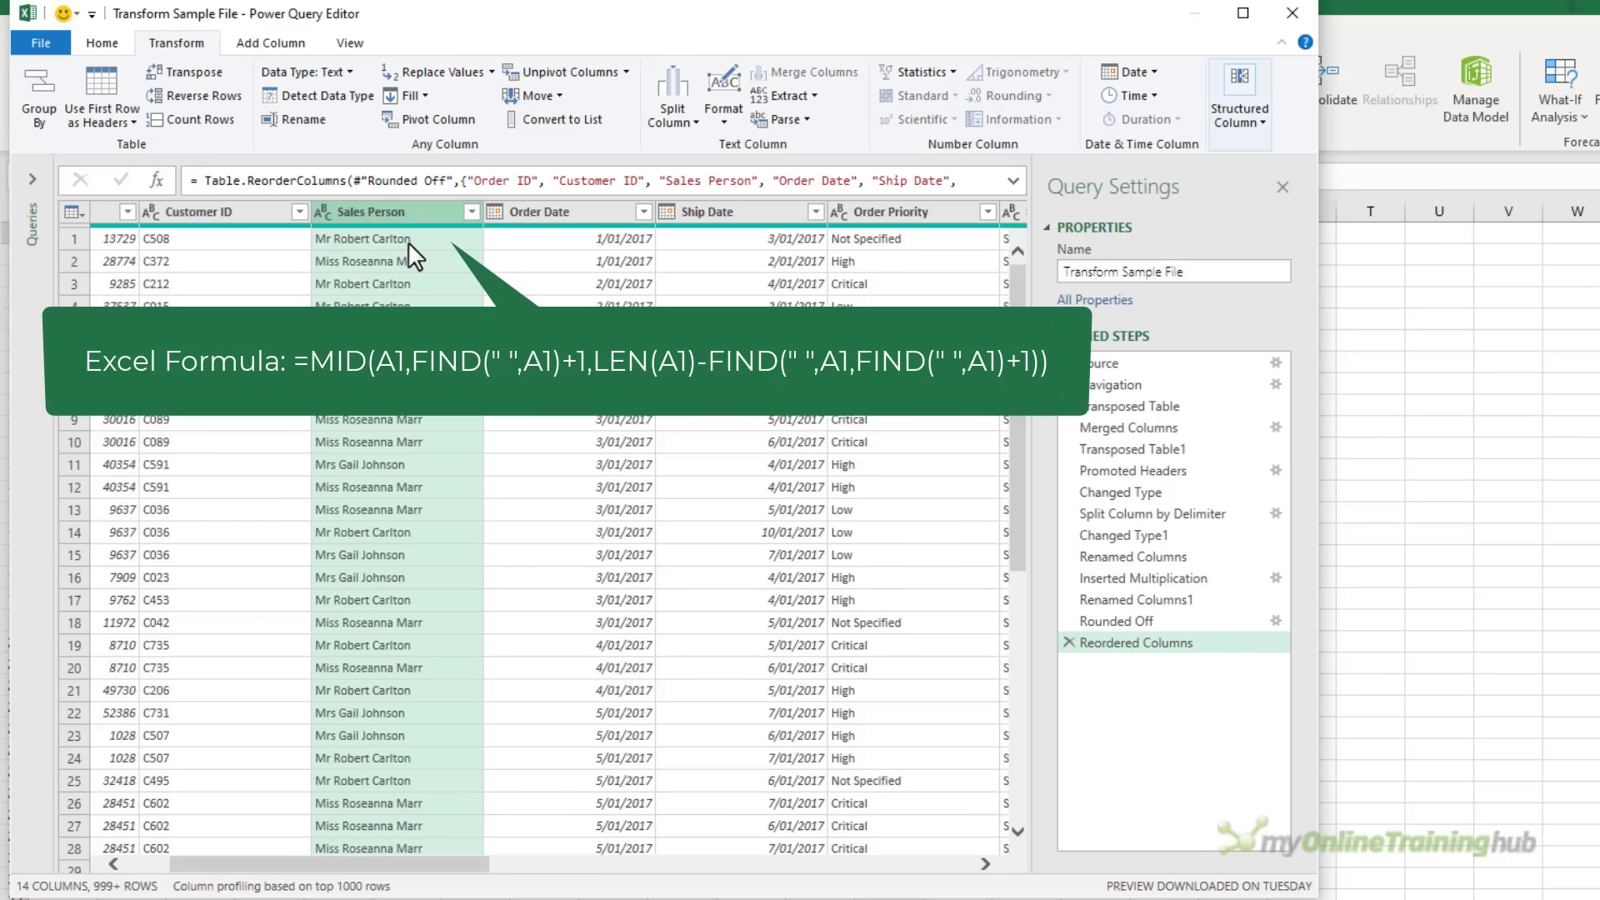
- Build a first-name column from Sales Person using the example 'Robert'
click(271, 42)
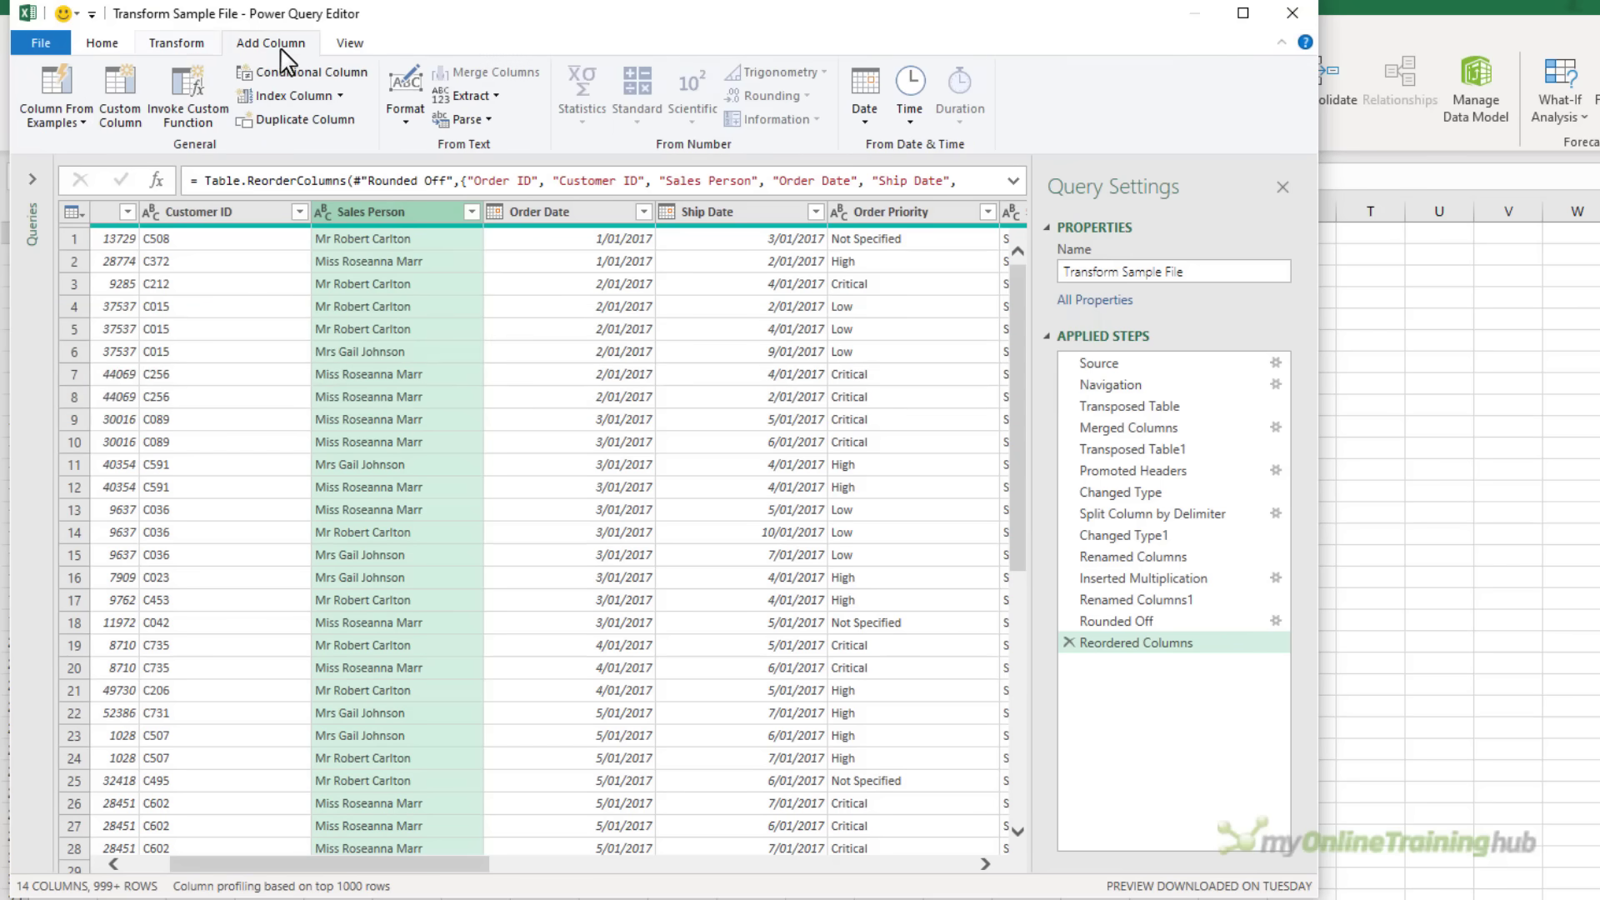
click(67, 124)
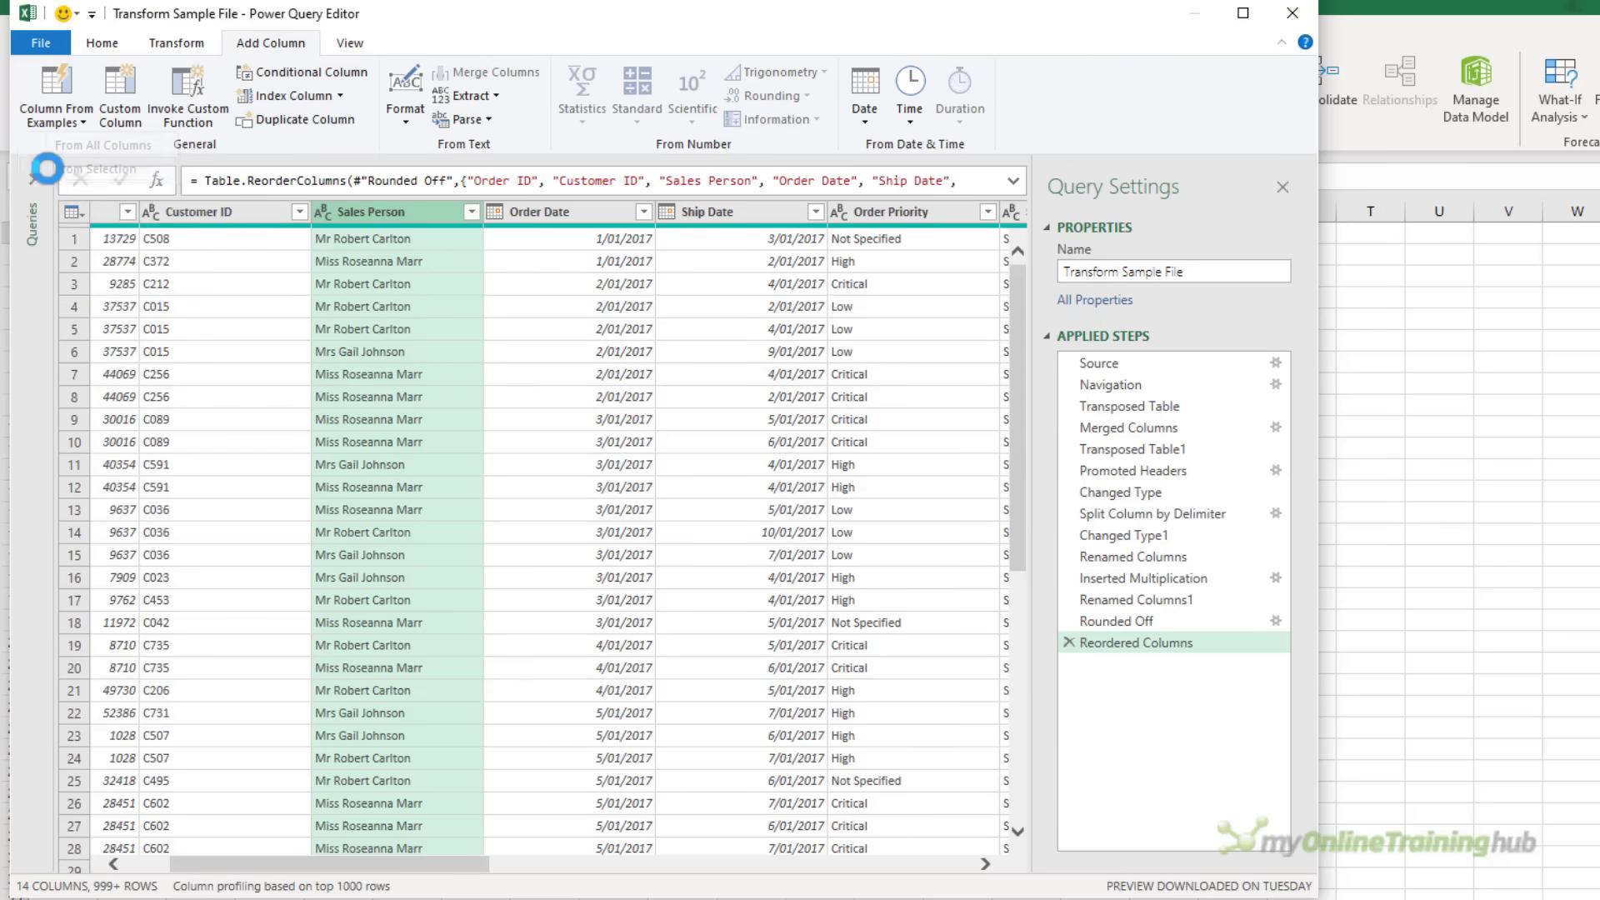
click(47, 168)
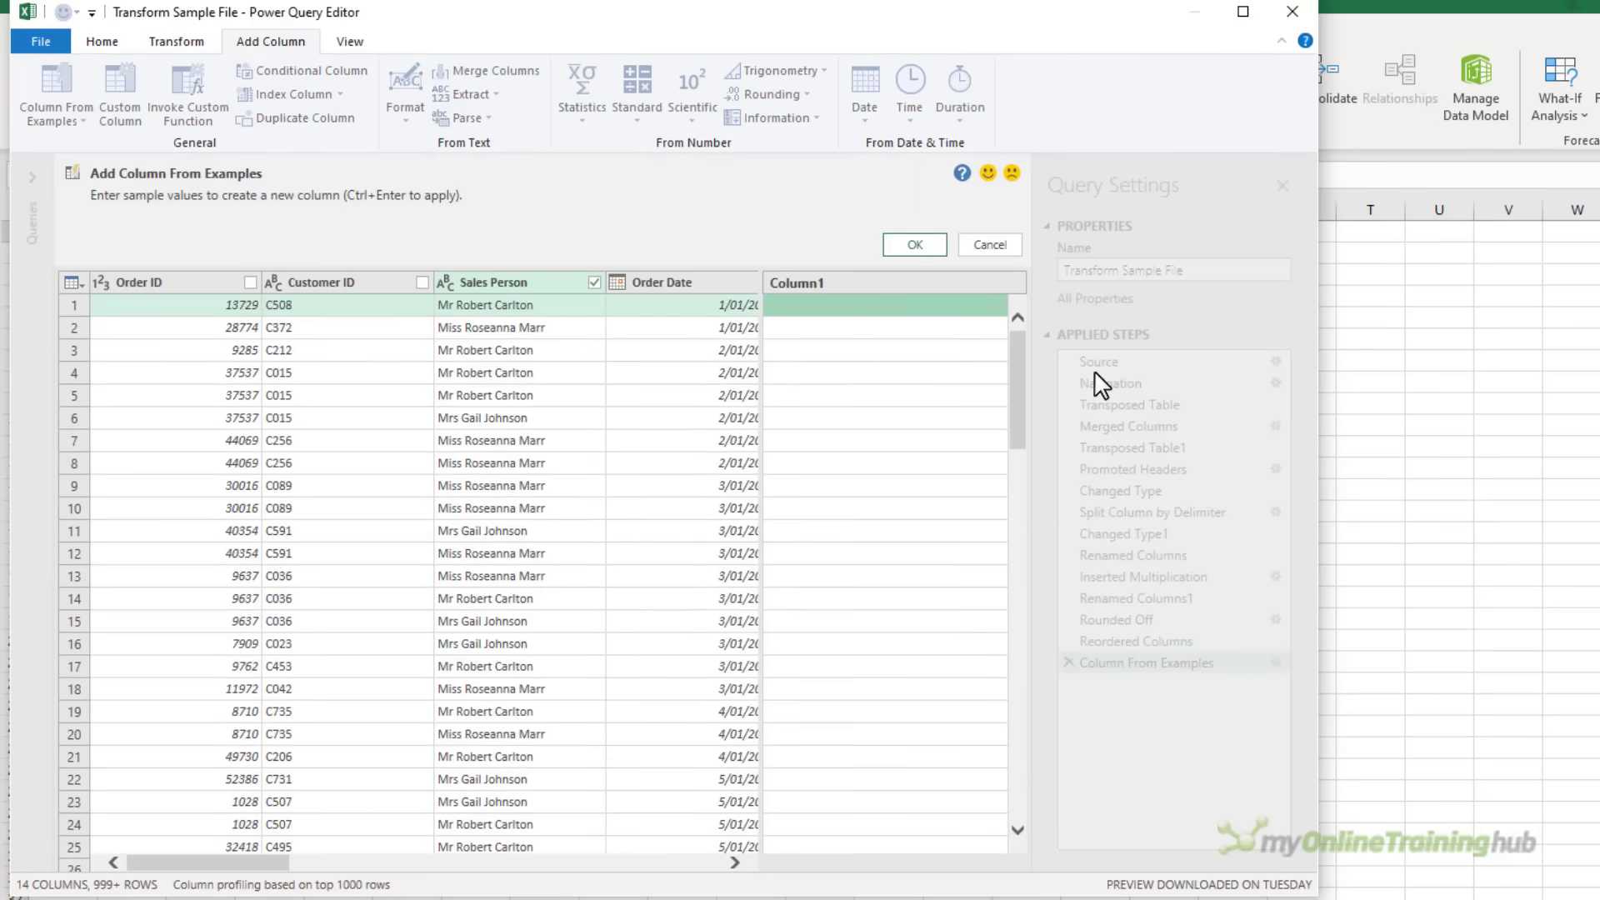
text(Robert)
key(Return)
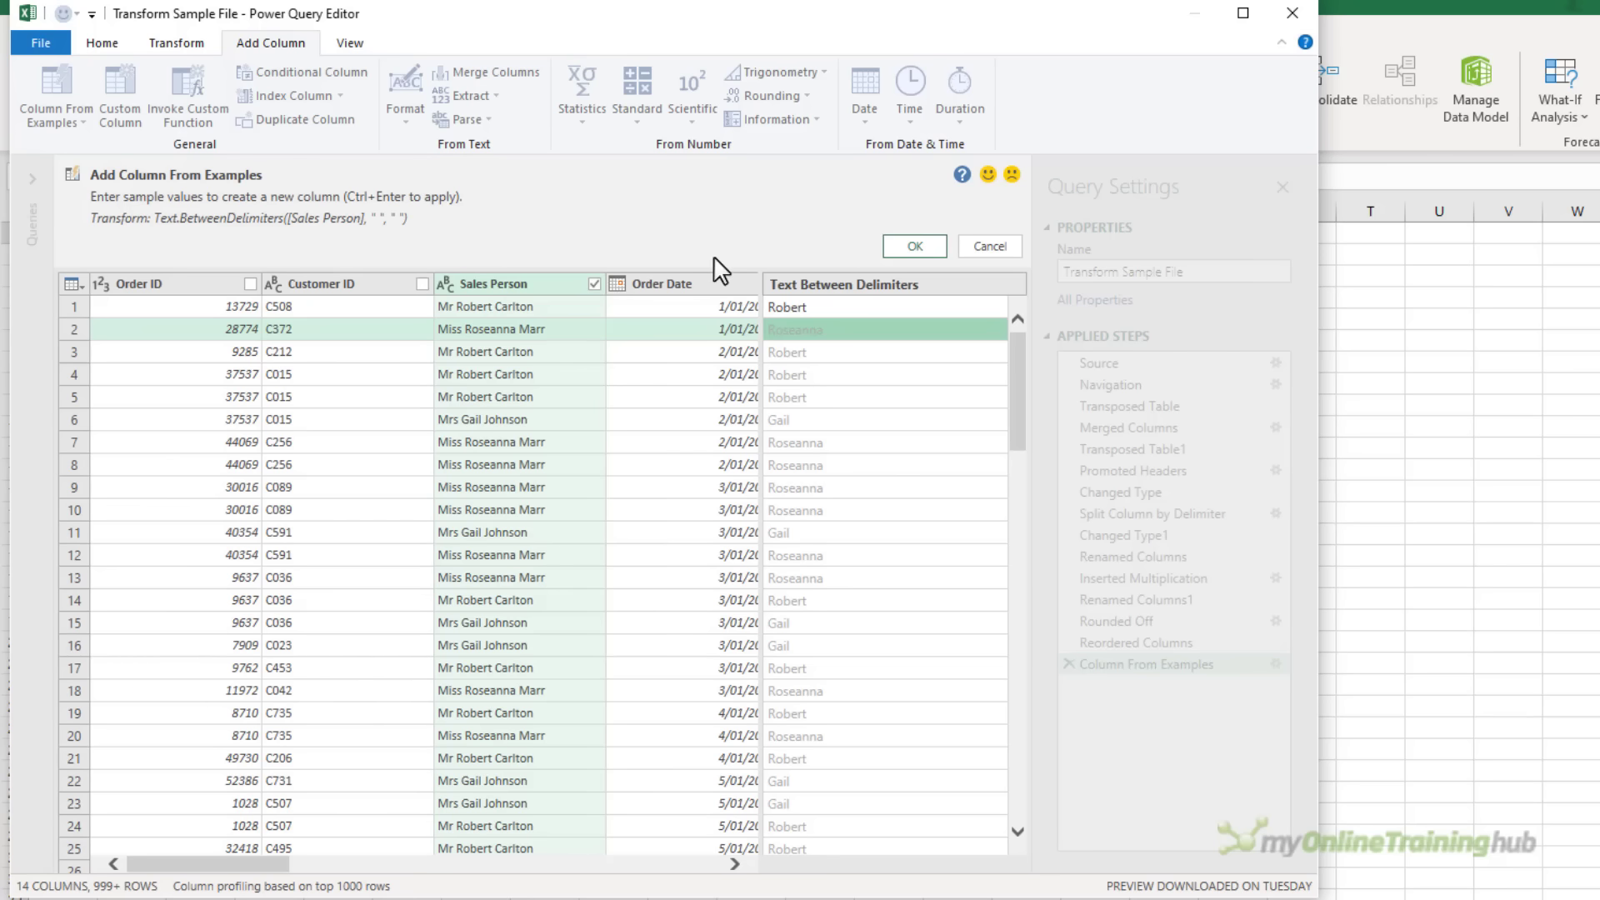
click(898, 250)
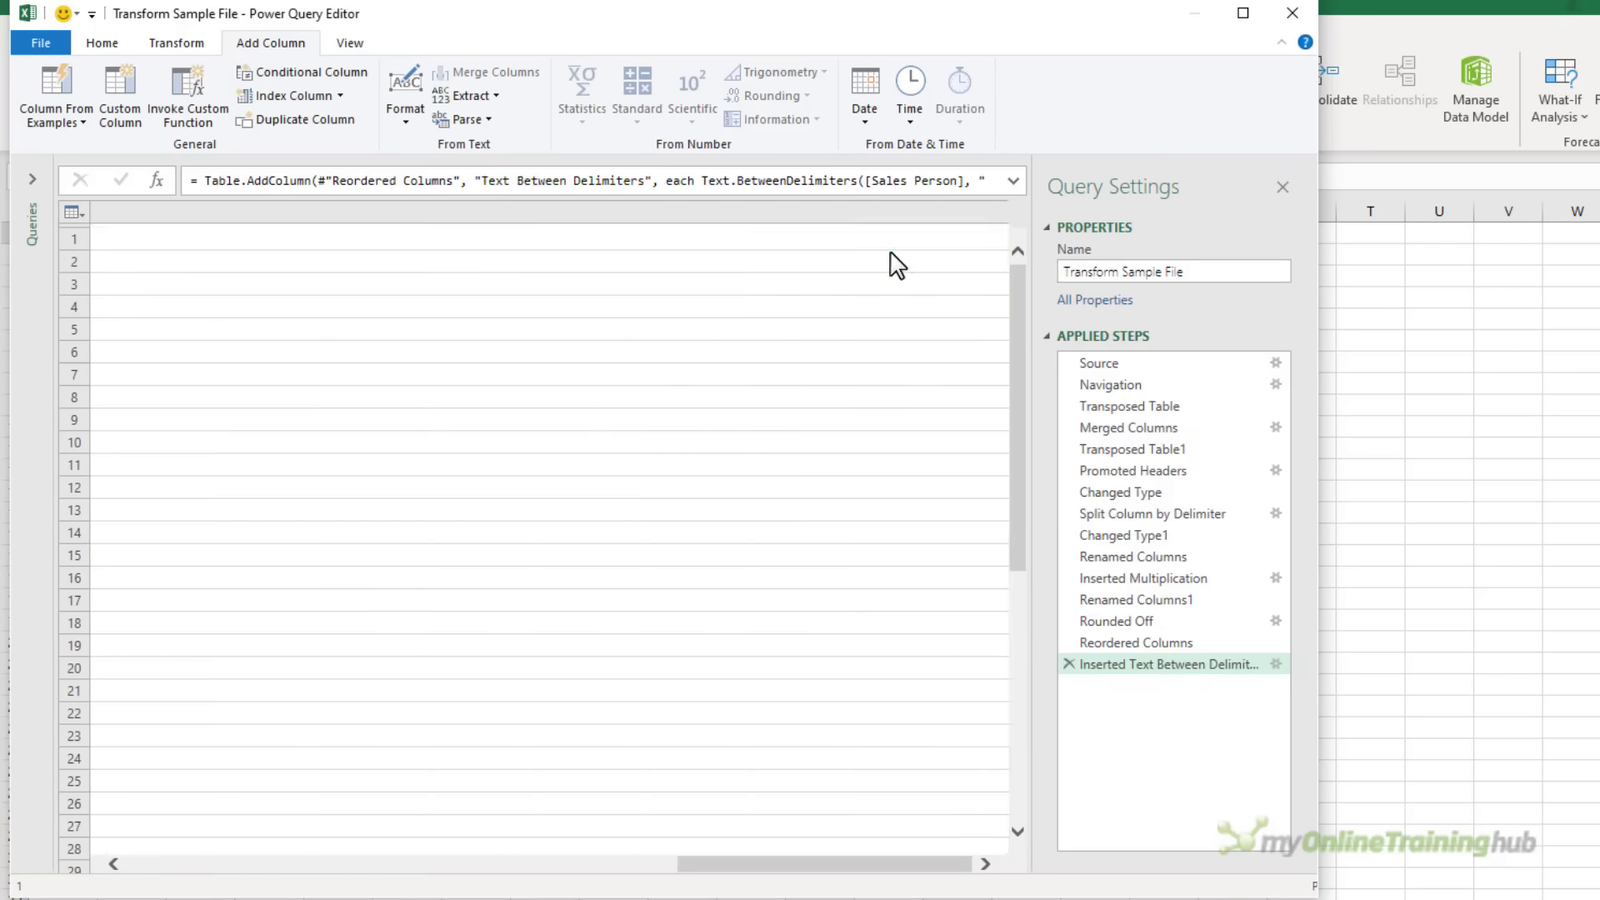
- Rename the new column Salesperson and delete the original Sales Person column
double_click(907, 212)
text(Sa)
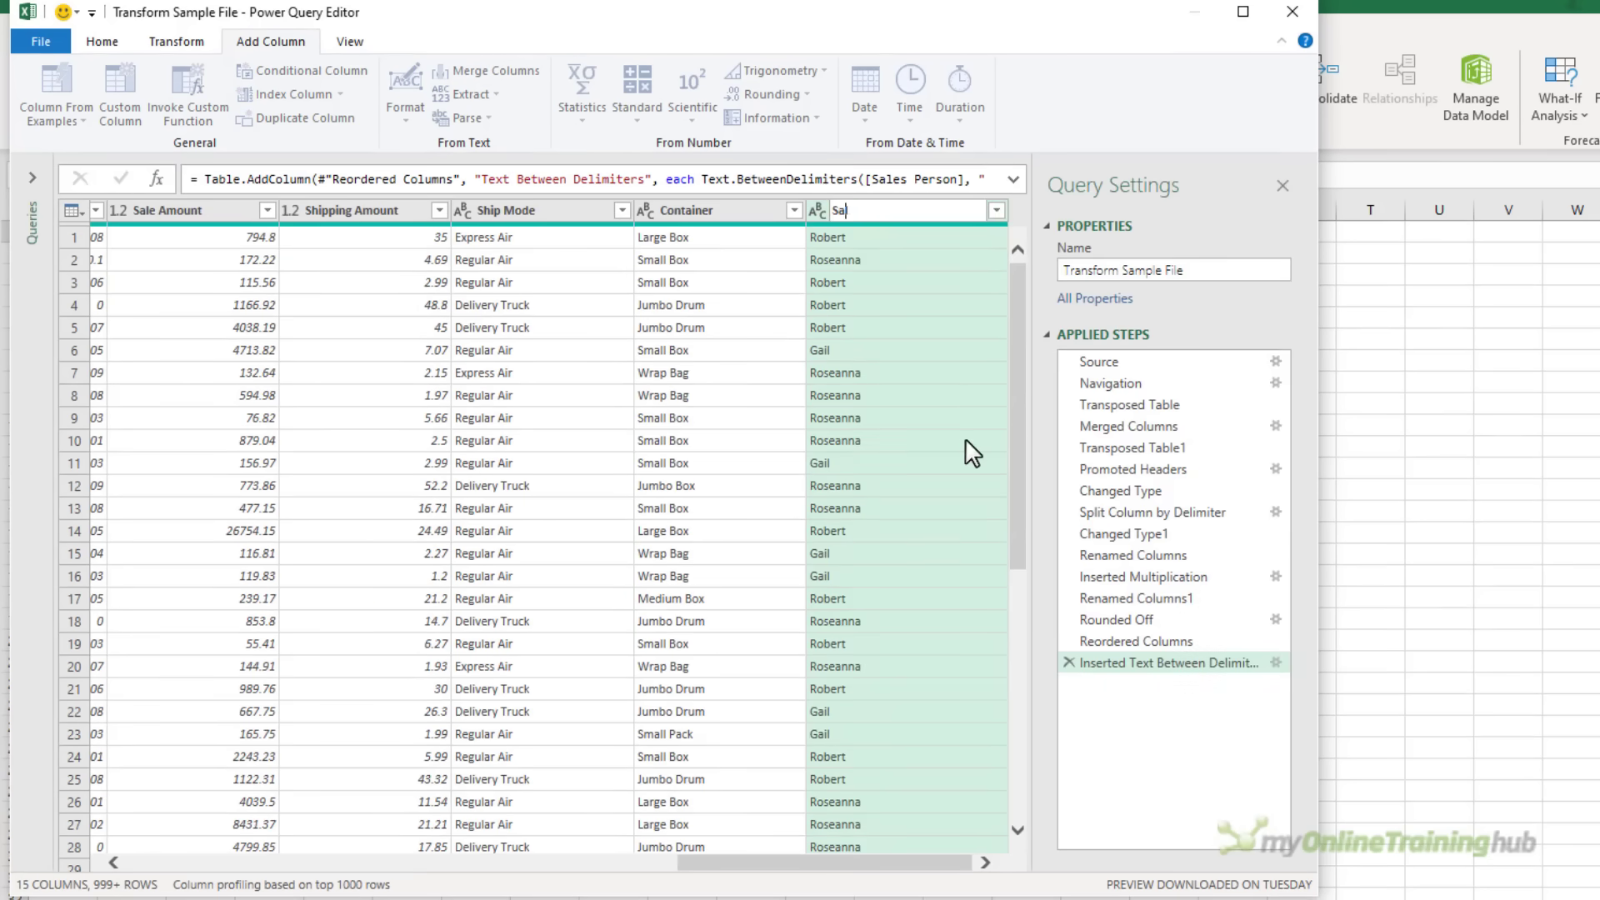
text(lesperson)
key(Return)
drag(714, 867, 166, 865)
click(477, 212)
key(Delete)
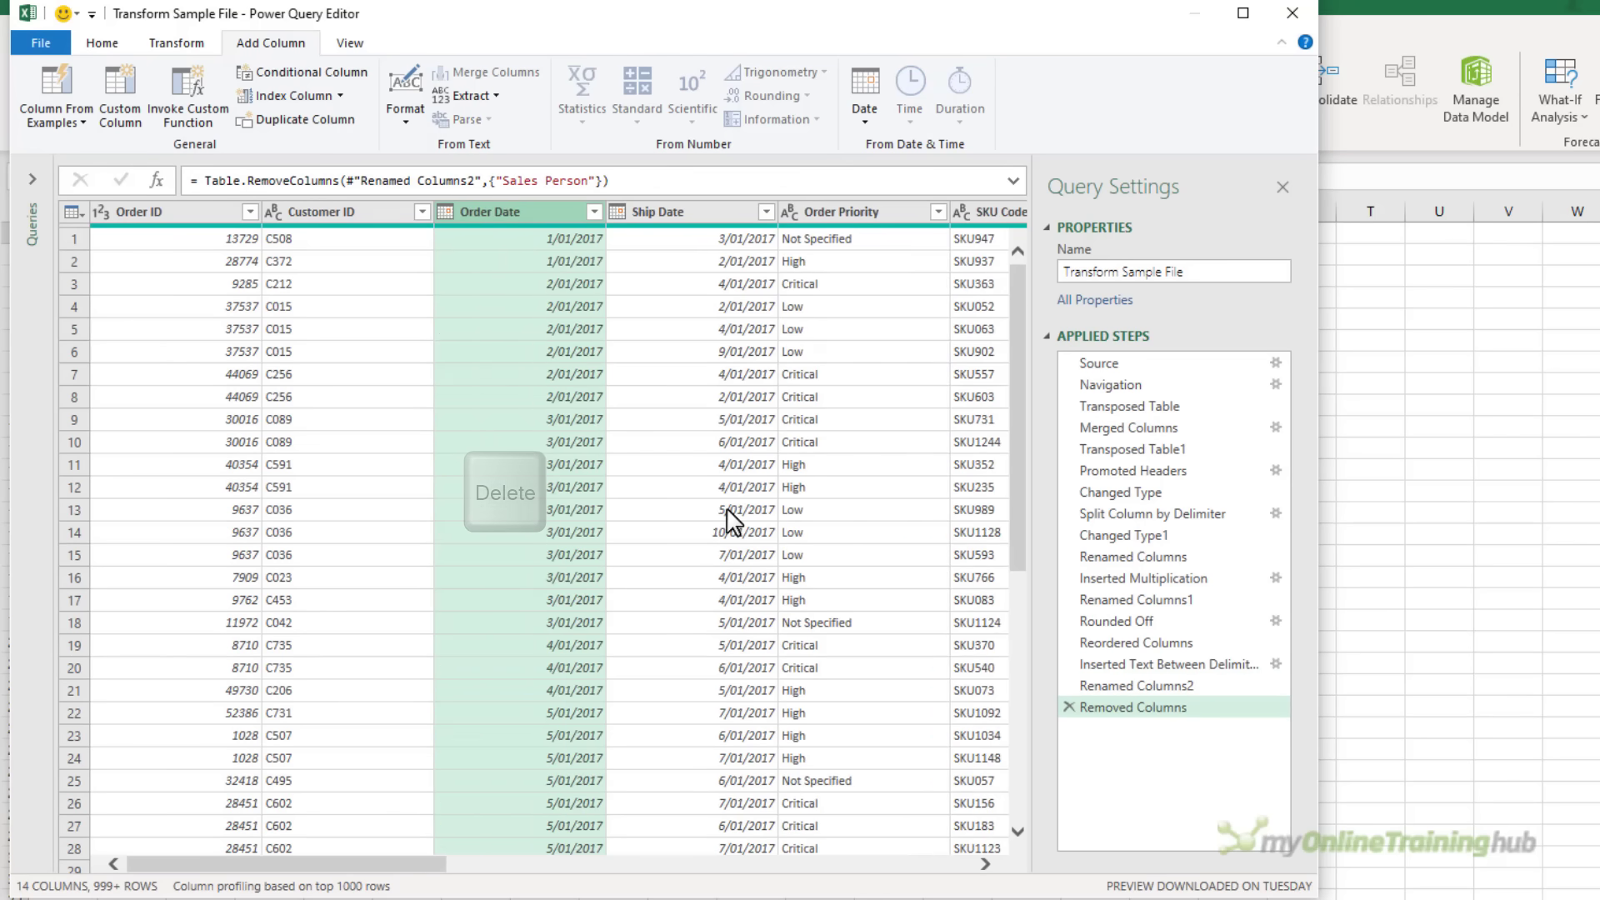
- Add a column with the days between Ship Date and Order Date
drag(389, 865, 432, 866)
click(594, 211)
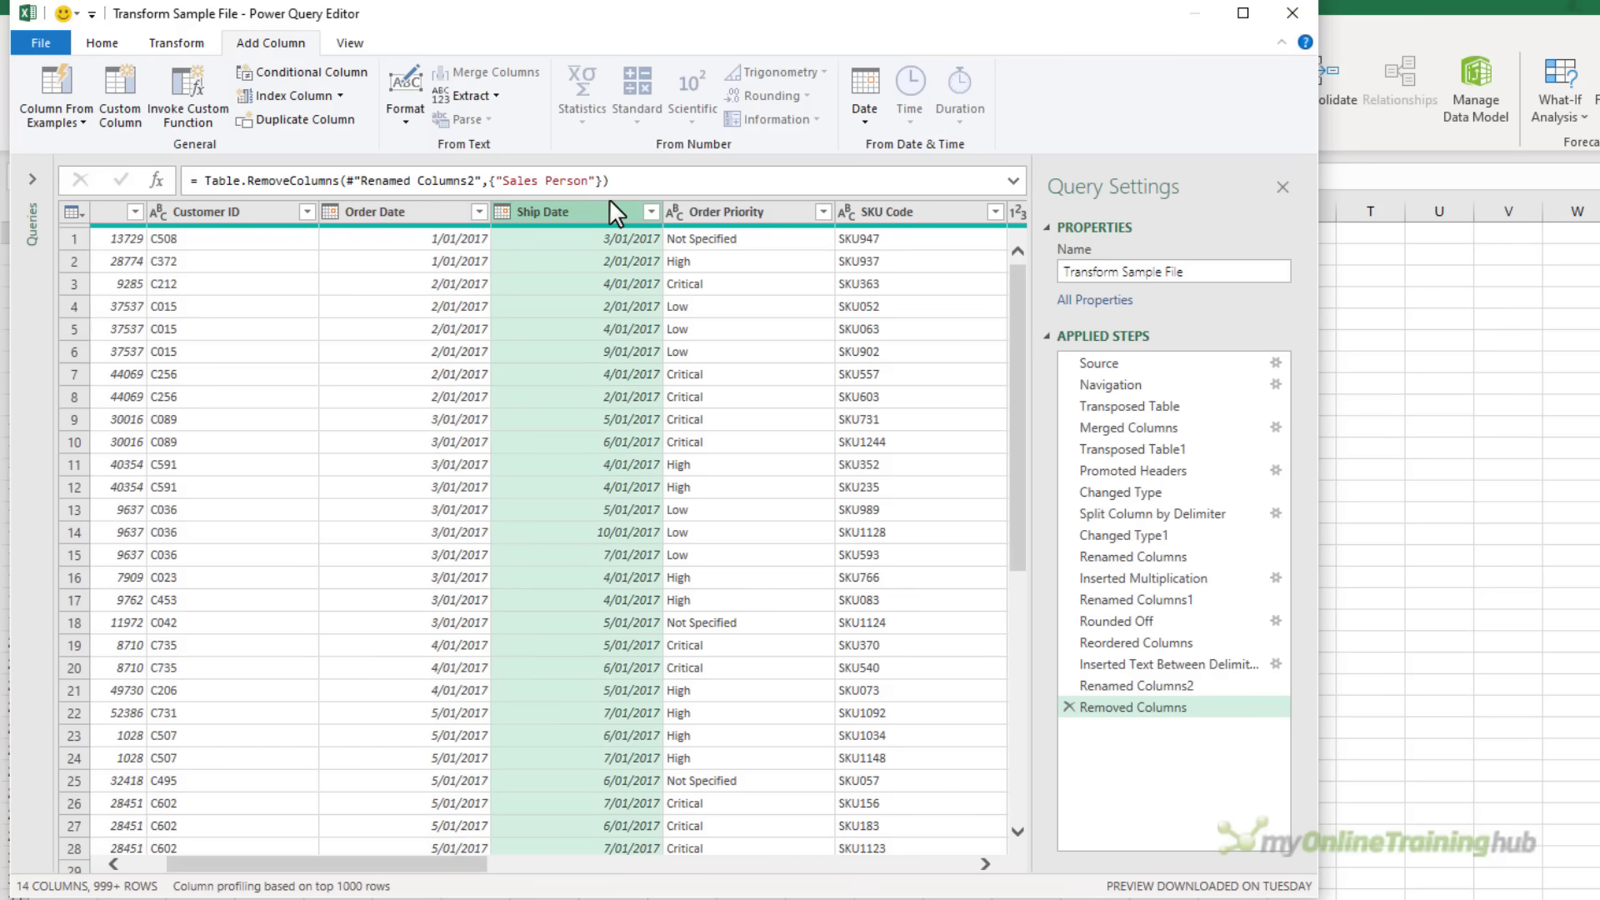
ctrl+click(431, 212)
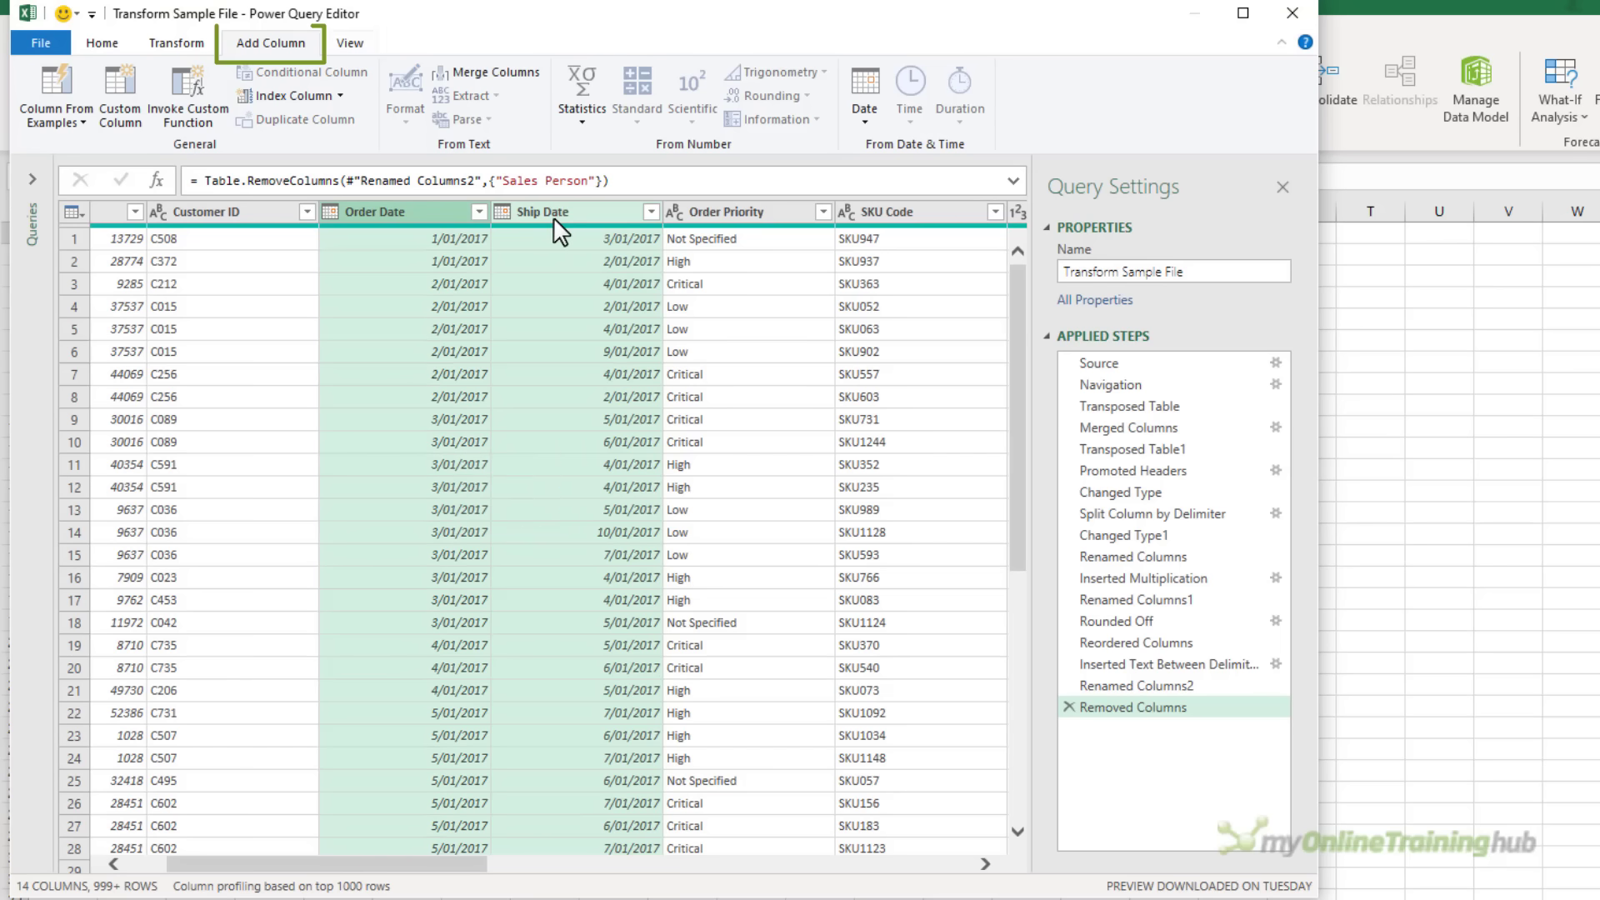
click(864, 104)
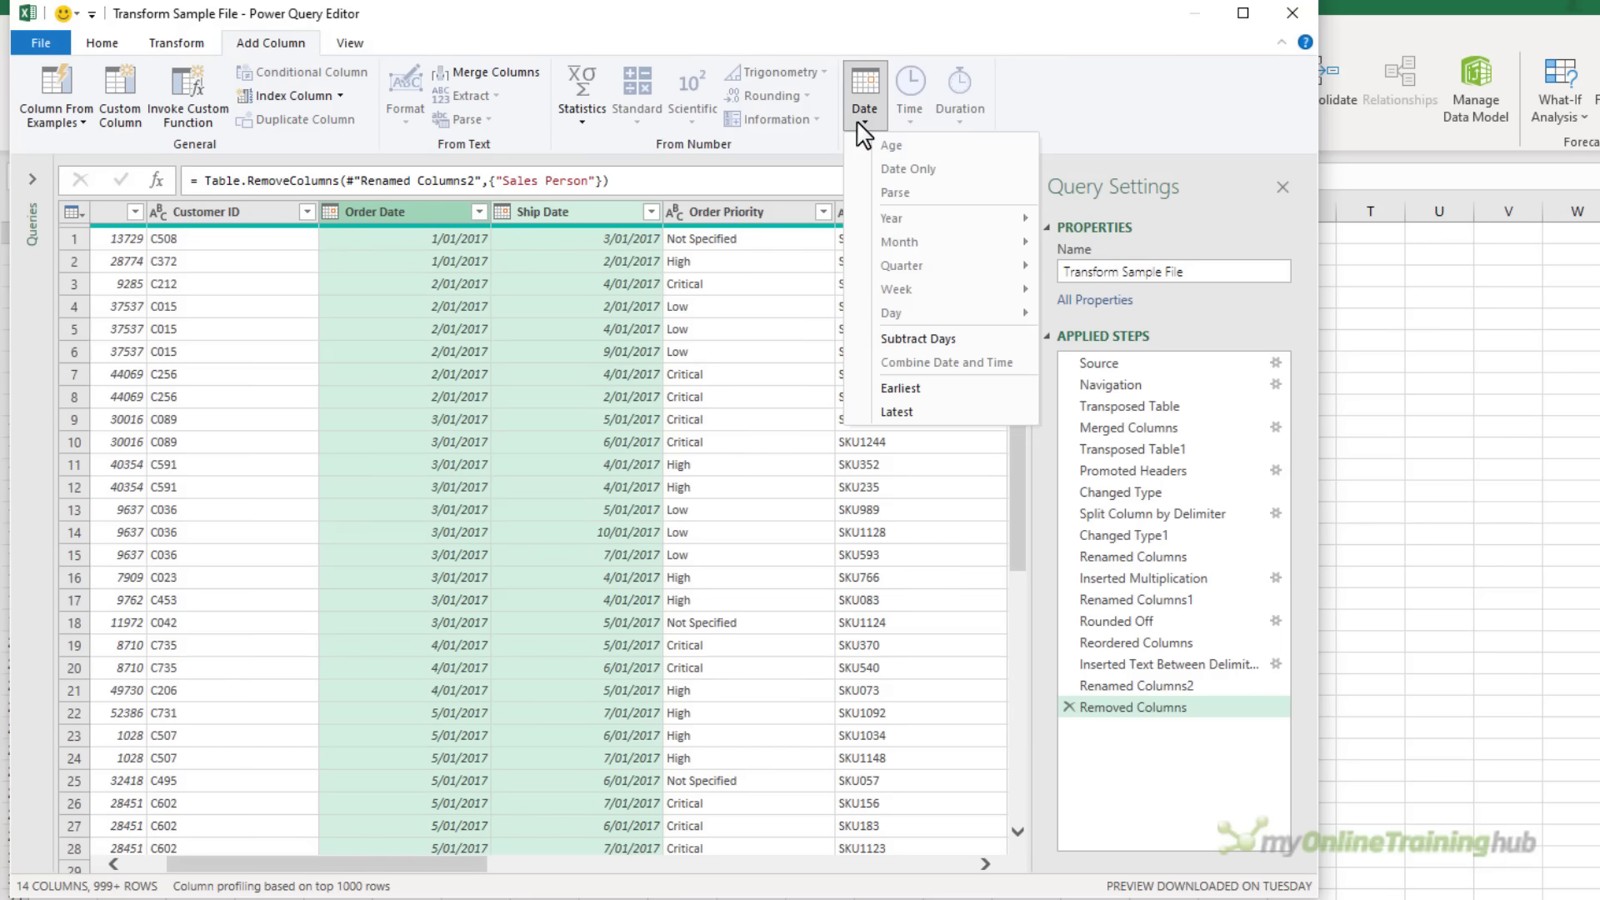
click(866, 337)
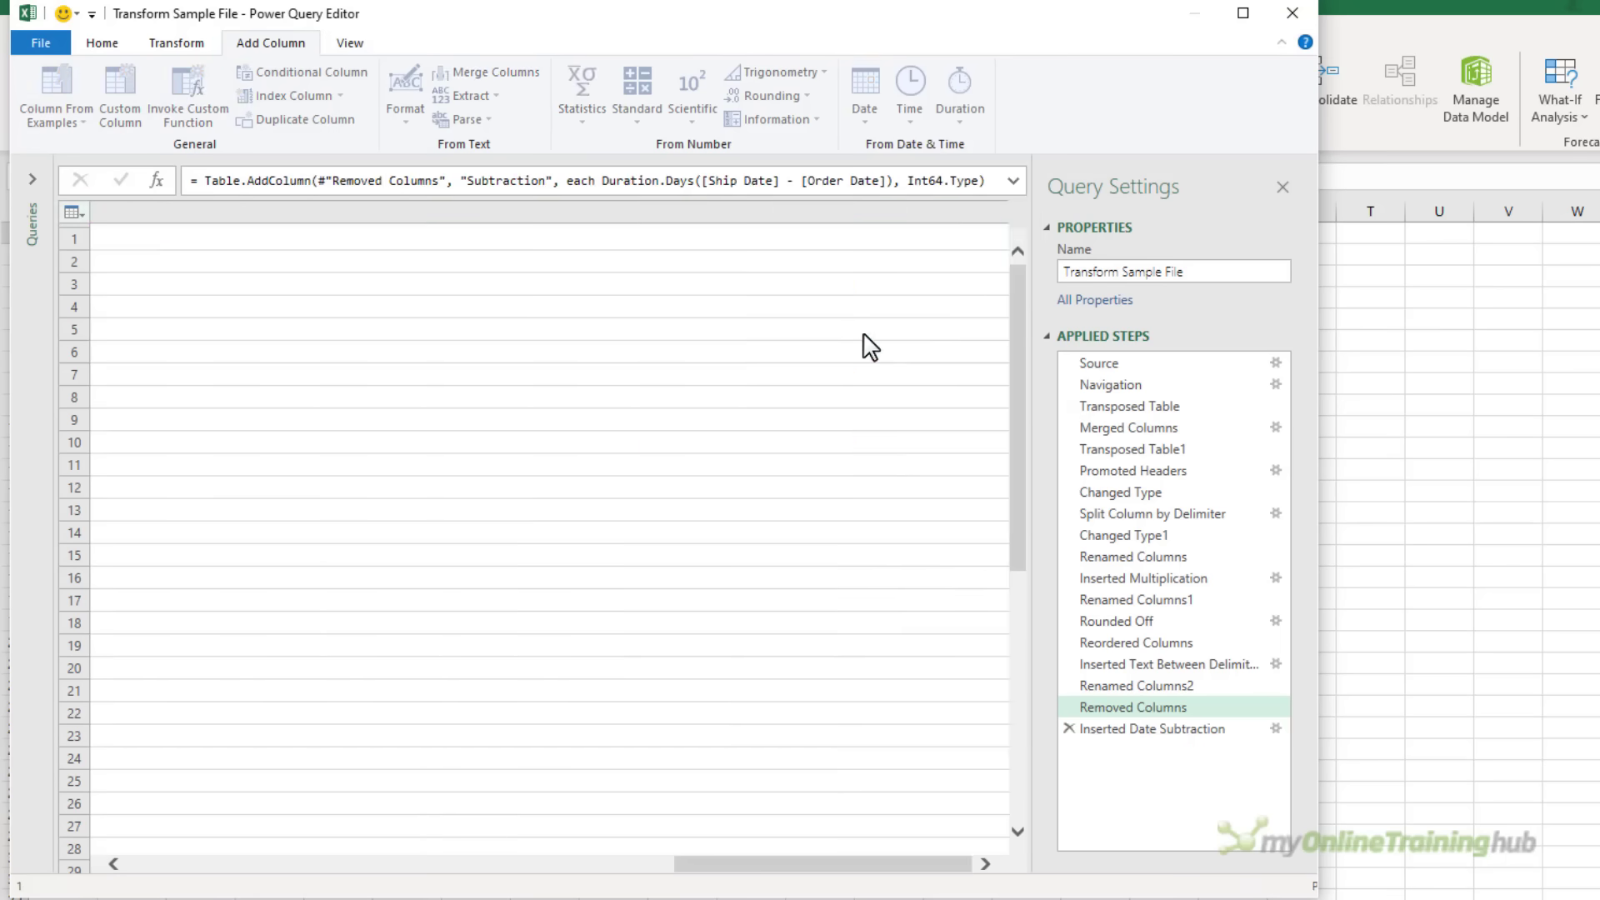
- Rename the subtraction column Days to Ship and place it after Ship Date
double_click(916, 210)
text(Days to Ship)
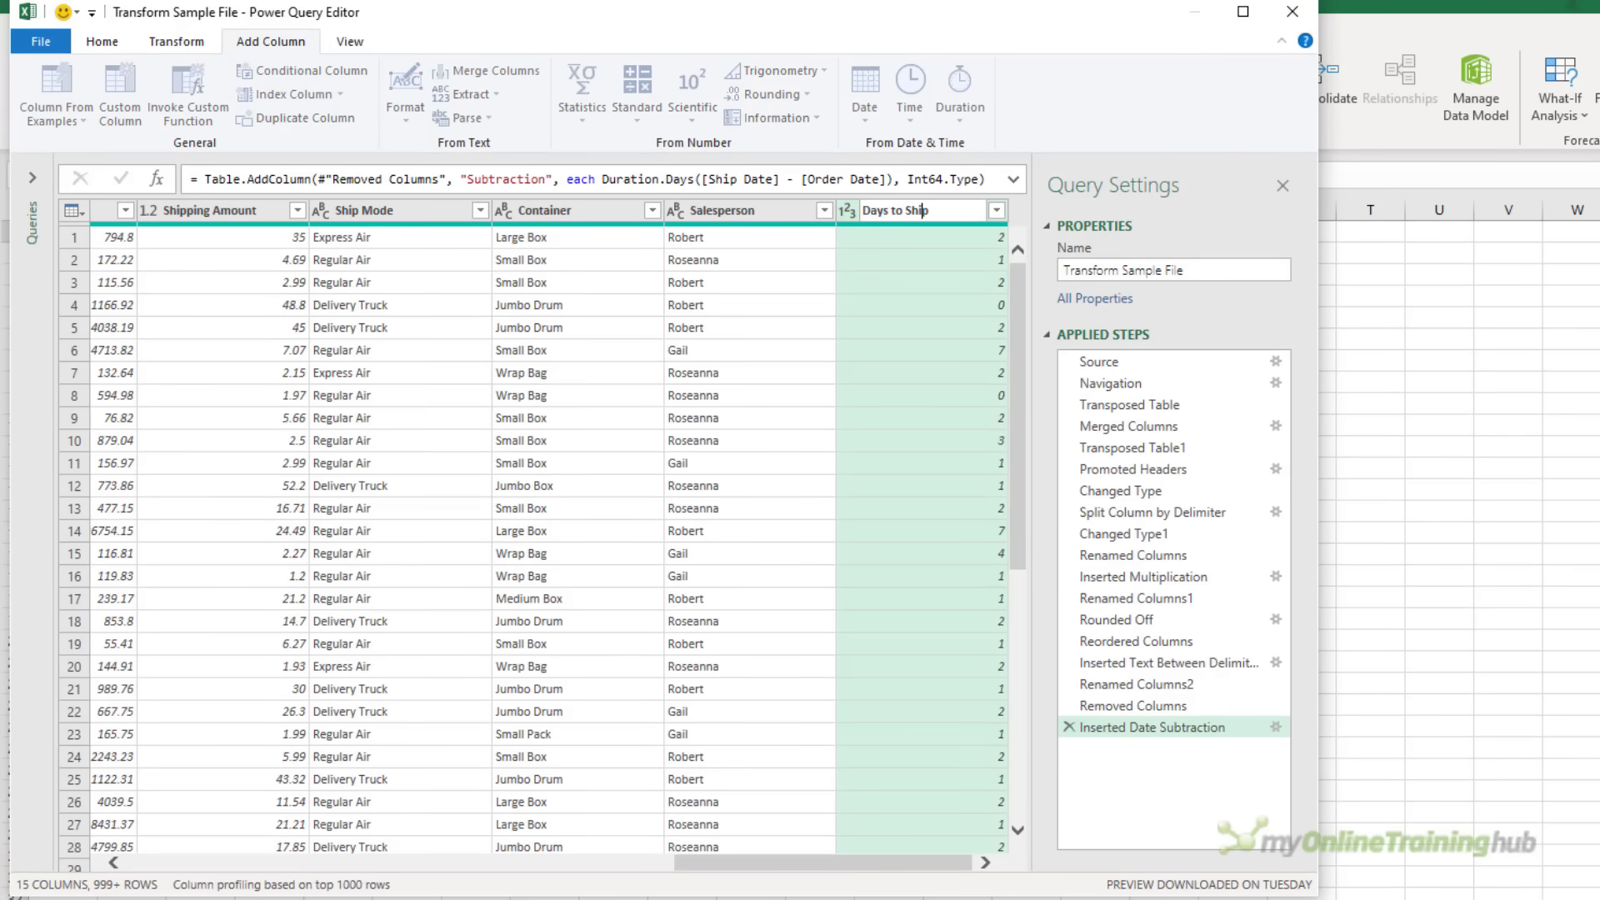
key(Return)
drag(933, 210, 269, 204)
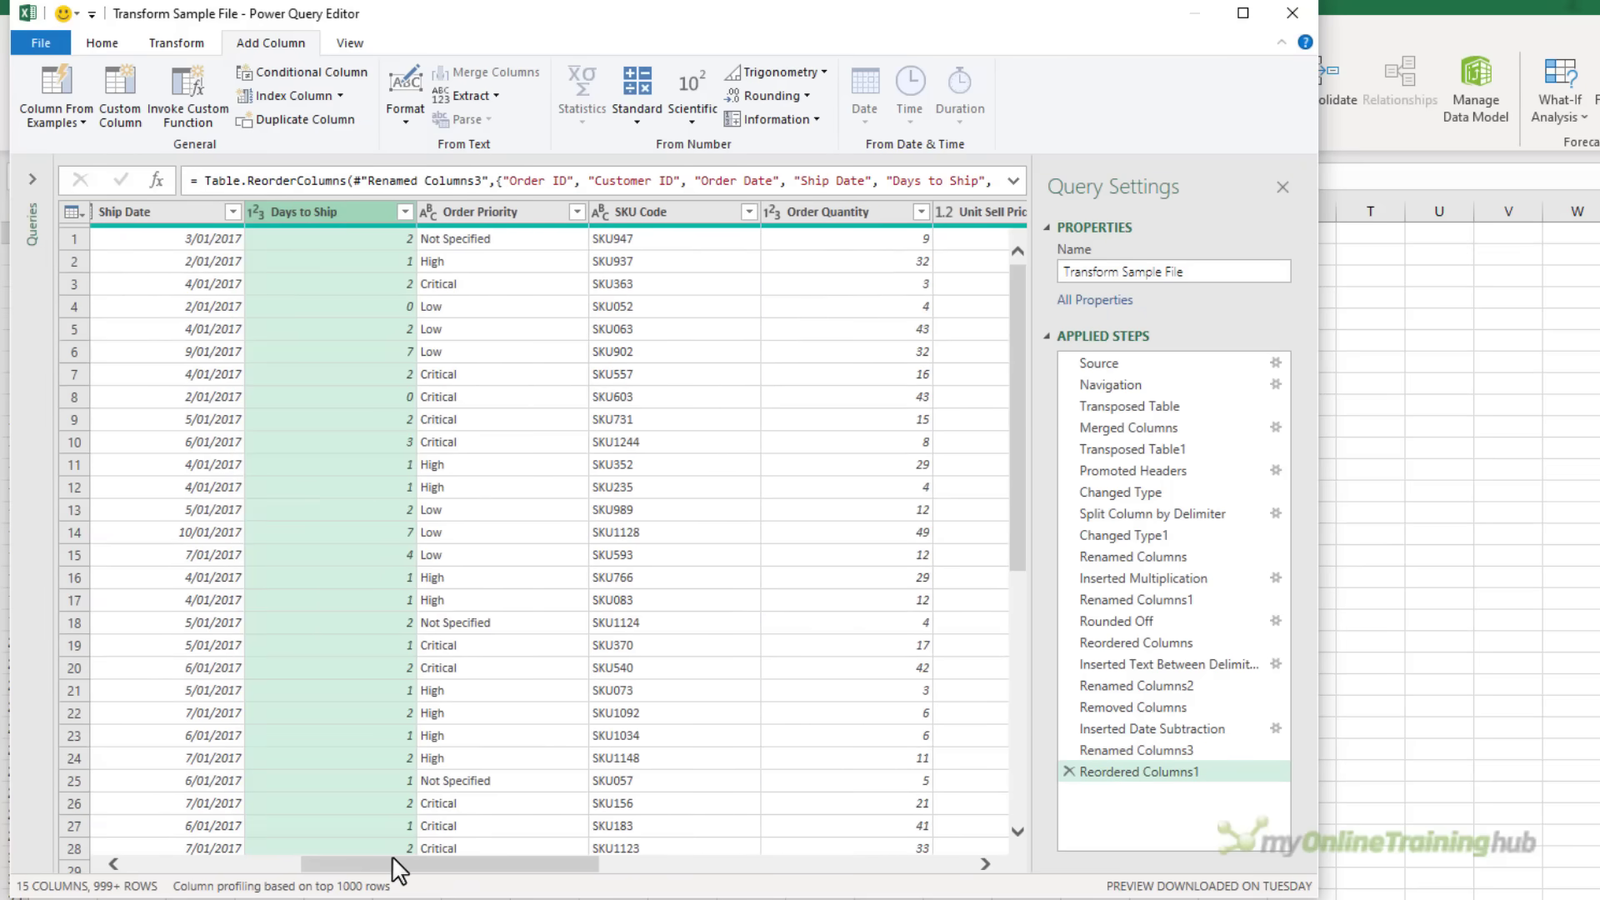
- Uncheck Not Specified in the Order Priority filter to drop those rows
click(488, 218)
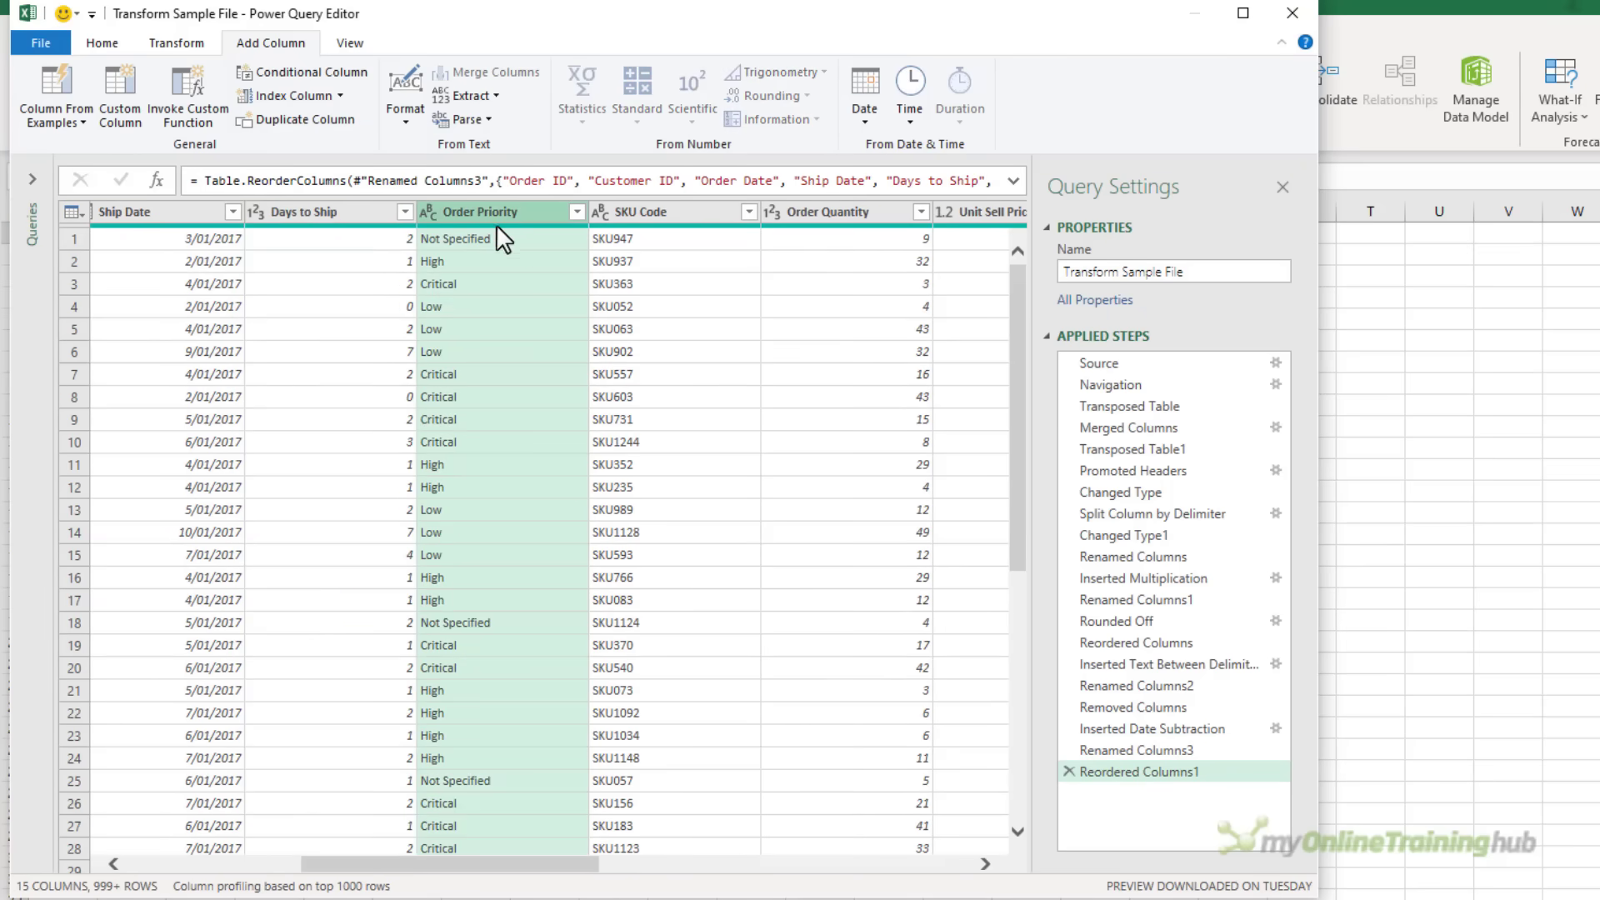
click(577, 211)
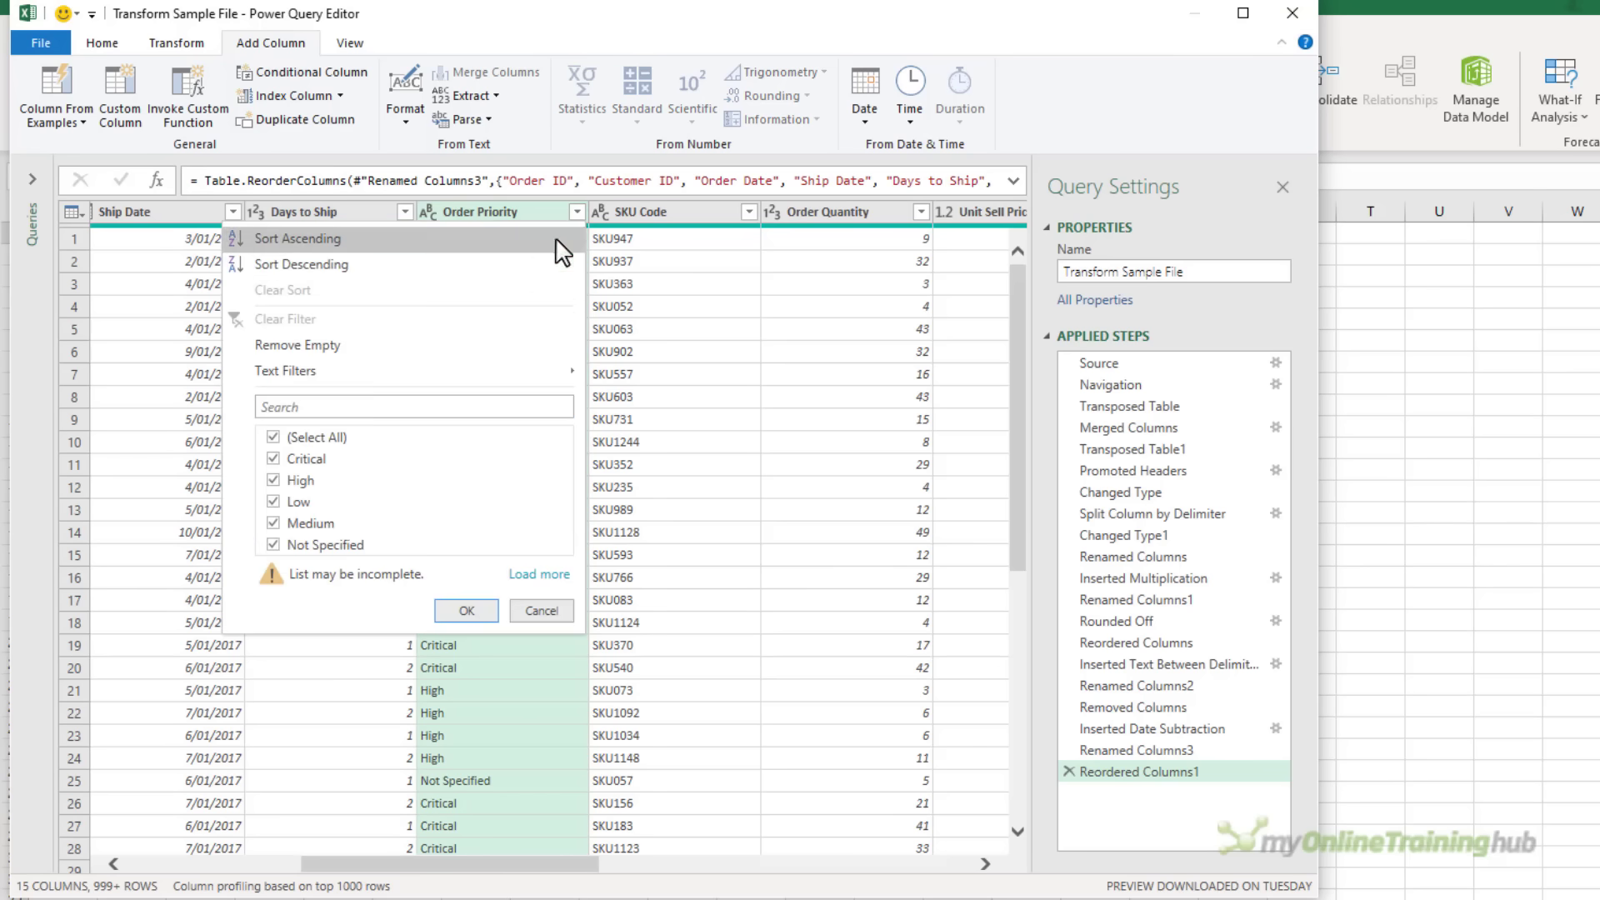
click(273, 546)
click(273, 547)
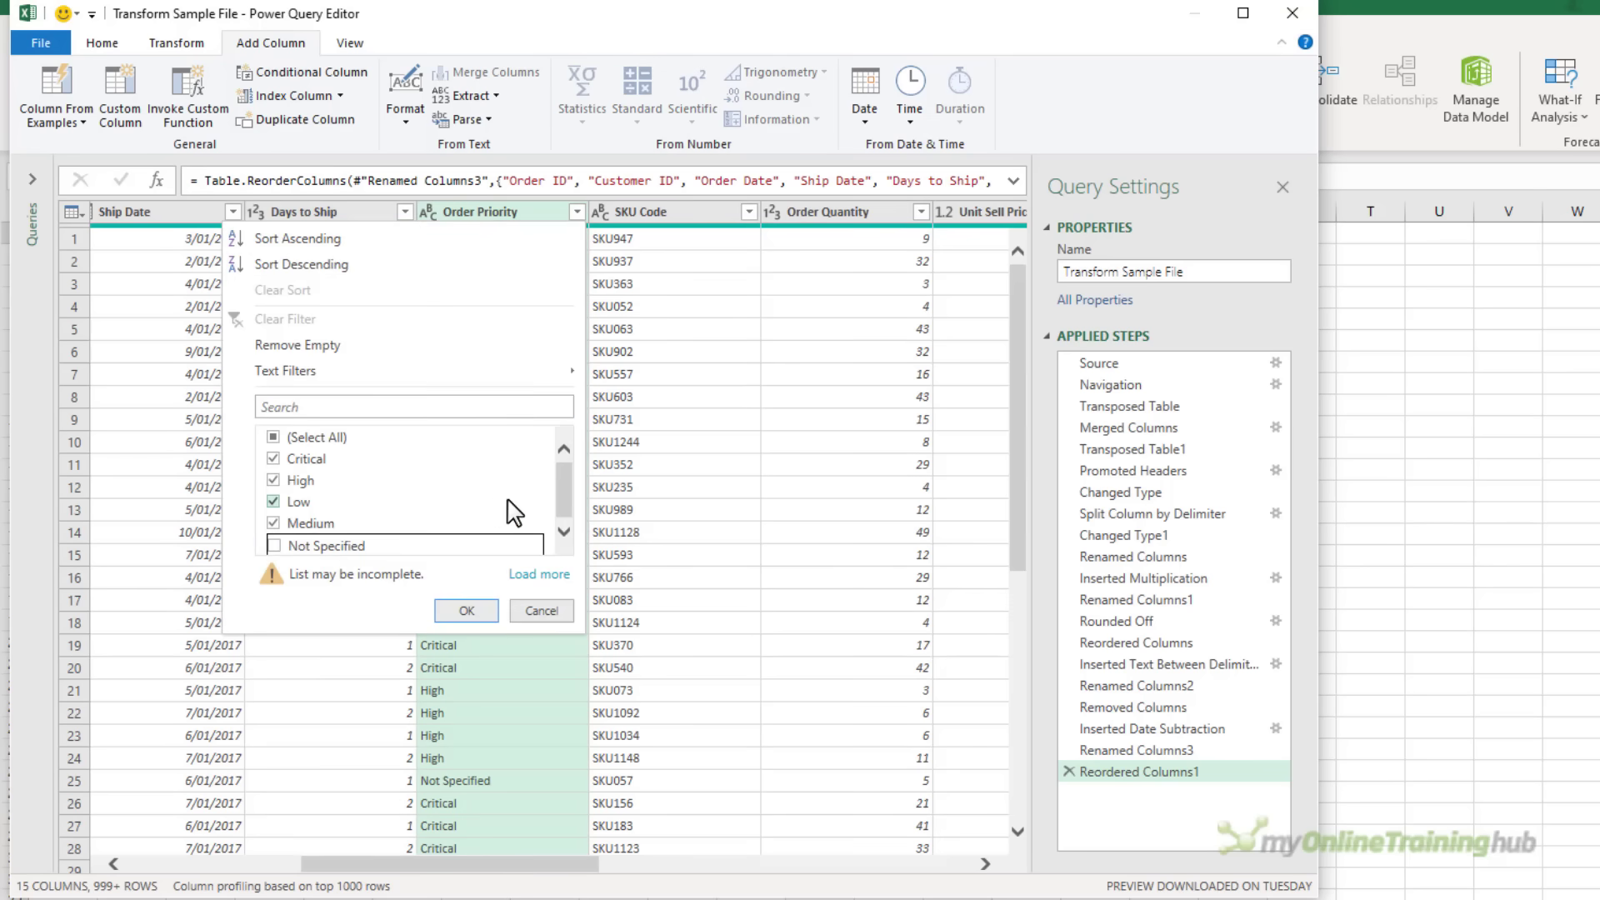
click(450, 611)
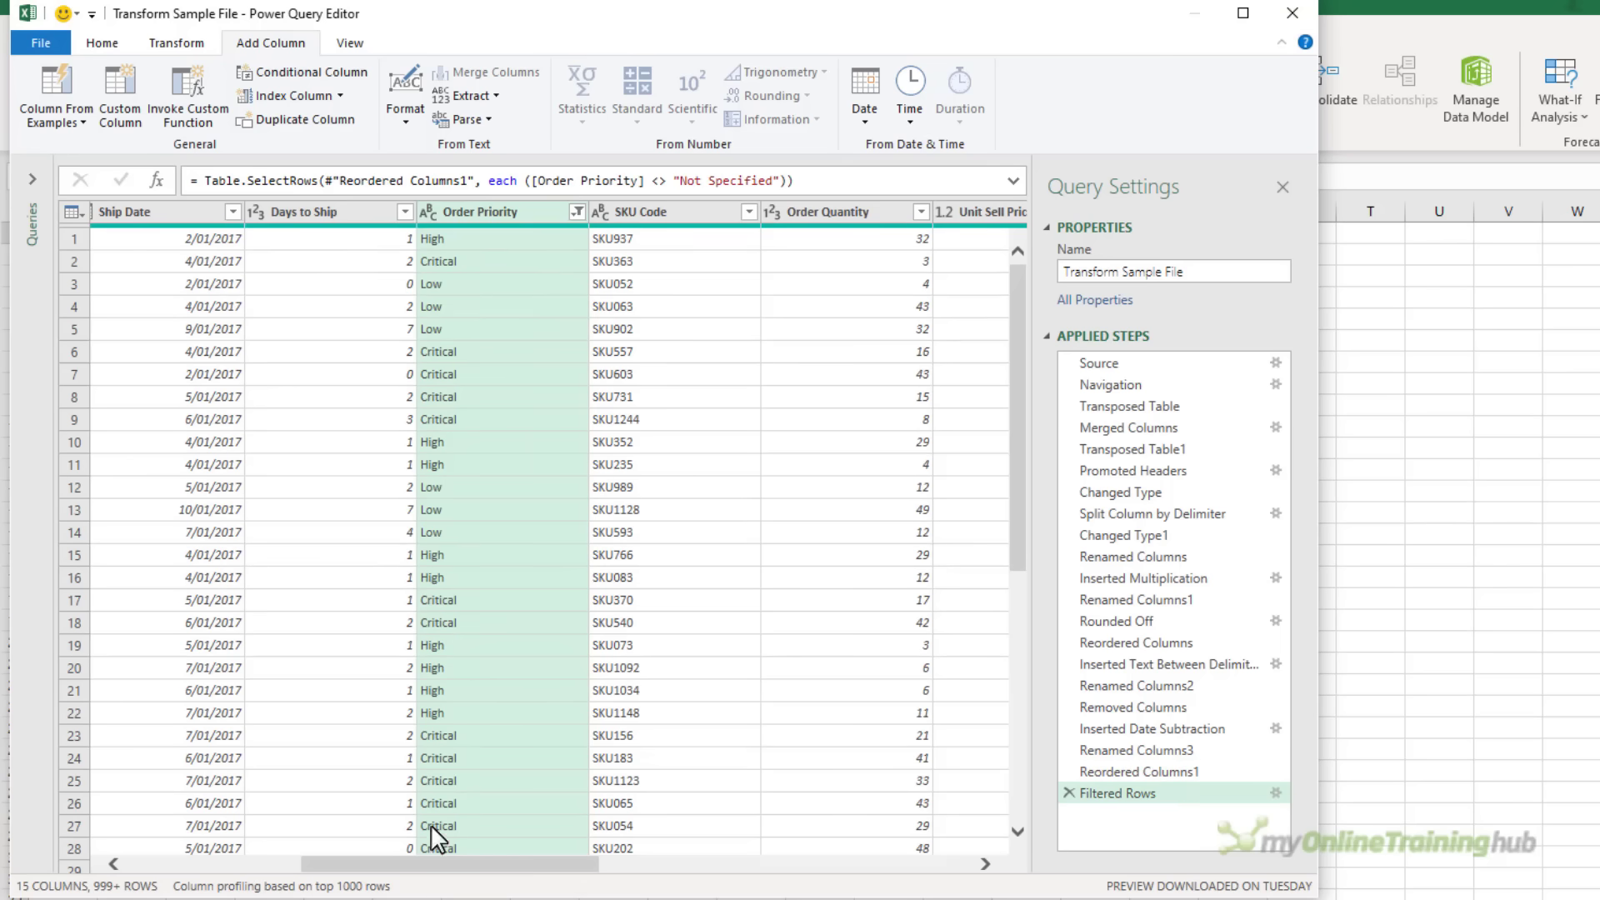
drag(427, 865, 219, 858)
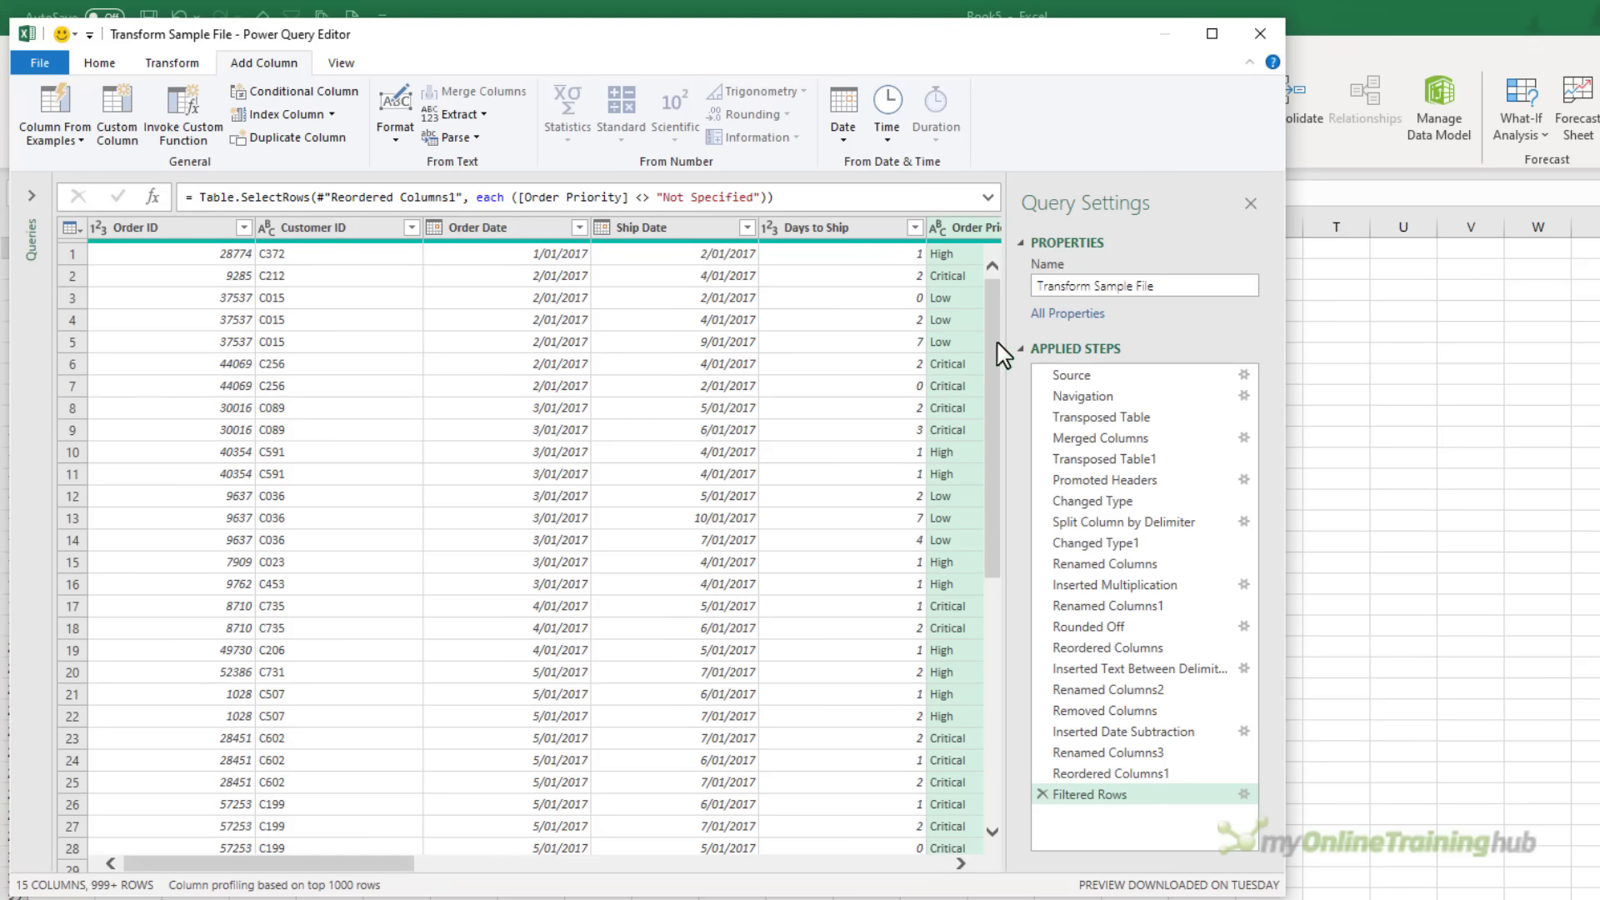
drag(994, 343, 1004, 301)
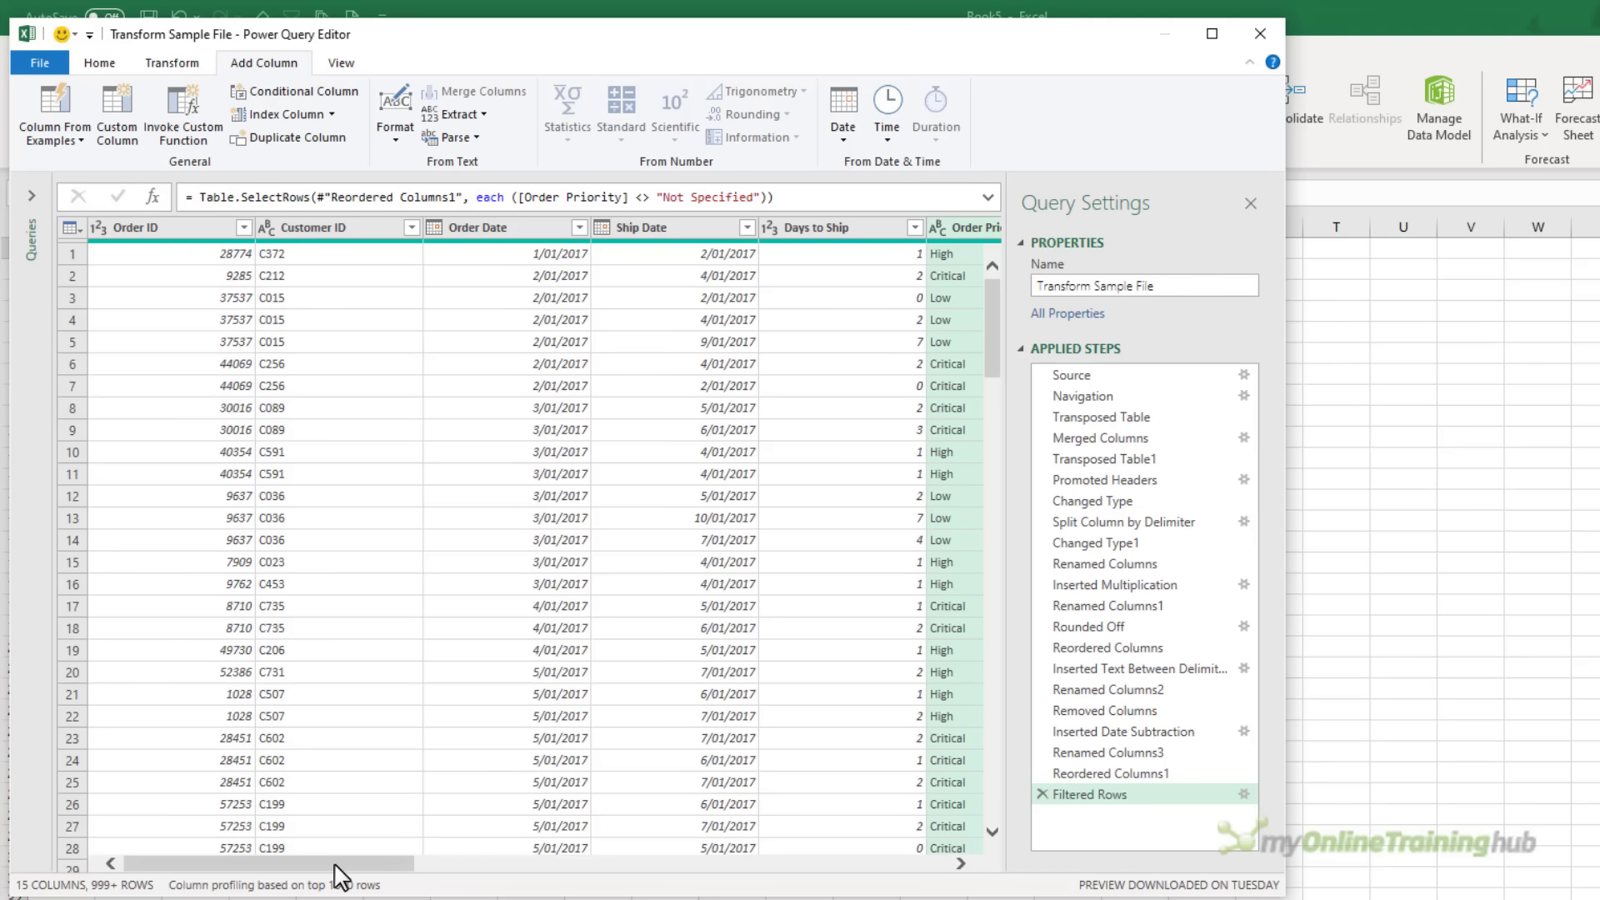
- Open the combined Data query and expand its Changed Type formula
click(31, 194)
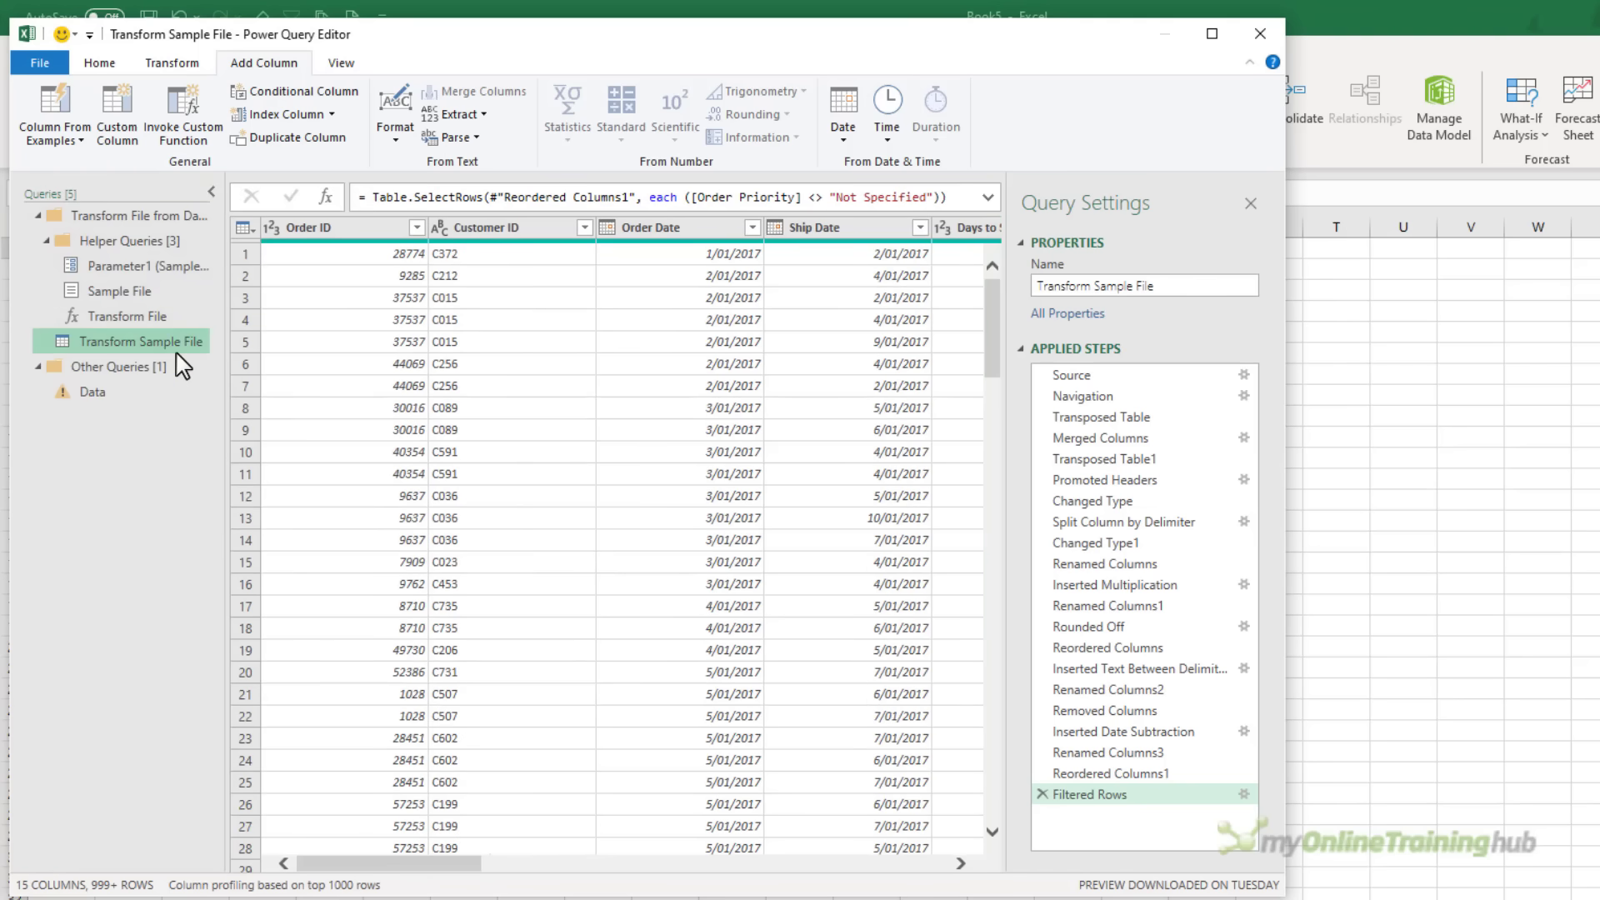
click(138, 397)
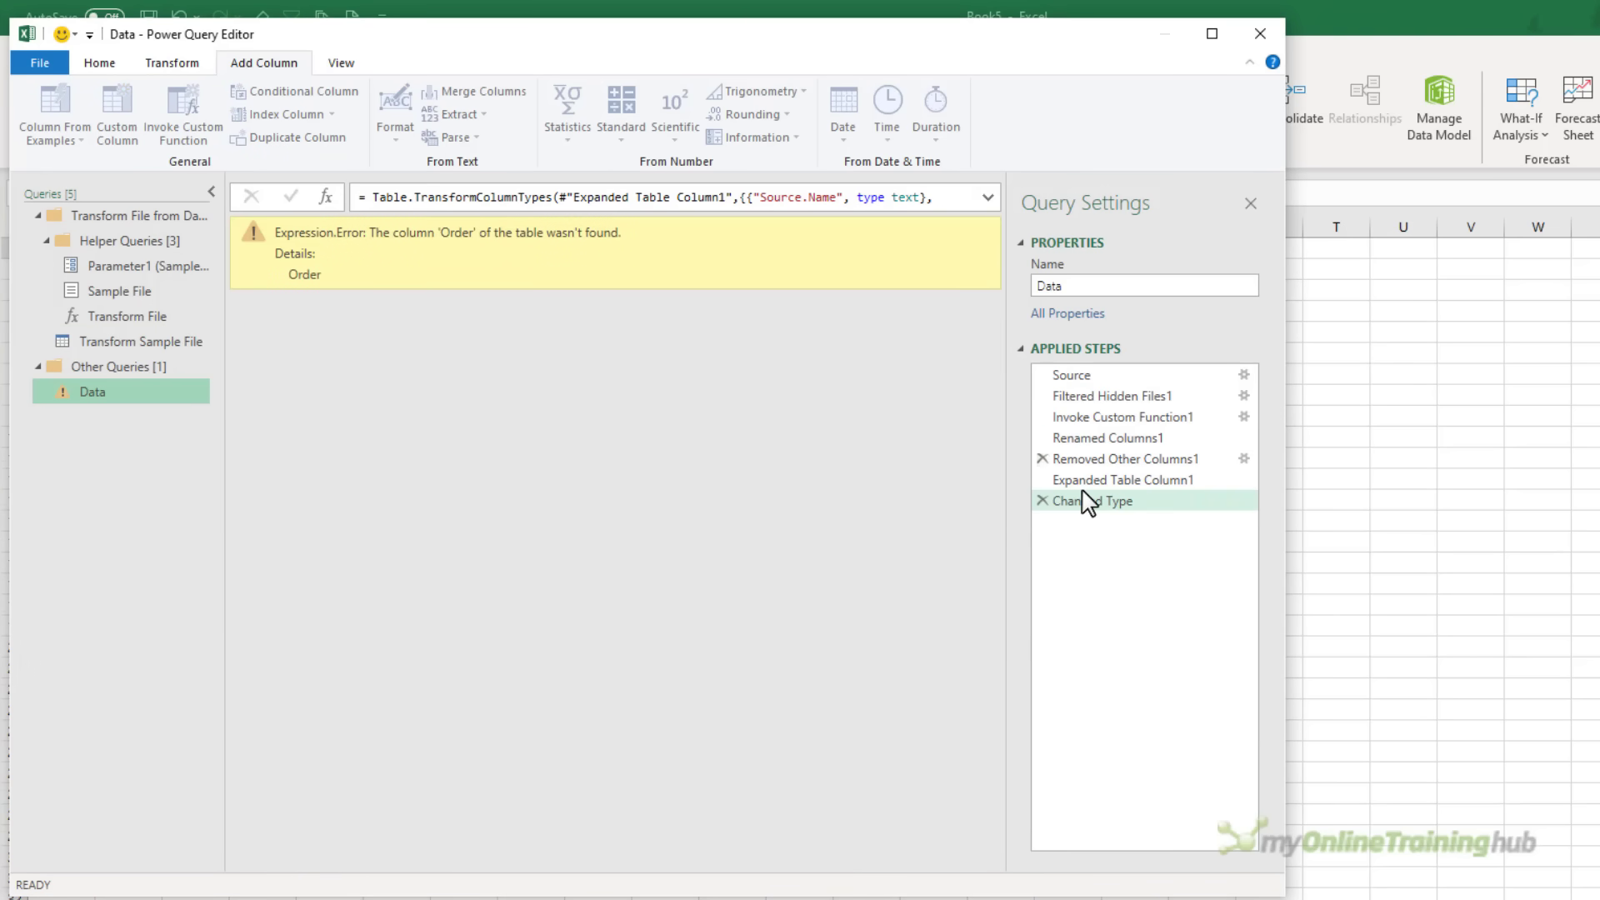
click(986, 197)
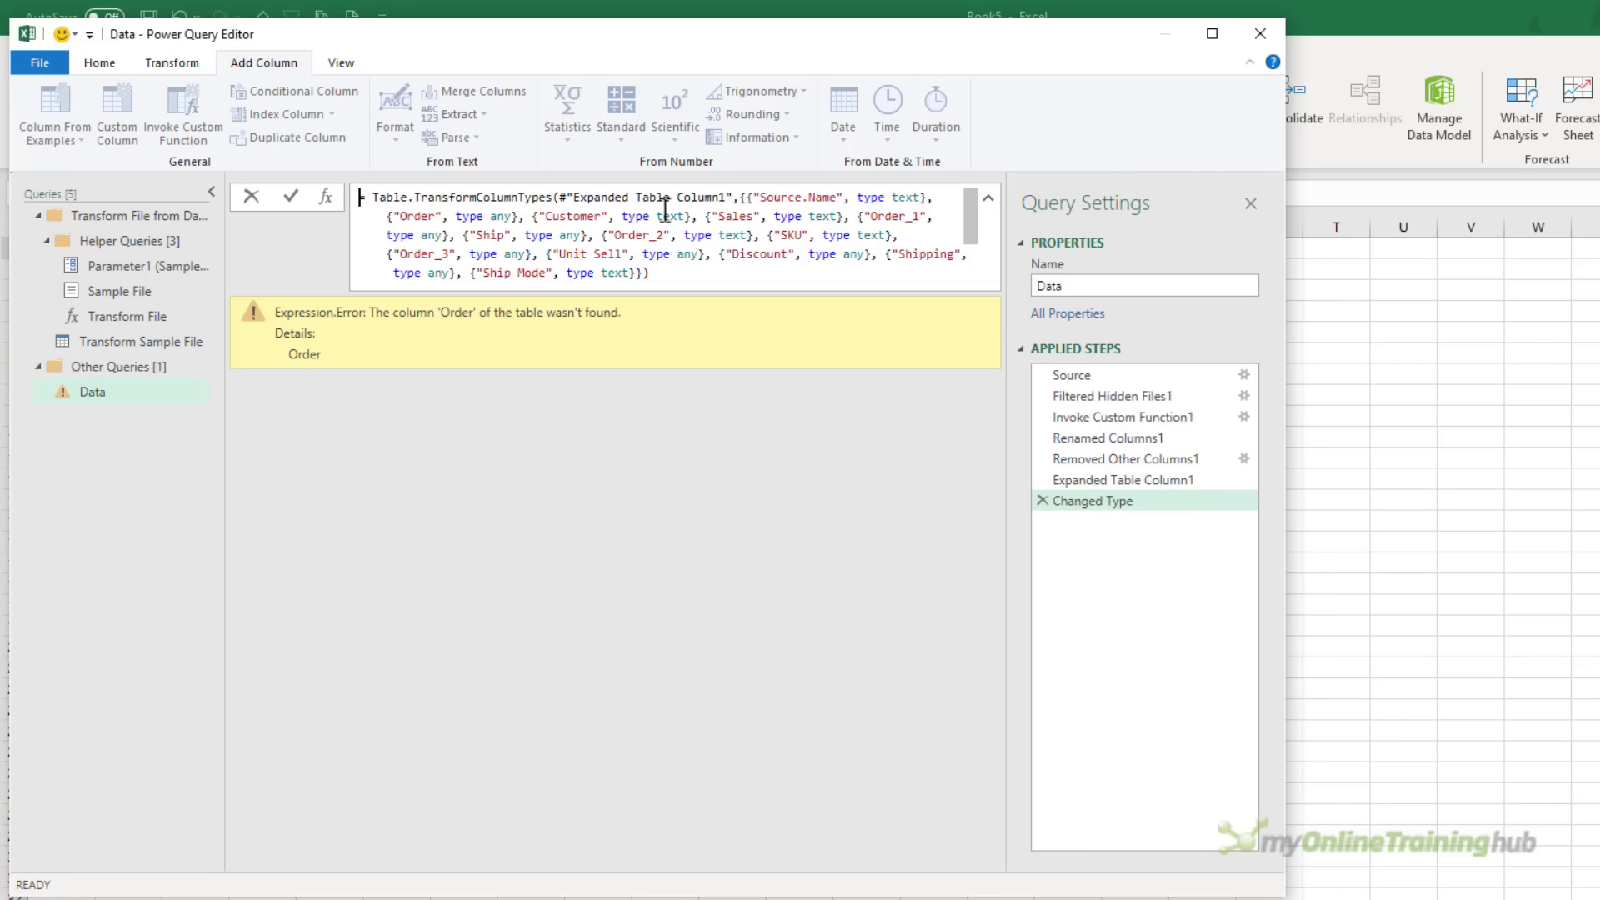
- Check the Order and Customer column names, then delete the failing Changed Type step
double_click(417, 216)
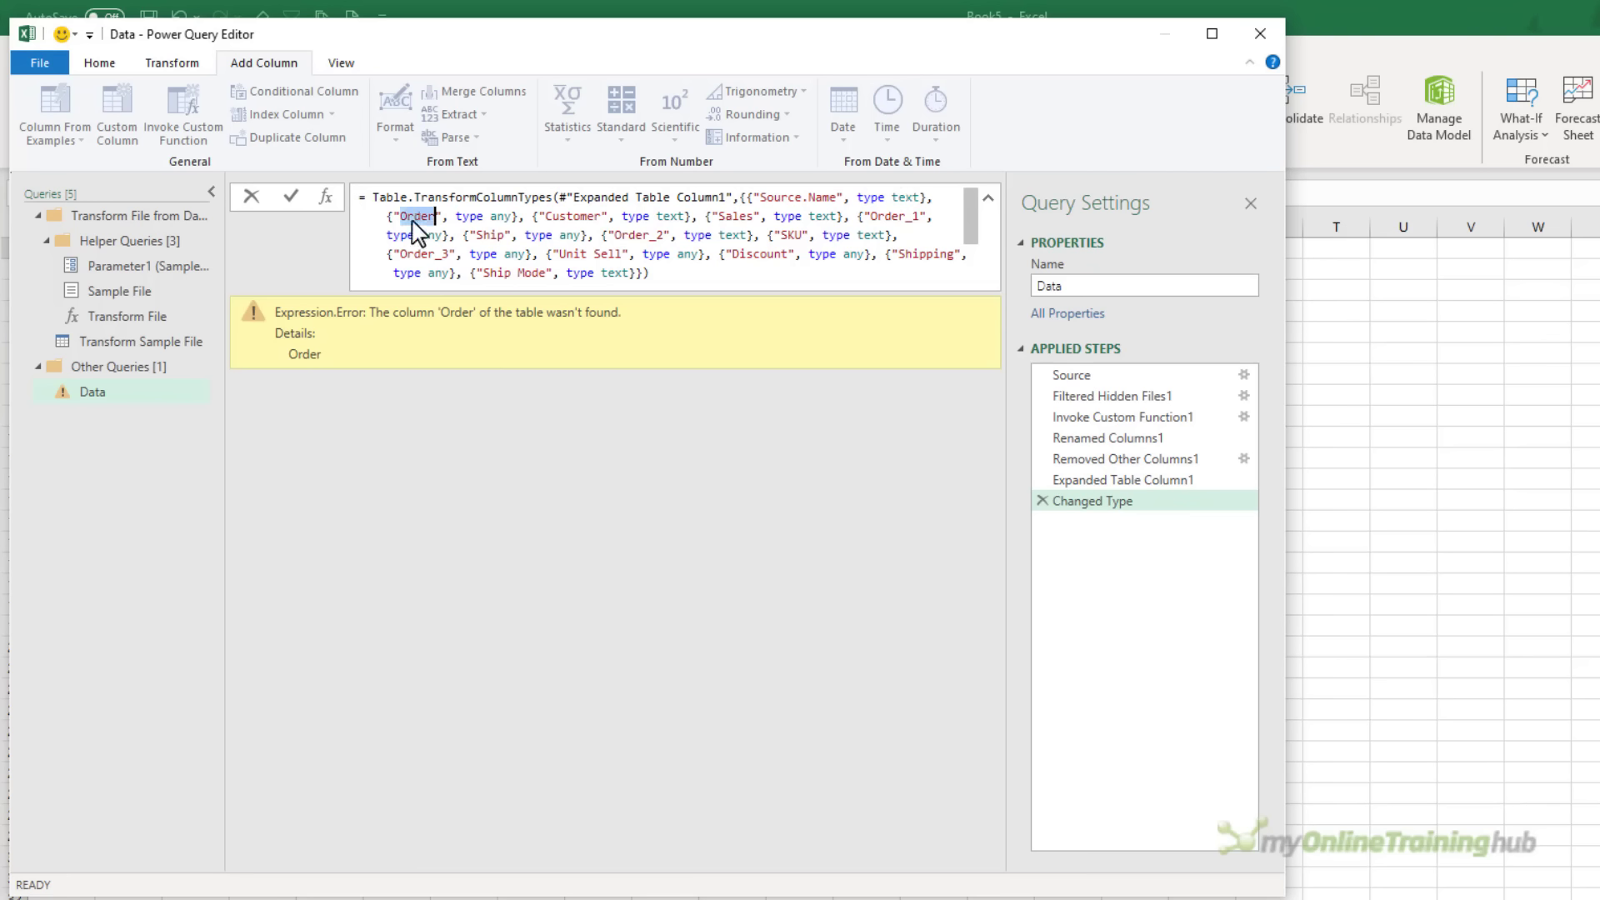
double_click(567, 216)
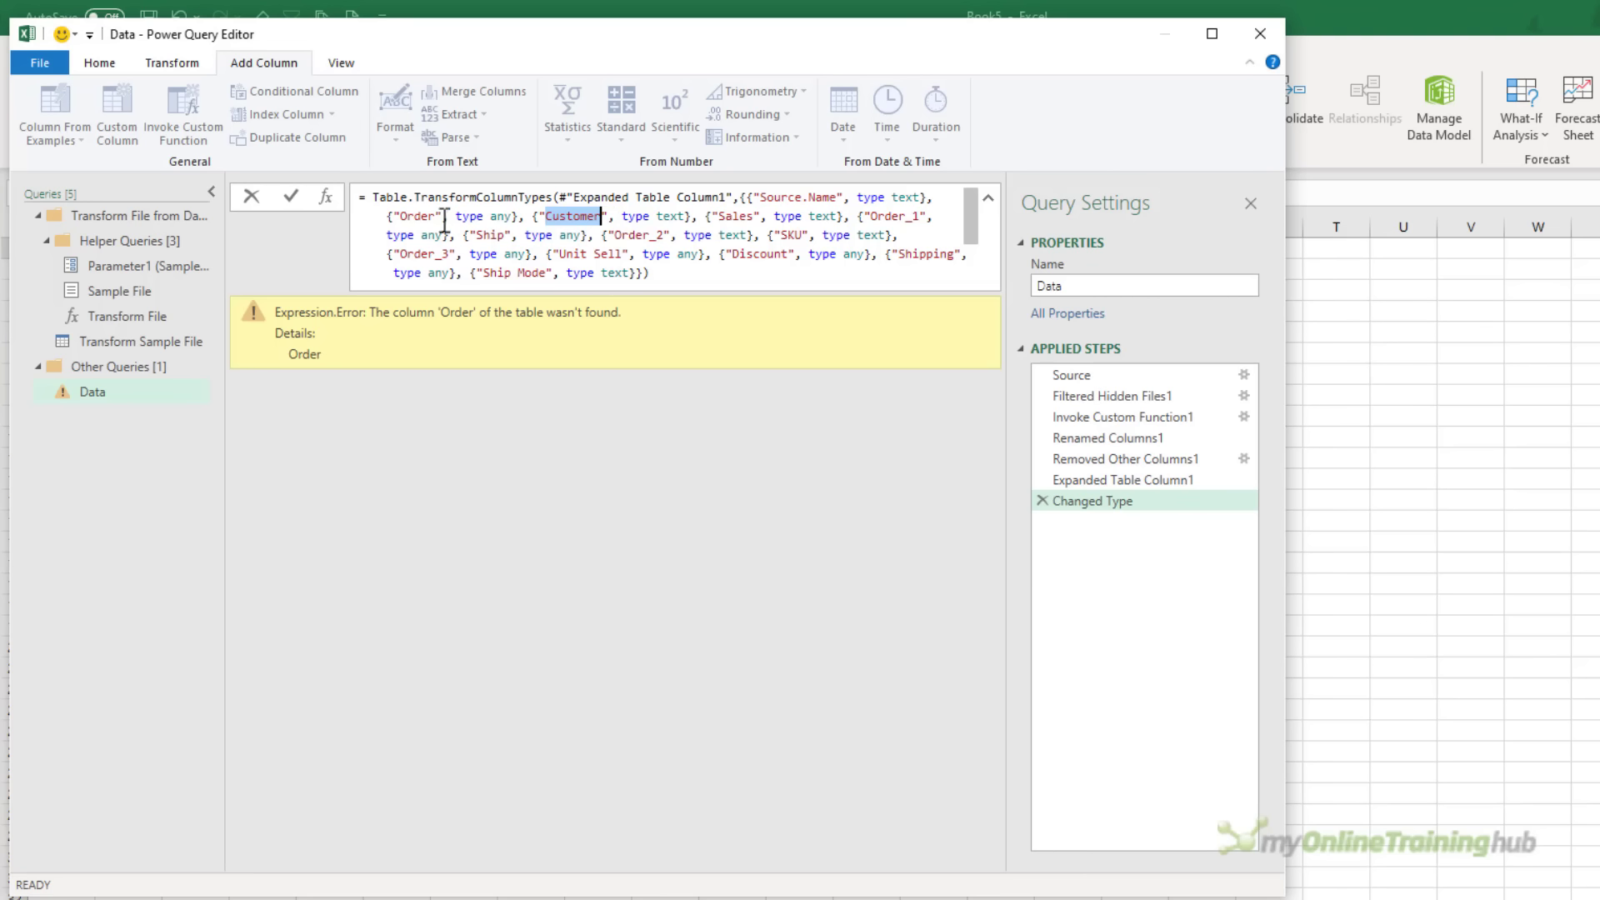
double_click(421, 218)
double_click(569, 216)
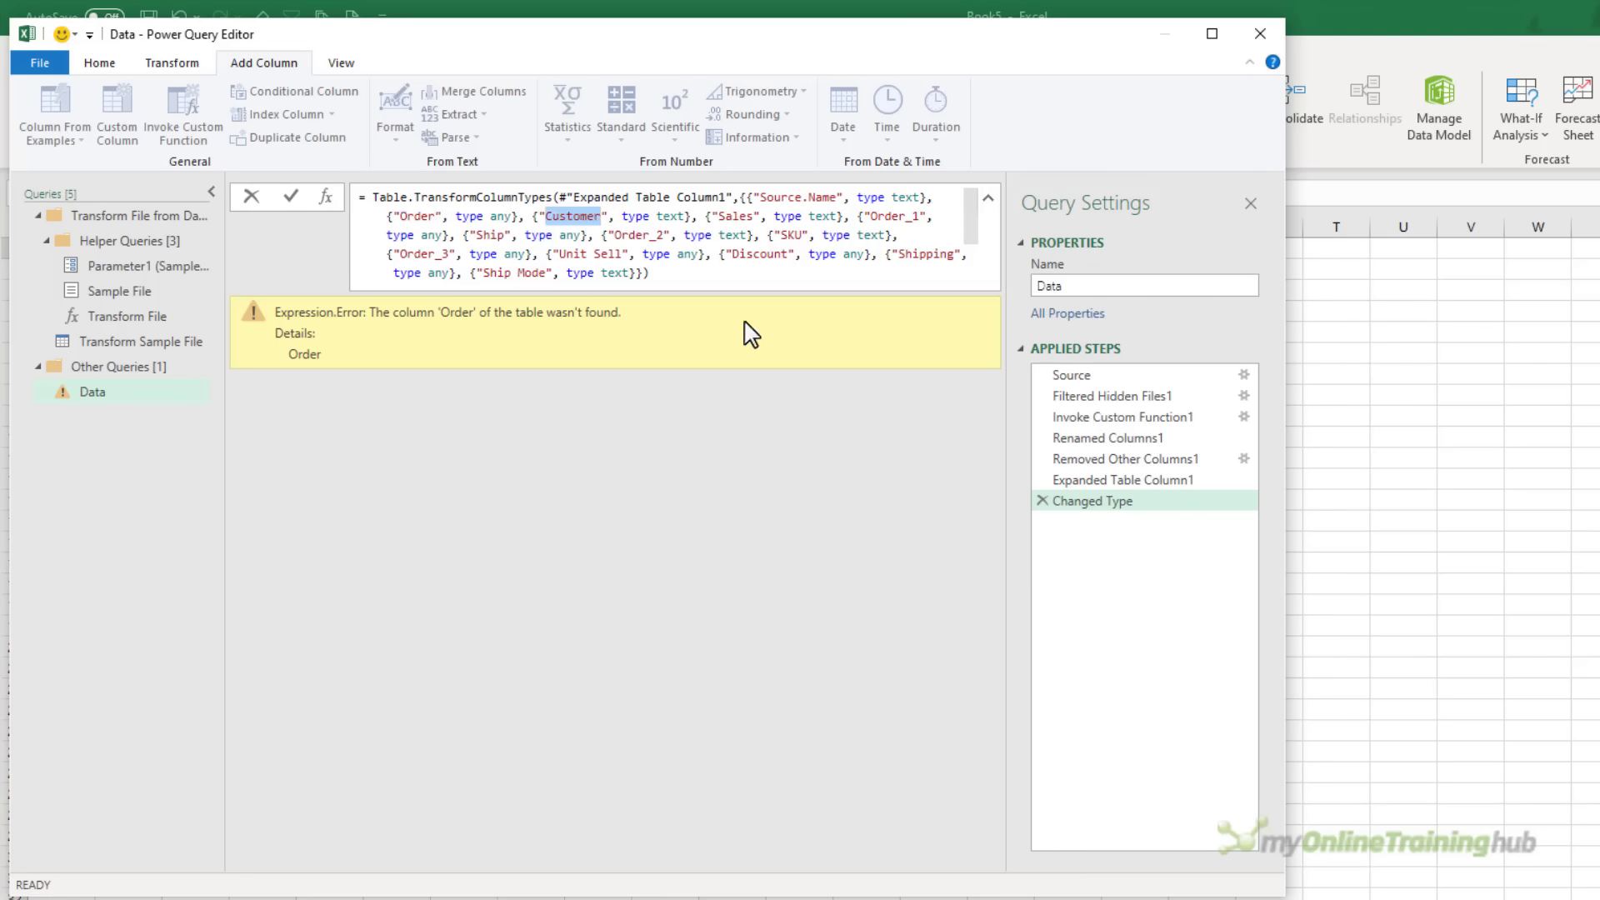
click(1044, 501)
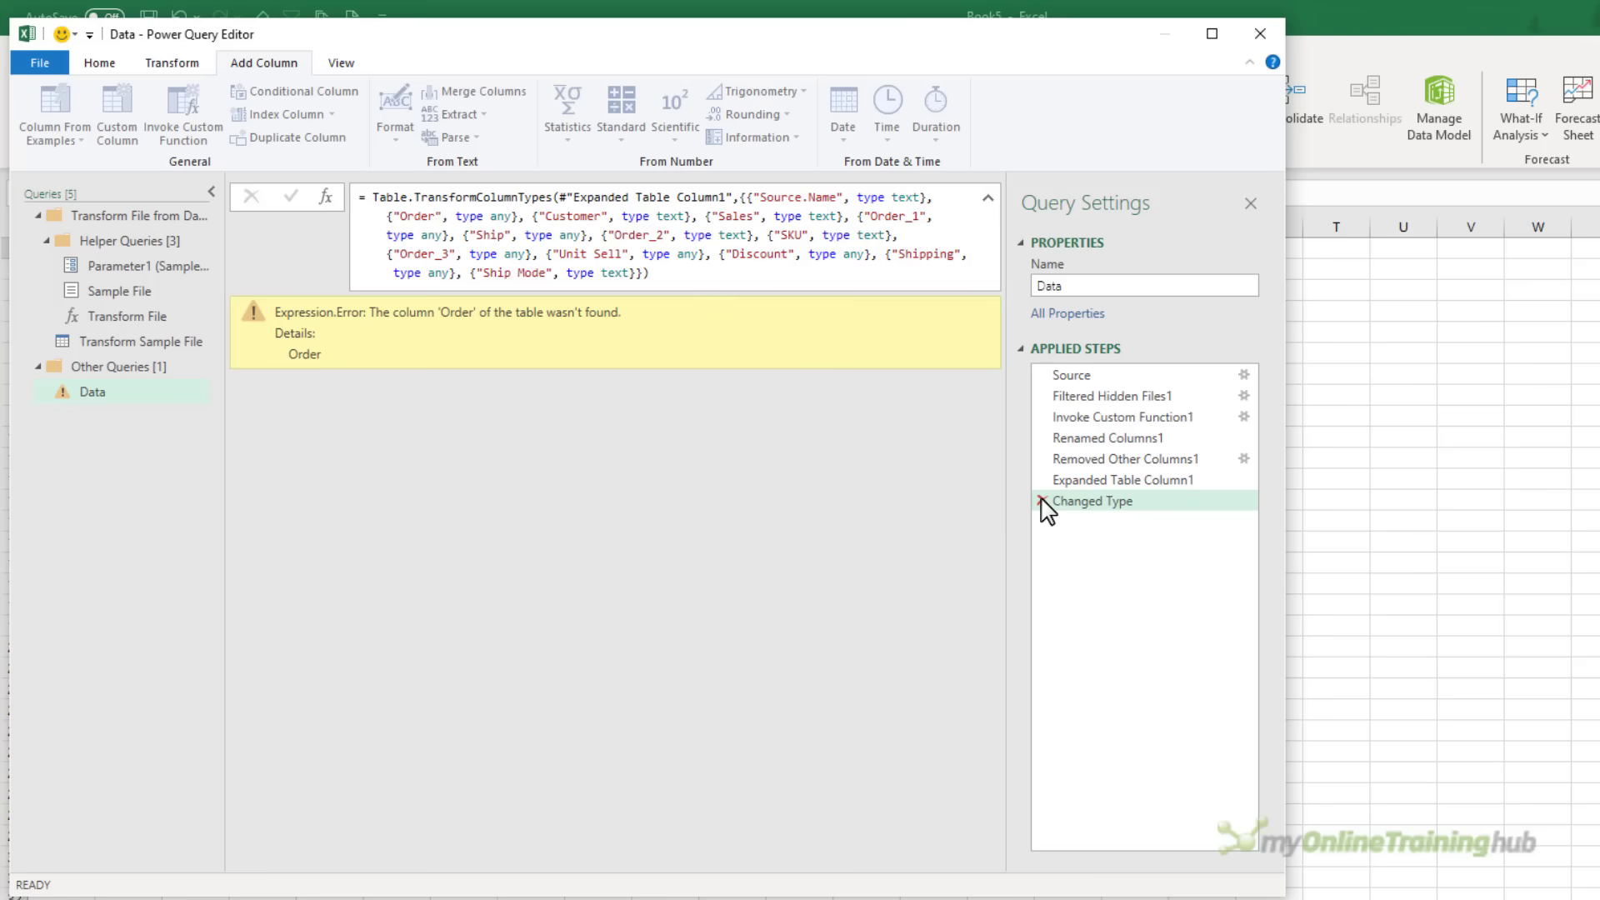
click(1041, 501)
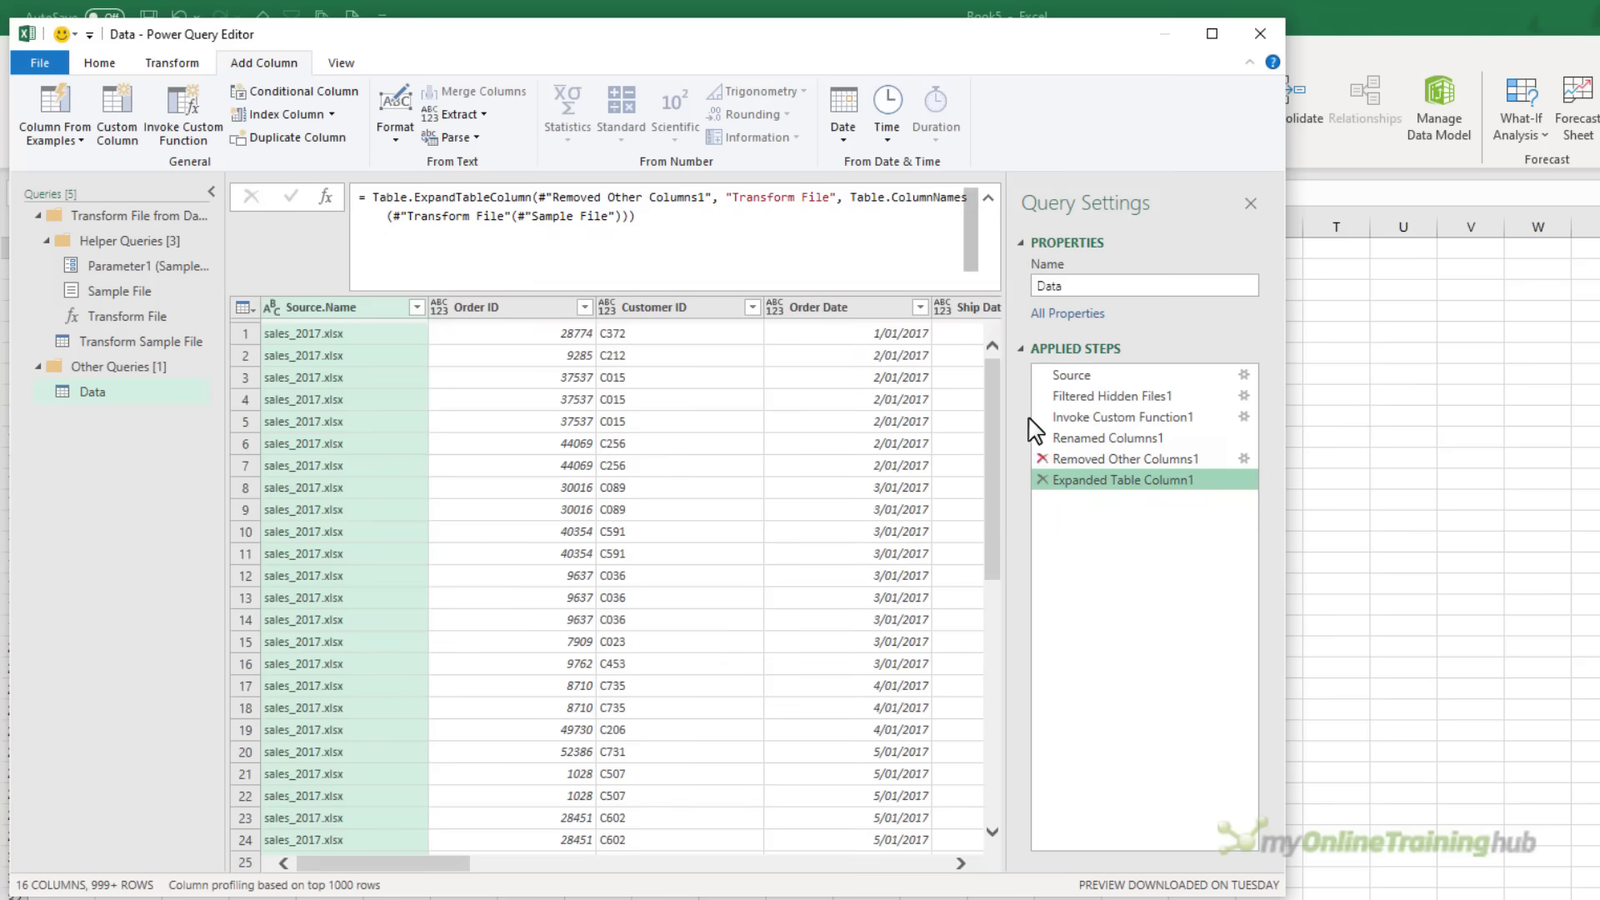
- Collapse the formula bar and delete the Source.Name column from the Data query
click(989, 198)
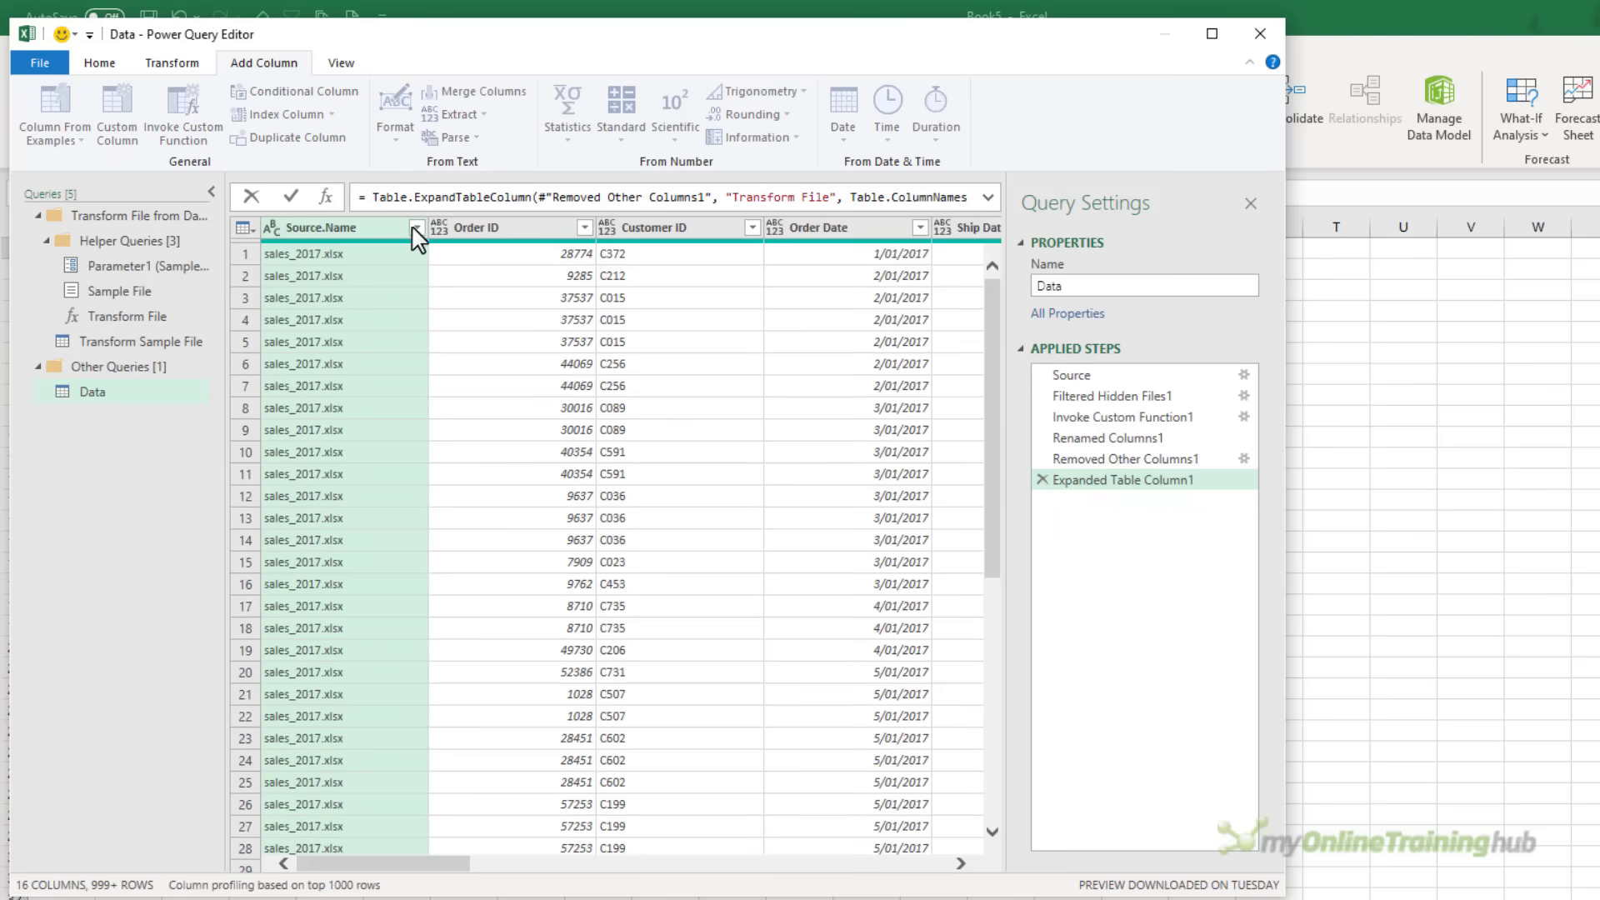
click(364, 233)
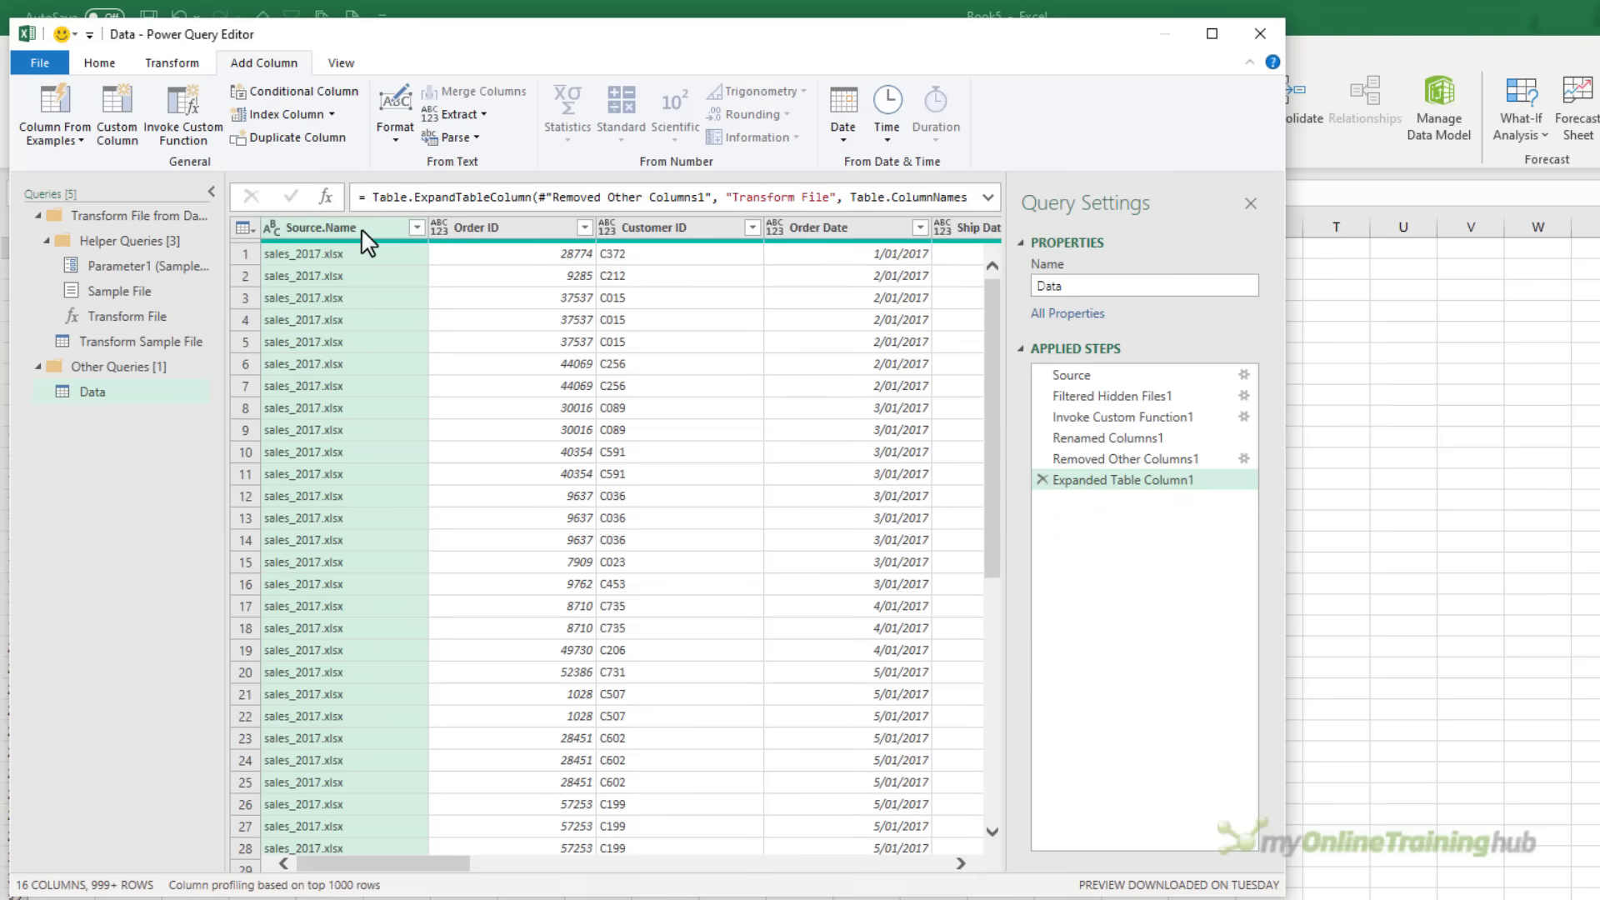
click(360, 233)
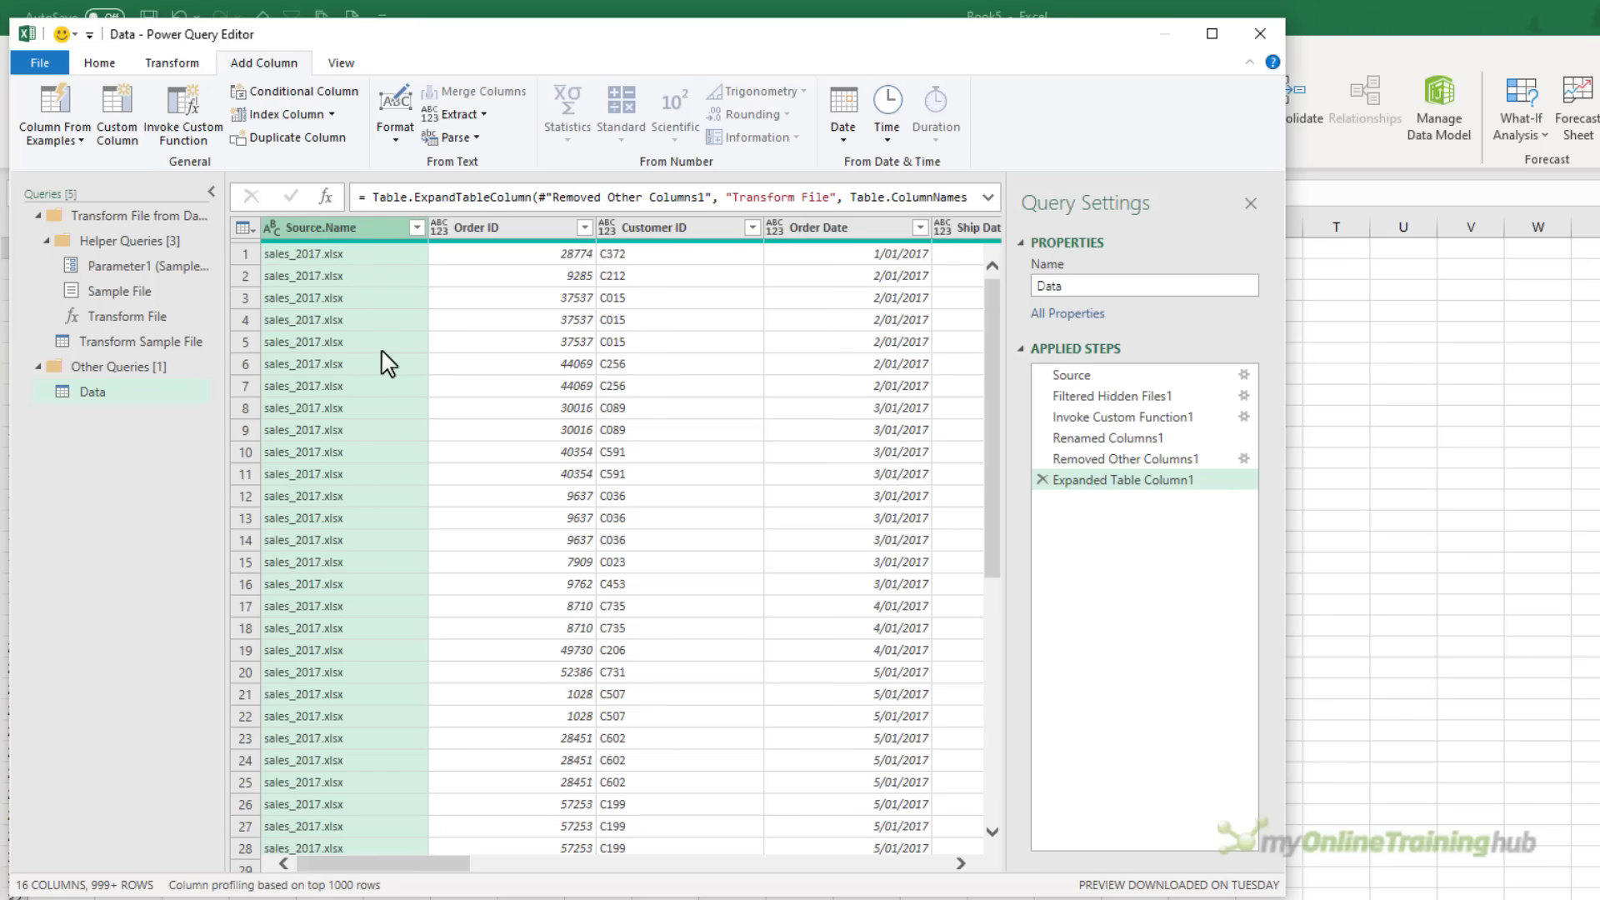
key(Delete)
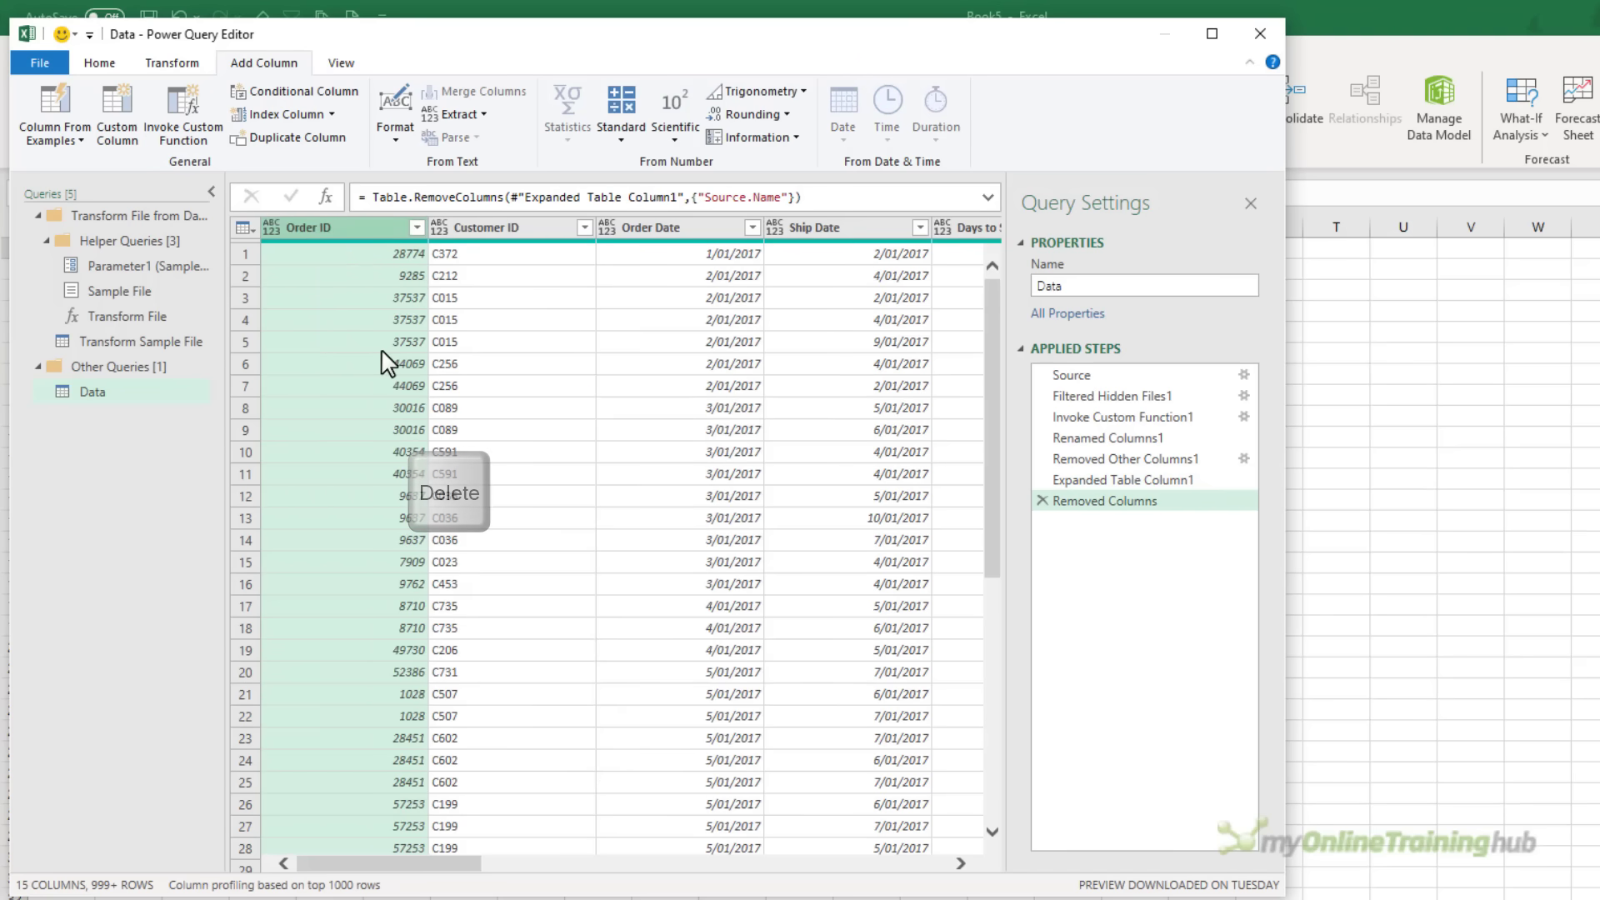
- Hide the Queries pane and select all columns from Order ID through Salesperson
click(211, 193)
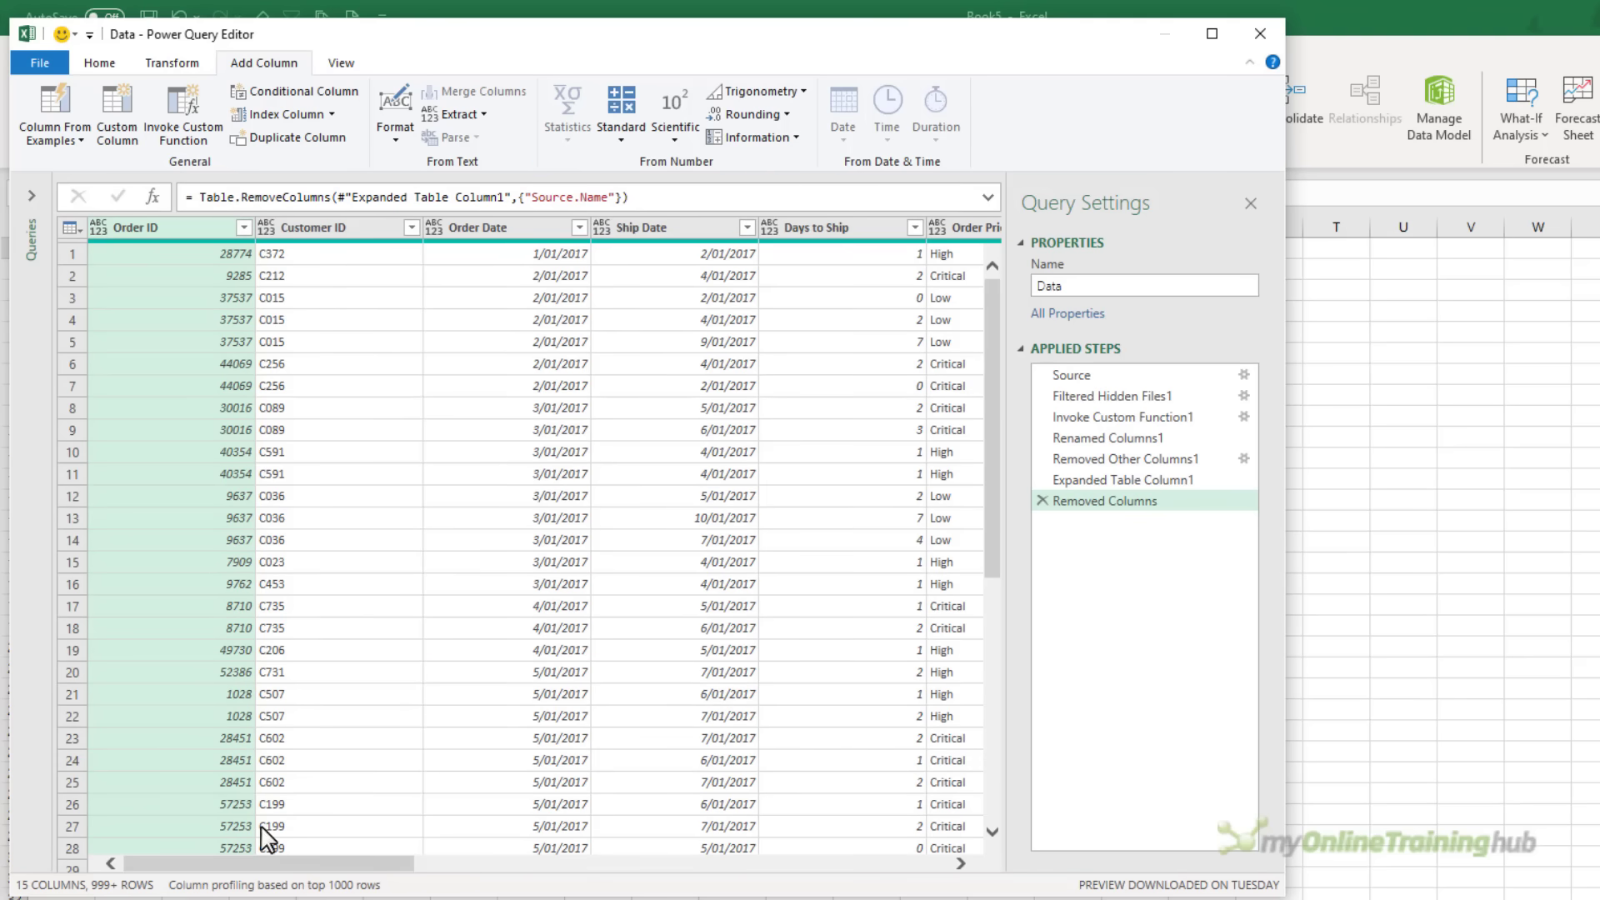
mouse_move(269, 864)
mouse_down()
mouse_move(847, 875)
mouse_move(198, 862)
mouse_up()
shift+click(884, 228)
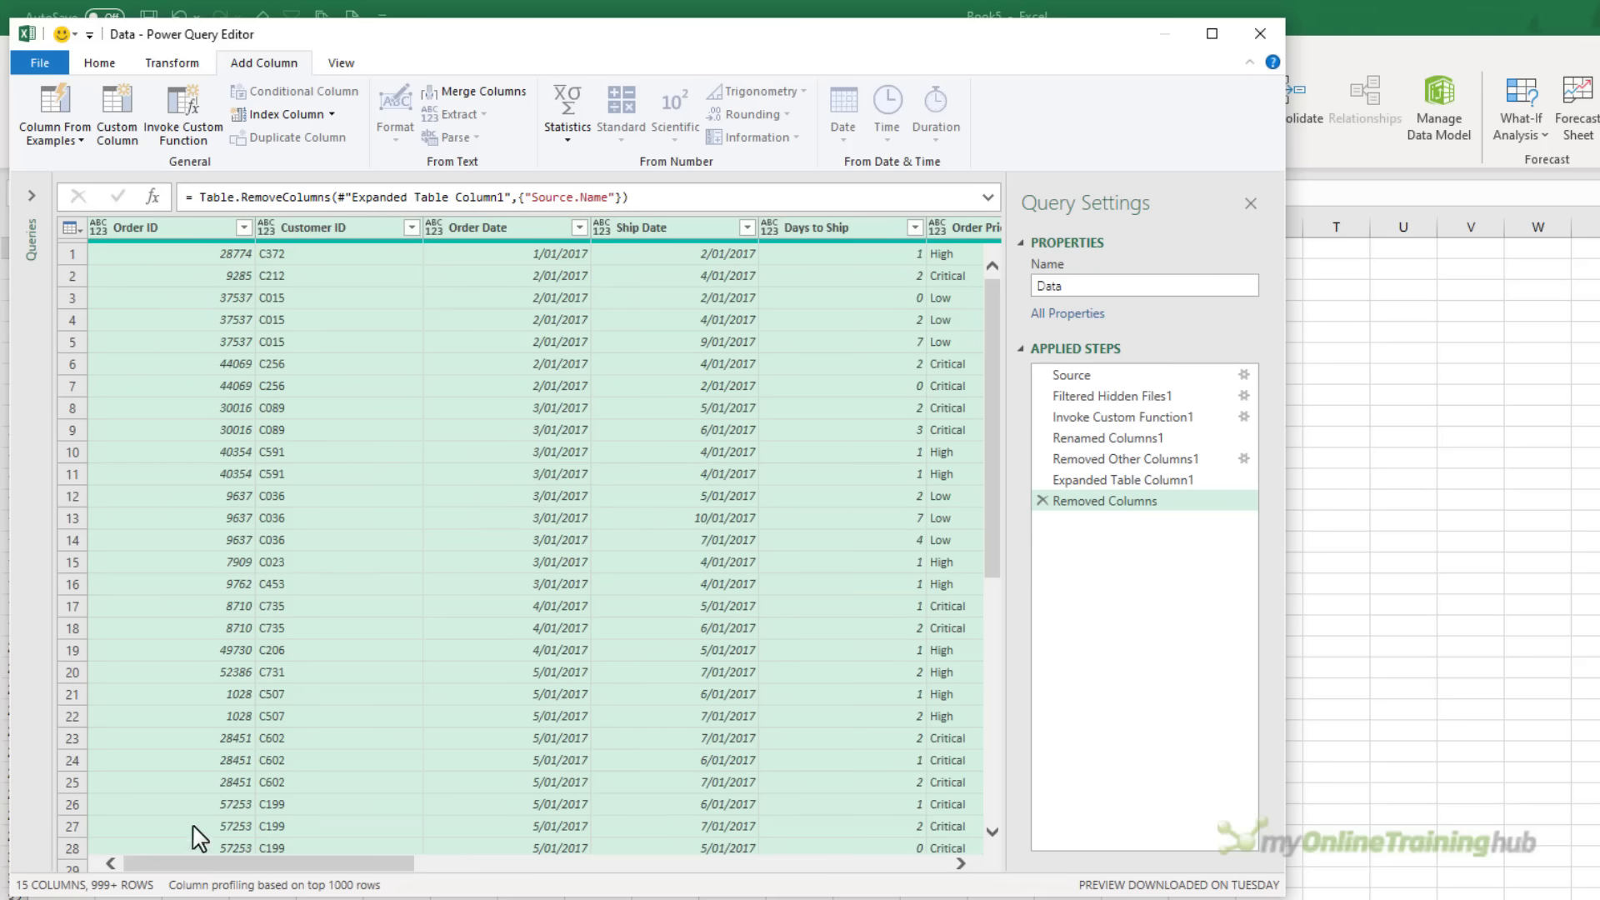
- Auto-detect data types for all columns and verify Order ID, Customer ID and Order Date
click(166, 65)
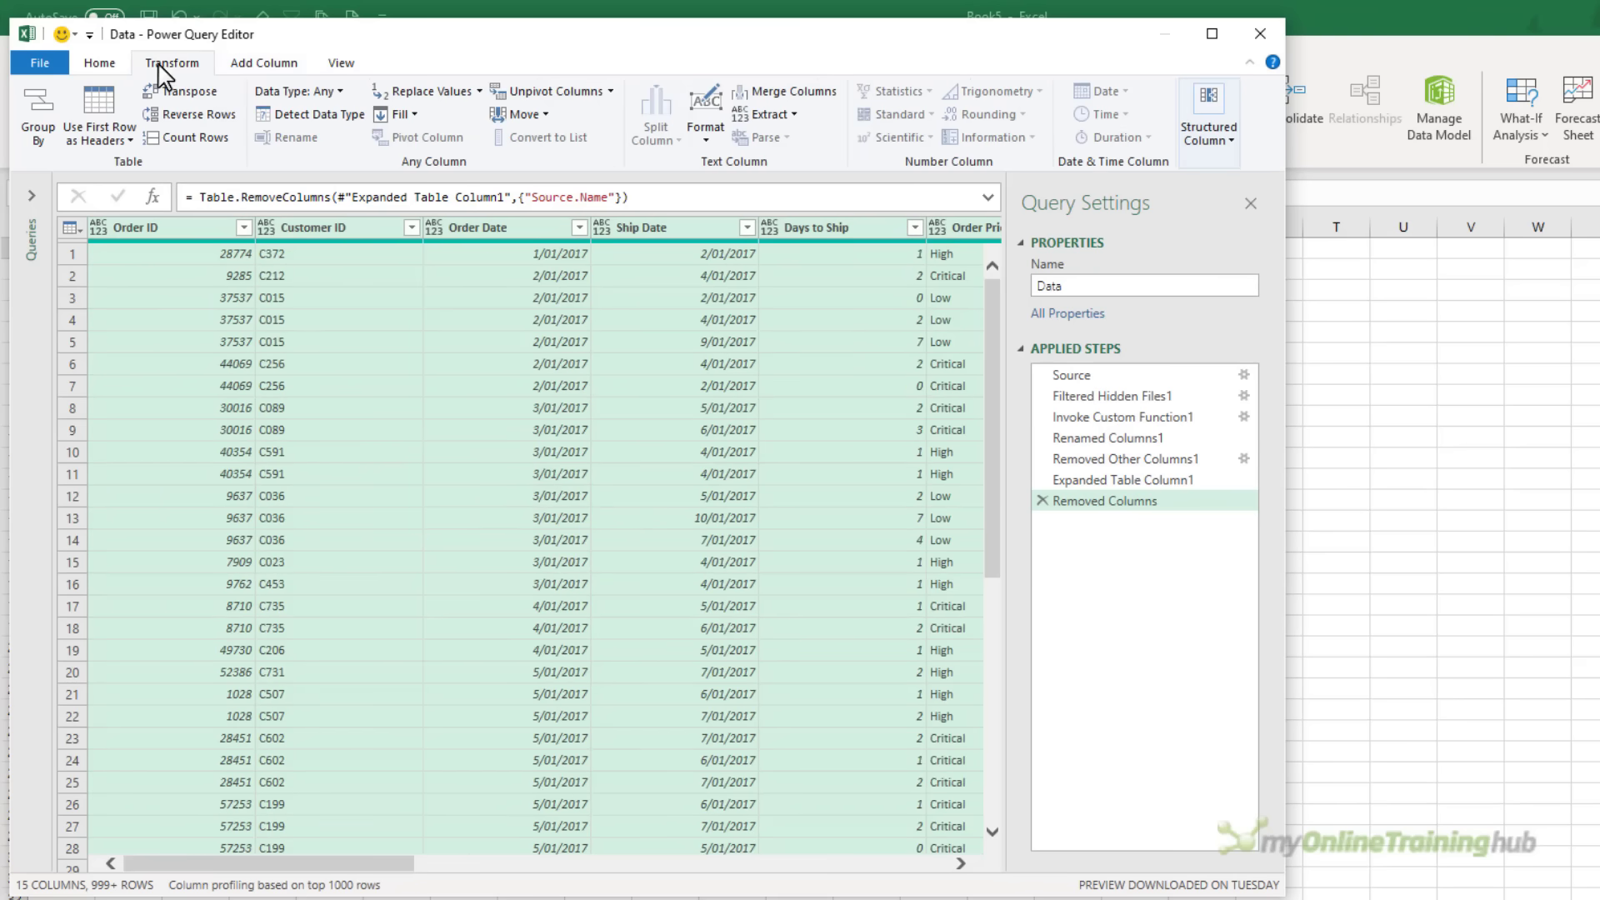
click(345, 117)
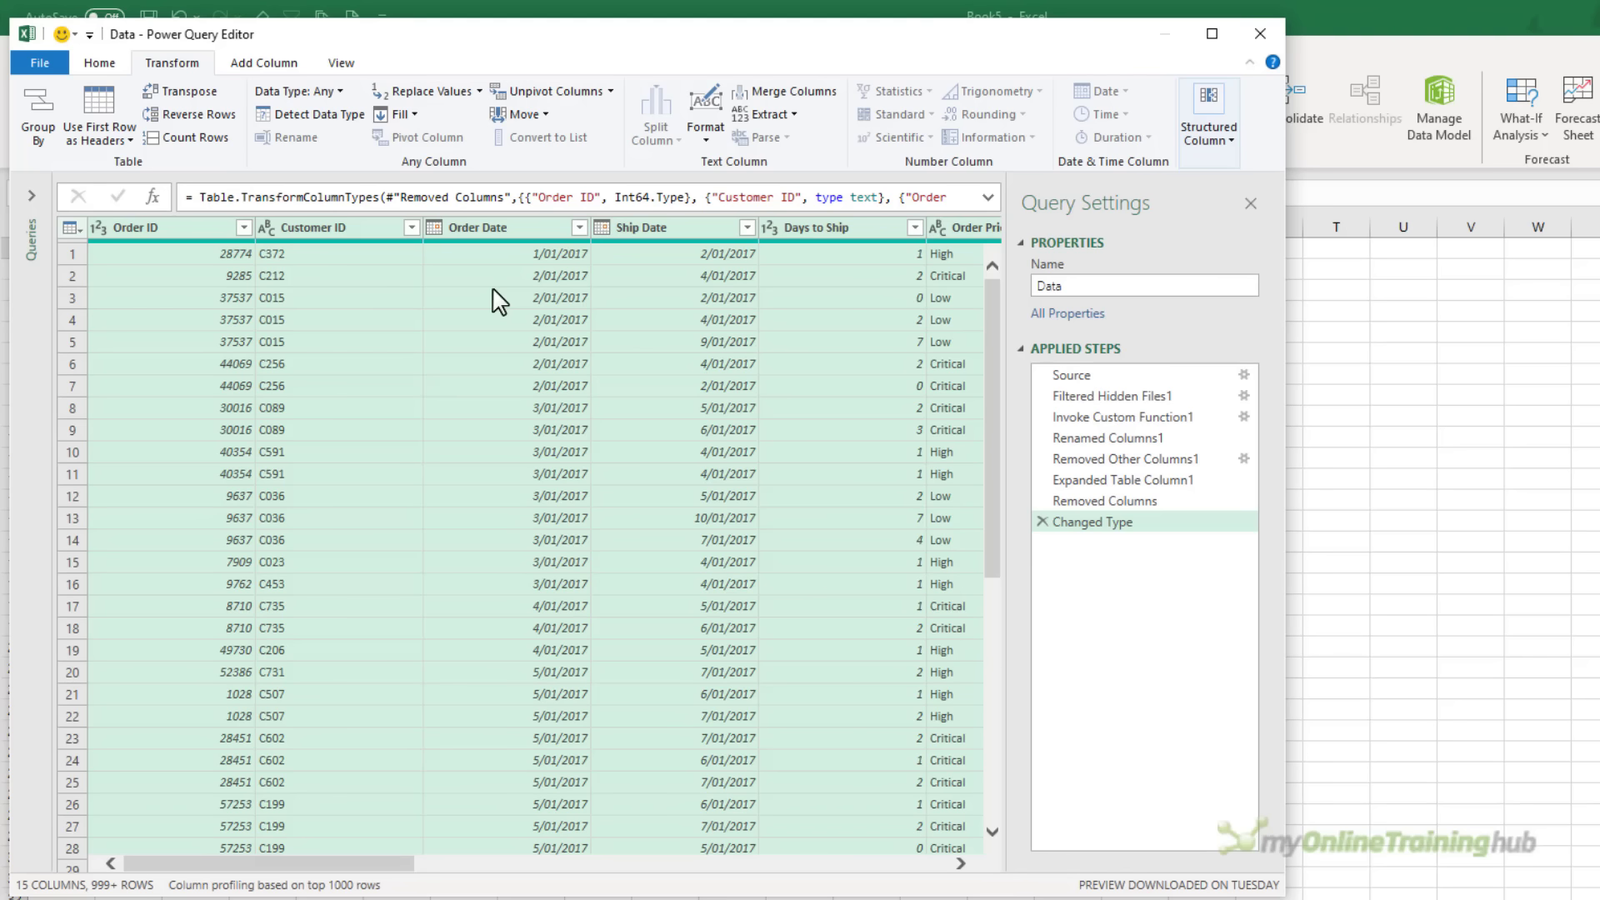
click(133, 227)
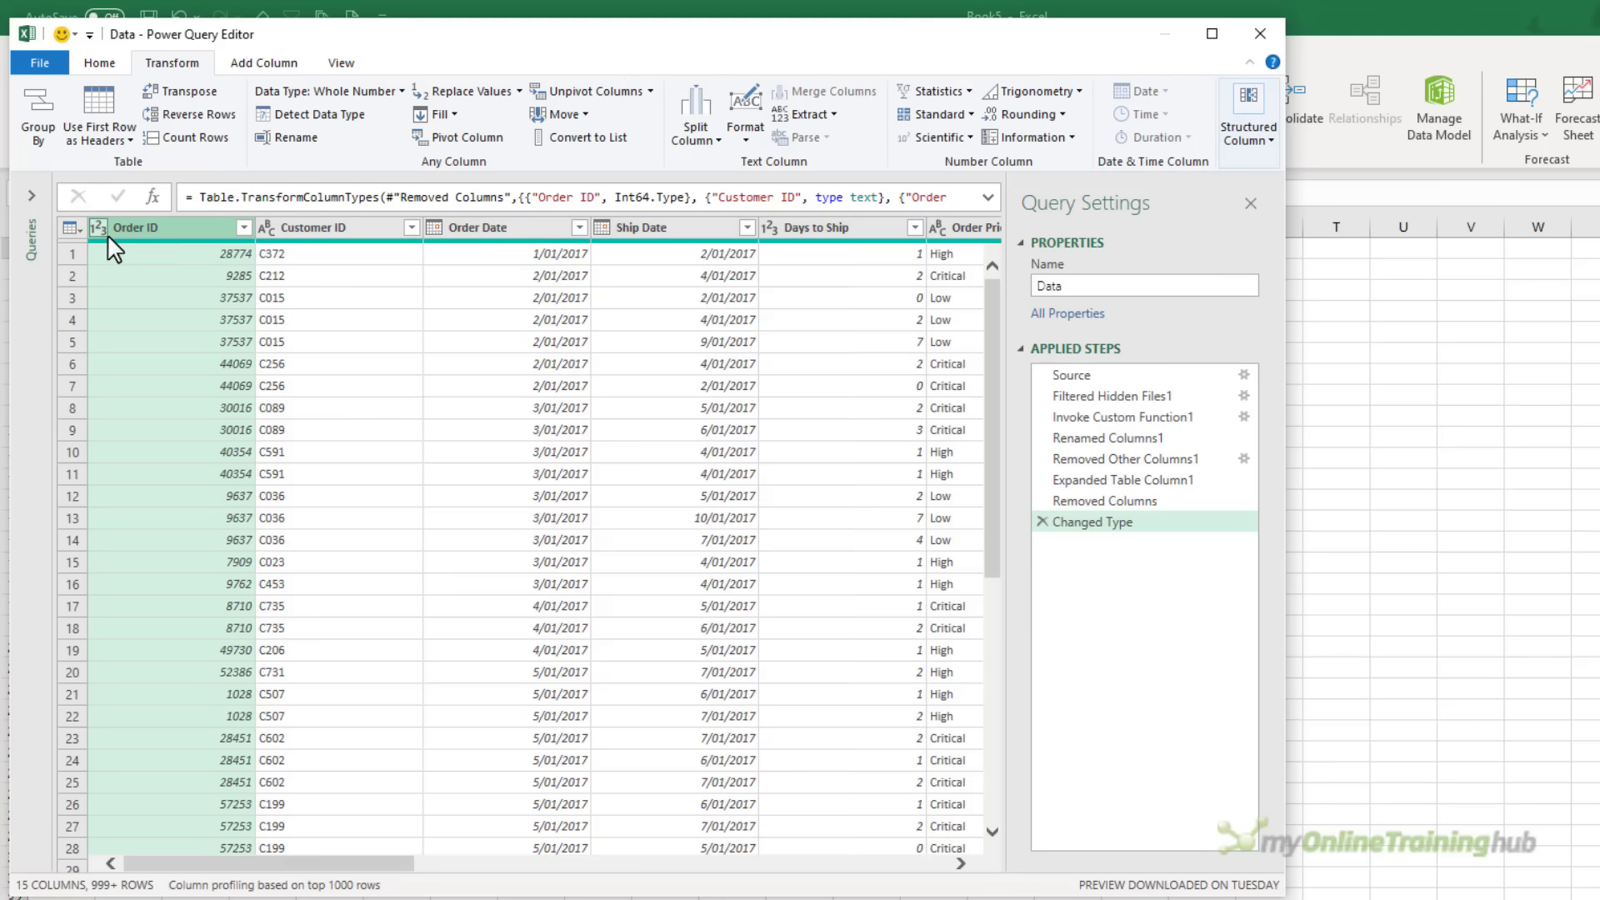
click(320, 232)
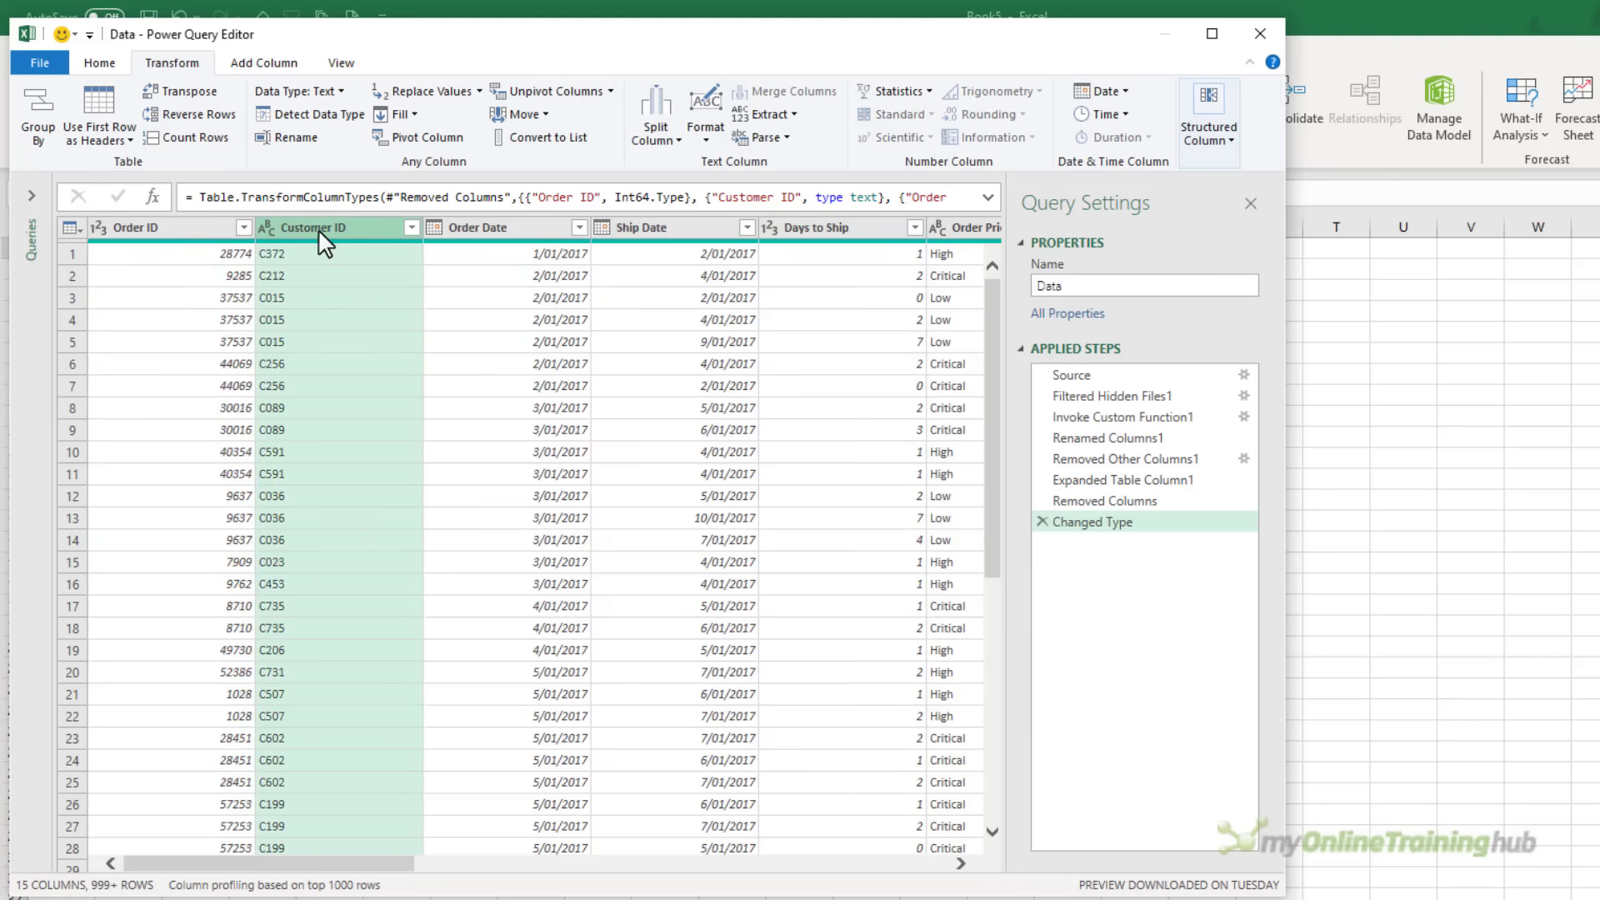
click(446, 230)
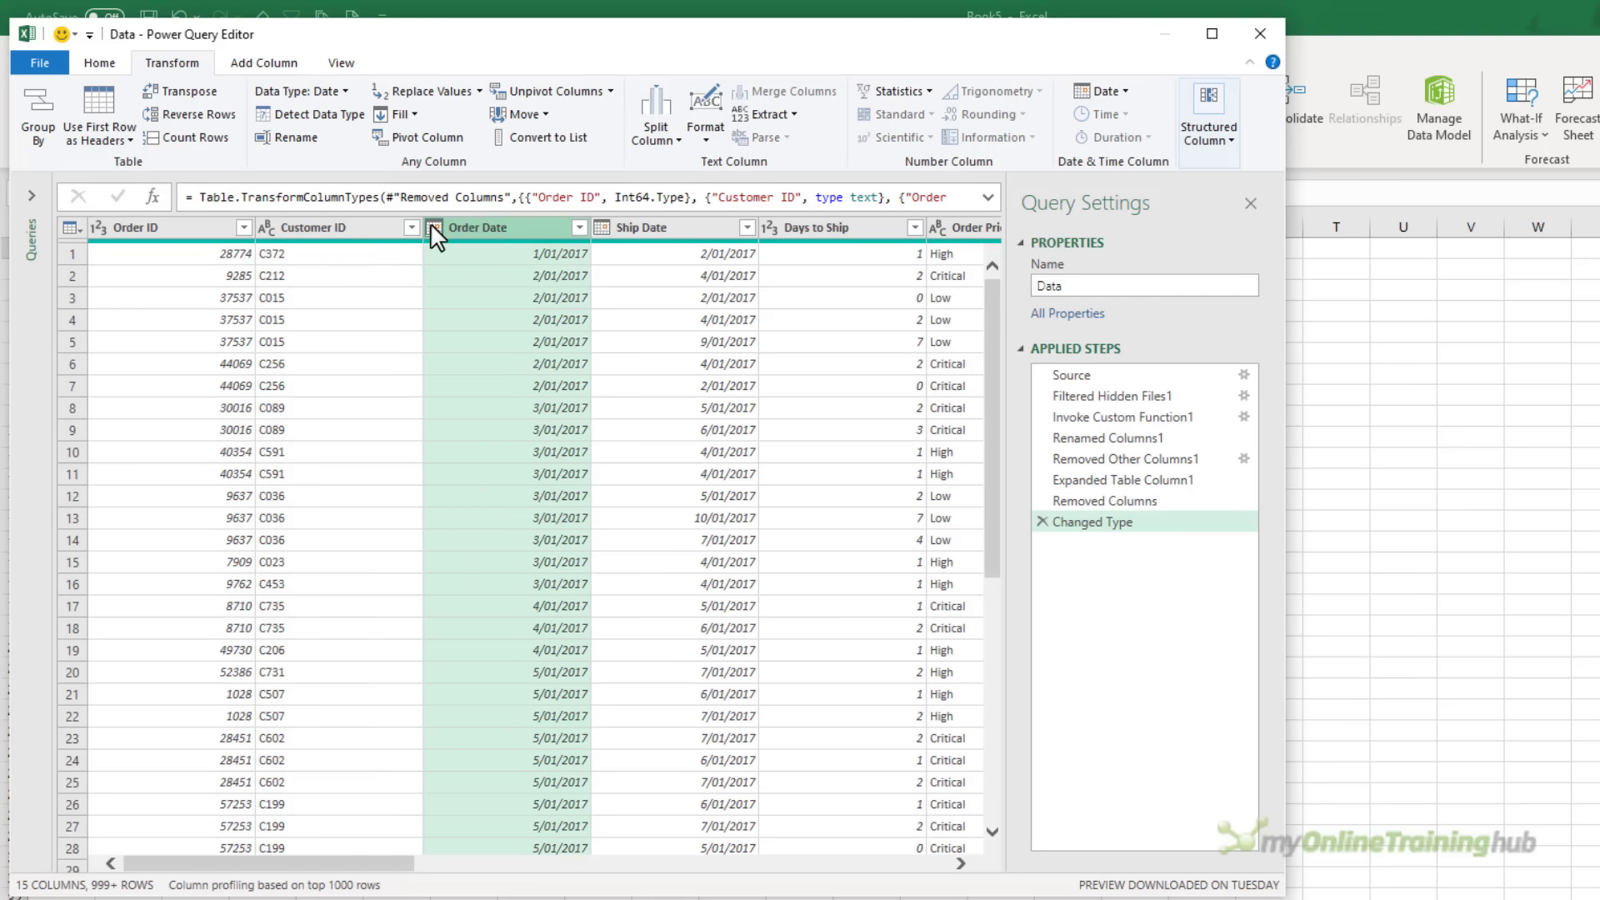
click(432, 227)
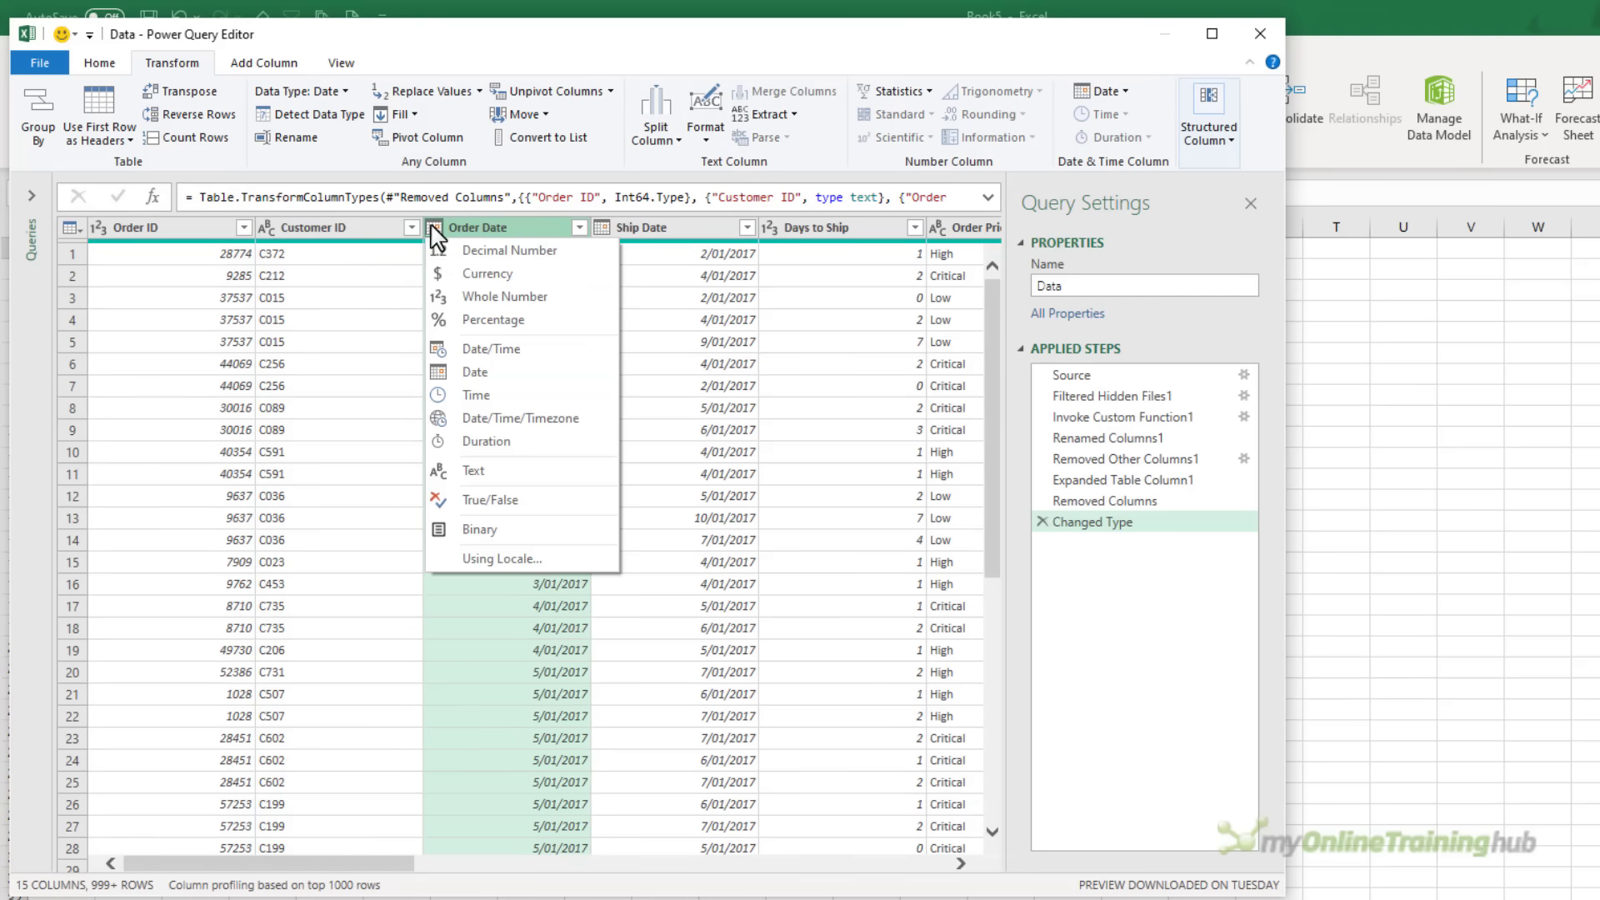
click(548, 223)
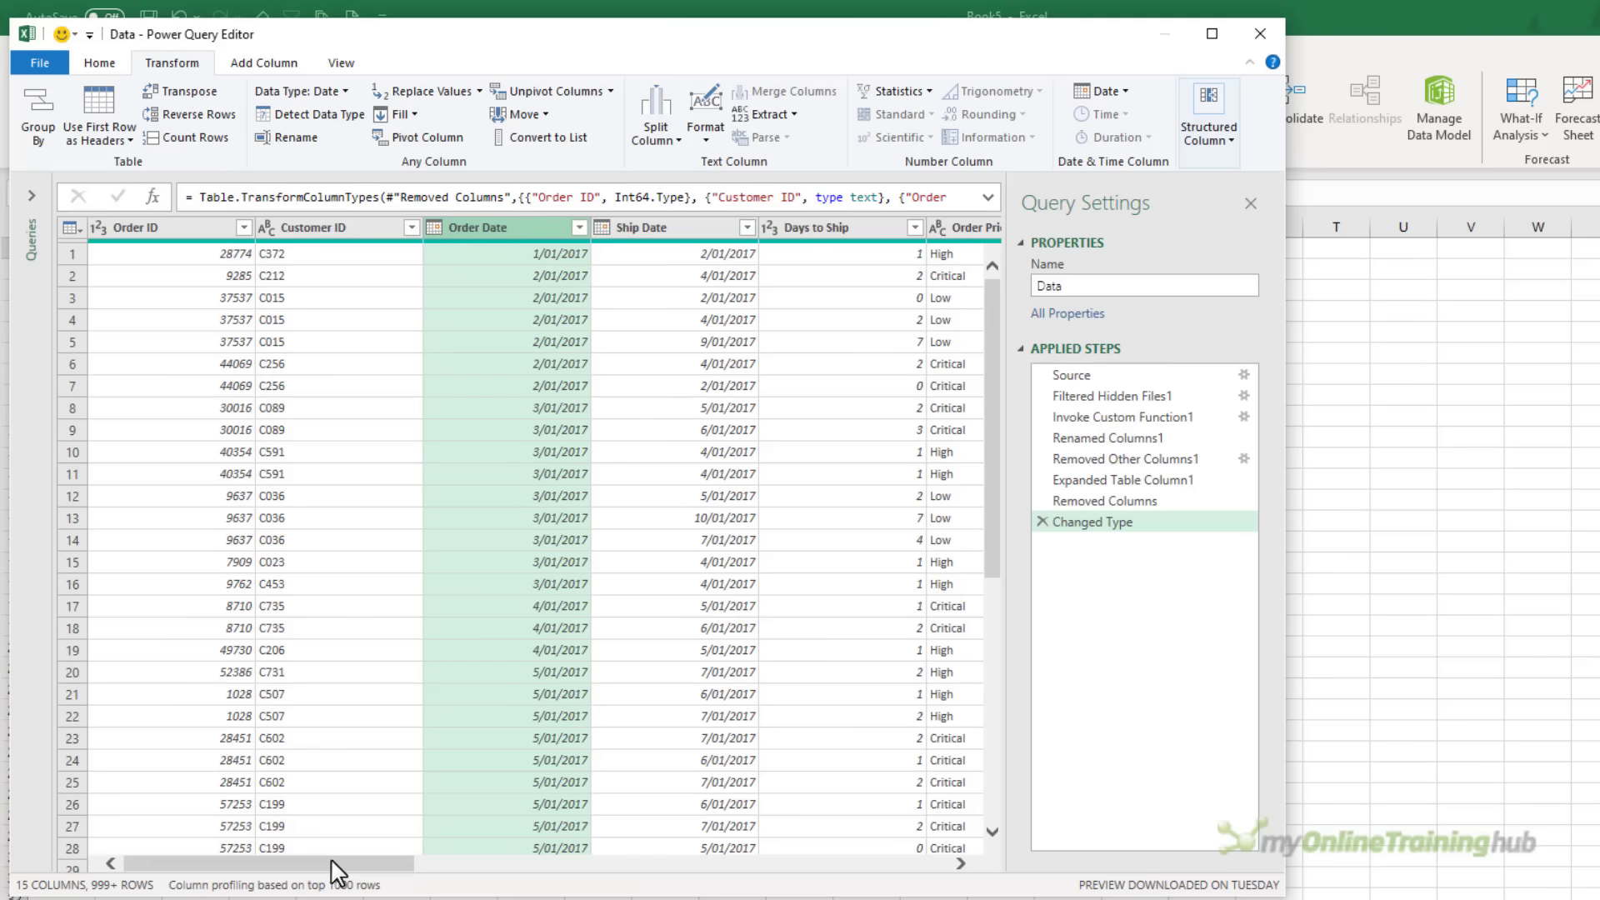
drag(368, 867, 700, 875)
- Change Discount Percent to Percentage type, replacing its current conversion
click(496, 229)
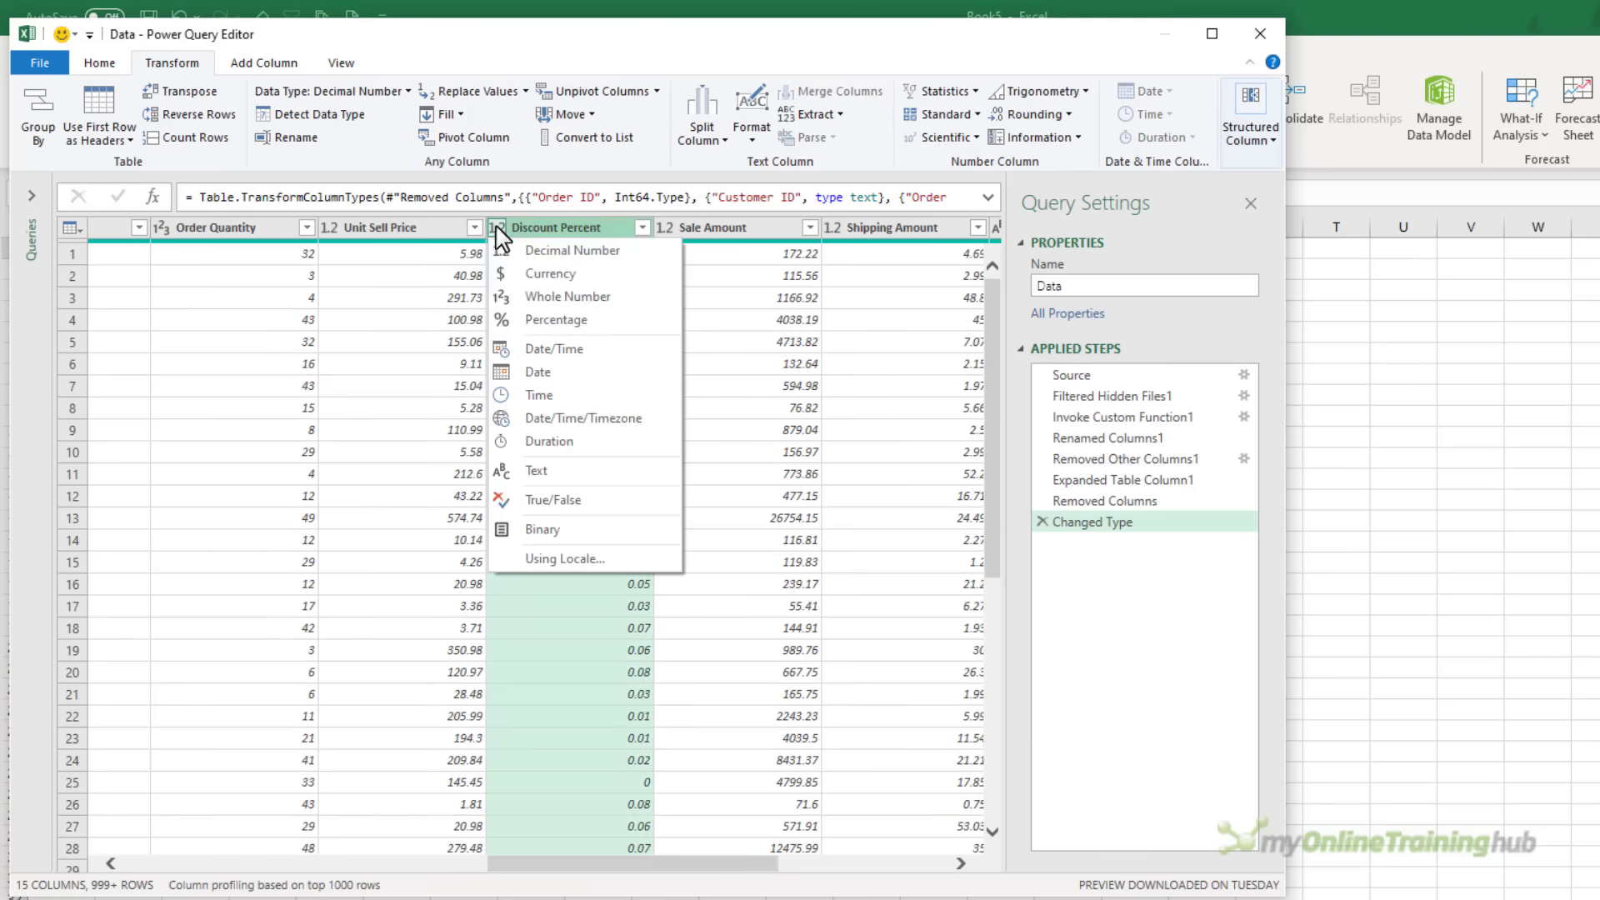
click(597, 322)
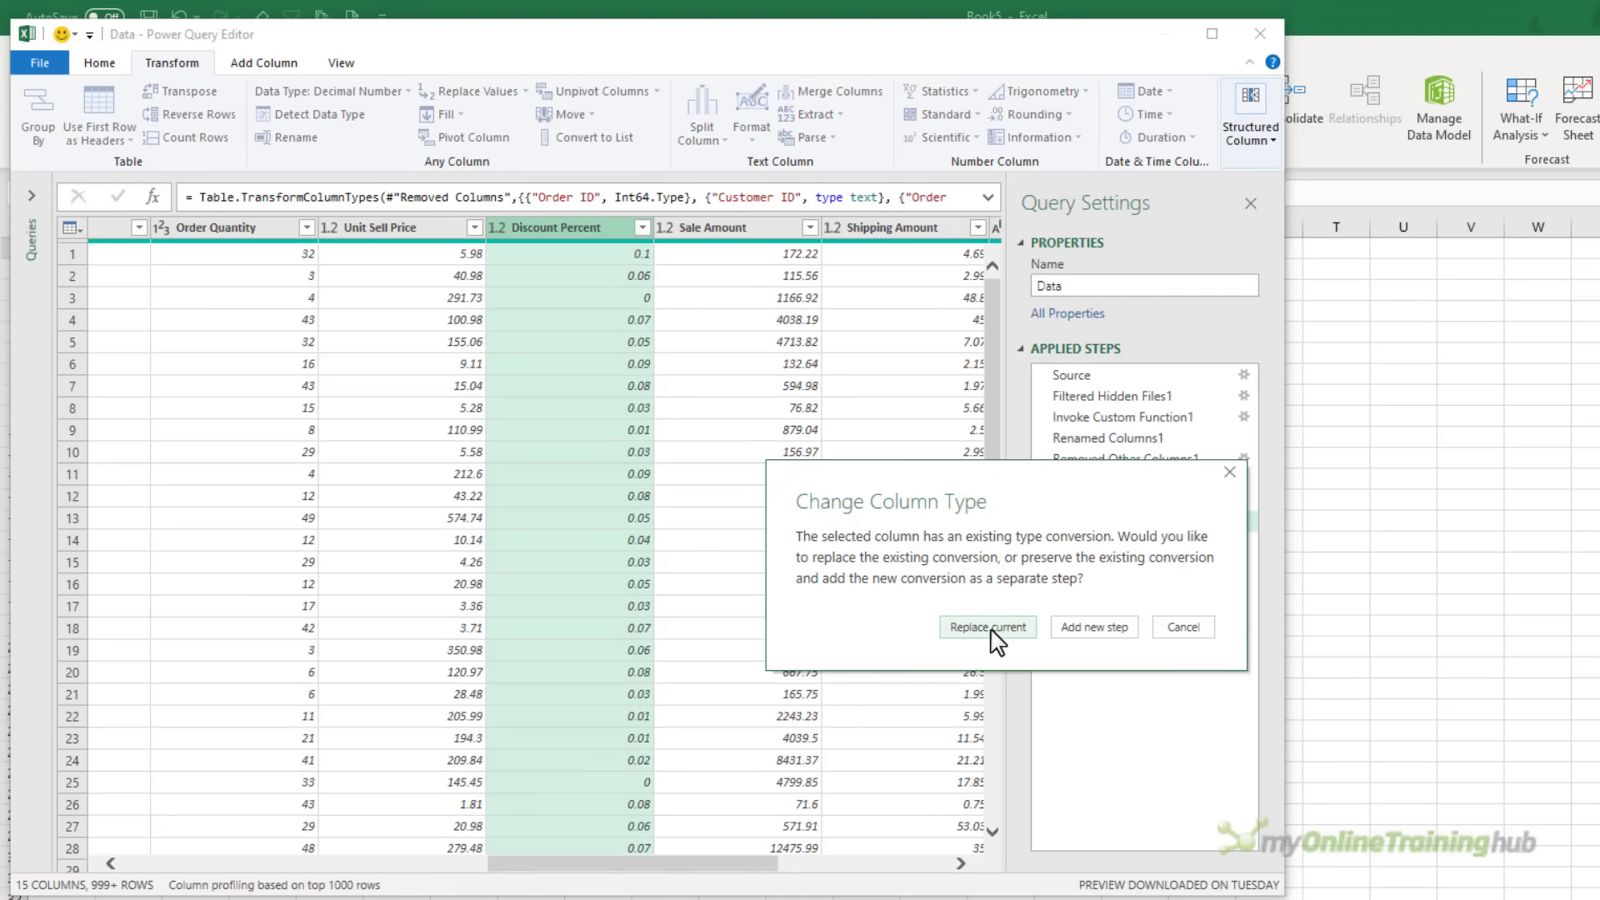
click(991, 632)
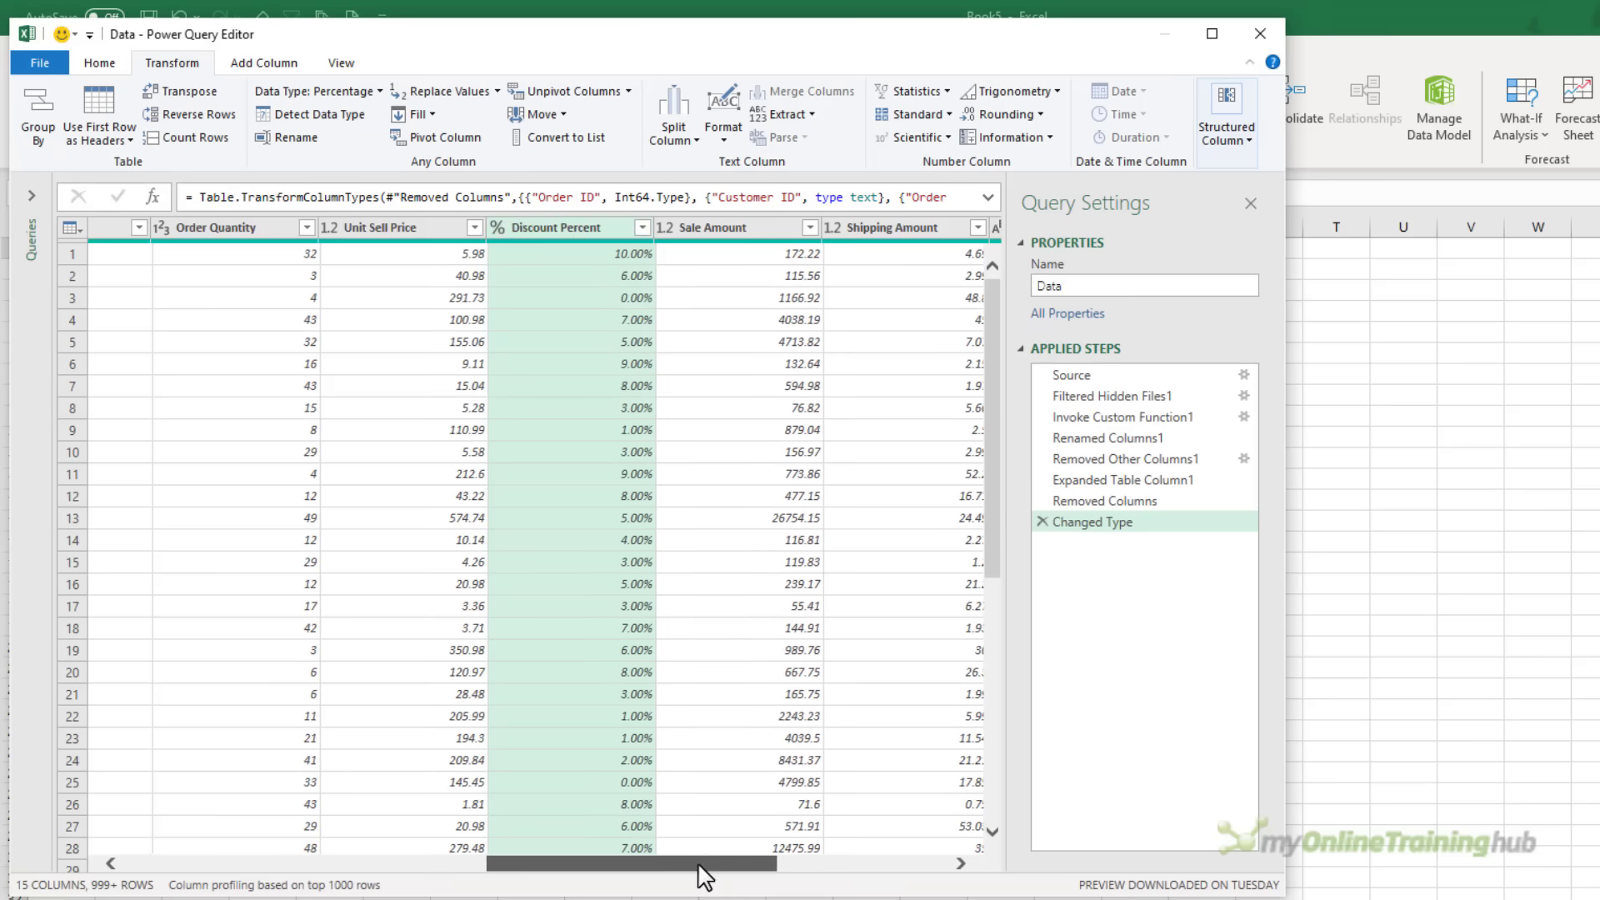
drag(711, 873, 857, 878)
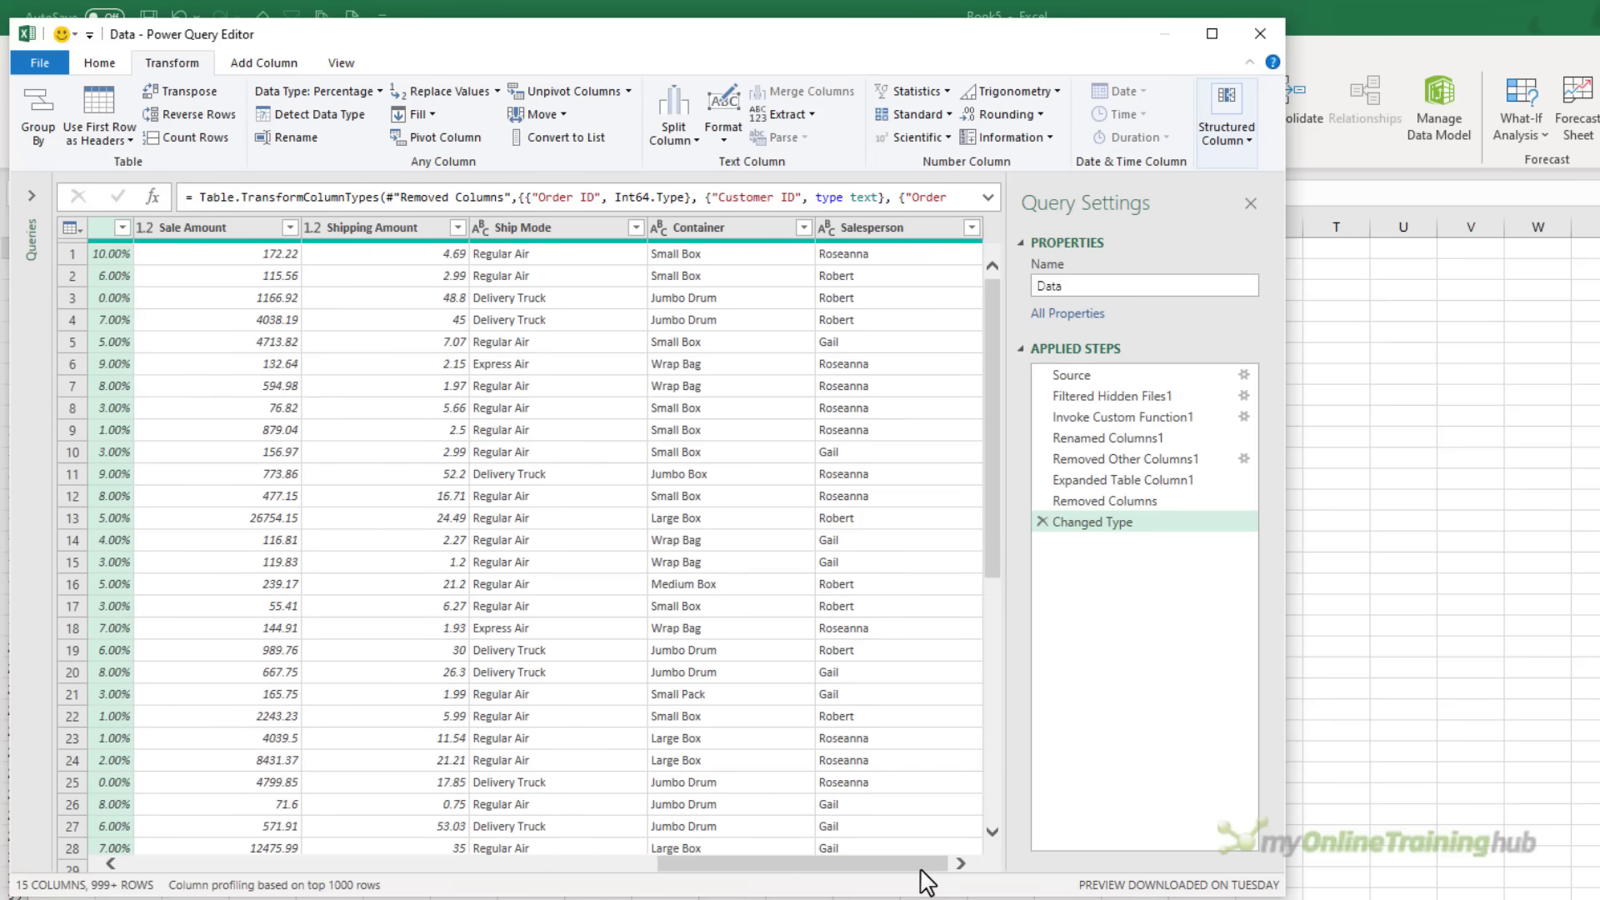
drag(714, 866, 138, 862)
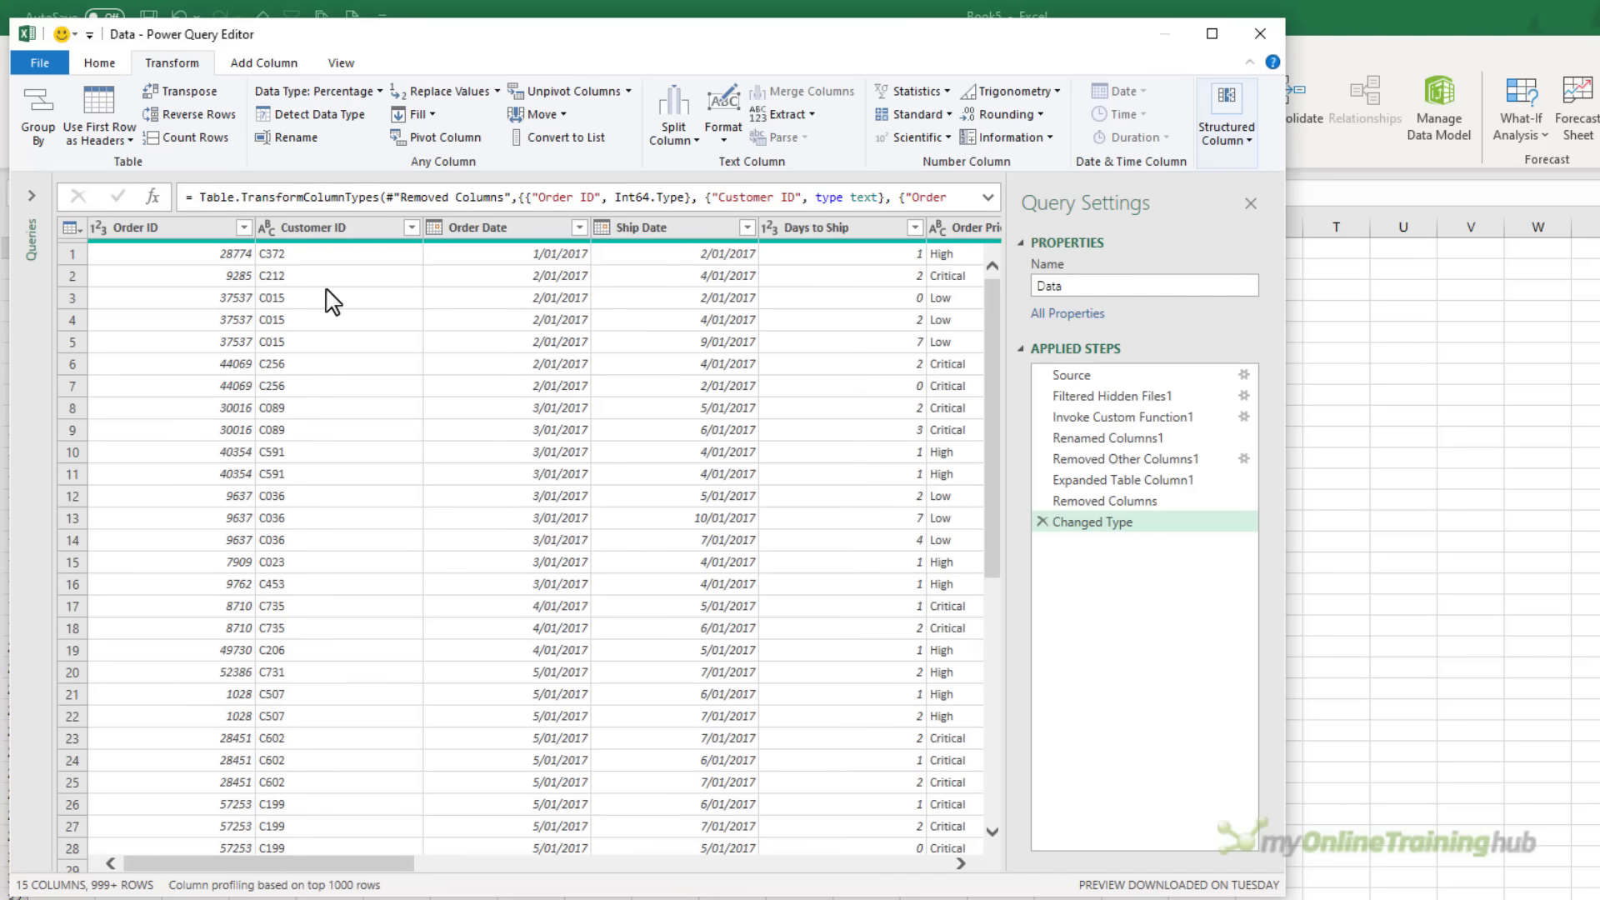
- Reopen the query list, glance at Transform Sample File, and return to the Data query
click(32, 196)
click(92, 341)
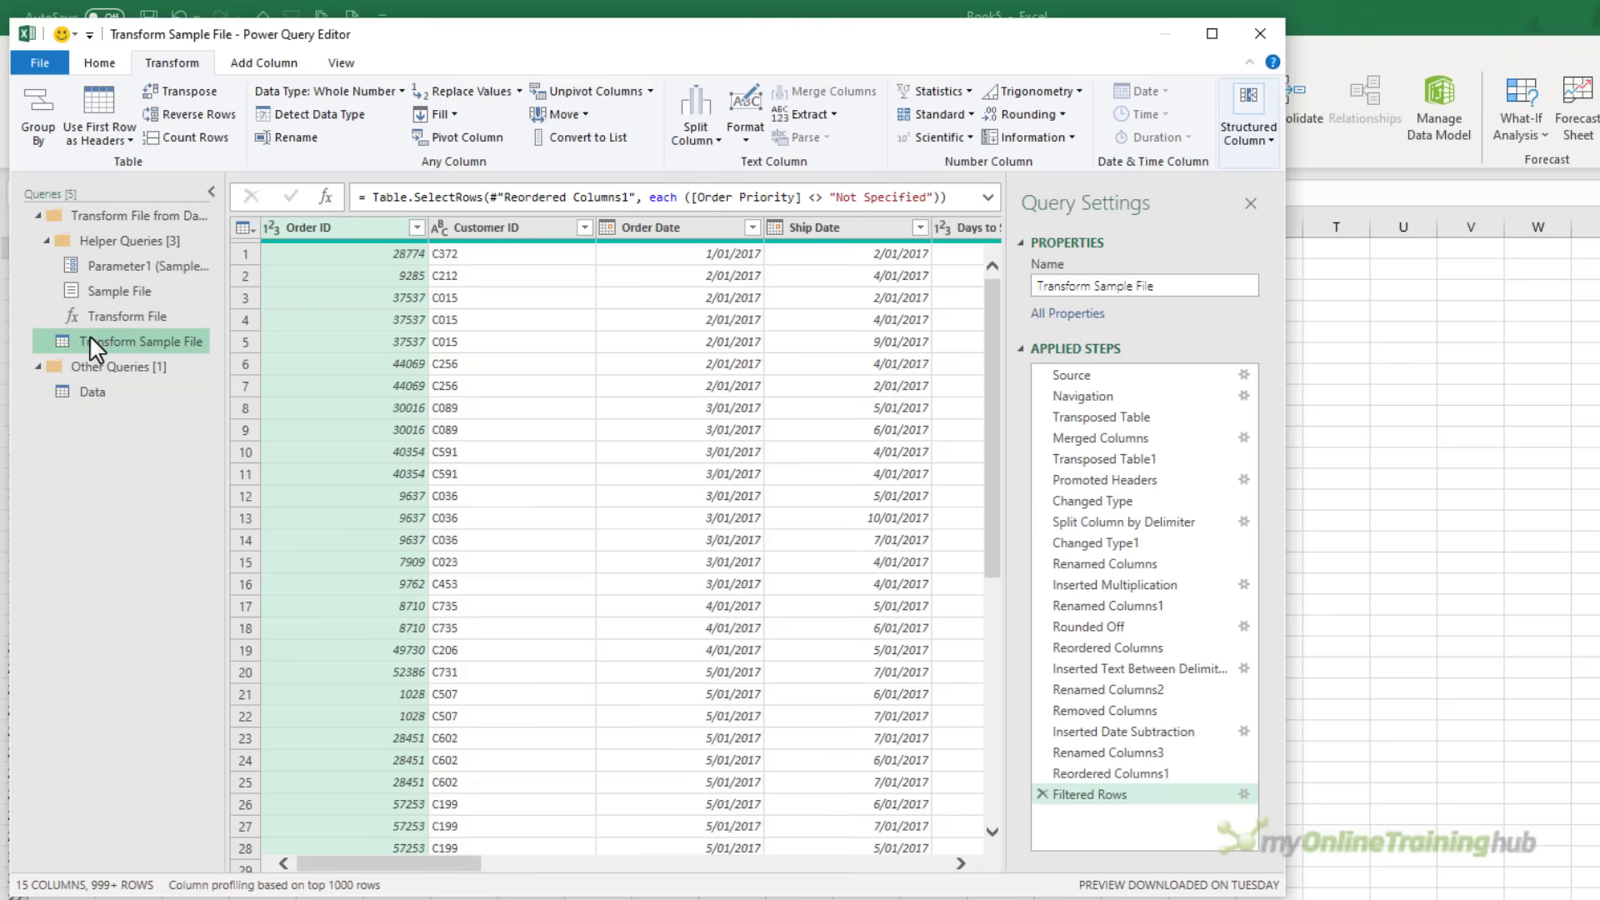
click(92, 392)
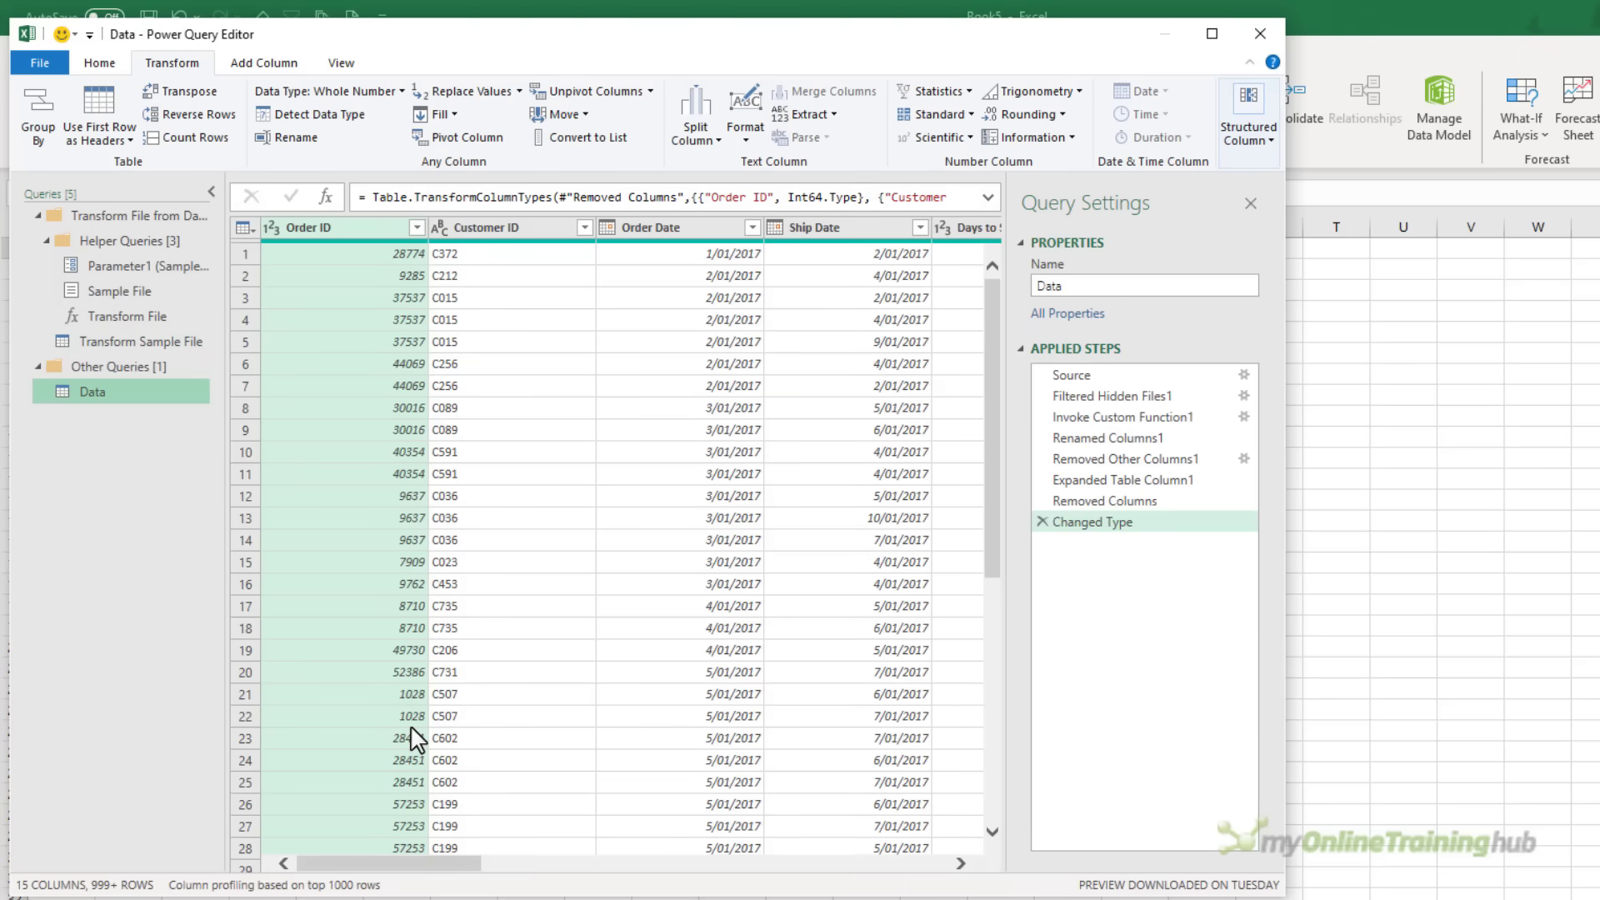
- Close the query editor and load Data as a PivotTable Report on a new worksheet, not in the Data Model
click(121, 68)
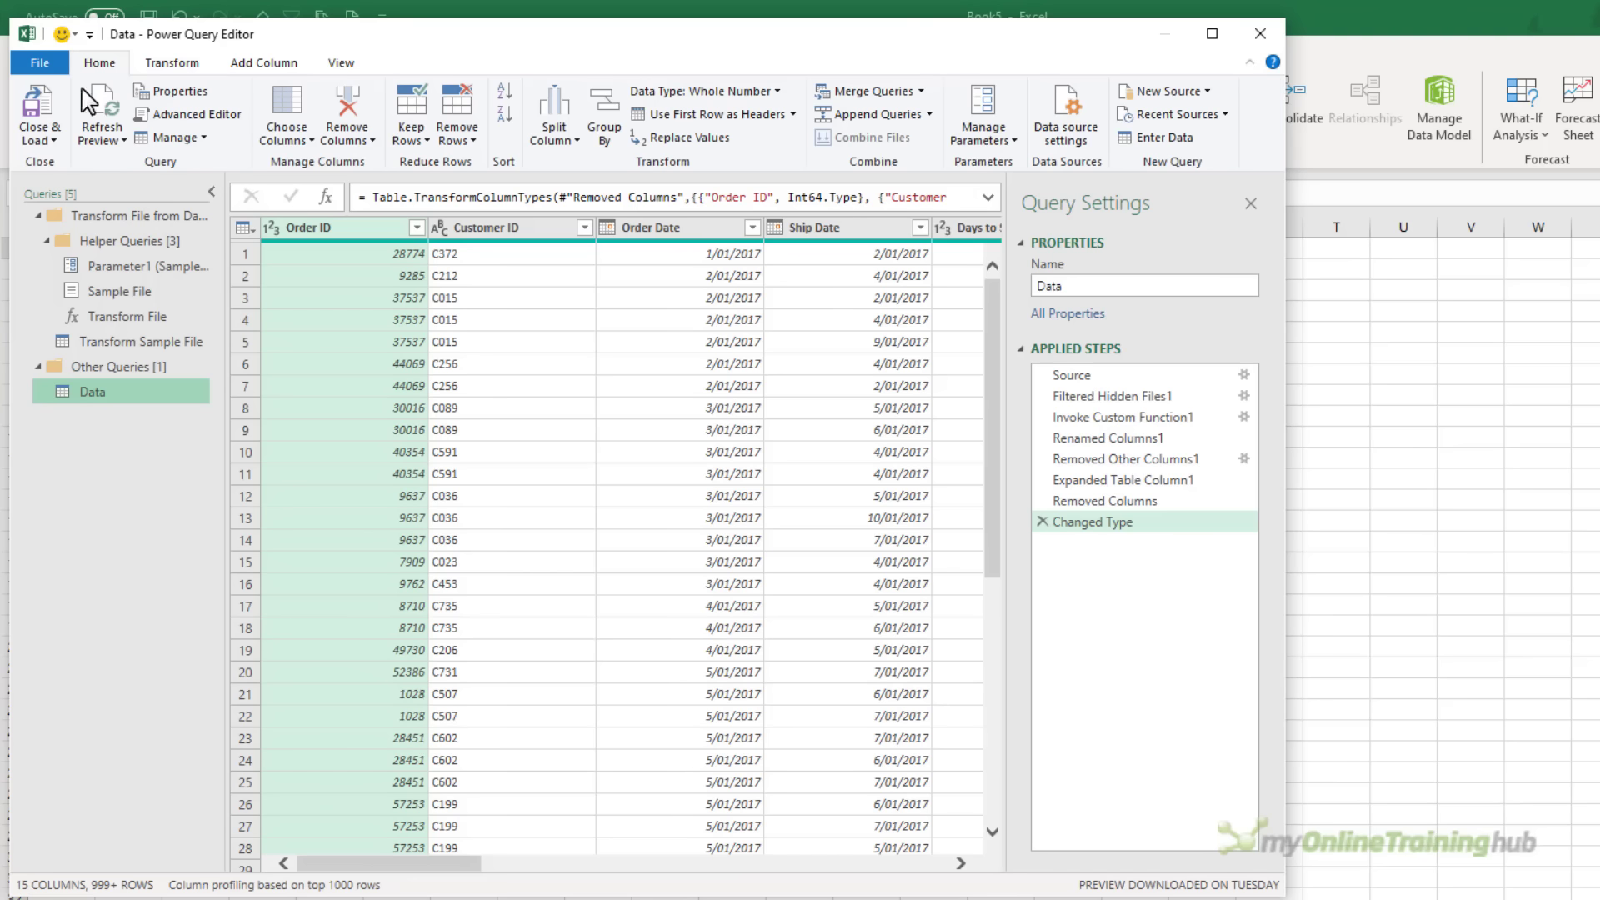
click(37, 140)
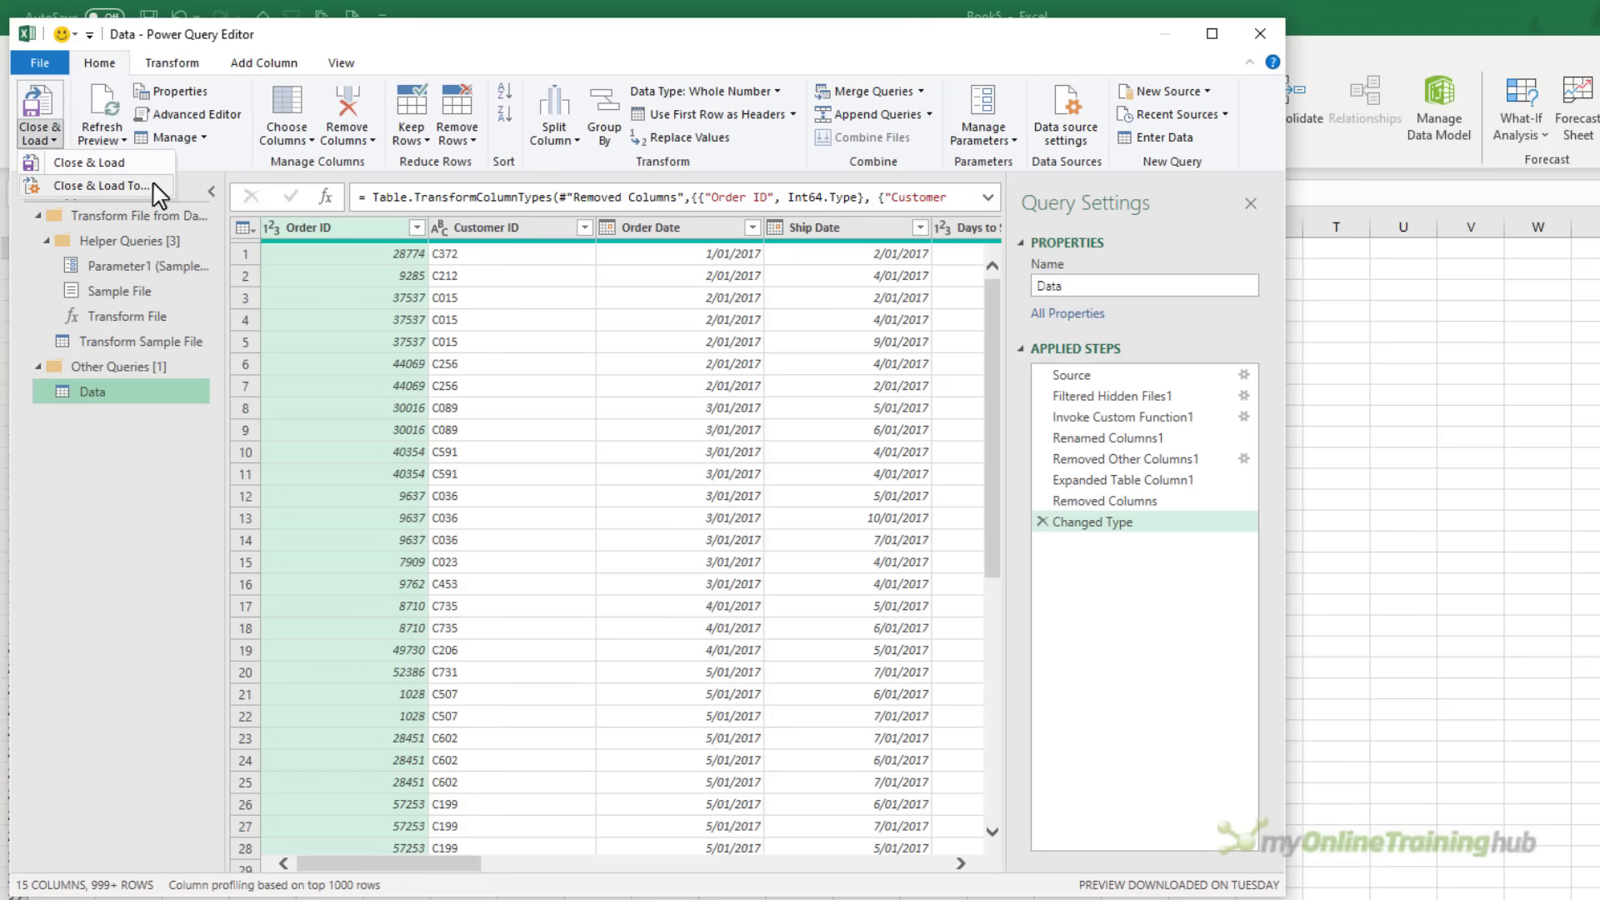
click(154, 185)
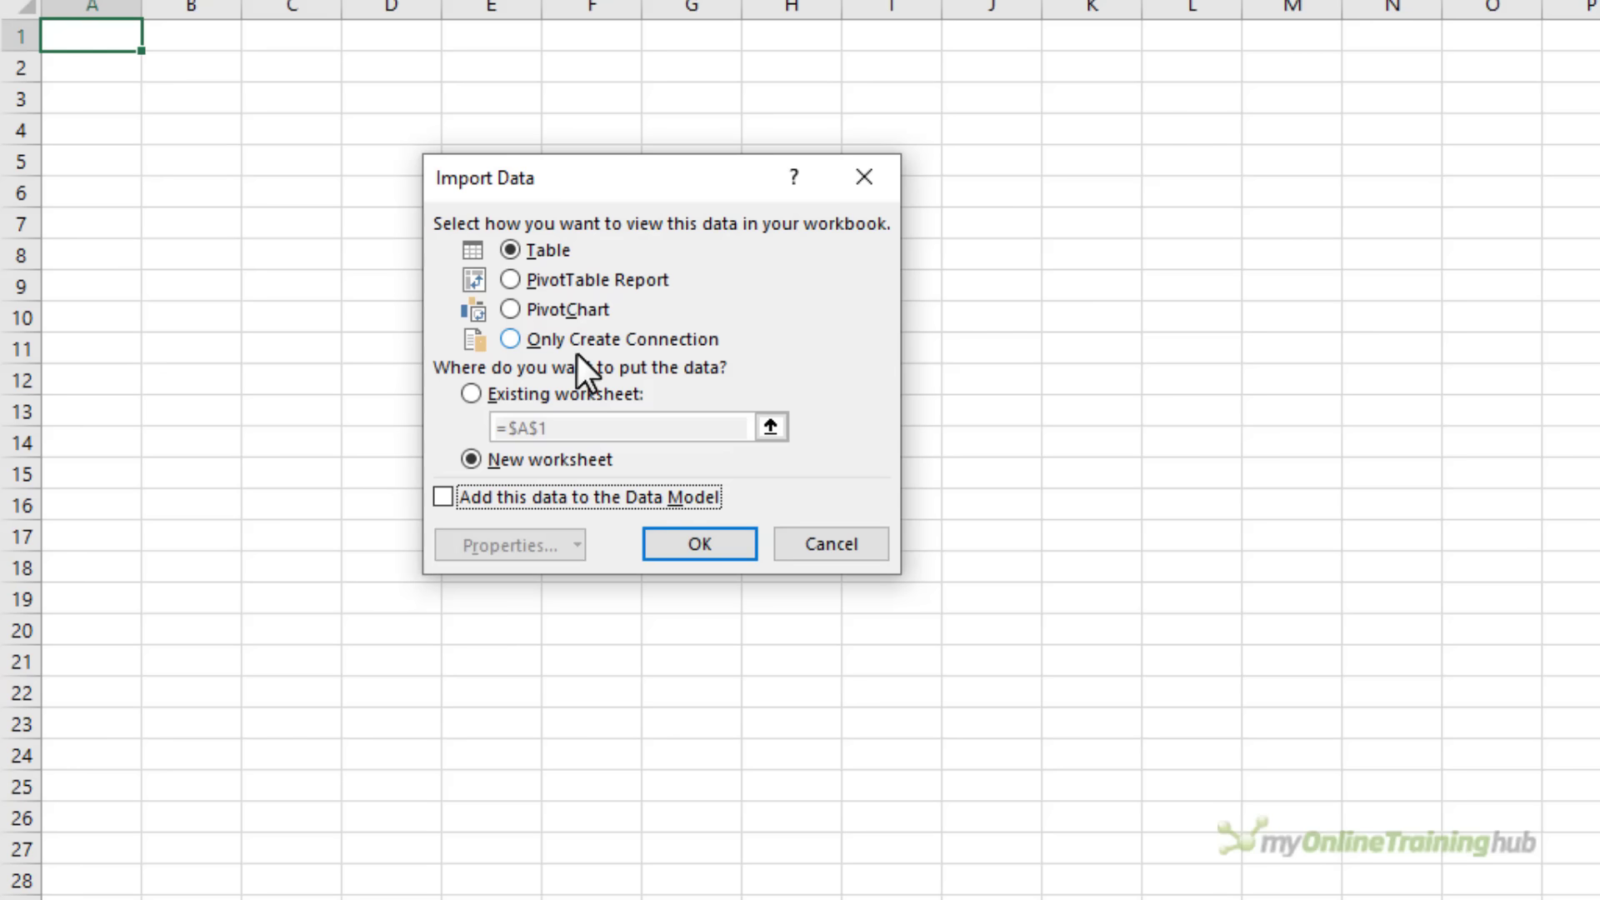
click(443, 500)
click(511, 343)
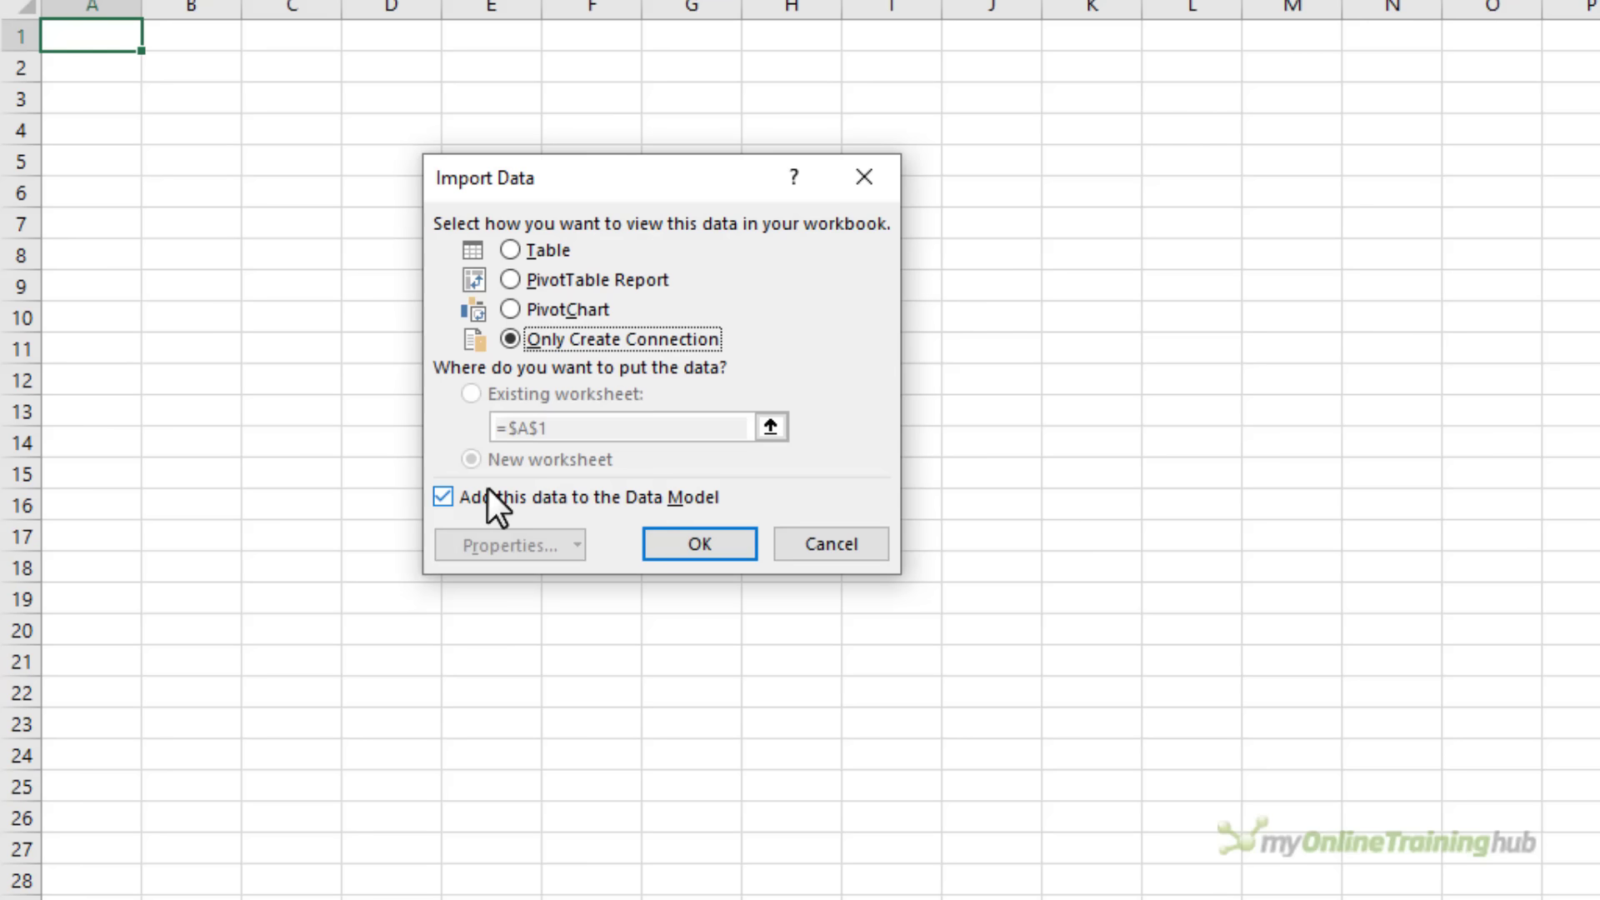
click(510, 281)
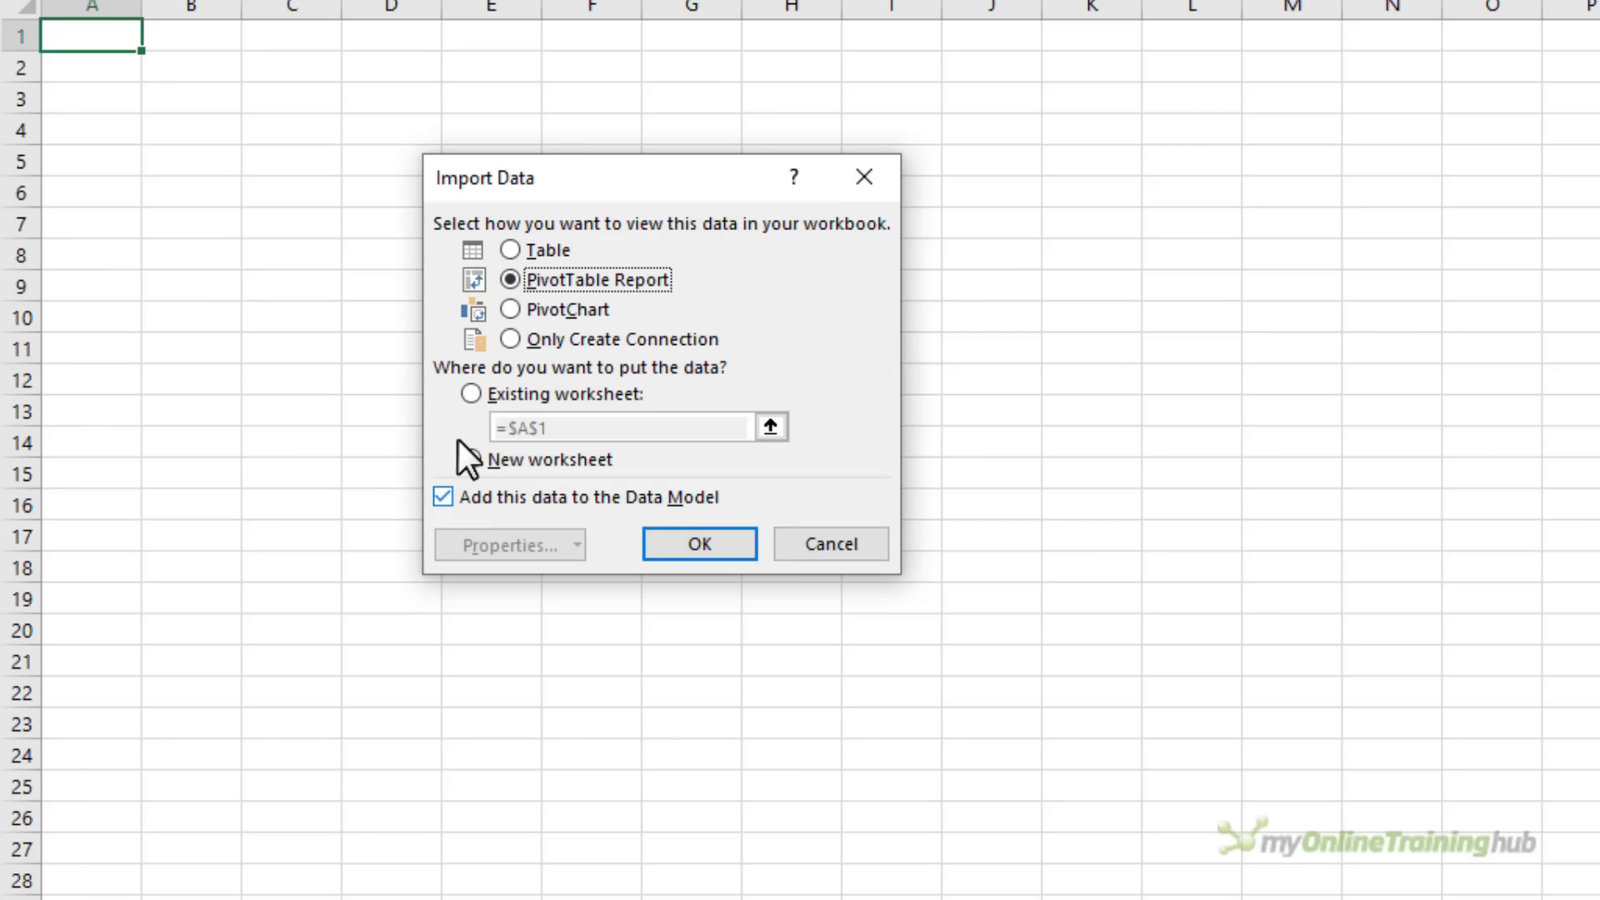
click(442, 497)
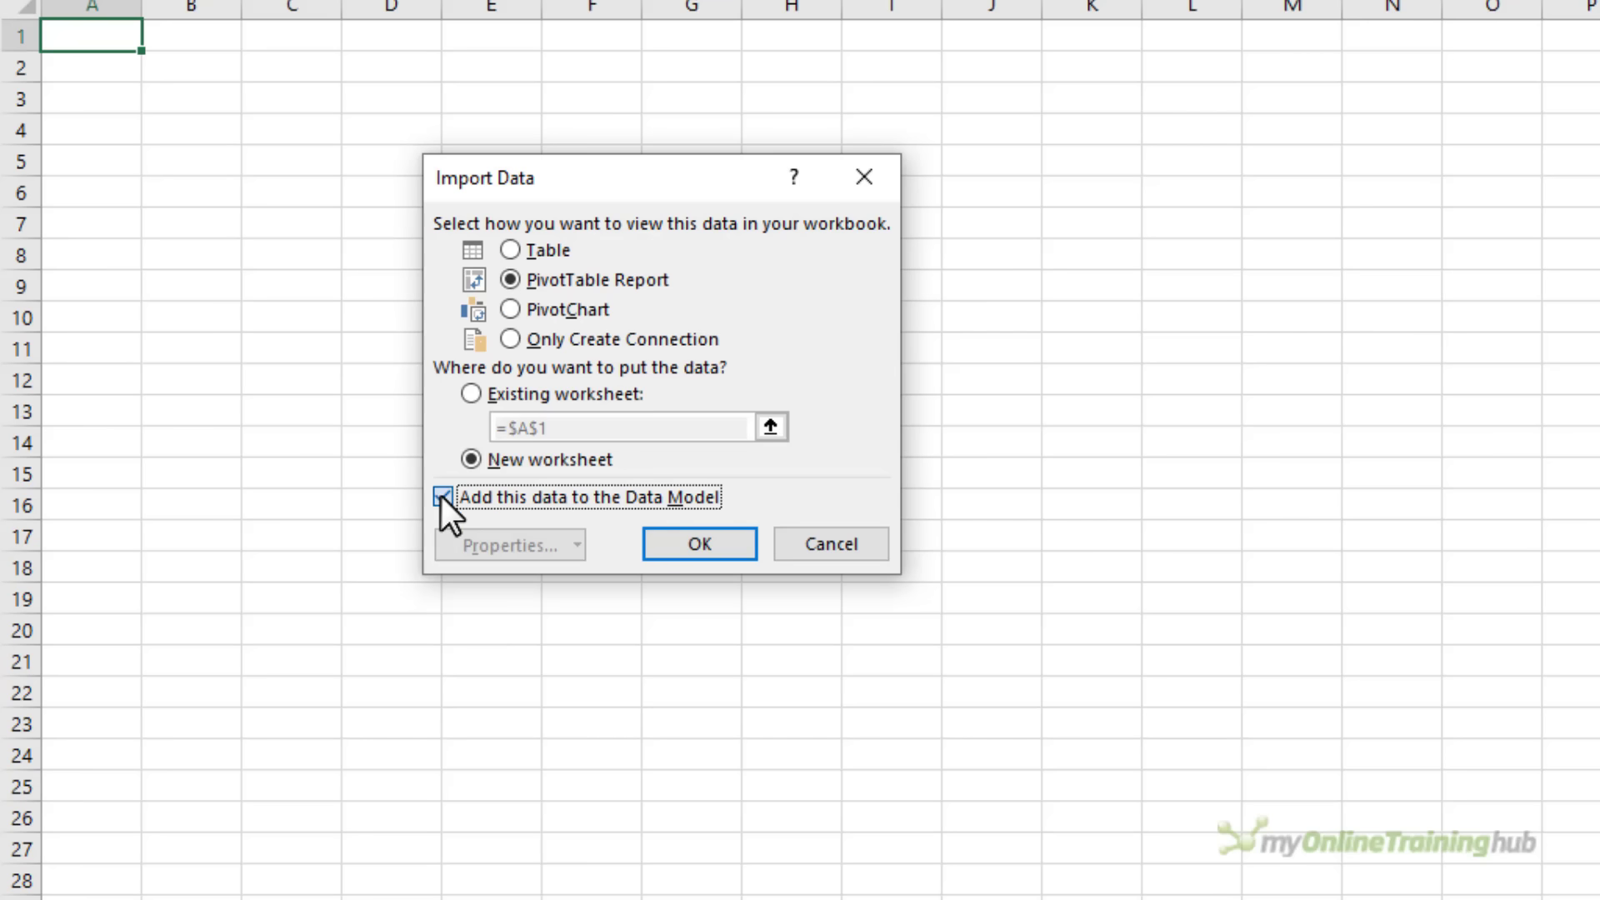
click(668, 547)
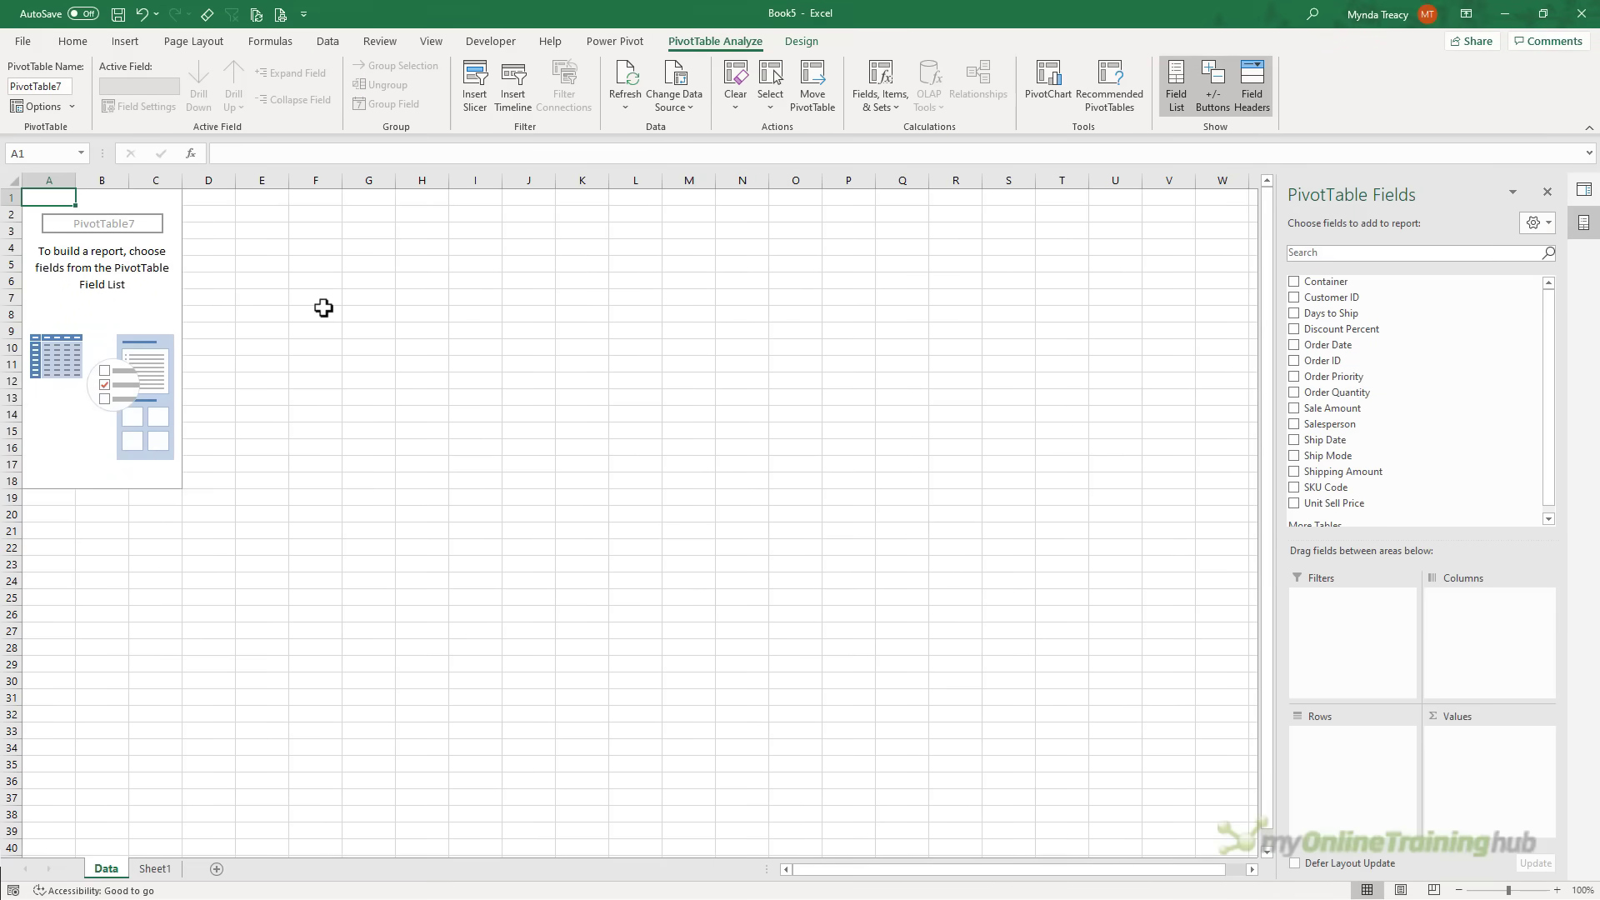
- Float the field list and place Order Priority in Columns and Order Date years in Rows
drag(1414, 185, 565, 181)
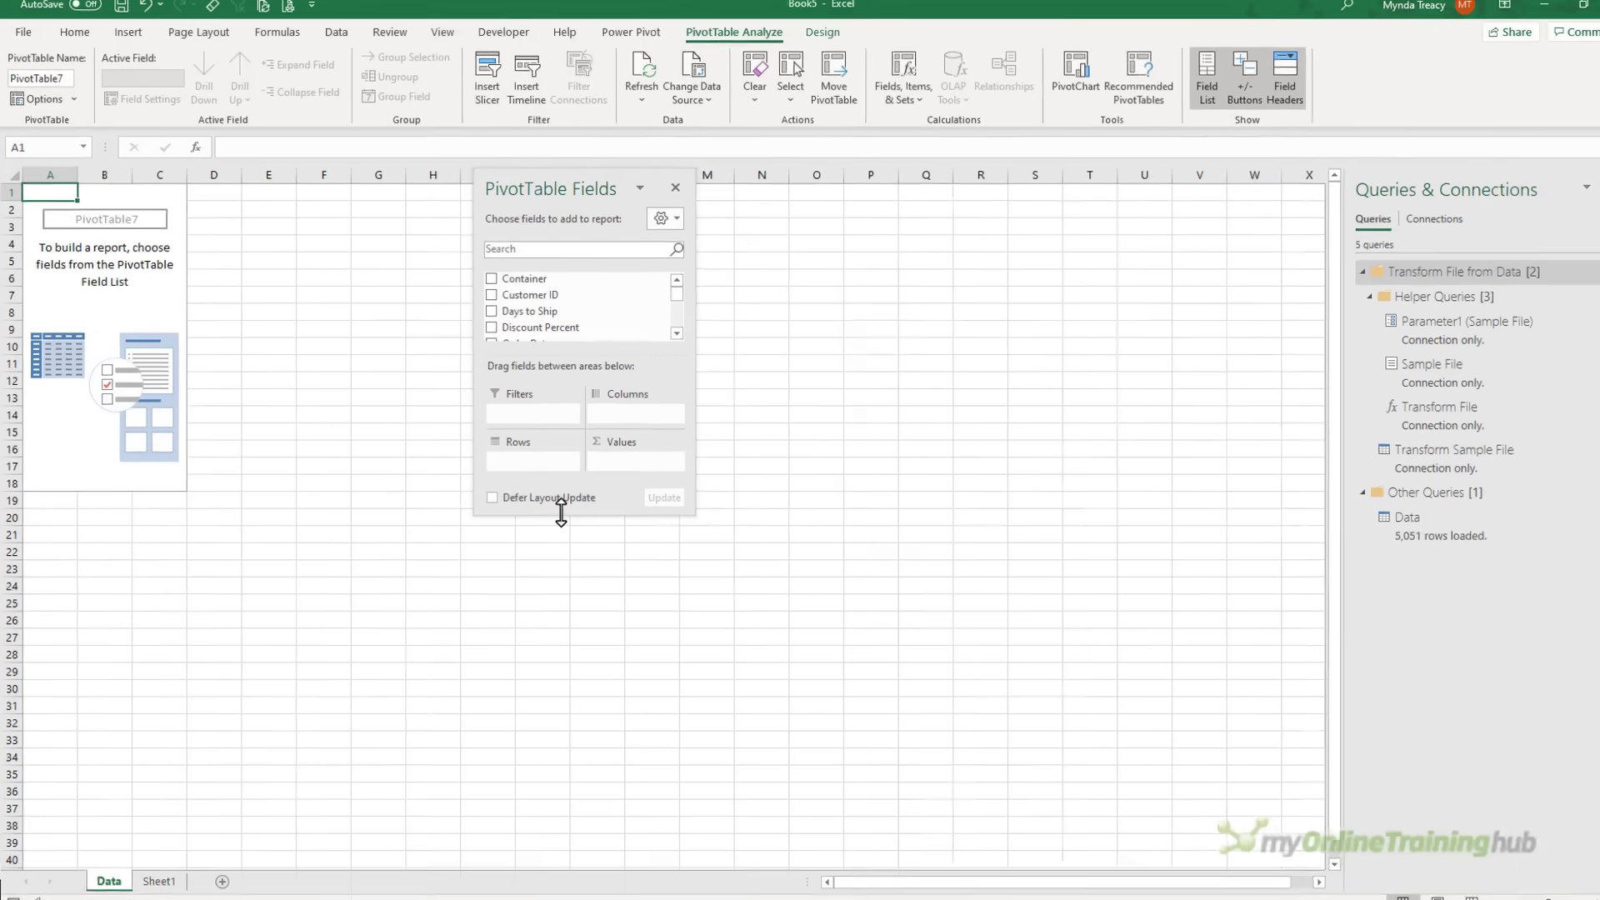
drag(557, 515, 544, 693)
drag(744, 805, 744, 875)
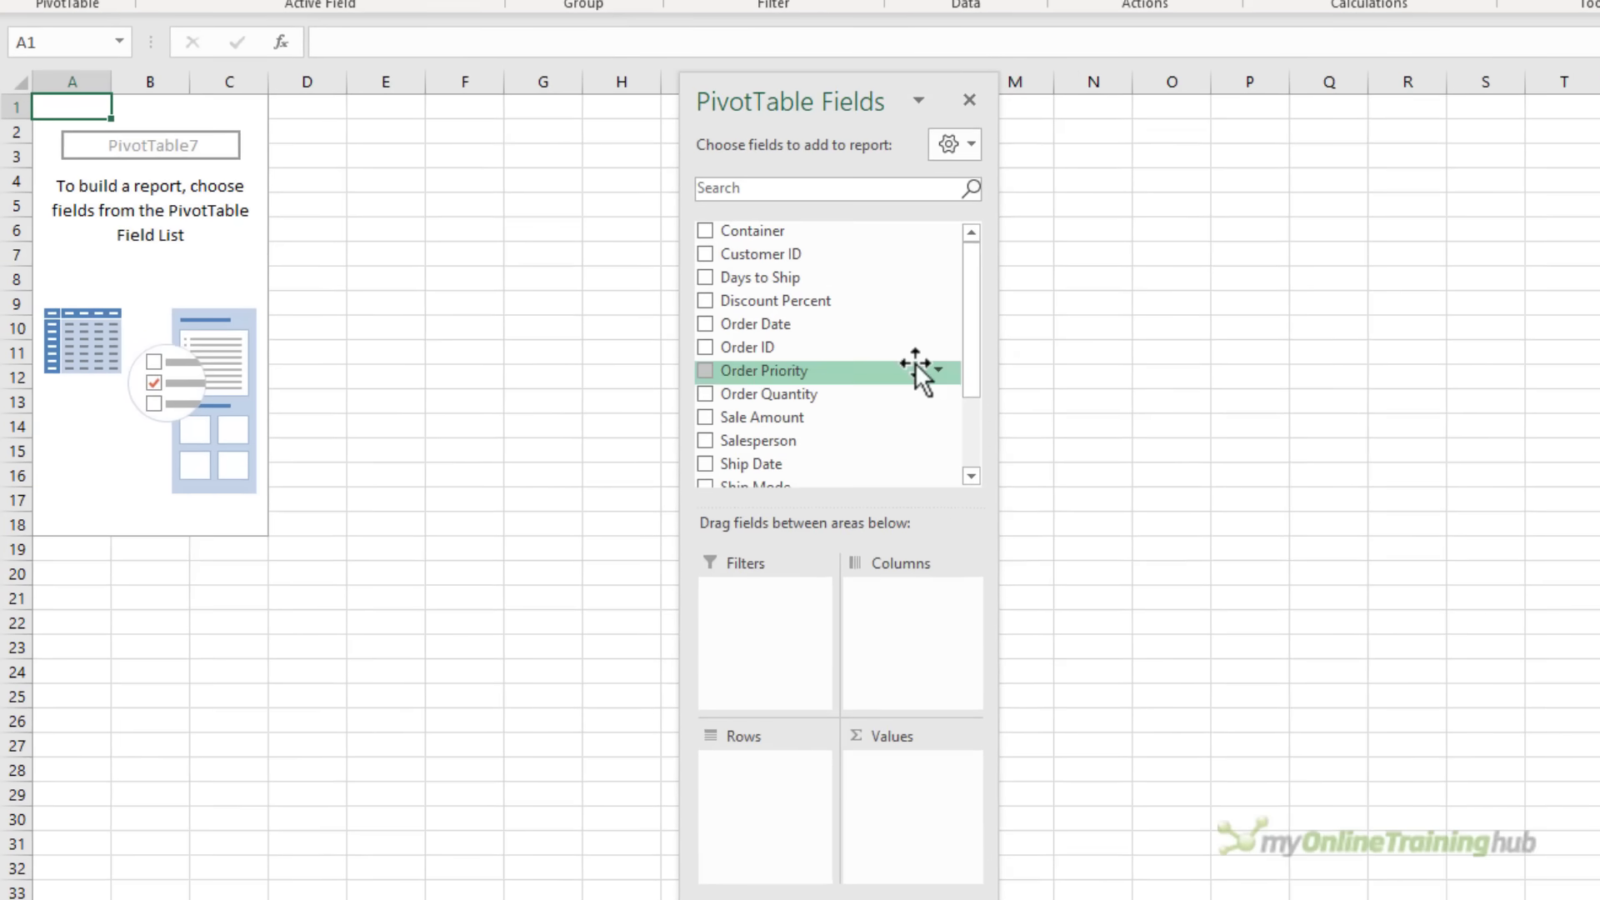
drag(733, 367, 940, 584)
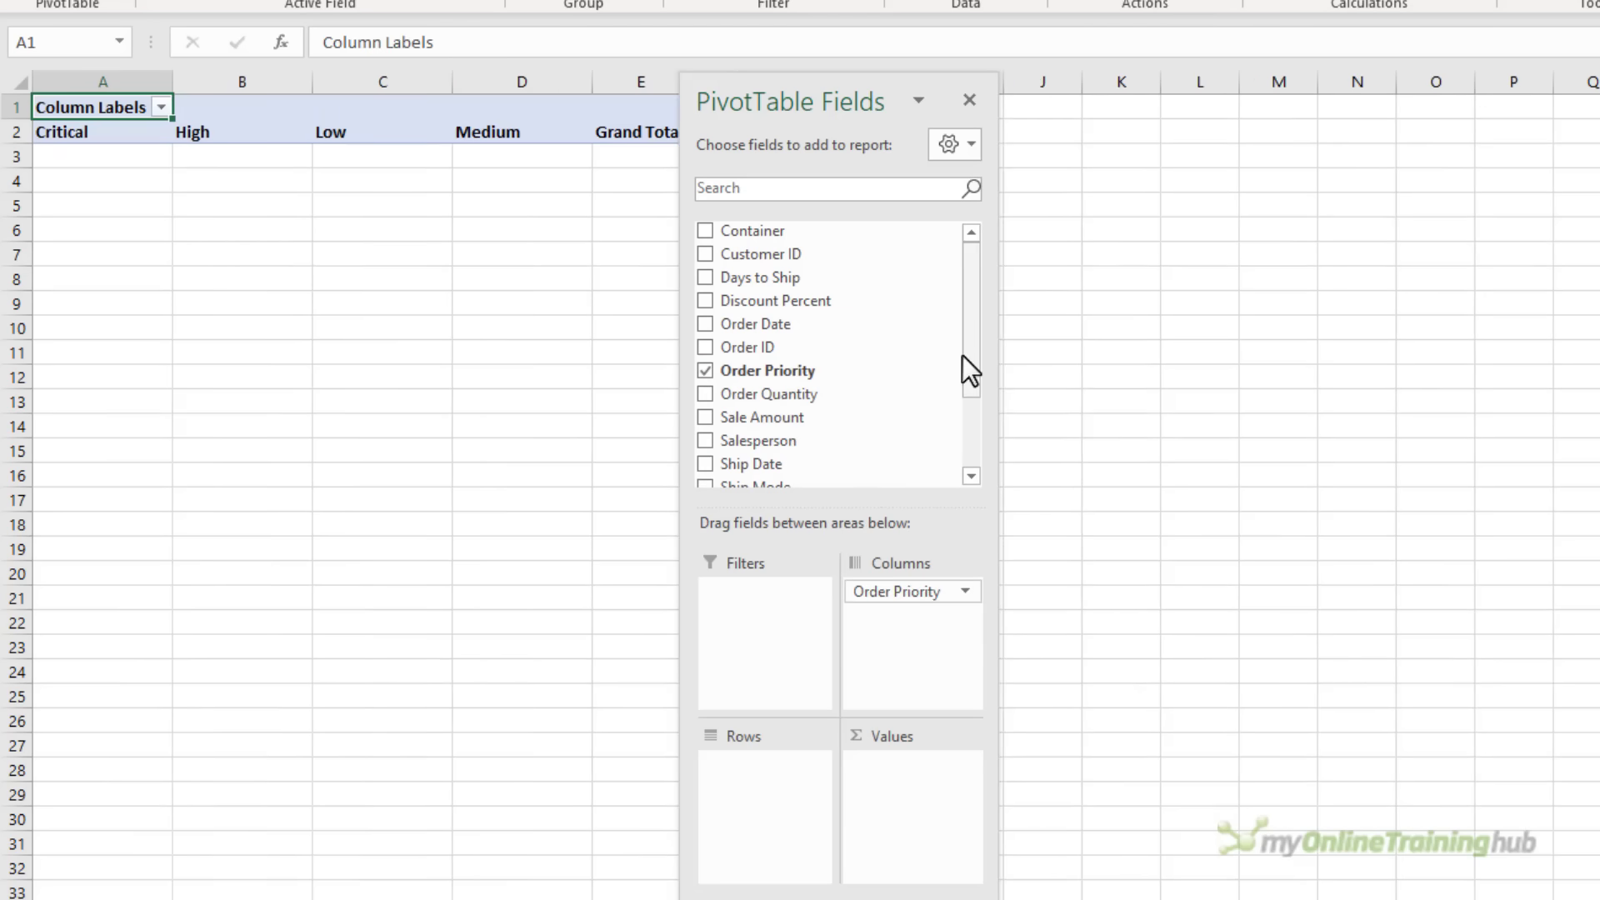
drag(860, 336, 805, 775)
- Review the year grouping unchanged and add Sale Amount as the summed value
right_click(119, 180)
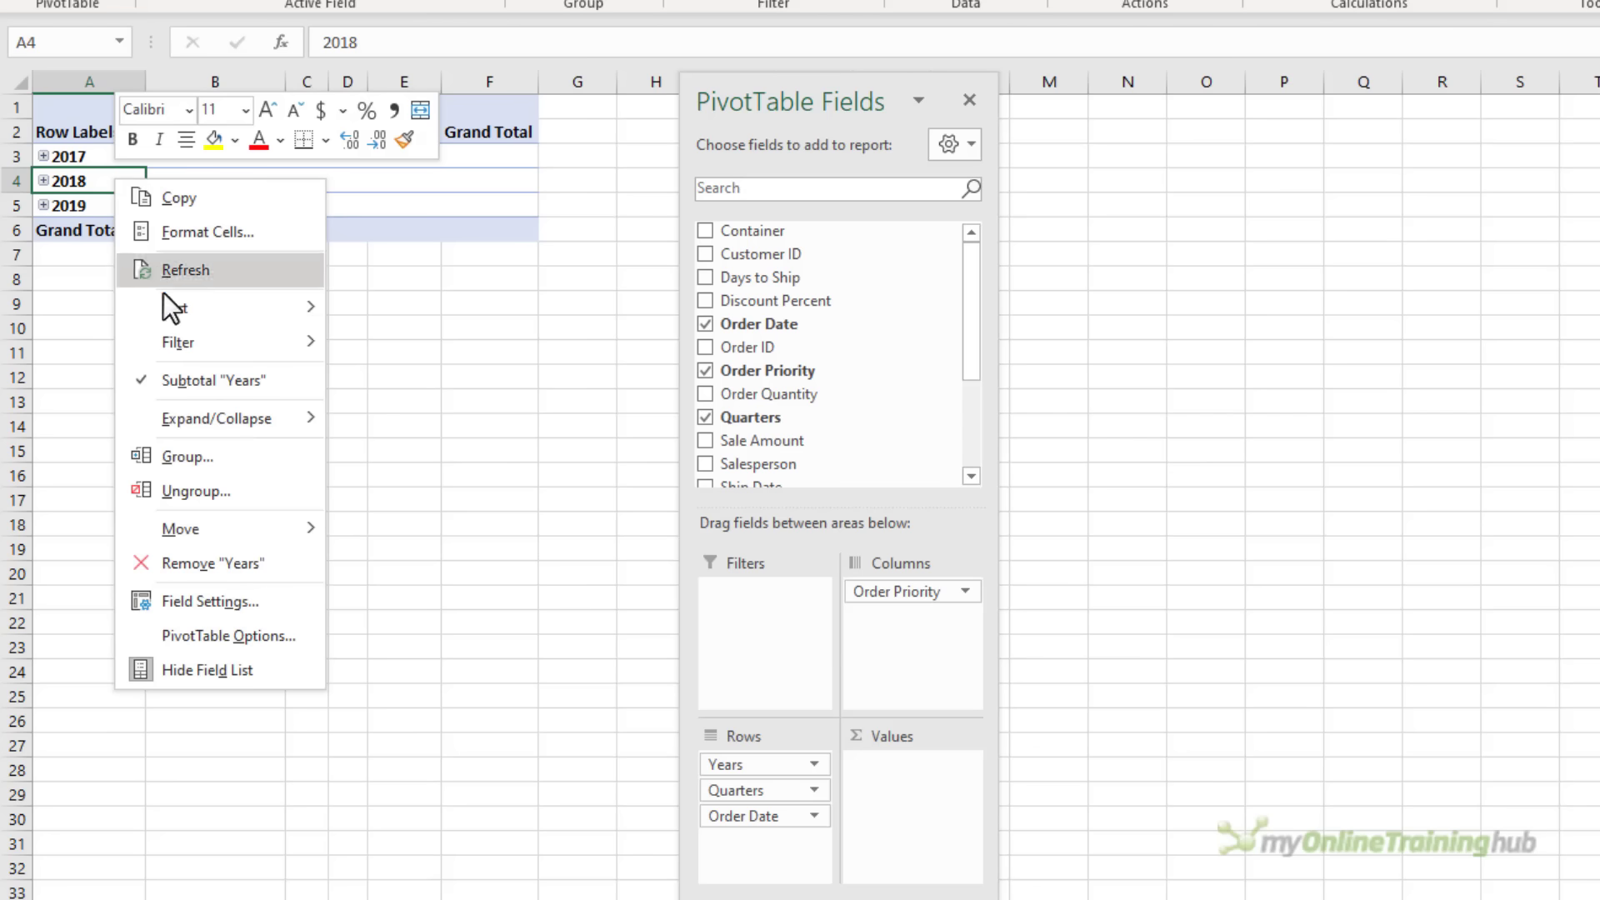
click(235, 460)
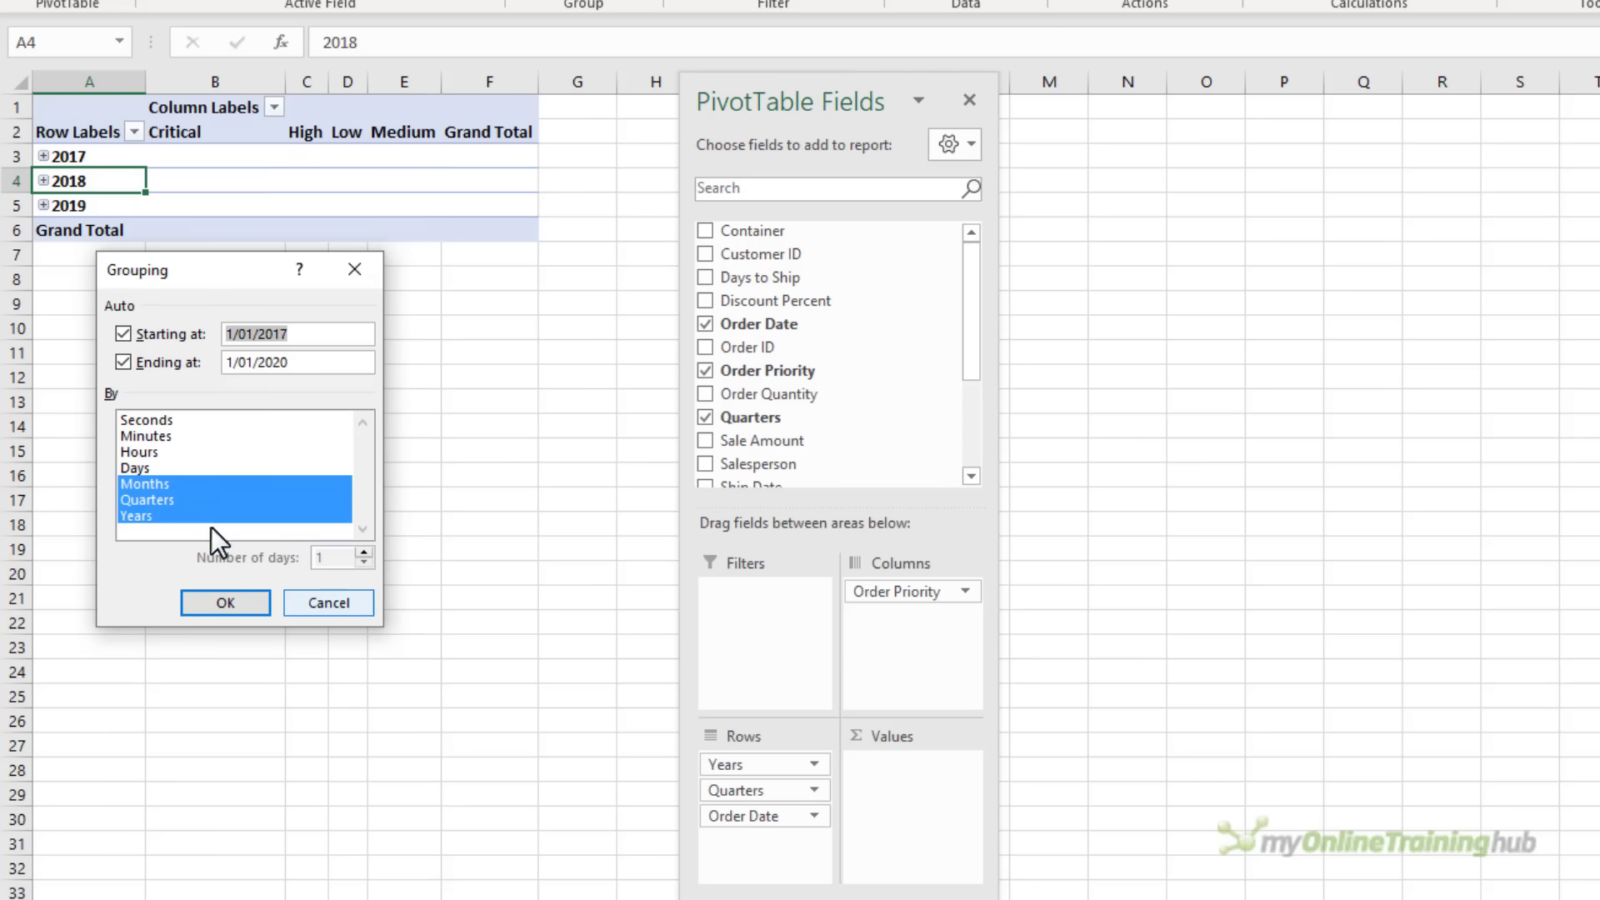
click(325, 600)
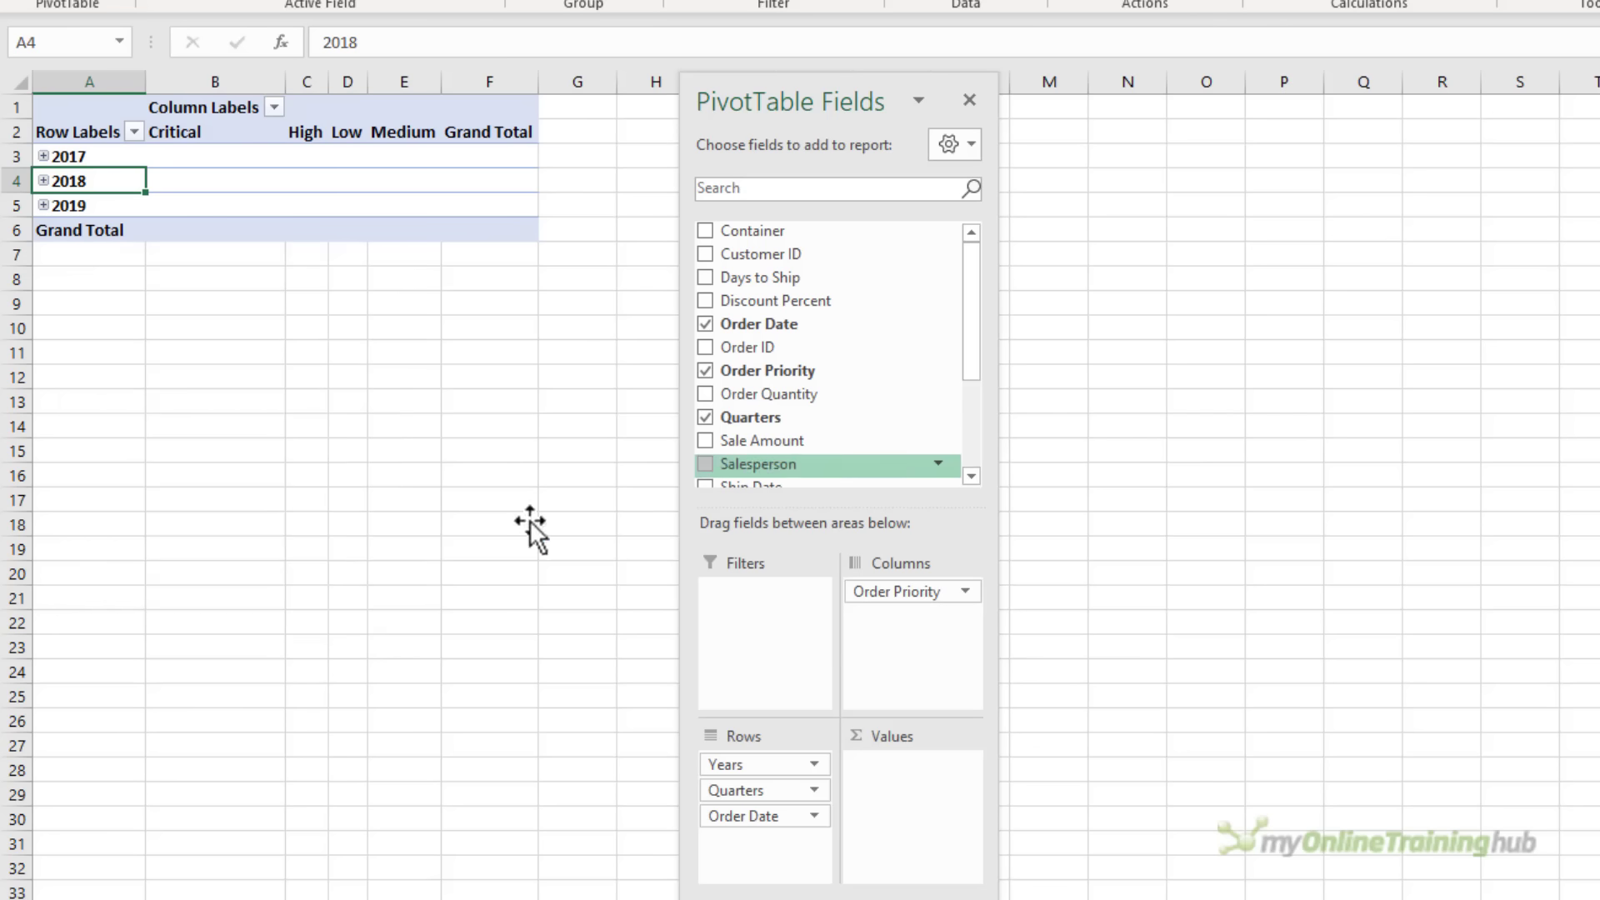
scroll(963, 355, down, 1)
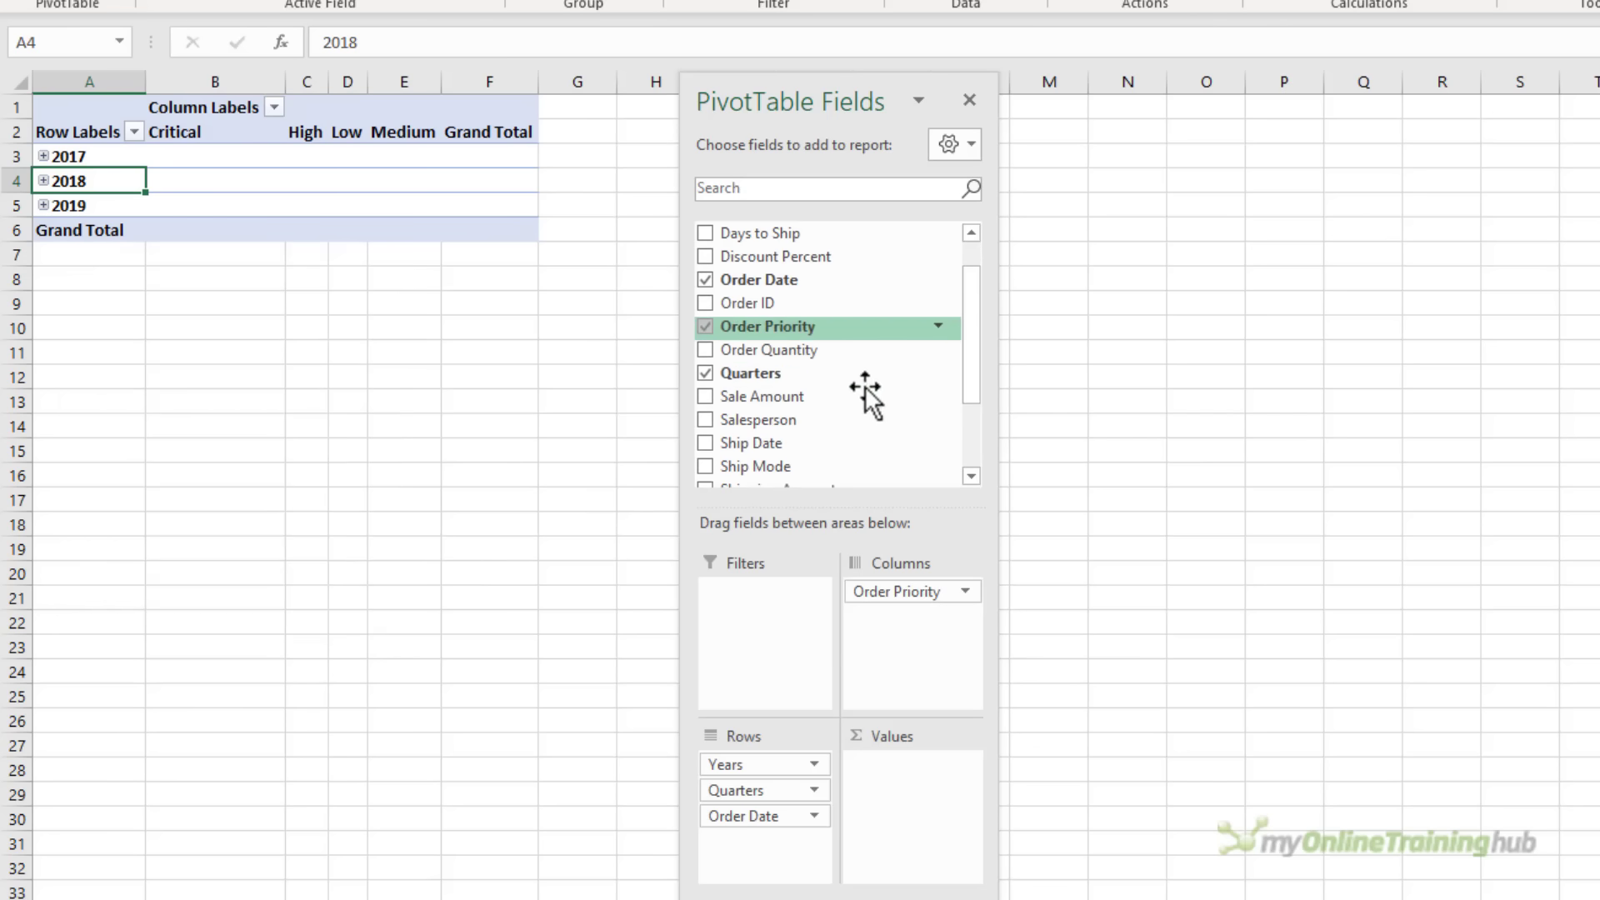
drag(775, 398, 902, 775)
drag(834, 106, 1137, 107)
- Format the pivot values as Number with 0 decimals and a thousands separator
right_click(458, 154)
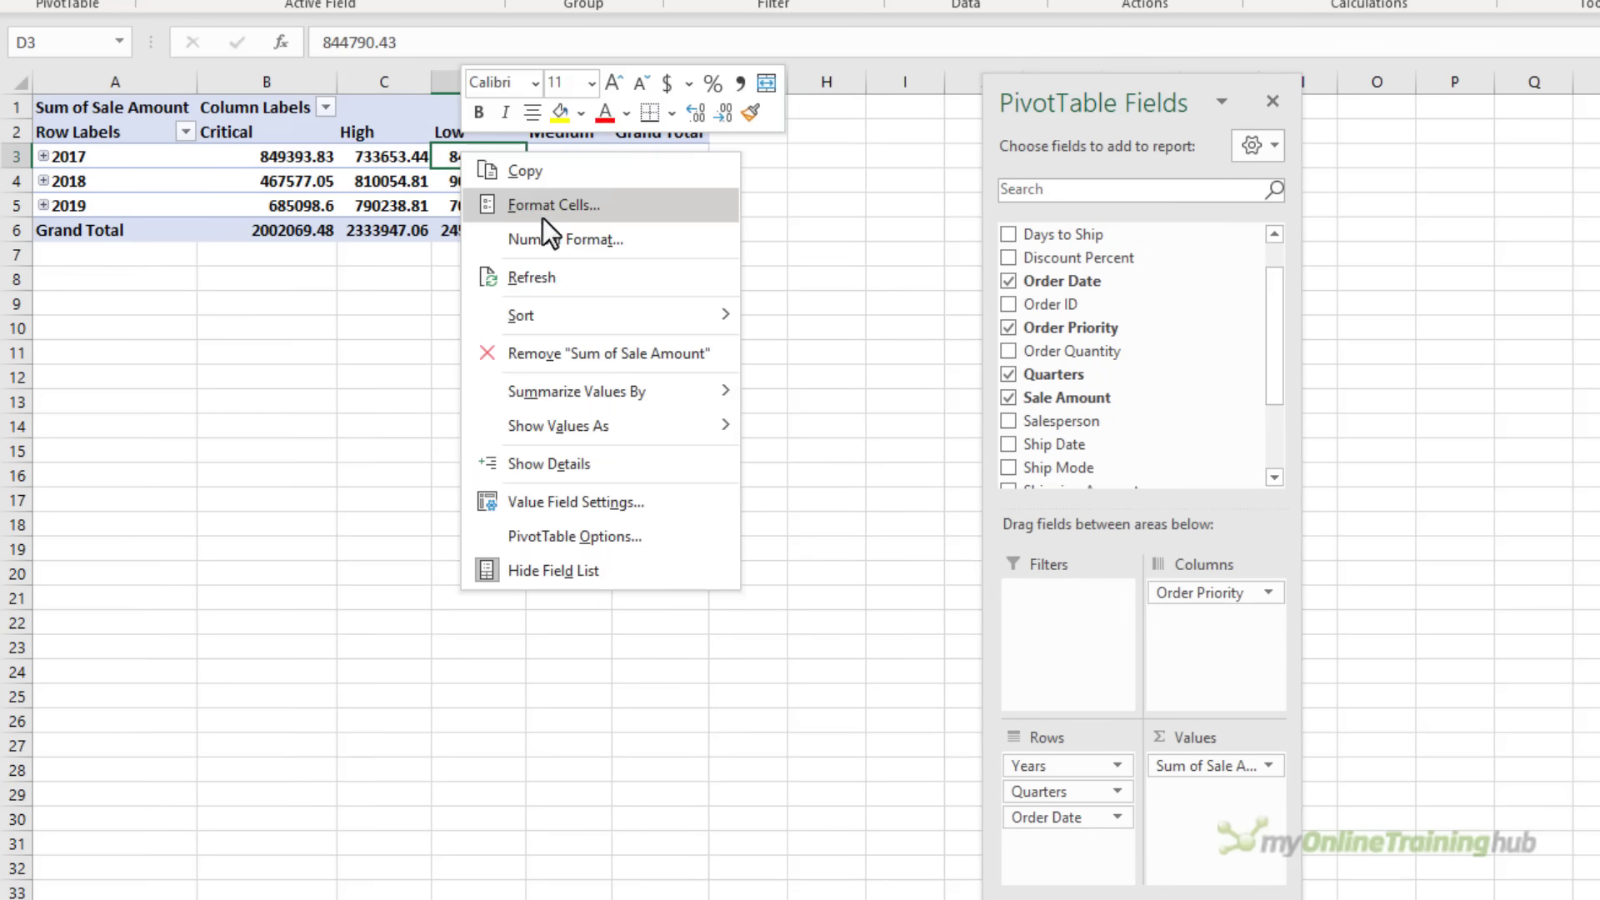
click(554, 239)
click(301, 52)
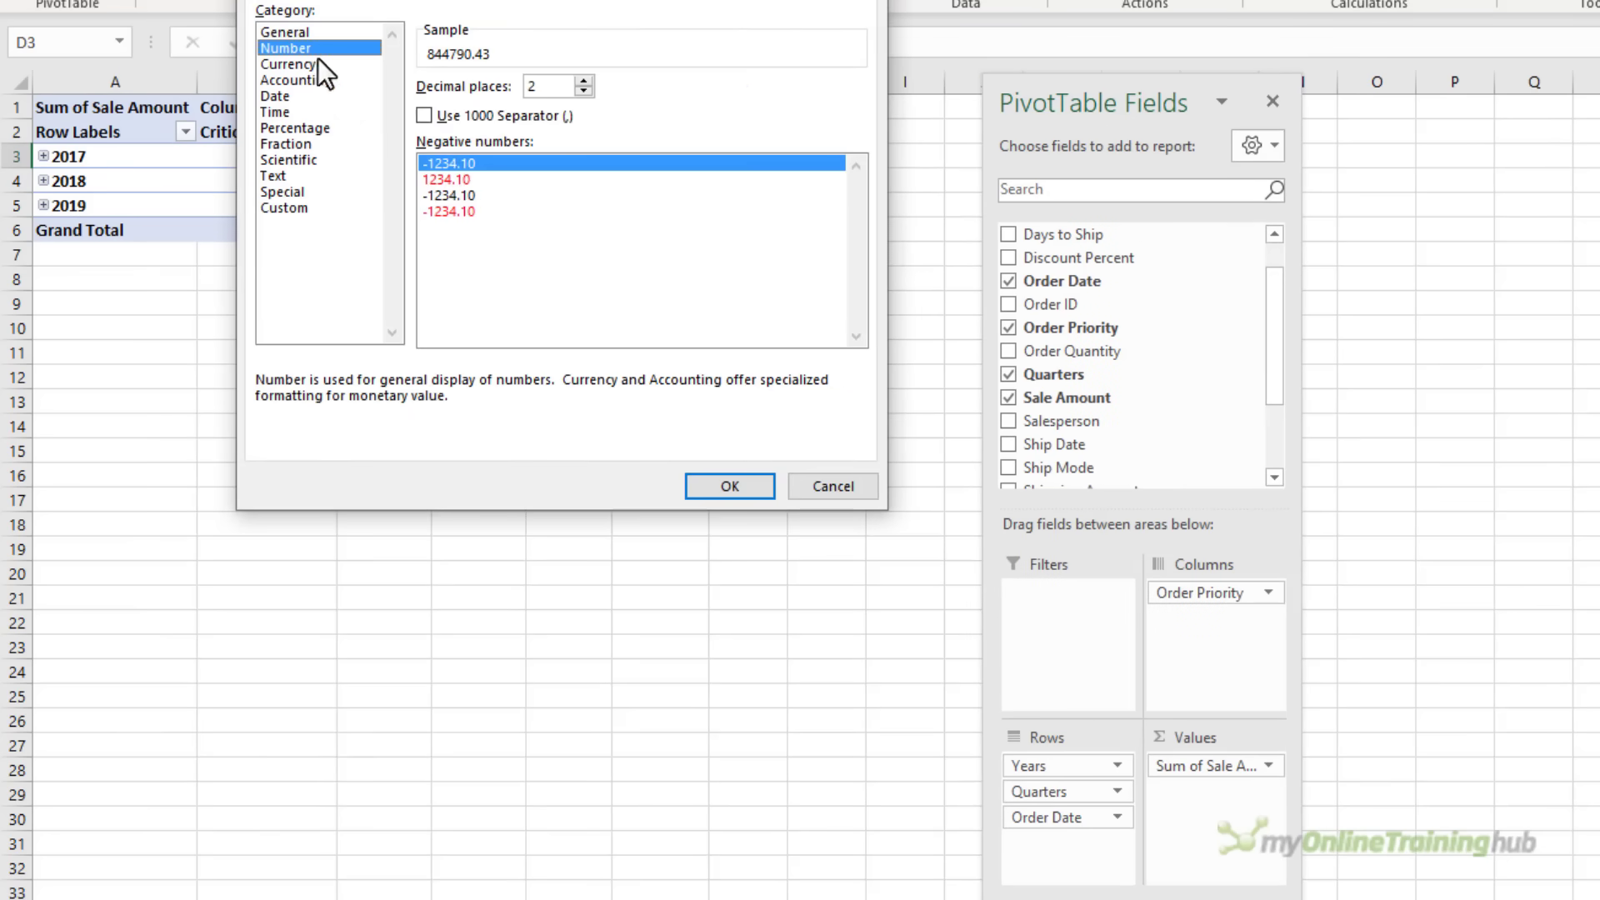
click(443, 115)
click(584, 90)
click(584, 90)
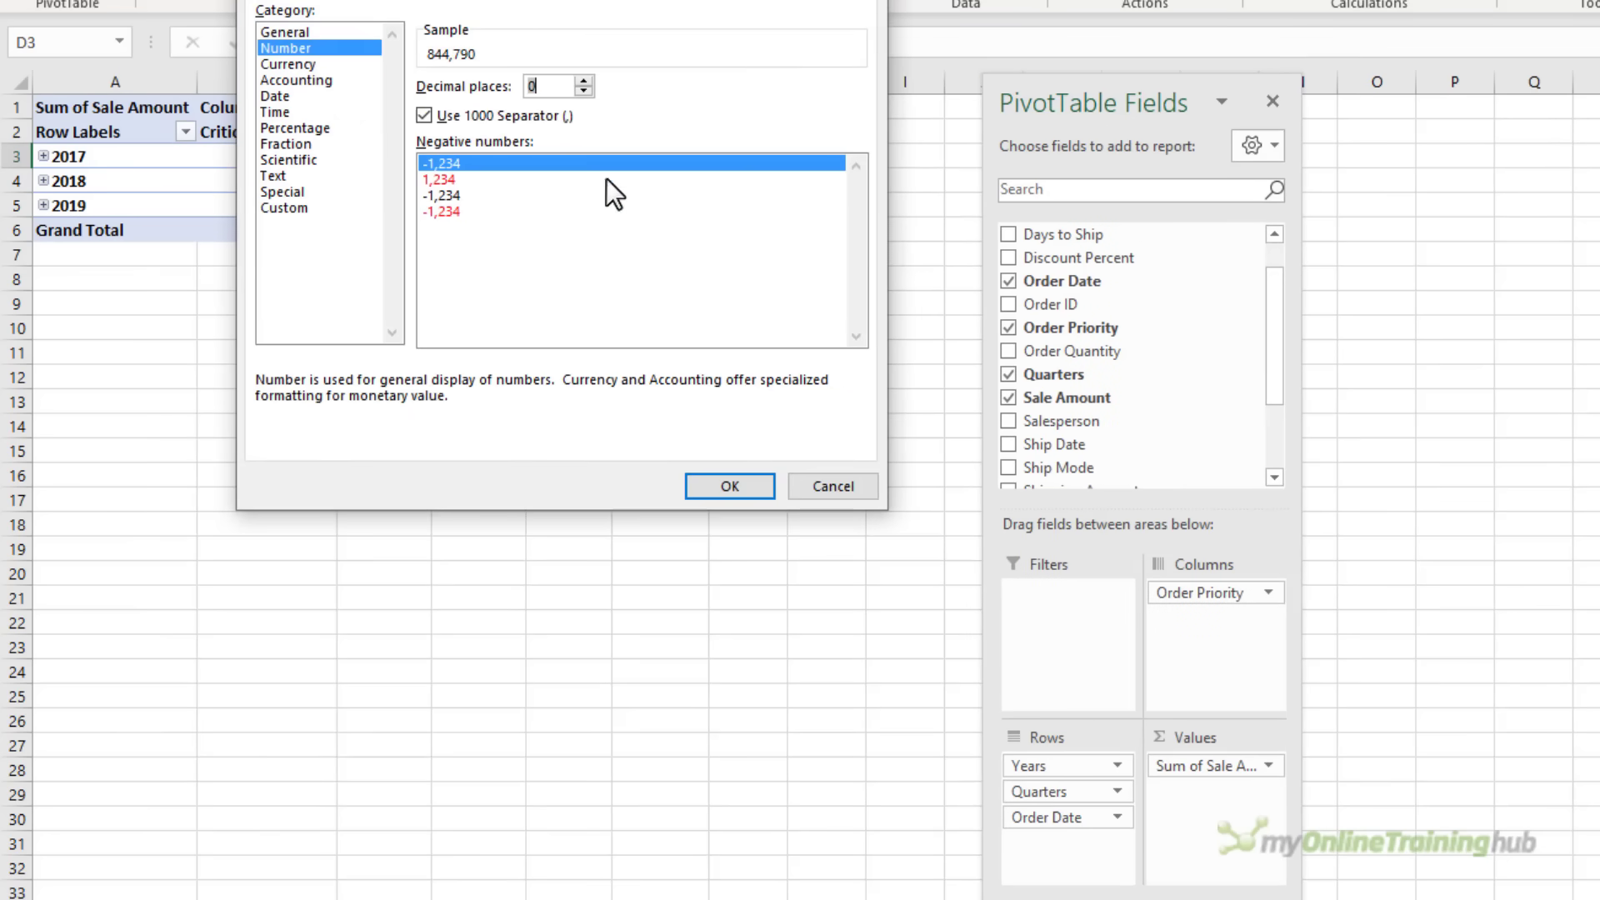
click(713, 485)
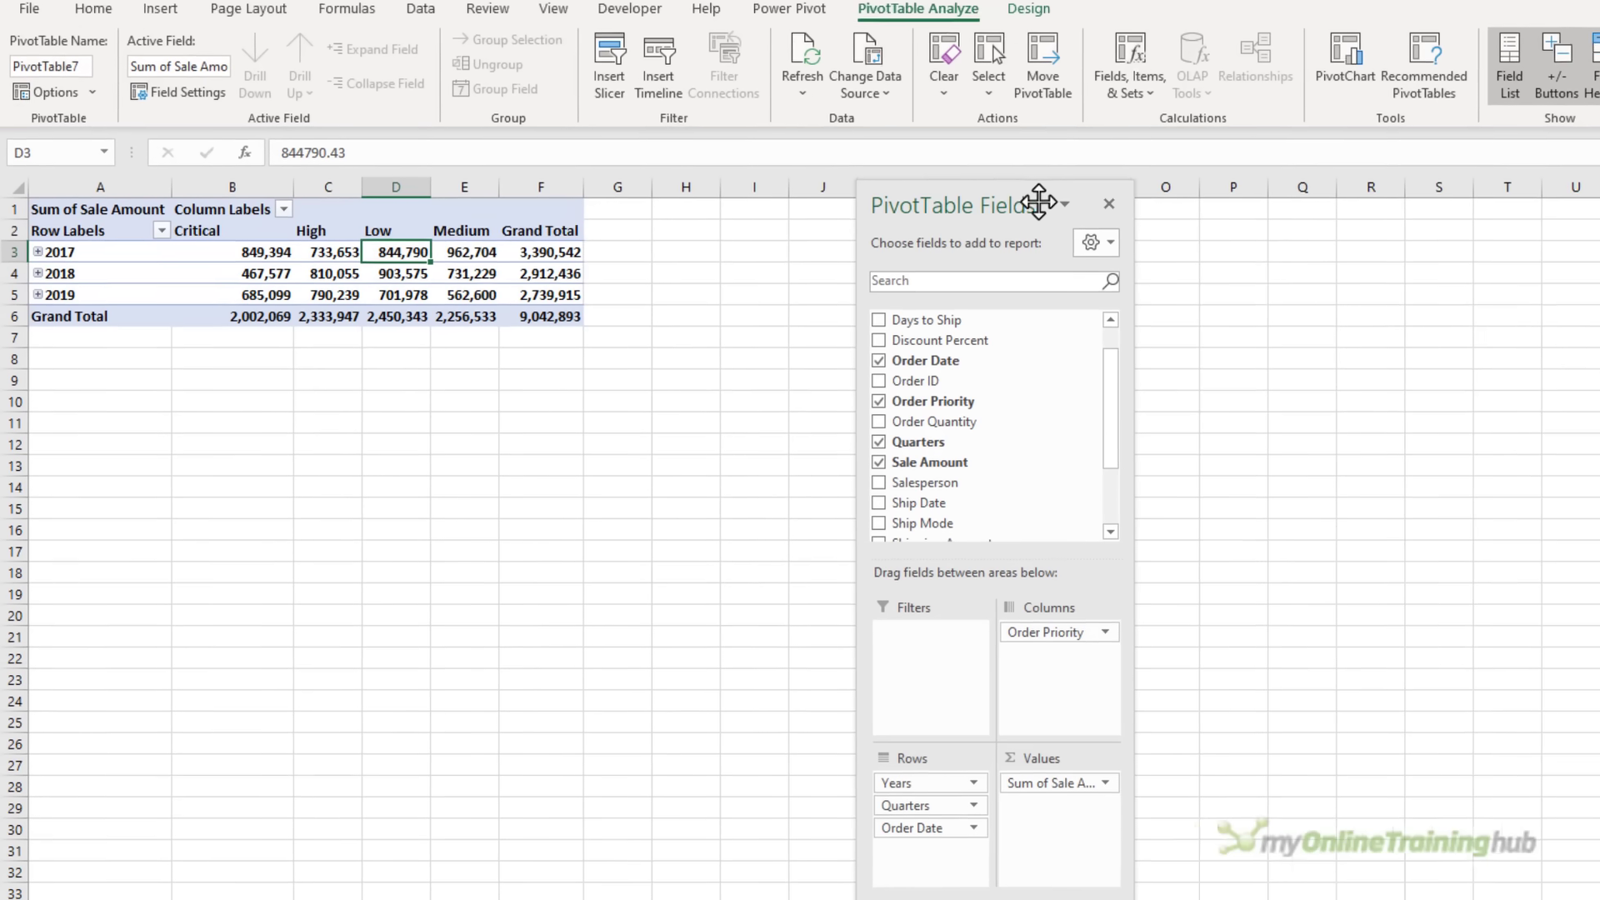
drag(1037, 202, 1500, 268)
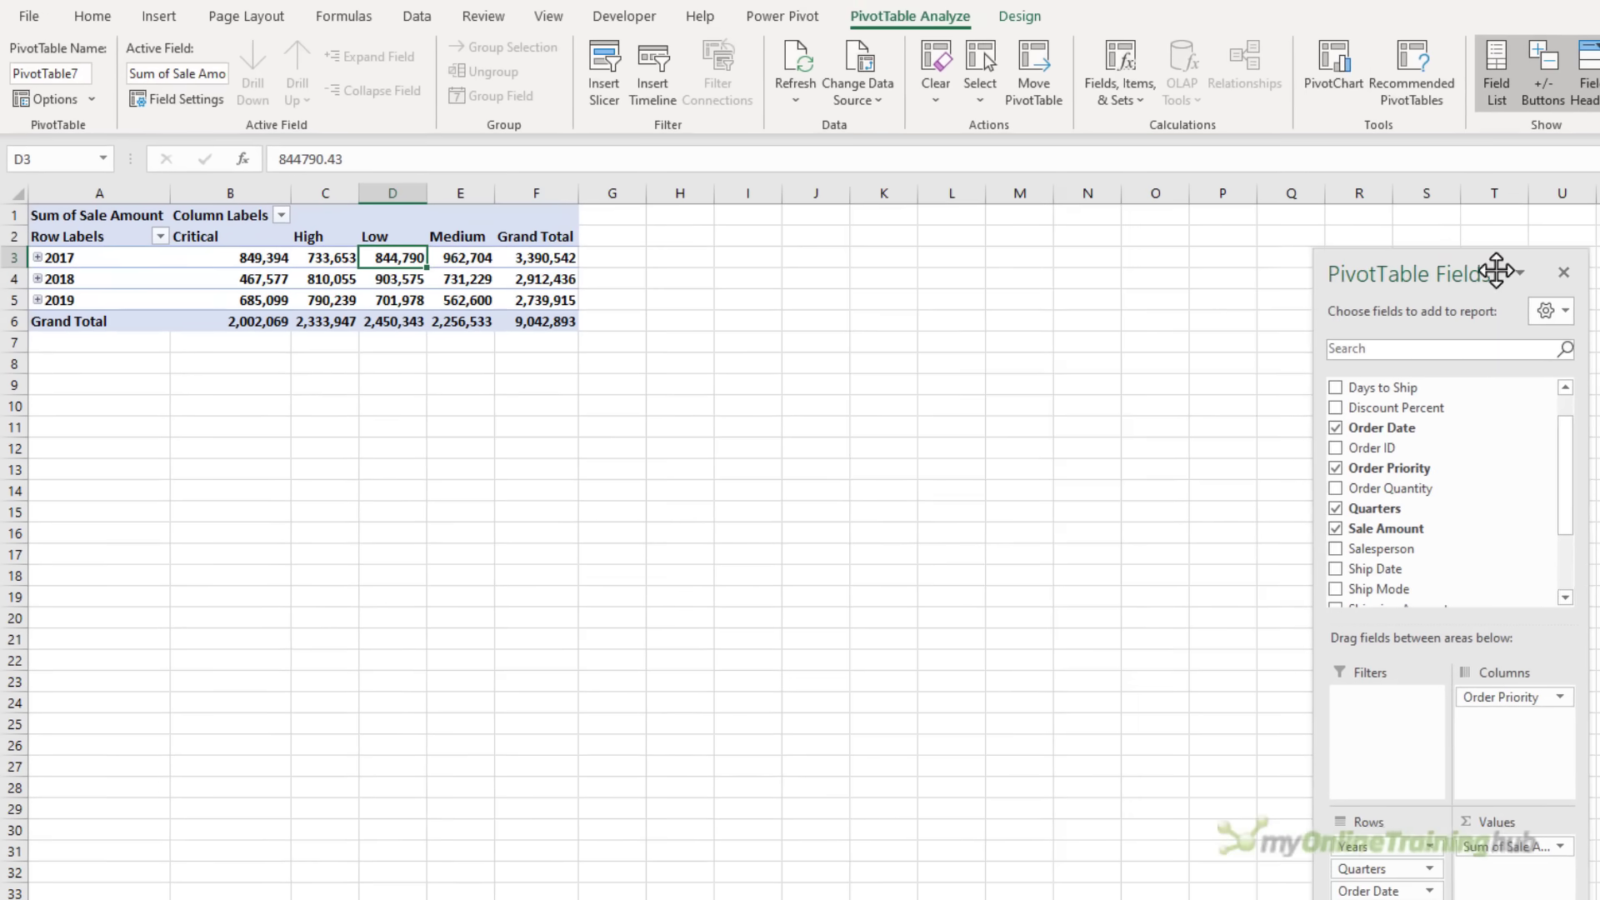
- Insert a line PivotChart and position it beneath the pivot table
click(1343, 57)
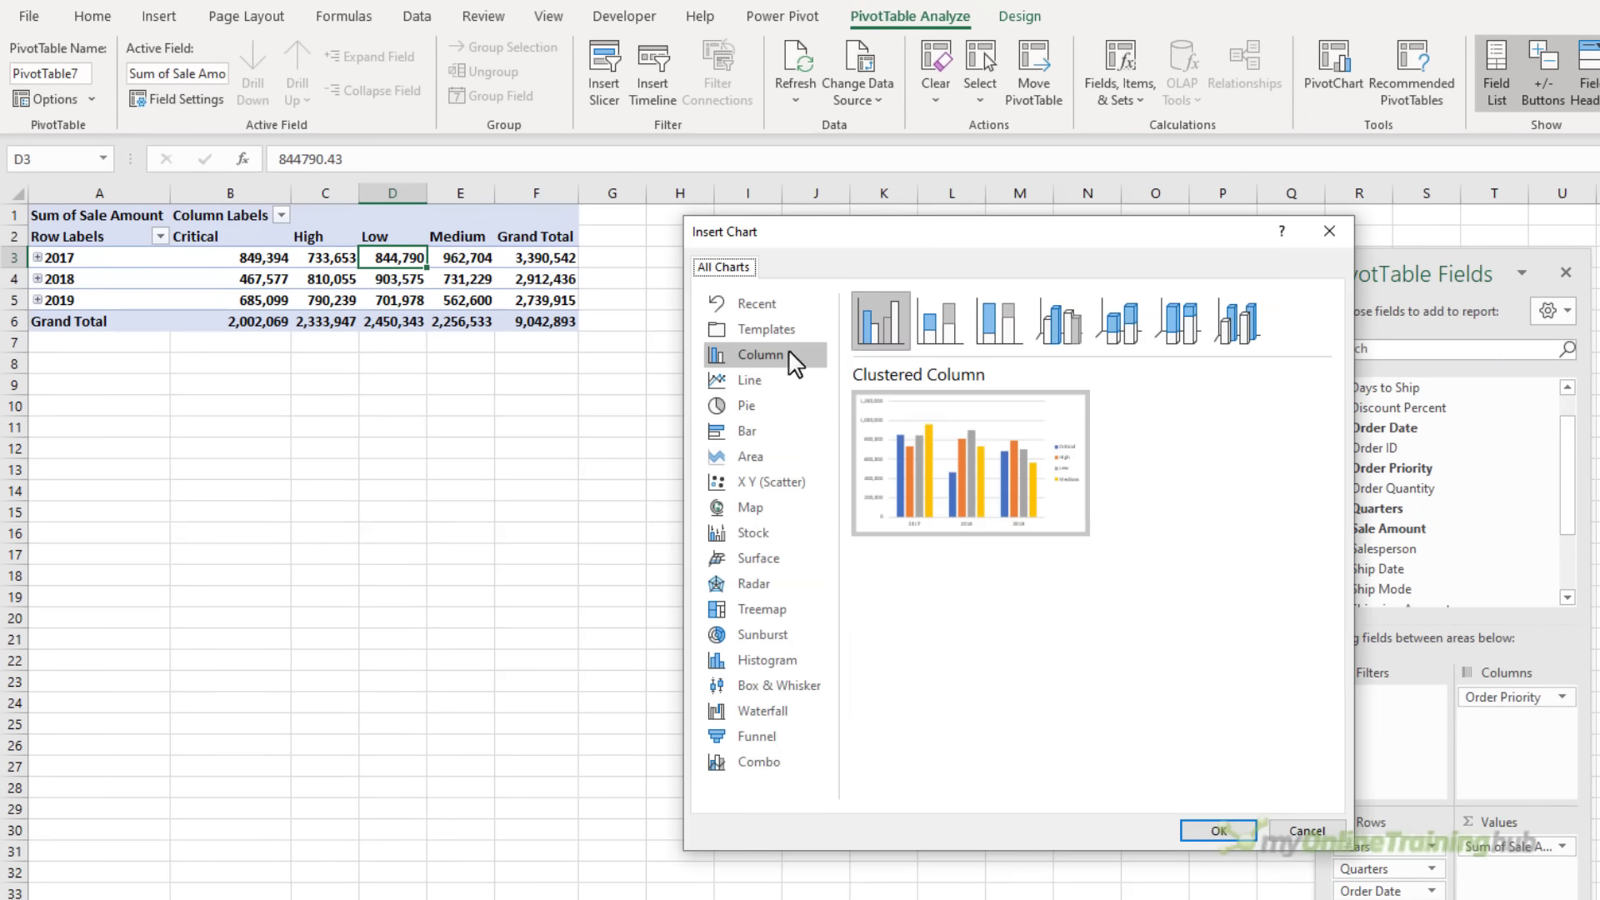
click(763, 381)
click(1219, 830)
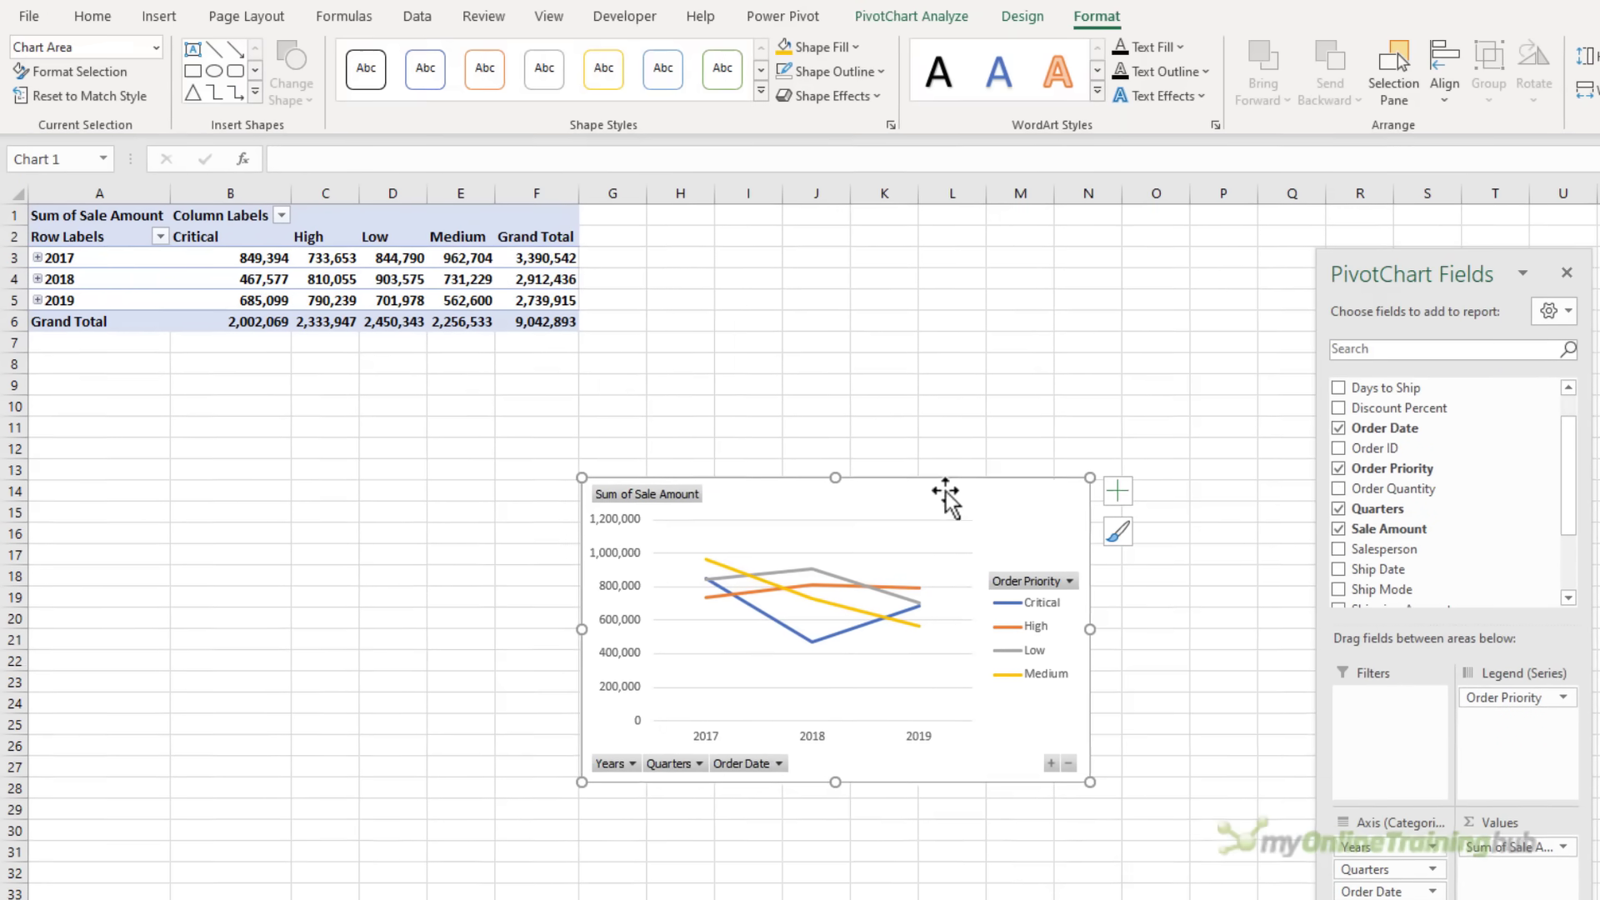
drag(947, 492, 414, 379)
- Hide all field buttons on the chart and place its legend at the top
right_click(175, 384)
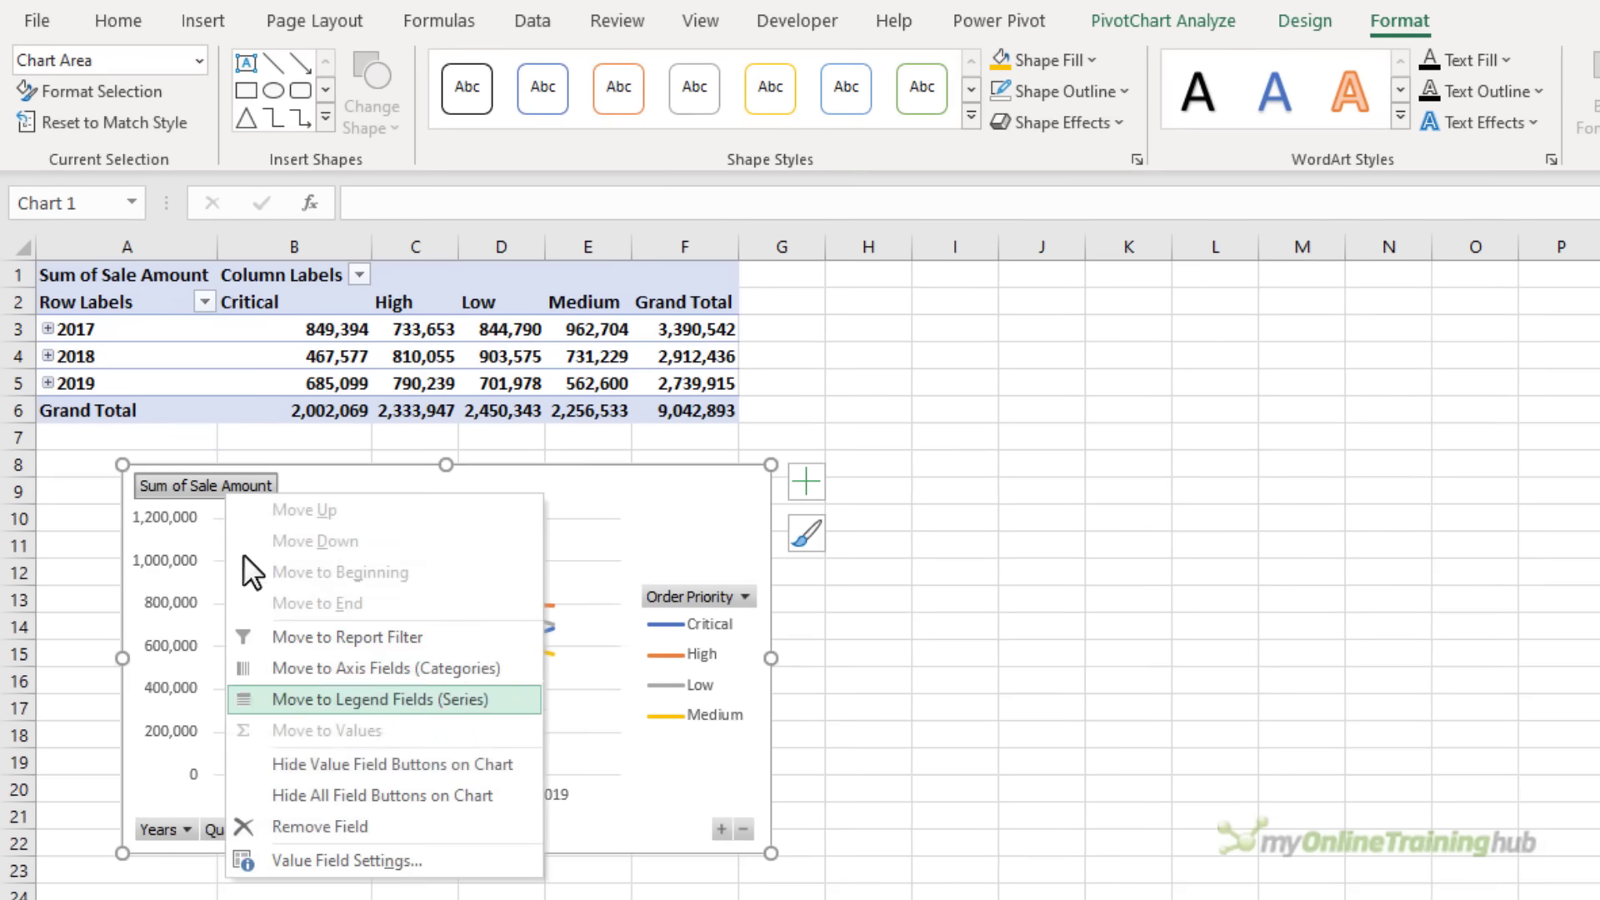
click(308, 792)
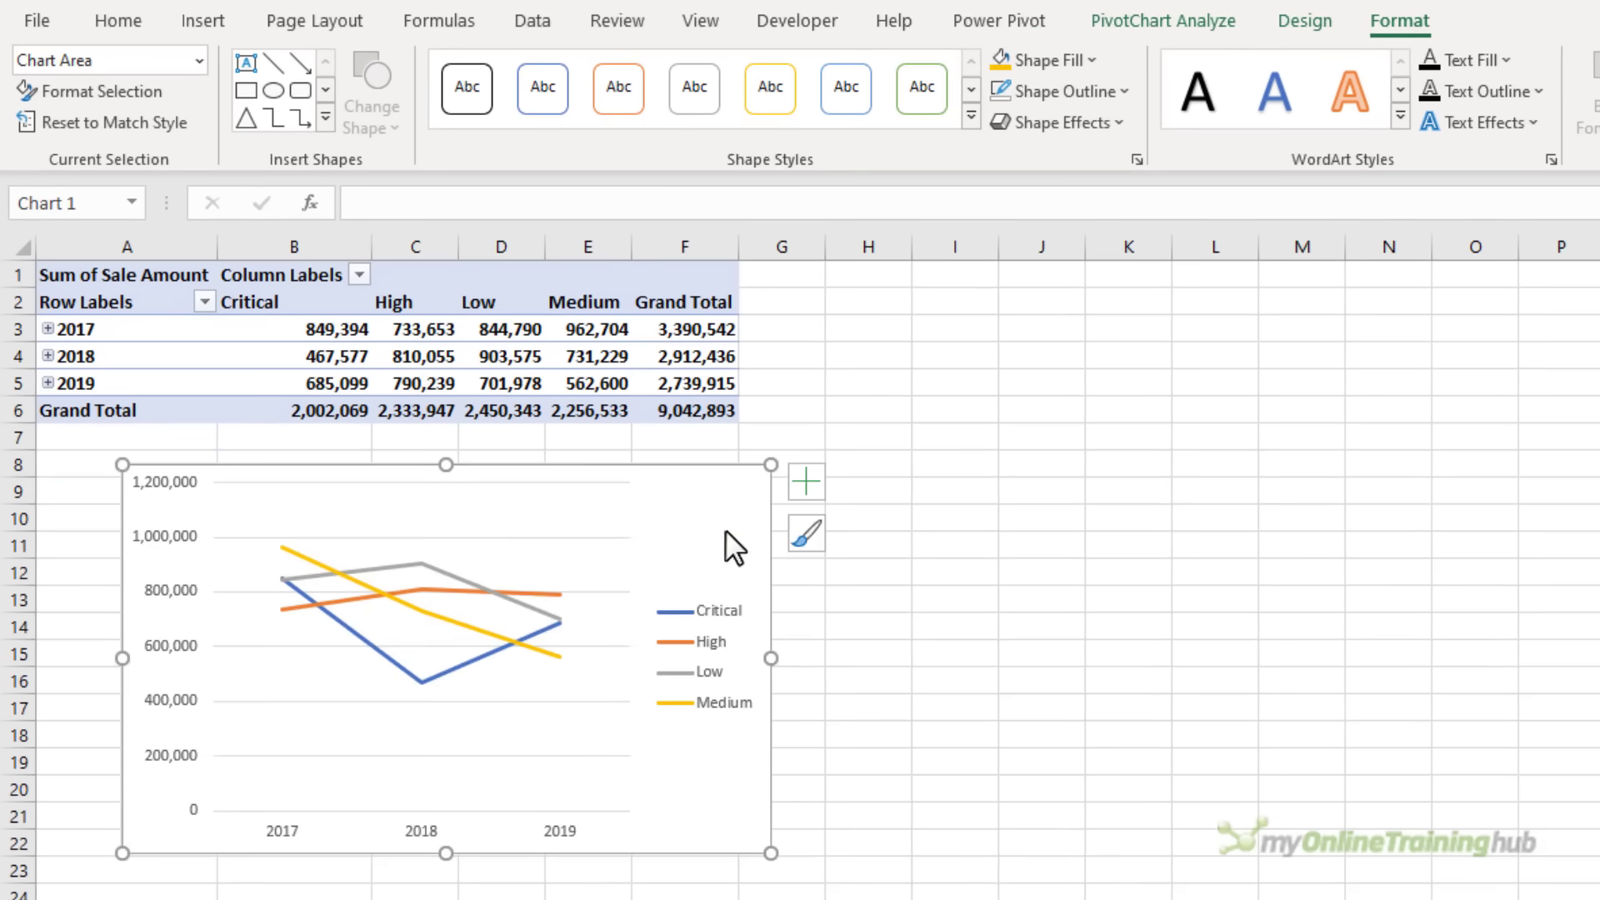
click(805, 481)
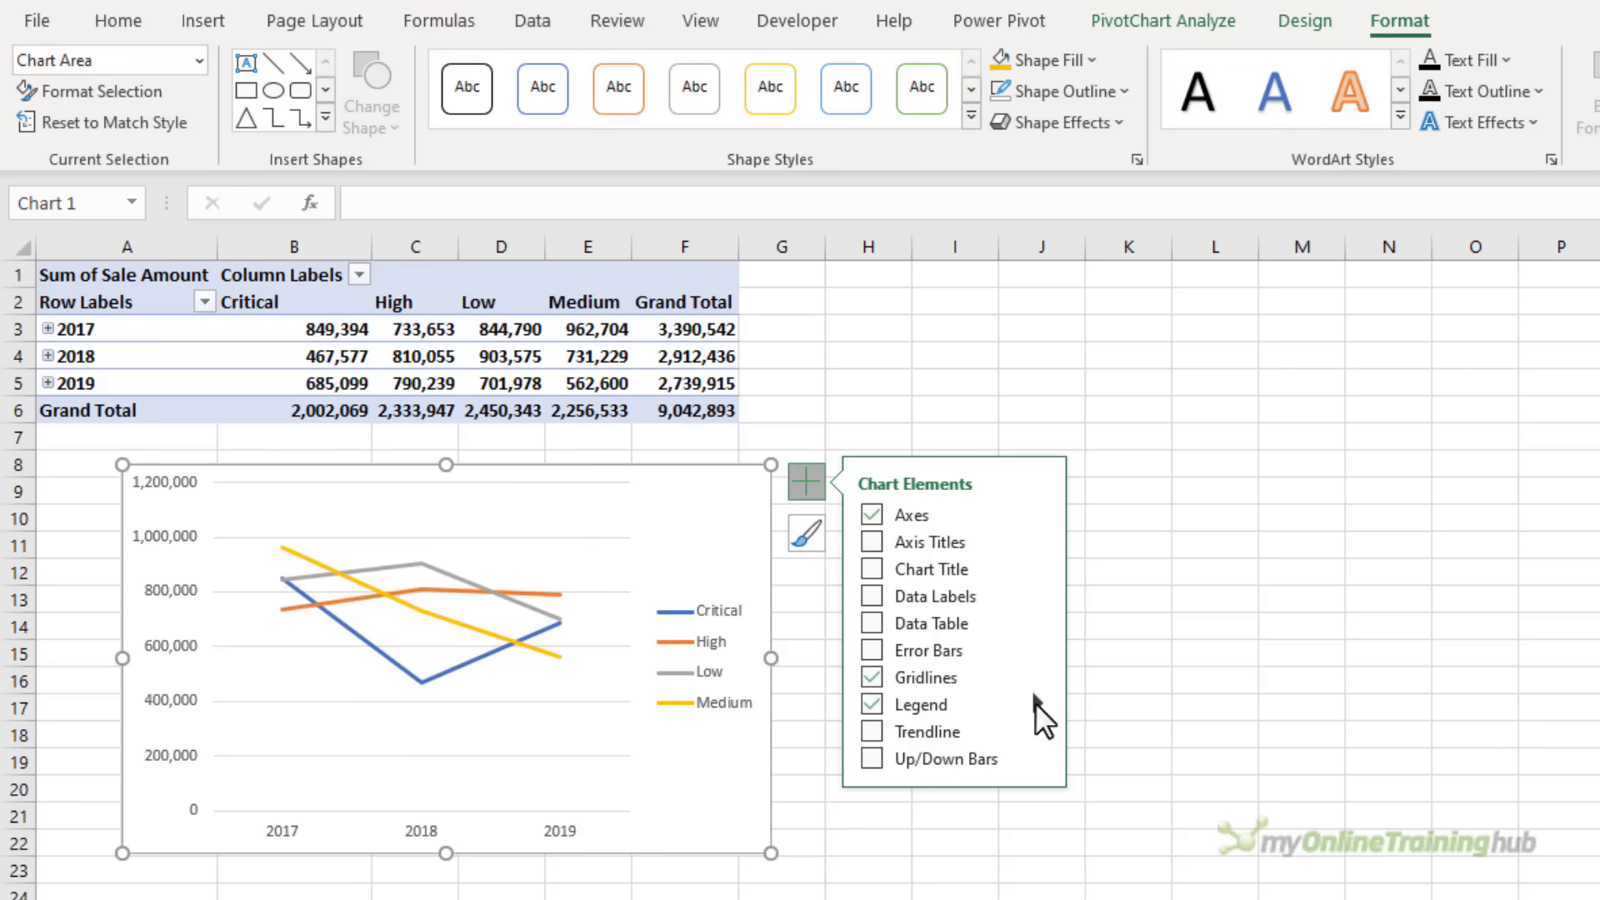
mouse_move(1035, 703)
click(1087, 742)
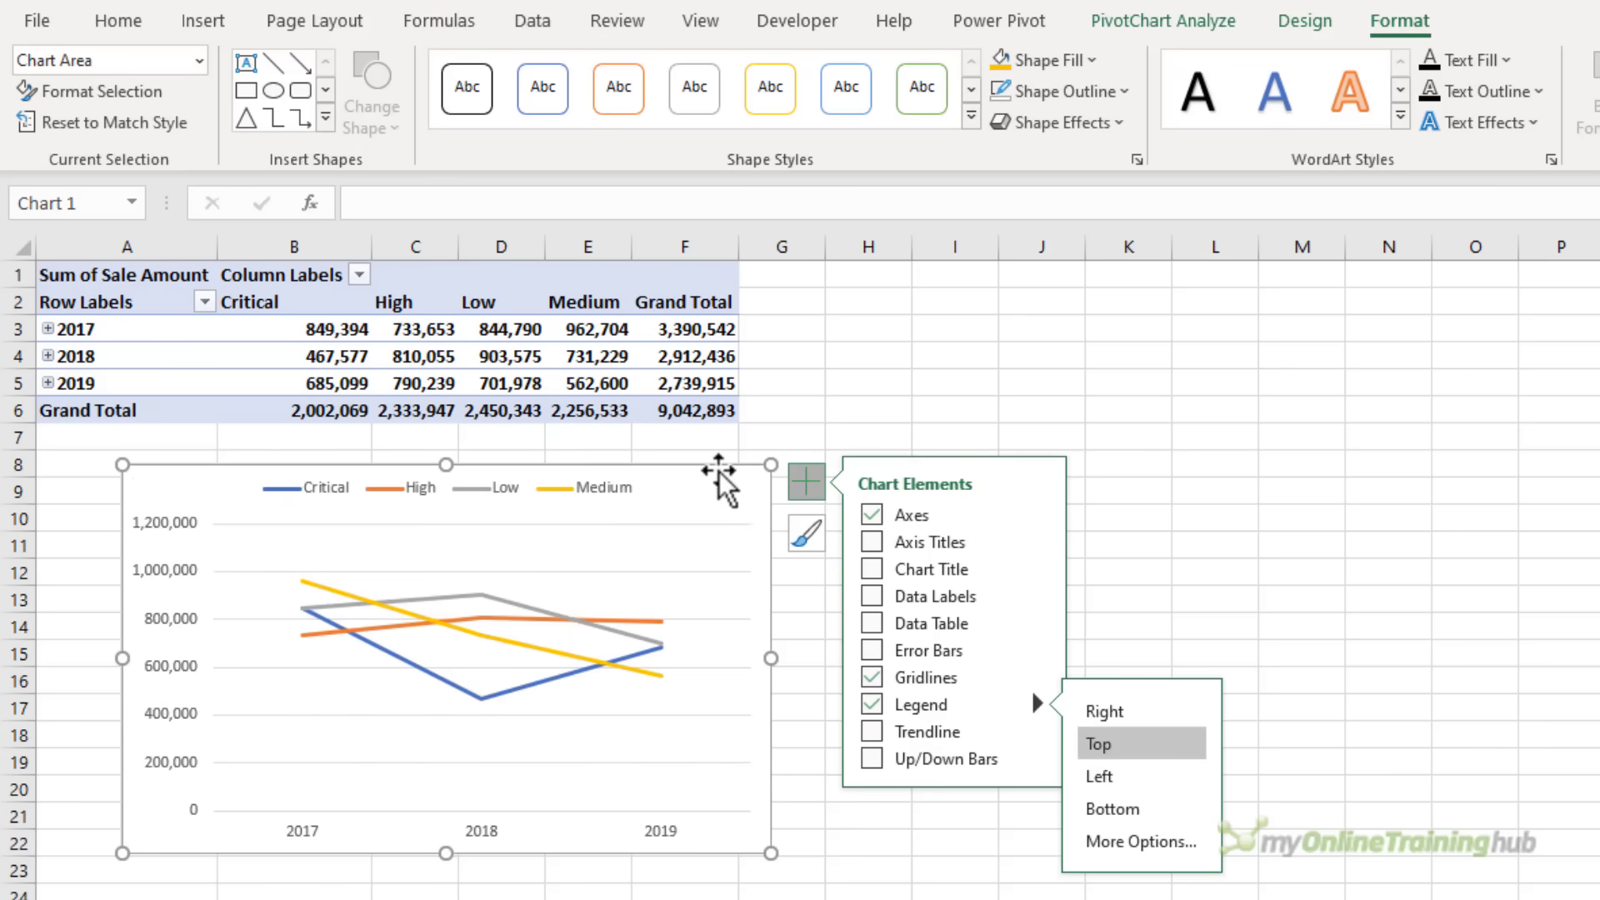
click(812, 408)
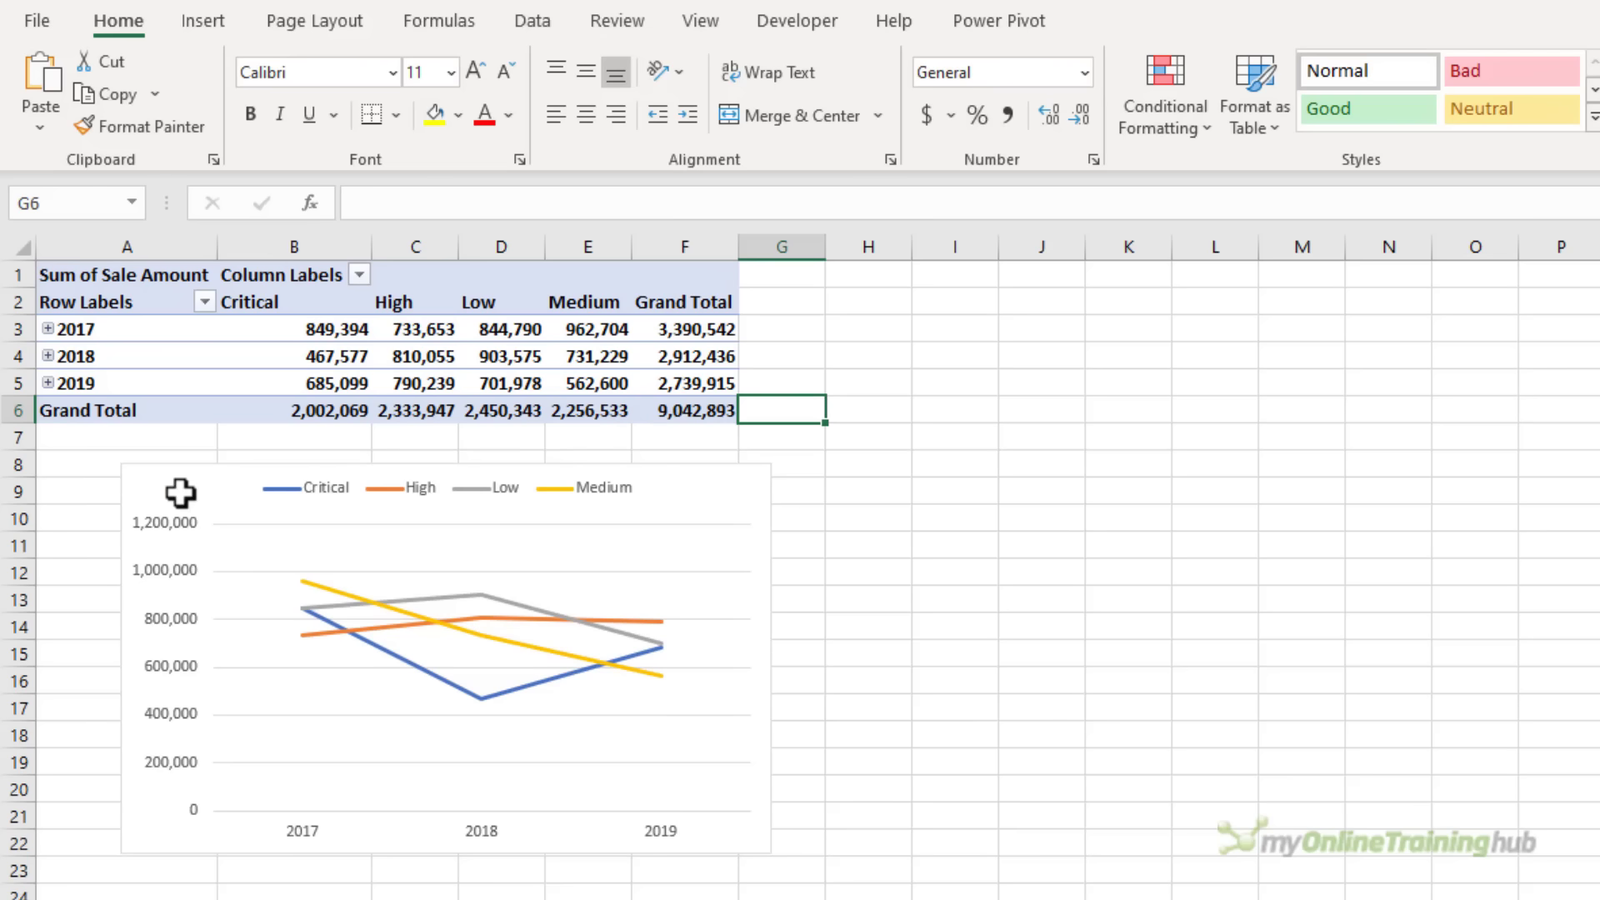
click(153, 386)
click(420, 633)
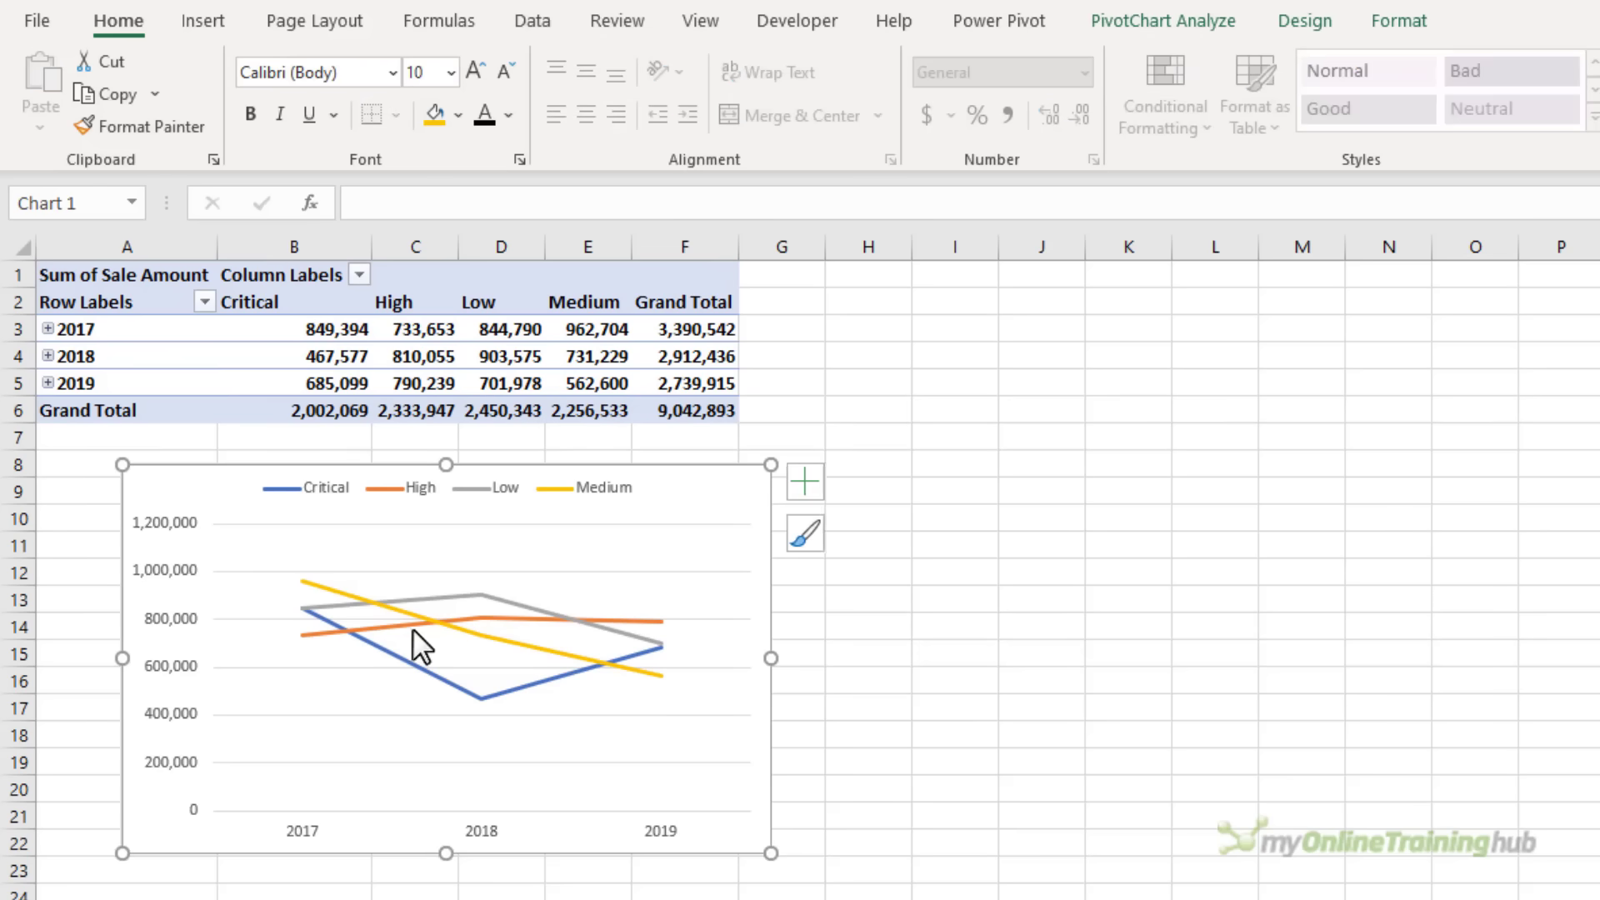
- Move sales_2020.xlsx from Power Query Introduction into the Data folder, then close File Explorer
click(826, 410)
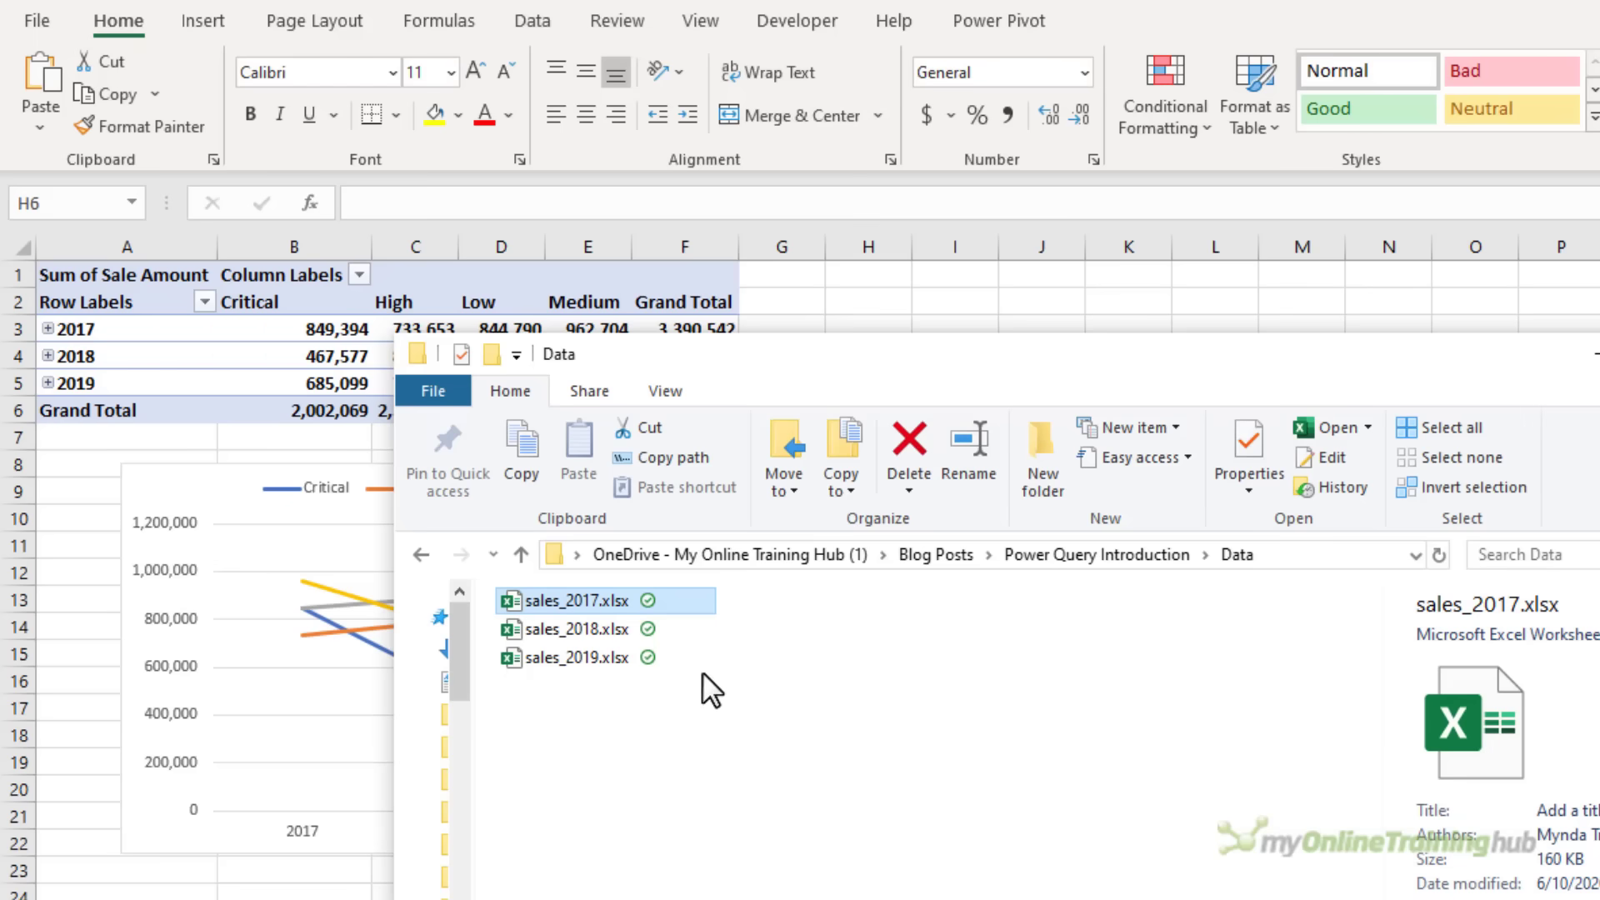
click(523, 555)
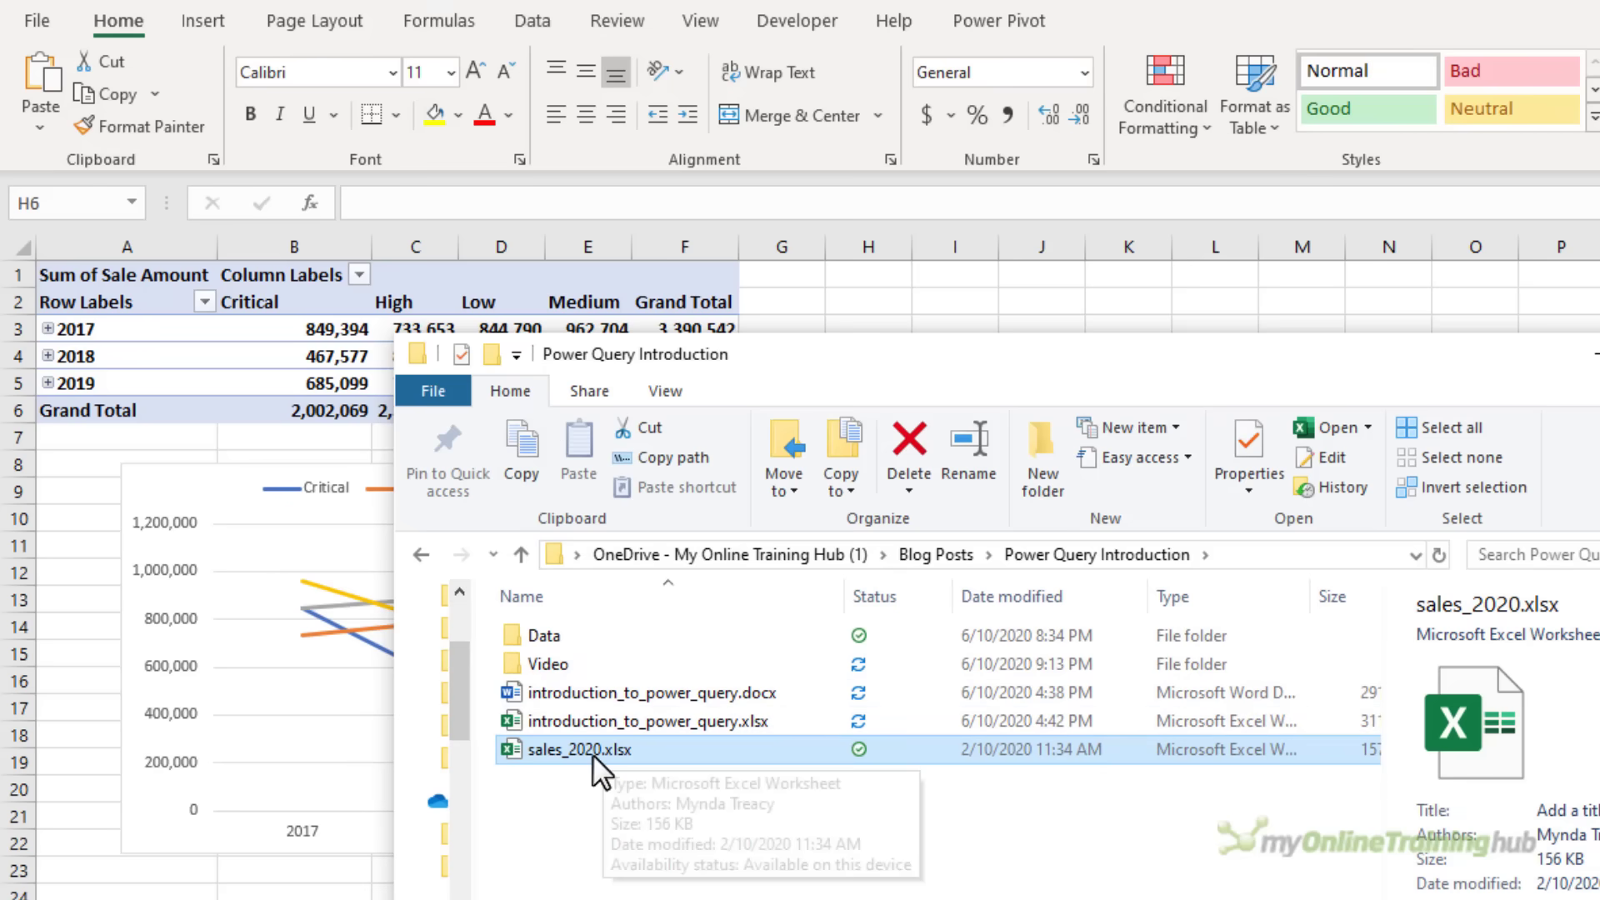
key(ctrl+x)
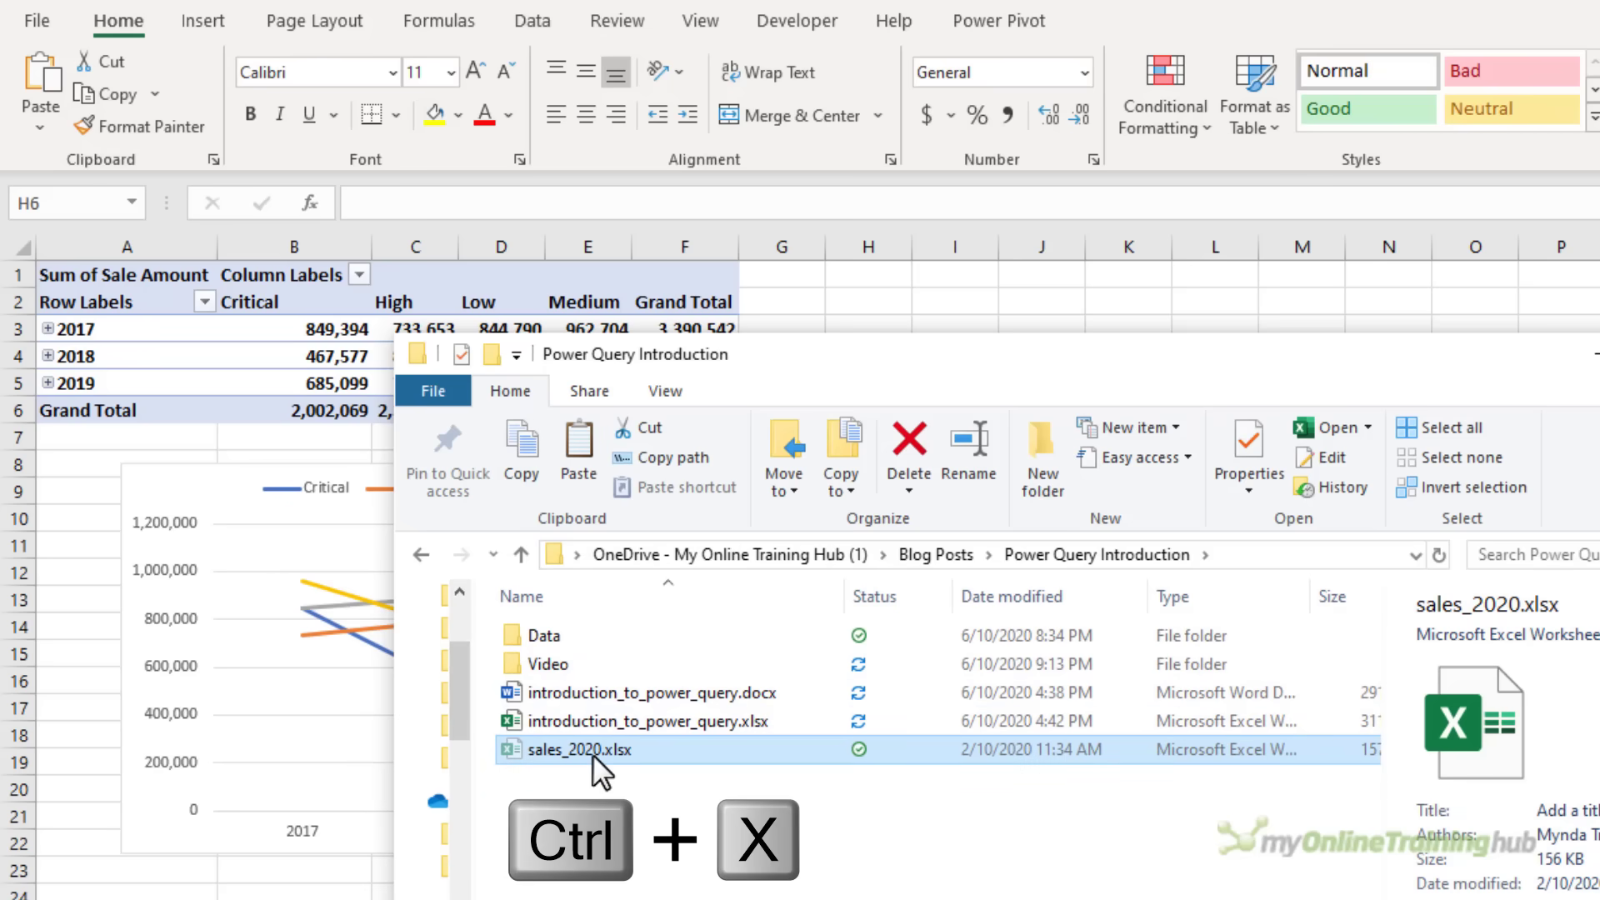
double_click(539, 630)
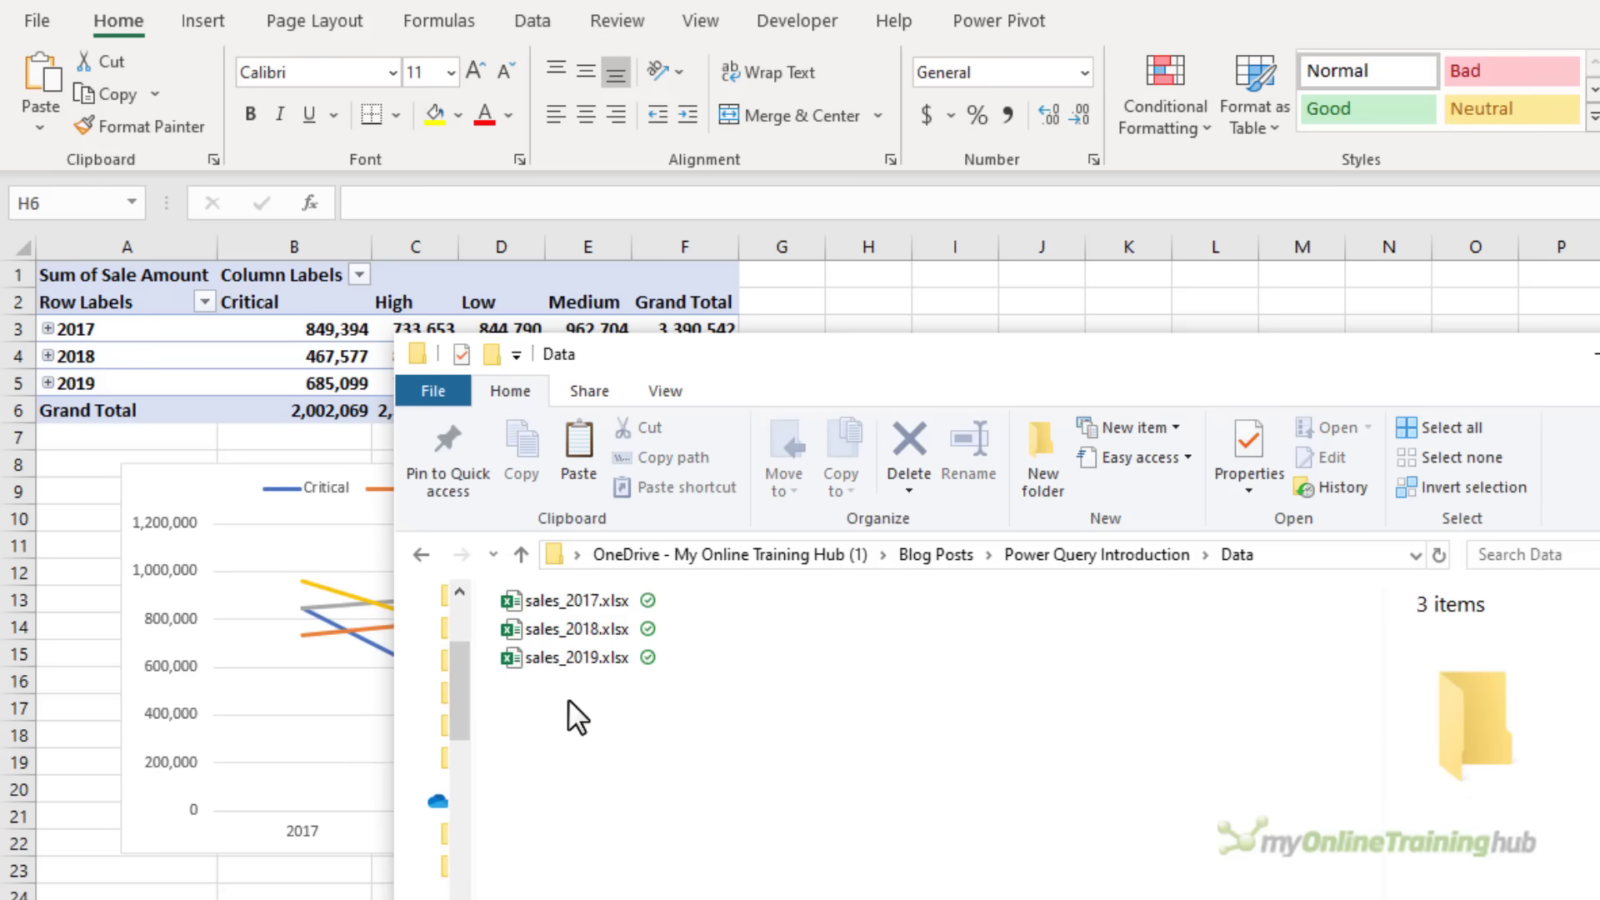
key(ctrl+v)
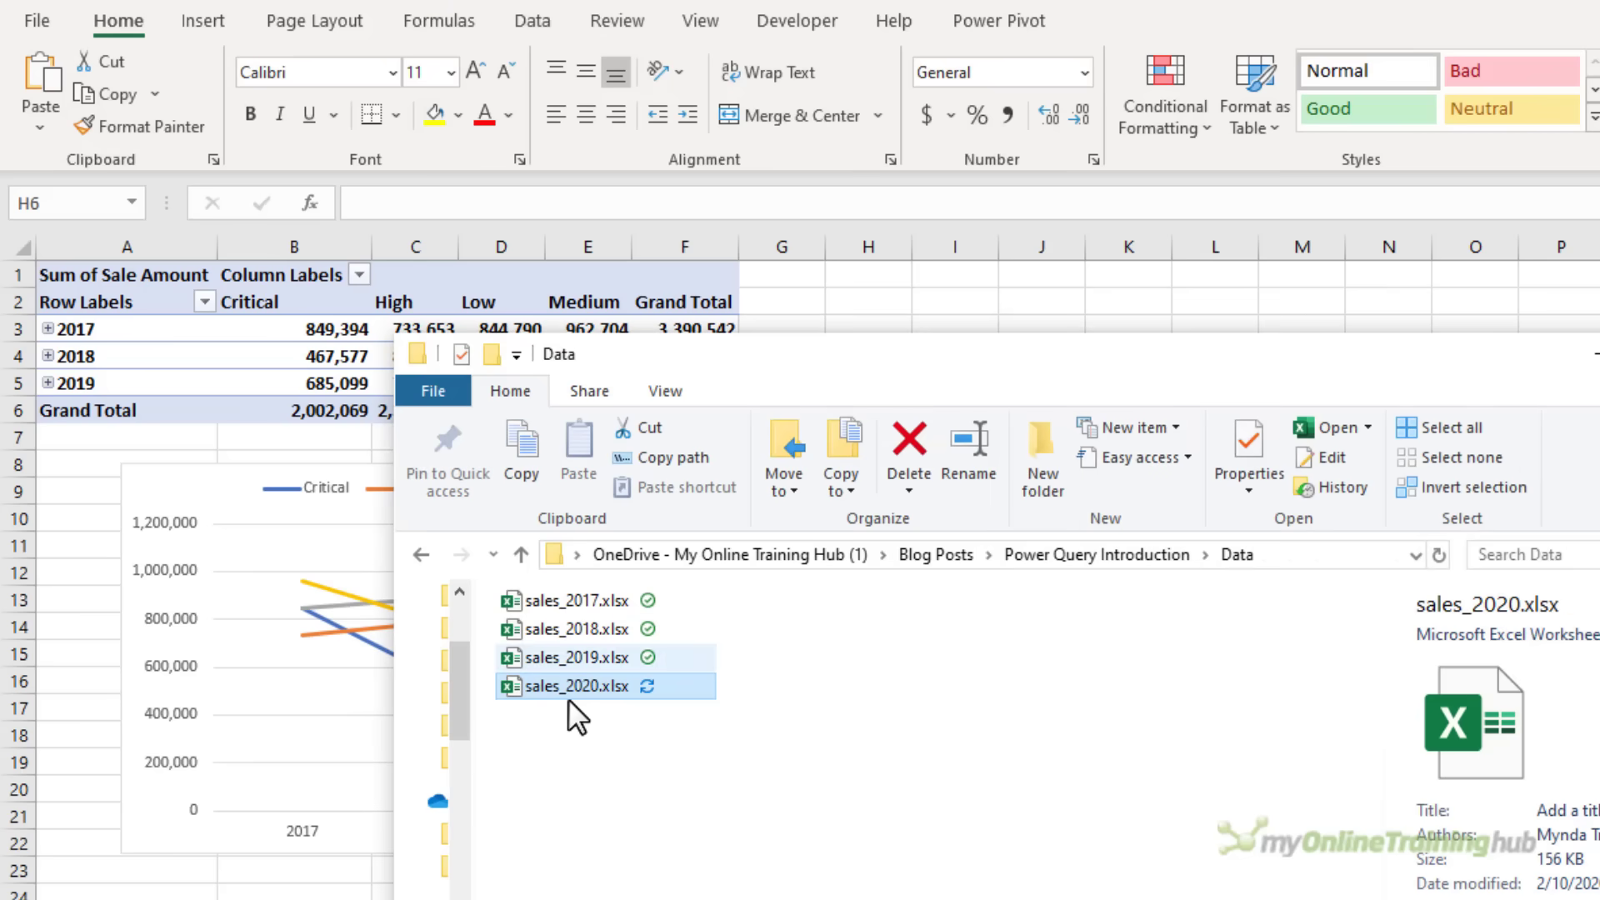
click(1593, 354)
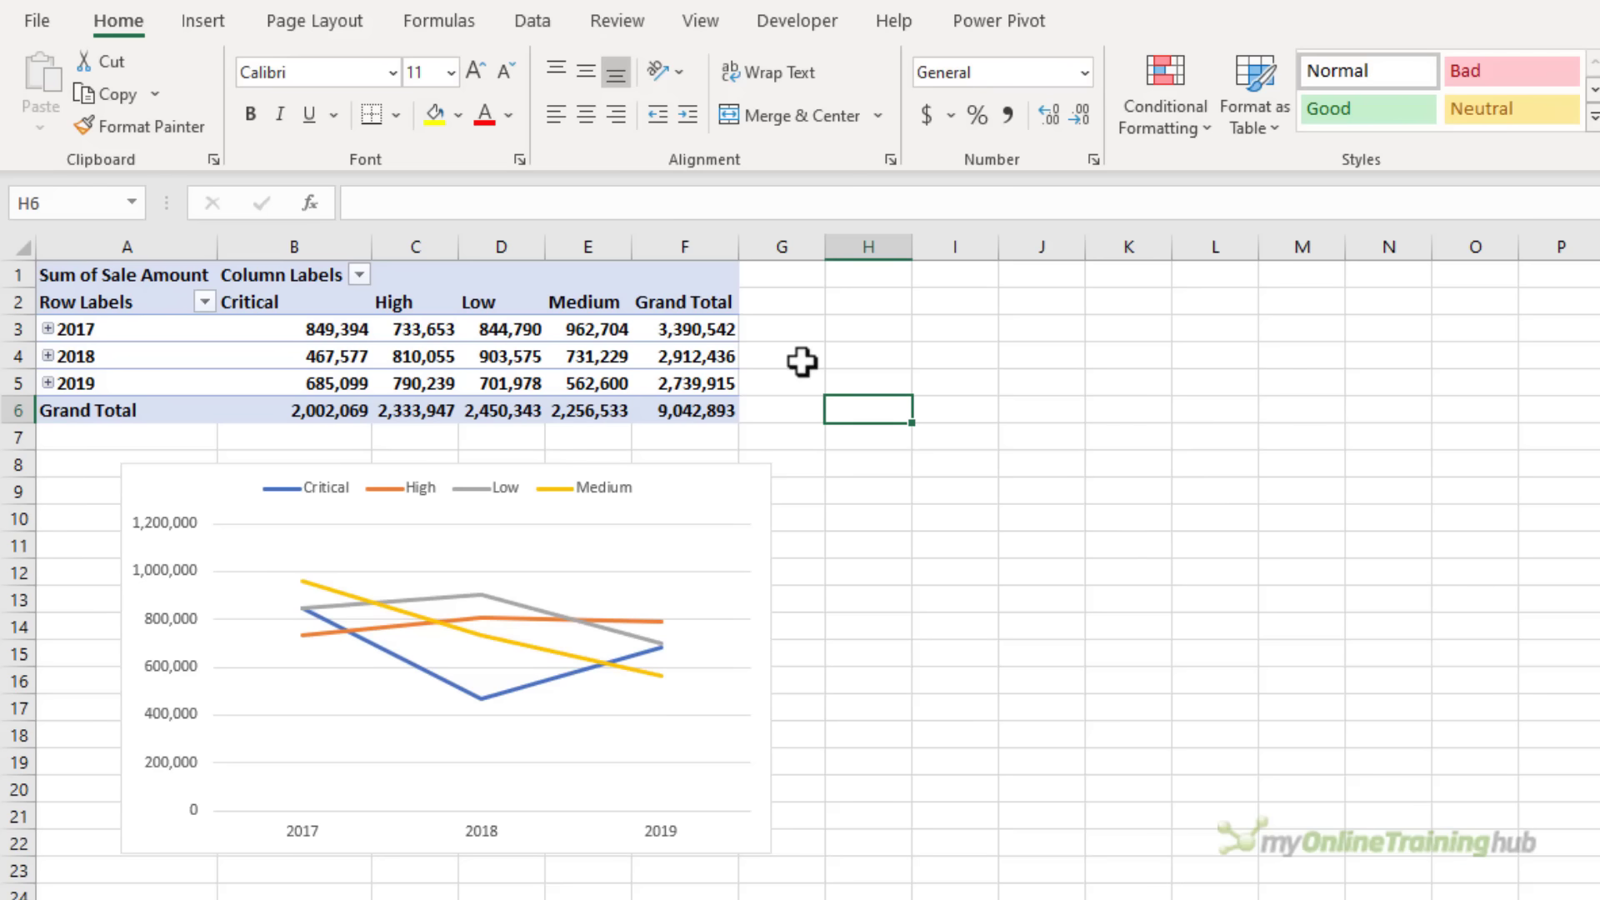
- Refresh All so the pivot and chart pick up 2020 sales, Grand Total 11,987,576
click(537, 23)
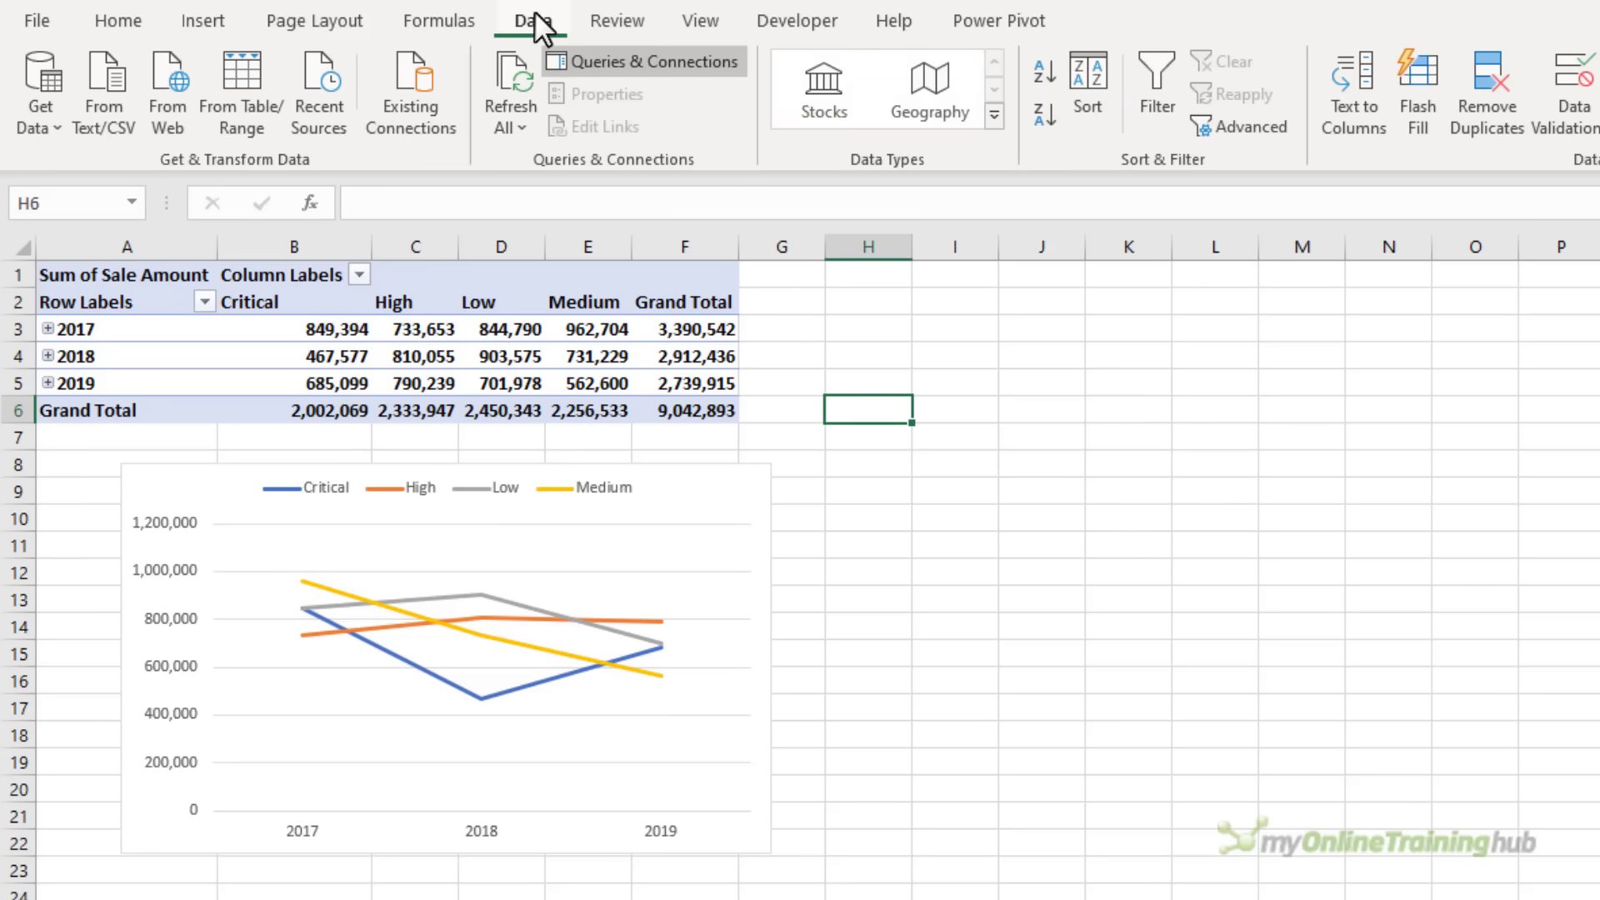
click(508, 79)
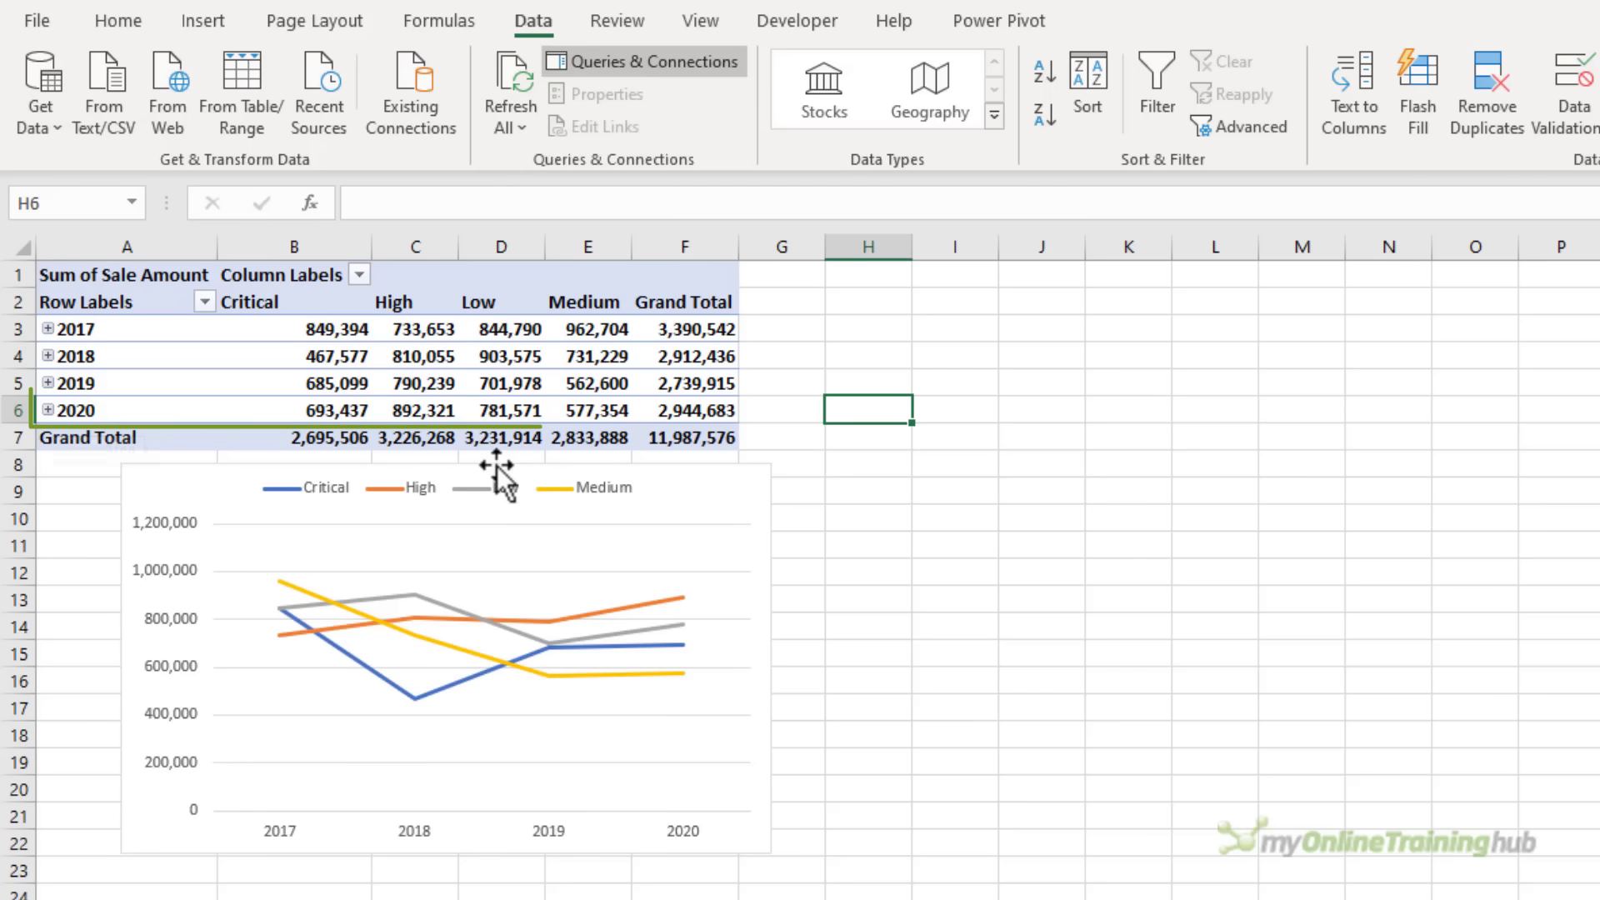
click(953, 544)
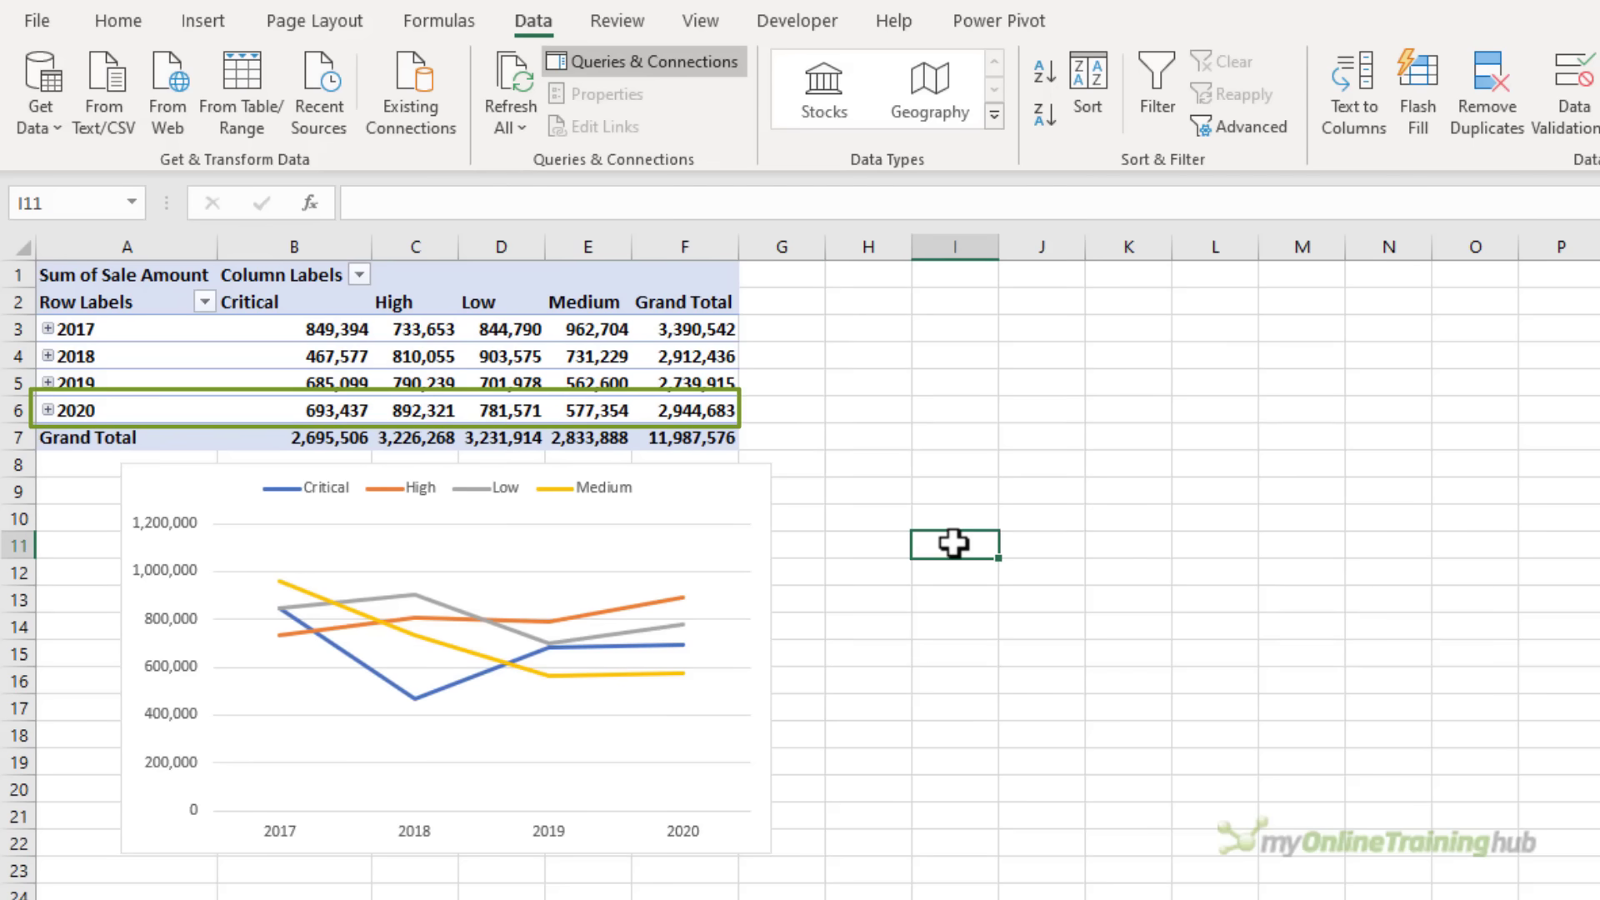